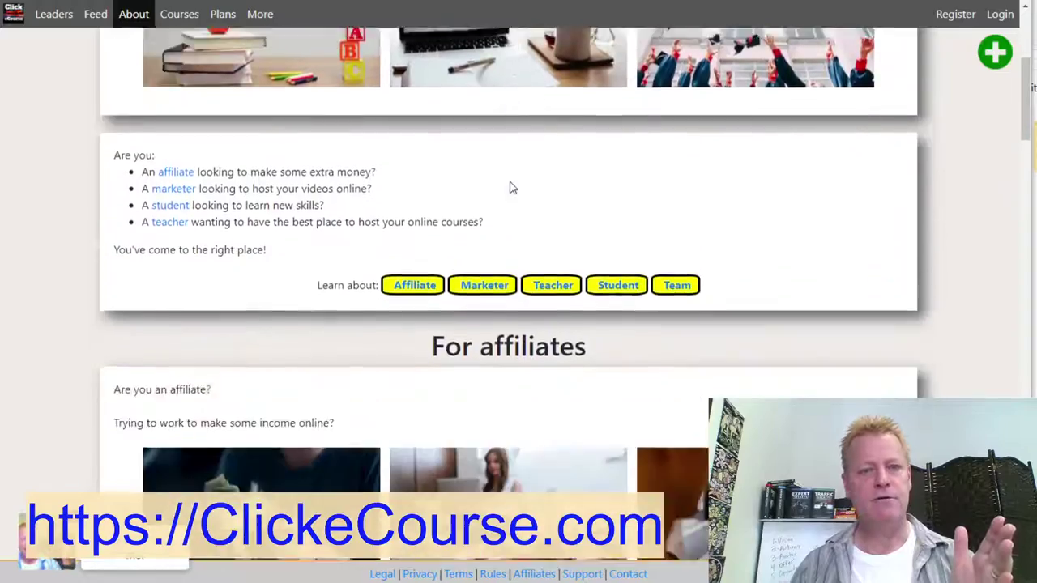
- Review the About page's affiliate and marketer sections, then show the More dropdown of extra pages
{"action": "scroll", "coordinate": [510, 188], "scroll_direction": "down", "scroll_amount": 15}
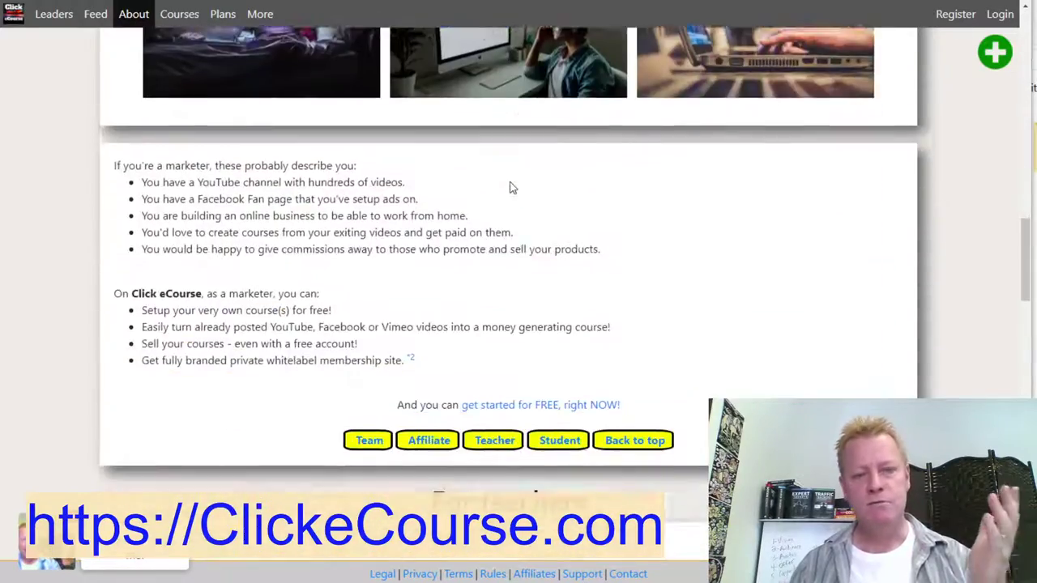
{"action": "scroll", "coordinate": [509, 188], "scroll_direction": "down", "scroll_amount": 4}
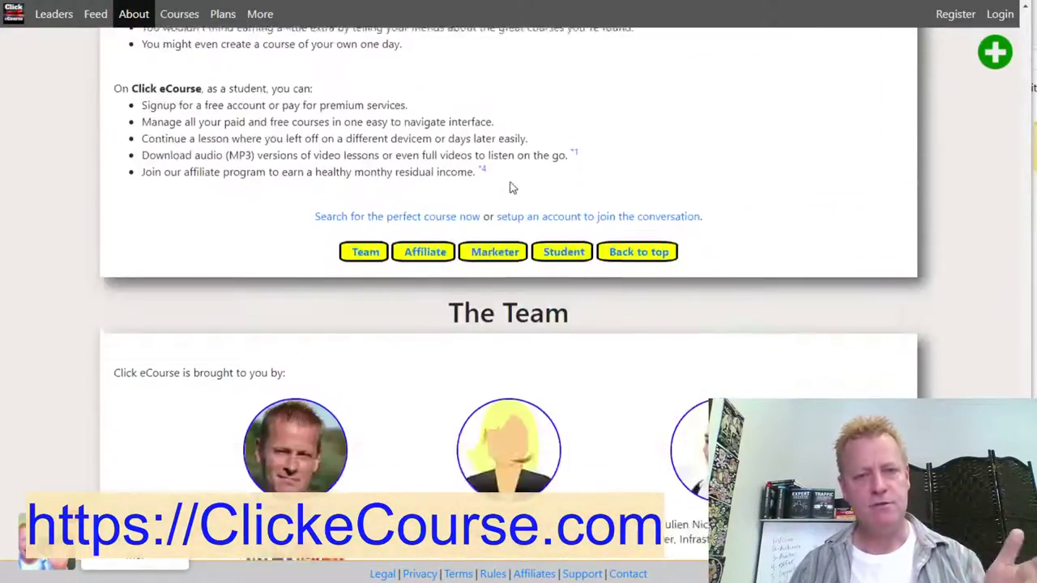
{"action": "scroll", "coordinate": [510, 188], "scroll_direction": "up", "scroll_amount": 20}
{"action": "scroll", "coordinate": [510, 187], "scroll_direction": "up", "scroll_amount": 2}
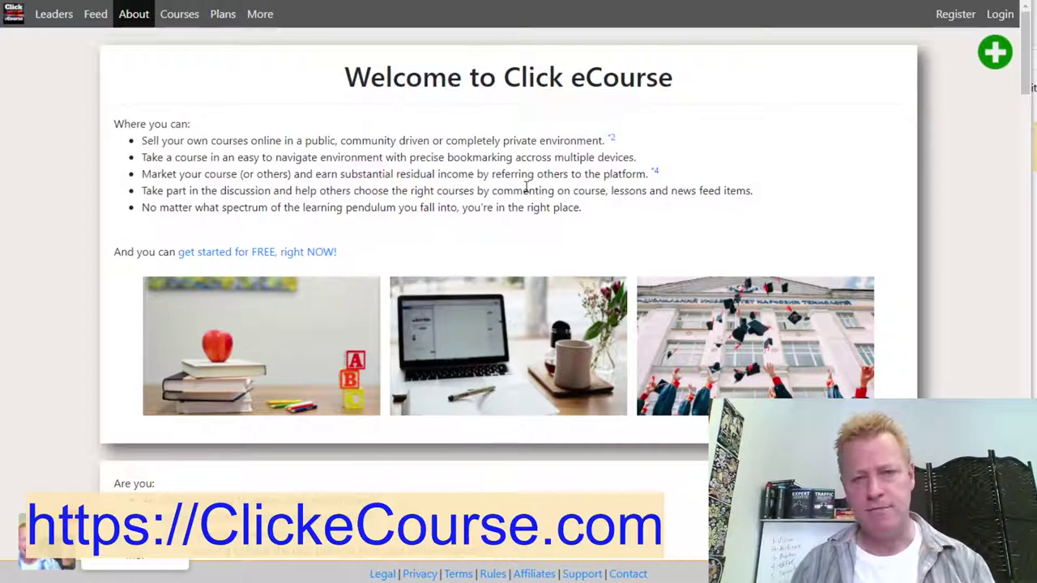
{"action": "scroll", "coordinate": [533, 180], "scroll_direction": "down", "scroll_amount": 20}
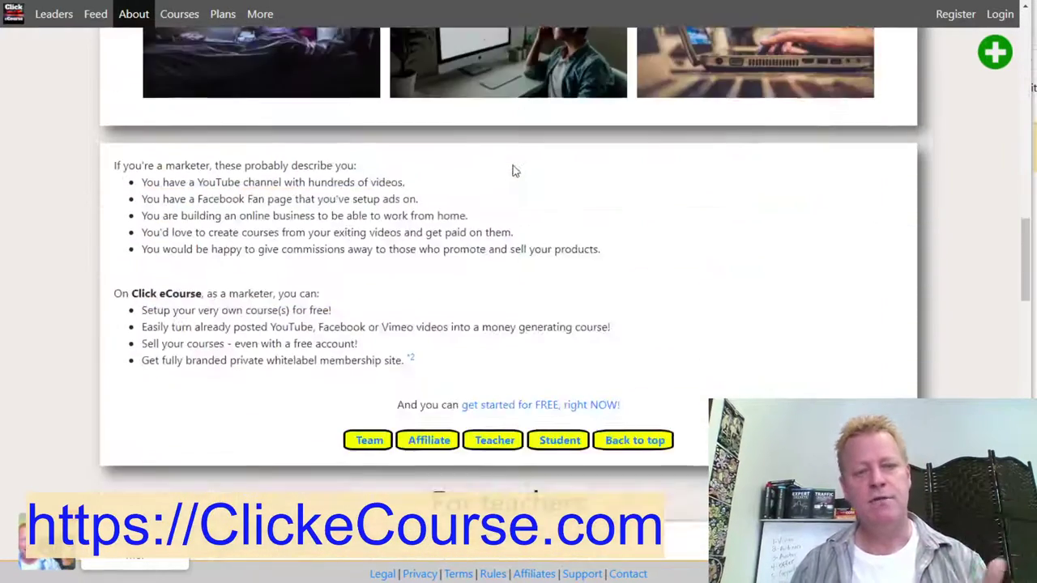
{"action": "scroll", "coordinate": [513, 166], "scroll_direction": "down", "scroll_amount": 20}
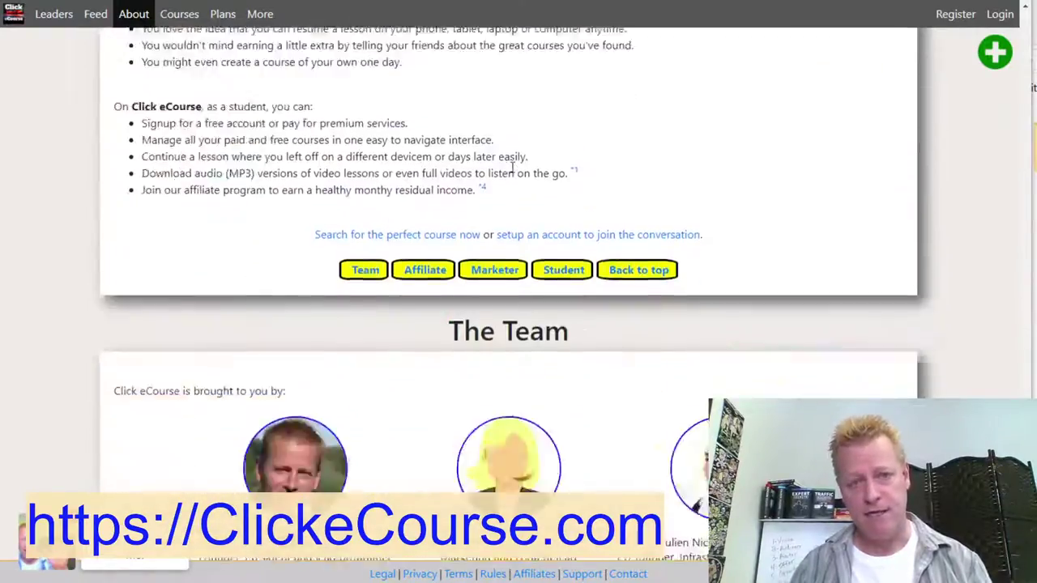
{"action": "scroll", "coordinate": [511, 172], "scroll_direction": "up", "scroll_amount": 20}
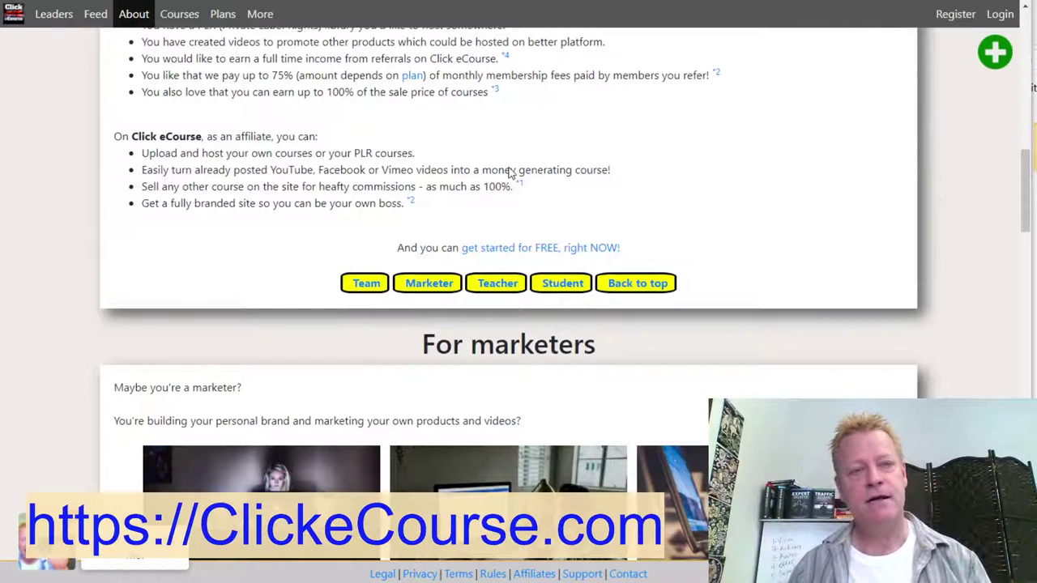
{"action": "left_click", "coordinate": [261, 15]}
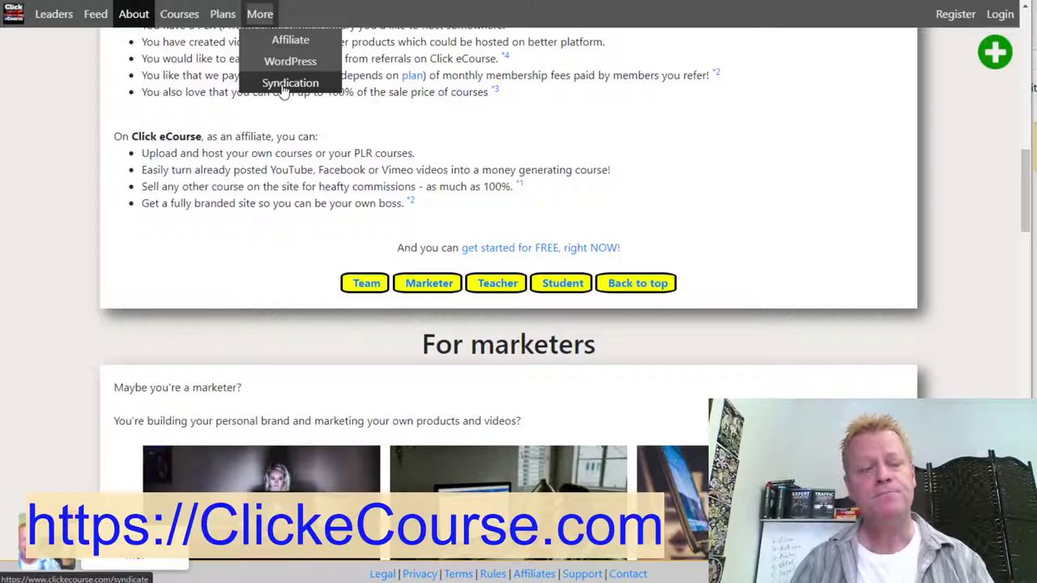
- Go to the Your Own WordPress Blog site page from the More menu
{"action": "left_click", "coordinate": [565, 148]}
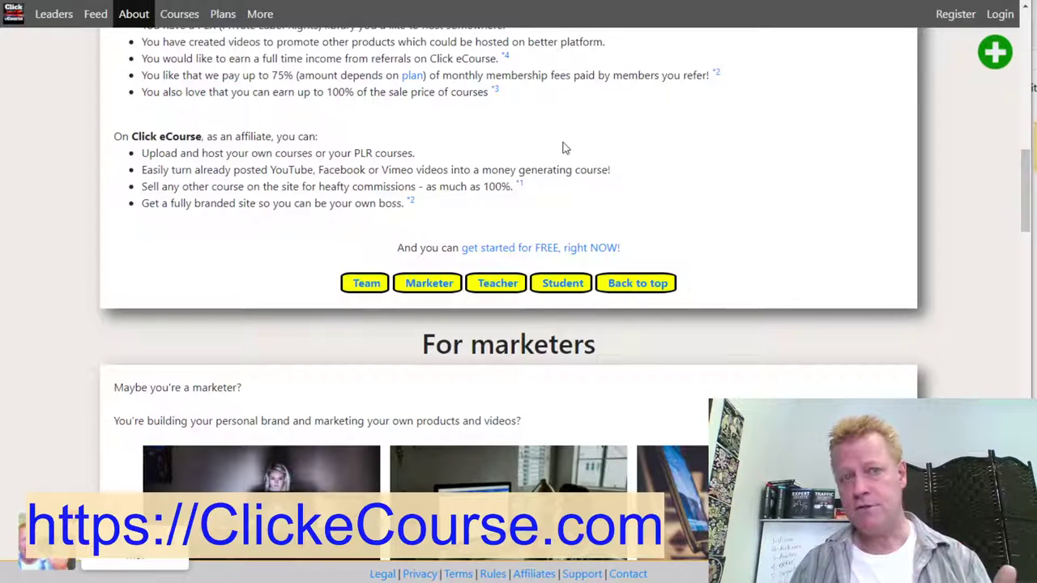
{"action": "left_click", "coordinate": [261, 13]}
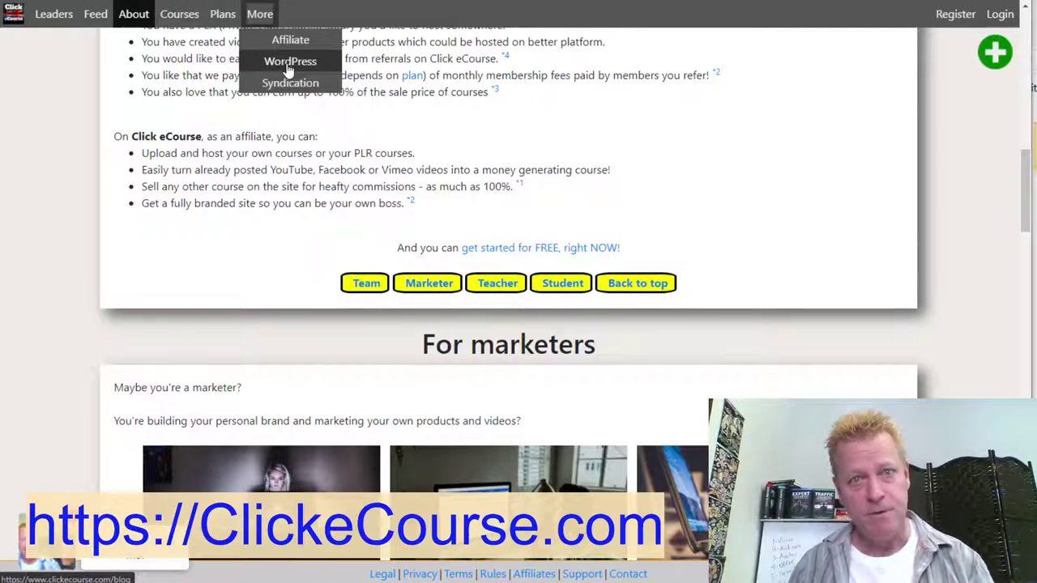
{"action": "left_click", "coordinate": [285, 62]}
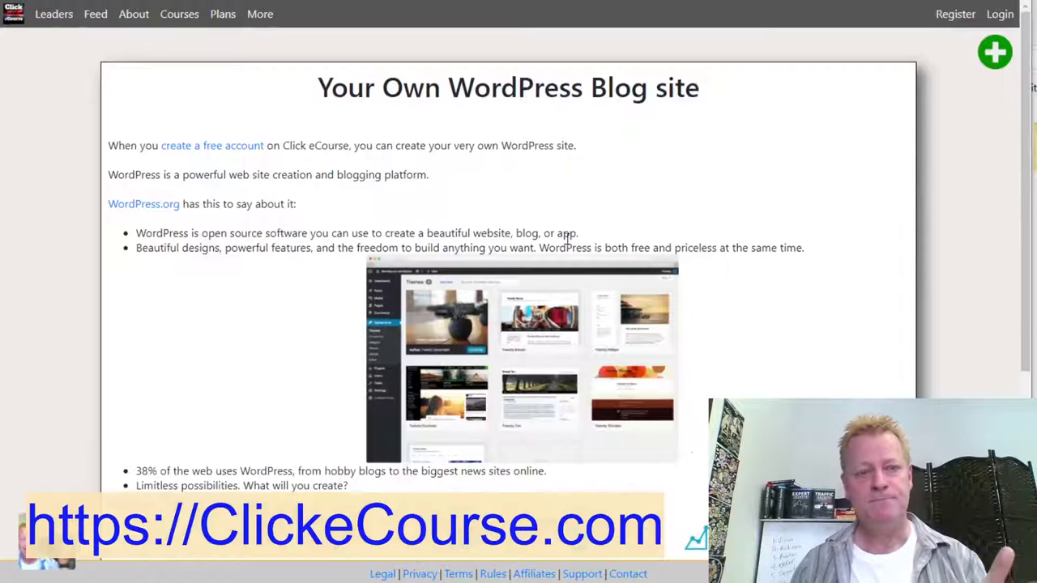
- Scroll through the WordPress Blog page's features, including the free WordPress site per account
{"action": "scroll", "coordinate": [567, 241], "scroll_direction": "down", "scroll_amount": 4}
{"action": "scroll", "coordinate": [565, 241], "scroll_direction": "up", "scroll_amount": 4}
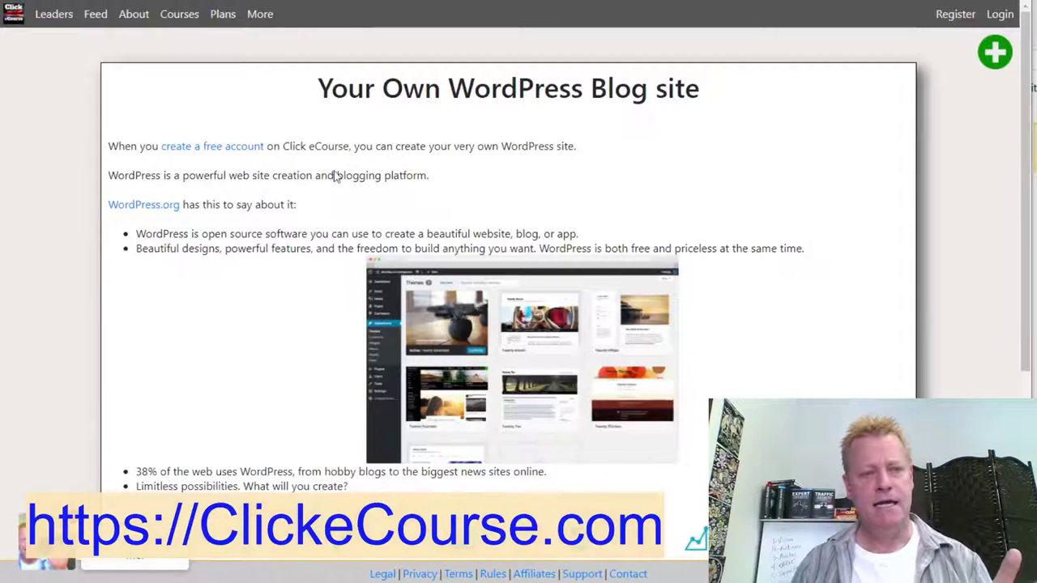
{"action": "scroll", "coordinate": [308, 355], "scroll_direction": "down", "scroll_amount": 4}
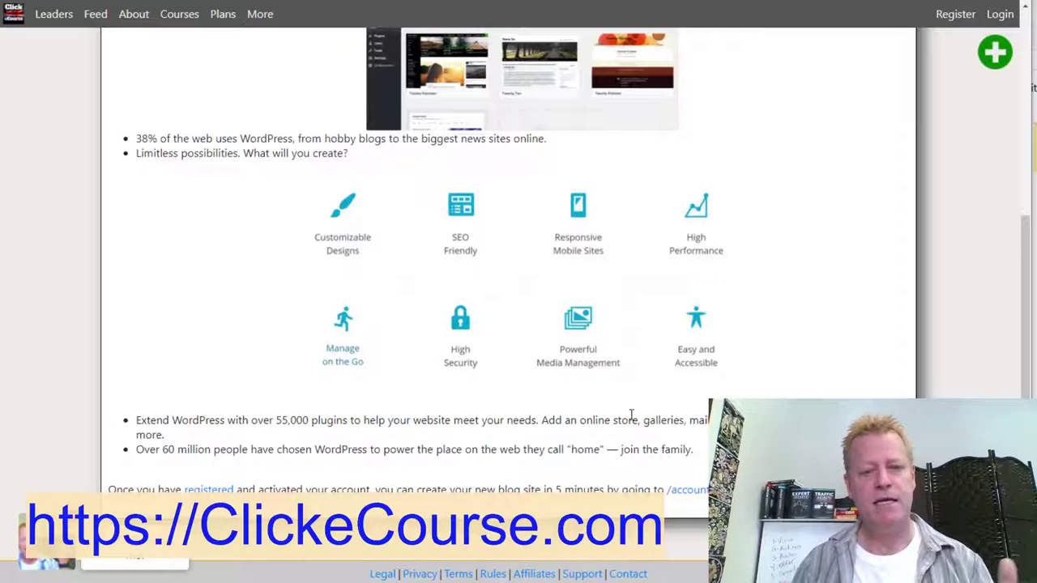
{"action": "scroll", "coordinate": [403, 368], "scroll_direction": "up", "scroll_amount": 3}
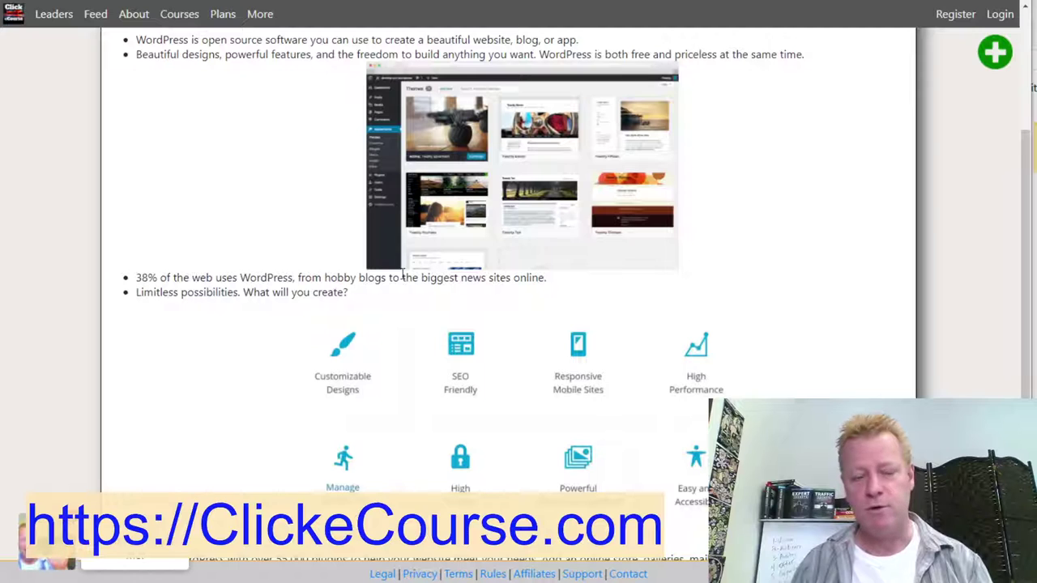
{"action": "scroll", "coordinate": [394, 317], "scroll_direction": "down", "scroll_amount": 1}
{"action": "scroll", "coordinate": [391, 317], "scroll_direction": "up", "scroll_amount": 4}
{"action": "scroll", "coordinate": [389, 322], "scroll_direction": "up", "scroll_amount": 1}
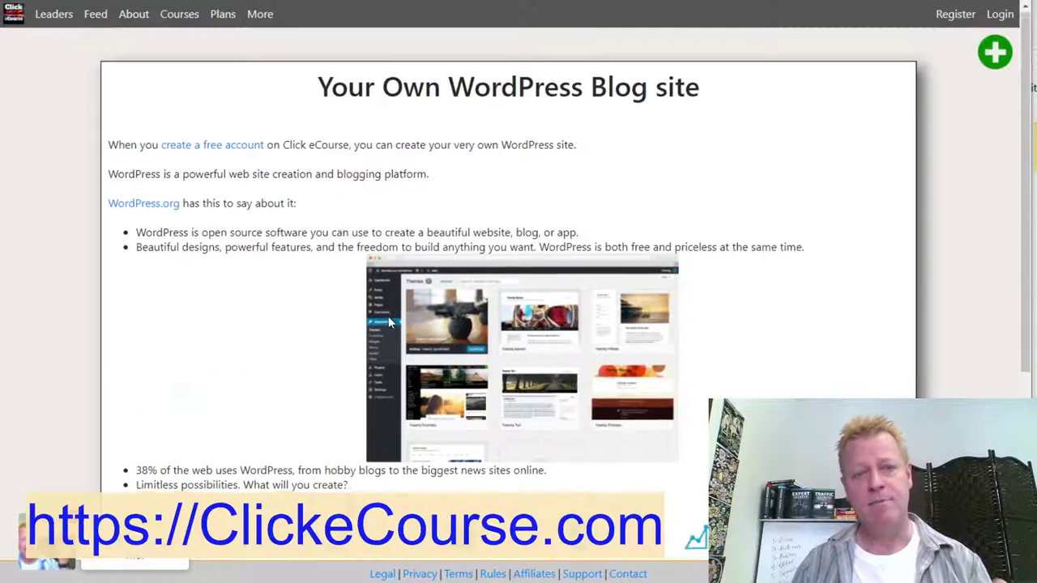
{"action": "scroll", "coordinate": [389, 322], "scroll_direction": "down", "scroll_amount": 4}
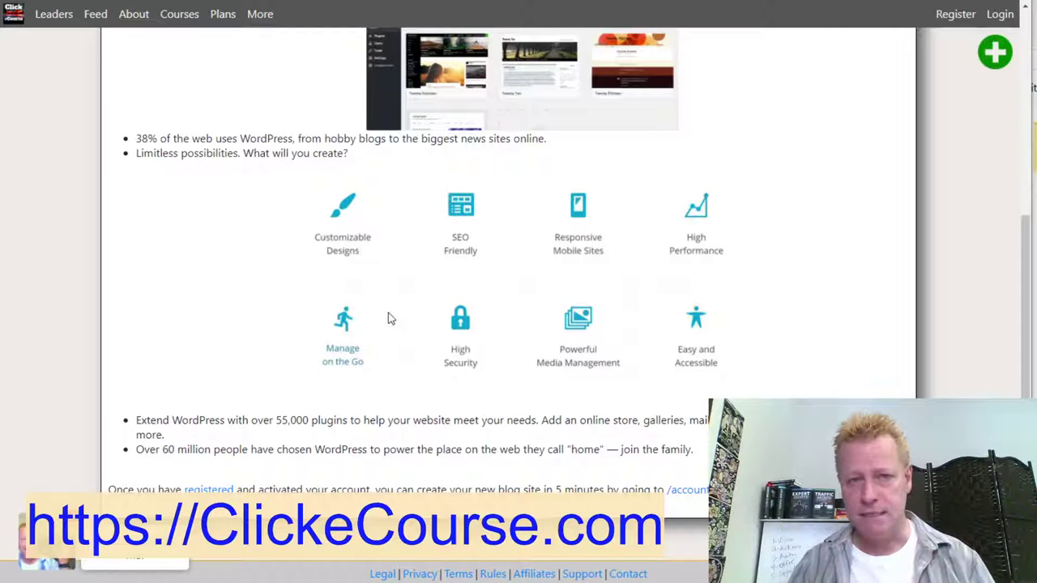
{"action": "scroll", "coordinate": [388, 318], "scroll_direction": "up", "scroll_amount": 4}
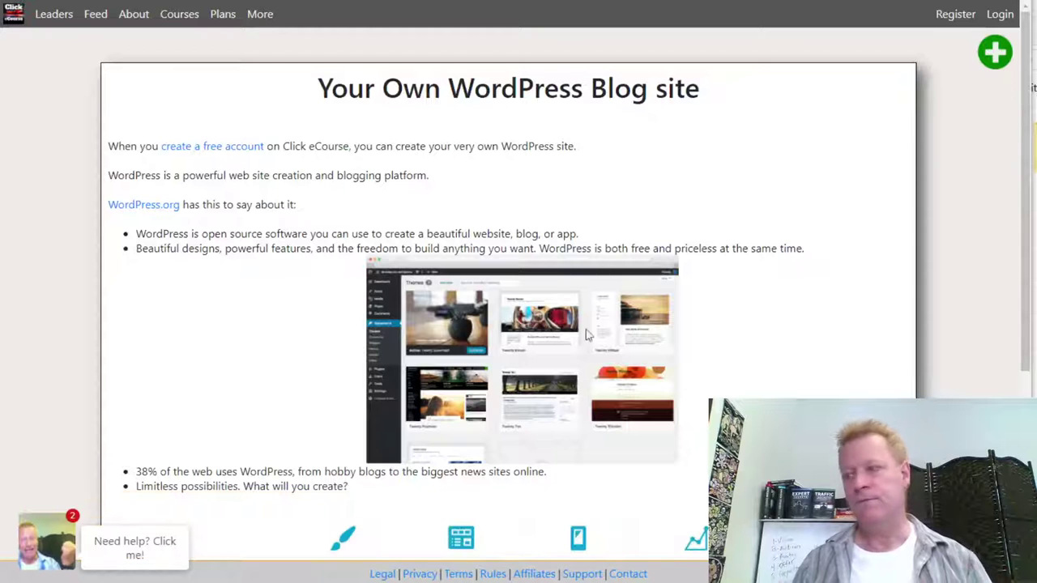
{"action": "scroll", "coordinate": [216, 397], "scroll_direction": "down", "scroll_amount": 4}
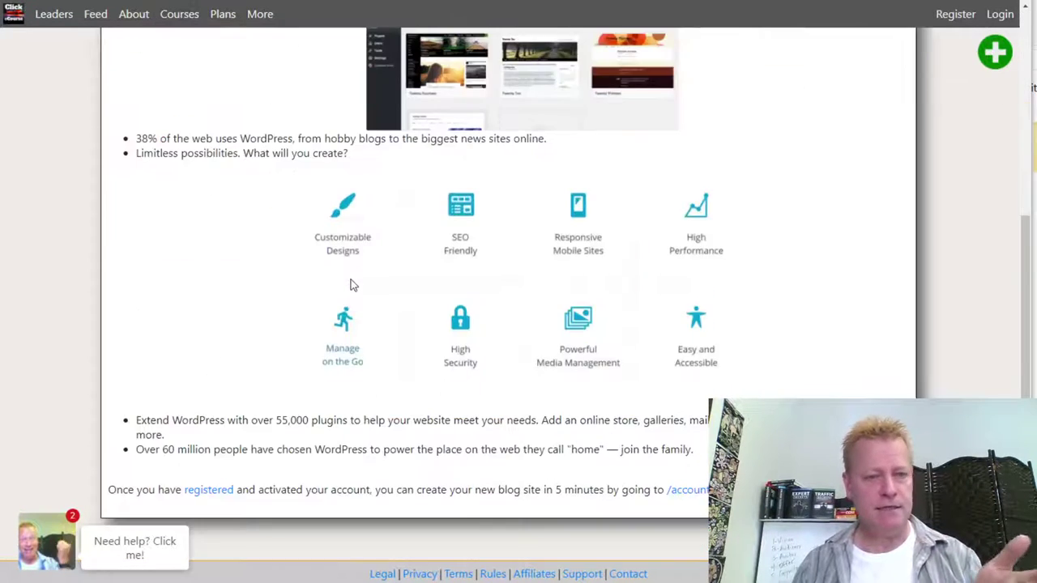
{"action": "scroll", "coordinate": [357, 307], "scroll_direction": "up", "scroll_amount": 4}
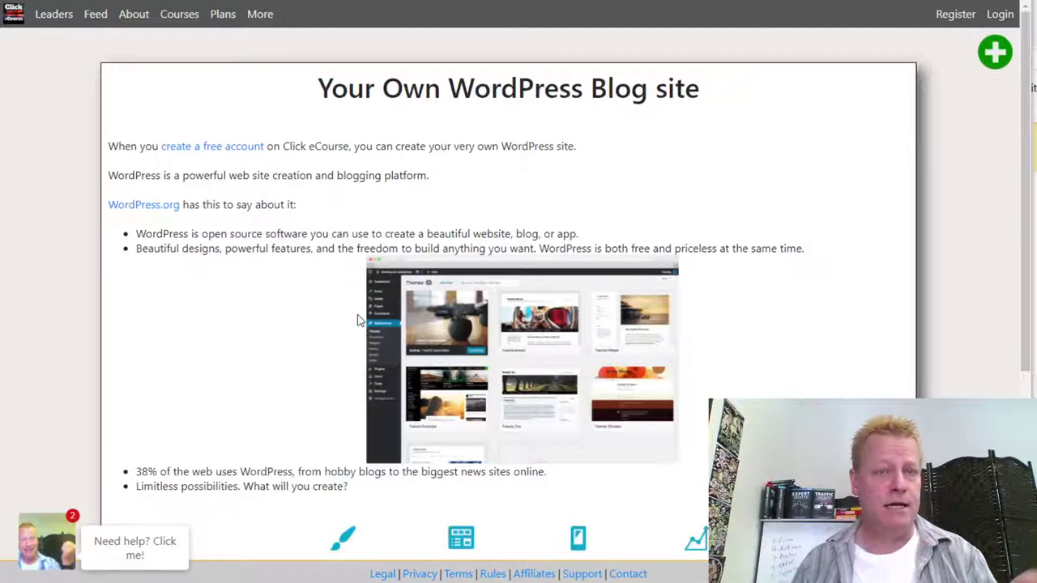
- Create a free account with Continue with Facebook, approve profile sharing, and reload signed in
{"action": "left_click", "coordinate": [235, 154]}
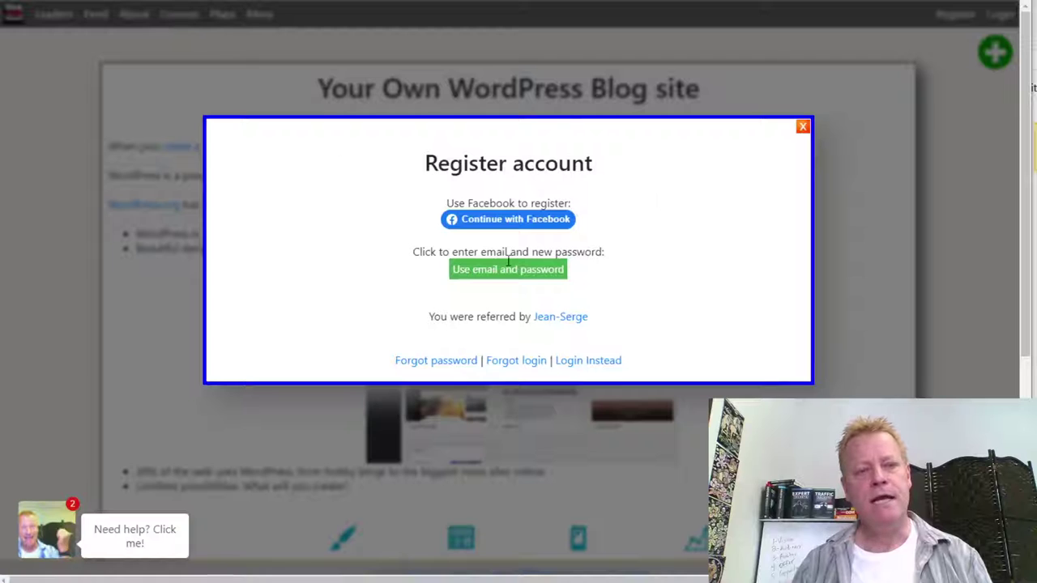
{"action": "left_click", "coordinate": [510, 220]}
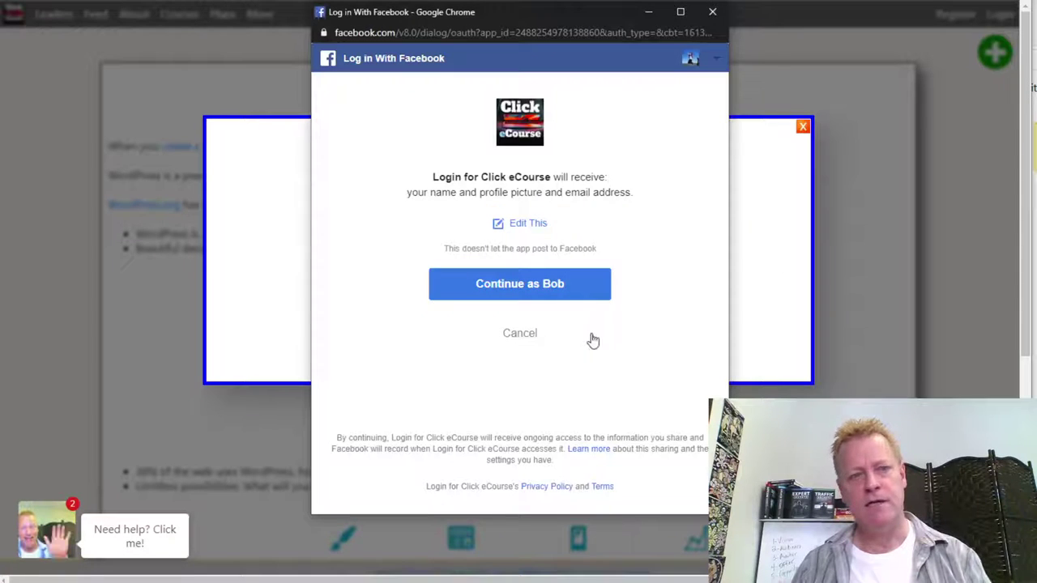
{"action": "left_click", "coordinate": [518, 288]}
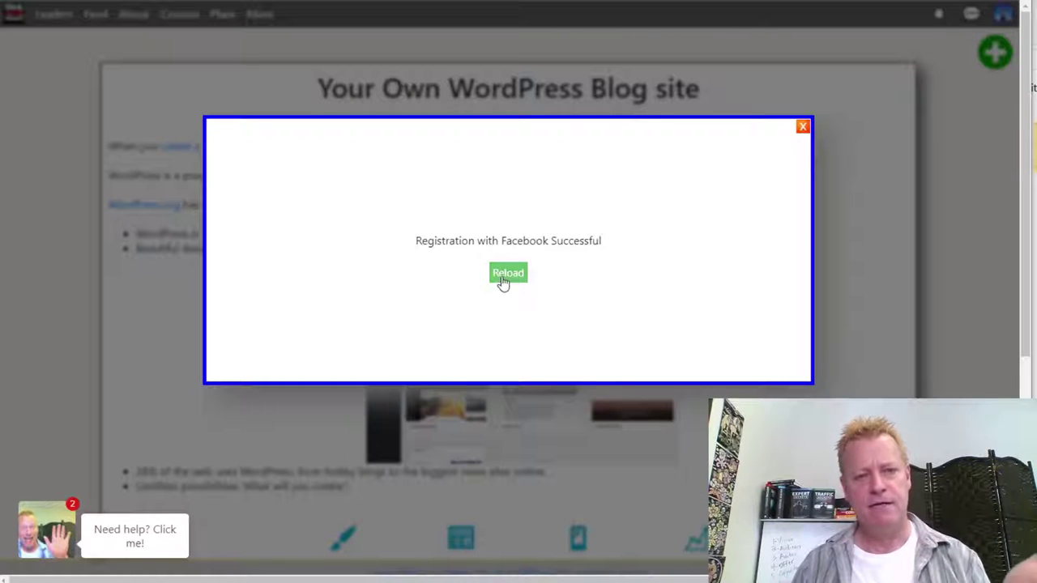
{"action": "left_click", "coordinate": [504, 277]}
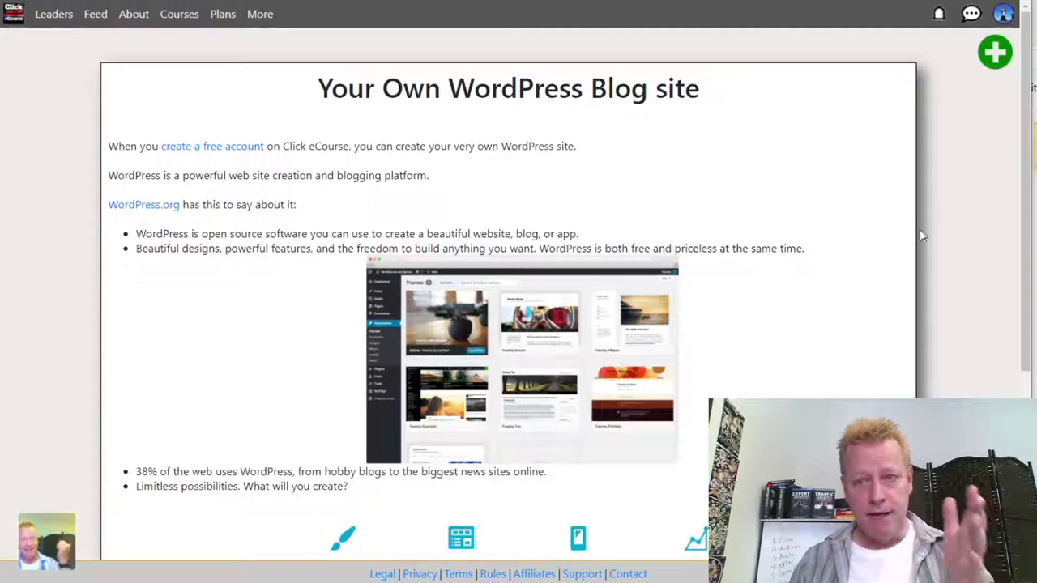
{"action": "scroll", "coordinate": [827, 303], "scroll_direction": "down", "scroll_amount": 4}
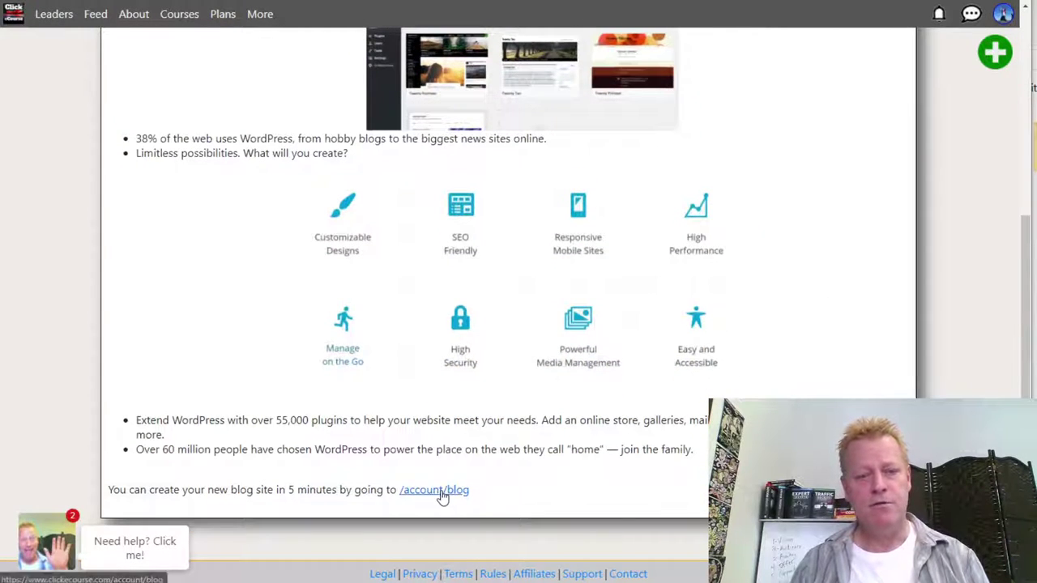
- Go to the blog setup form and check the site title, URL, admin email and admin user
{"action": "left_click", "coordinate": [428, 490]}
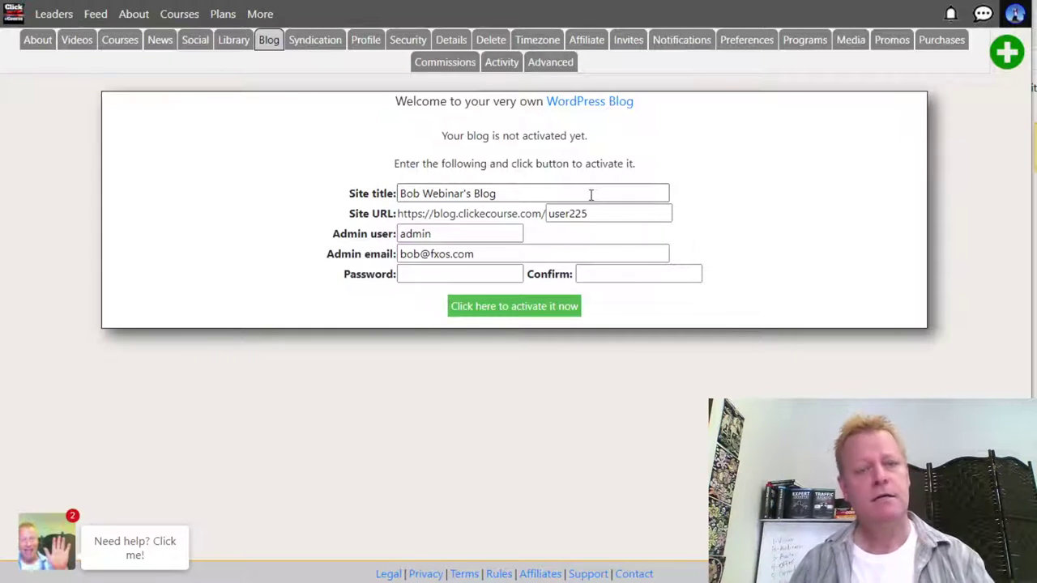
{"action": "left_click_drag", "start_coordinate": [445, 194], "coordinate": [354, 207]}
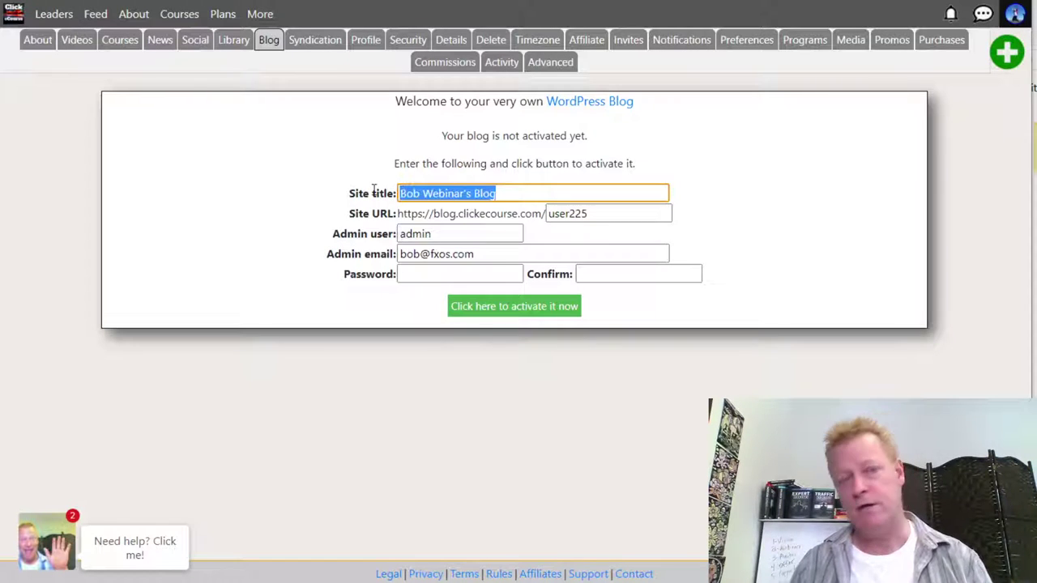
{"action": "double_click", "coordinate": [566, 214]}
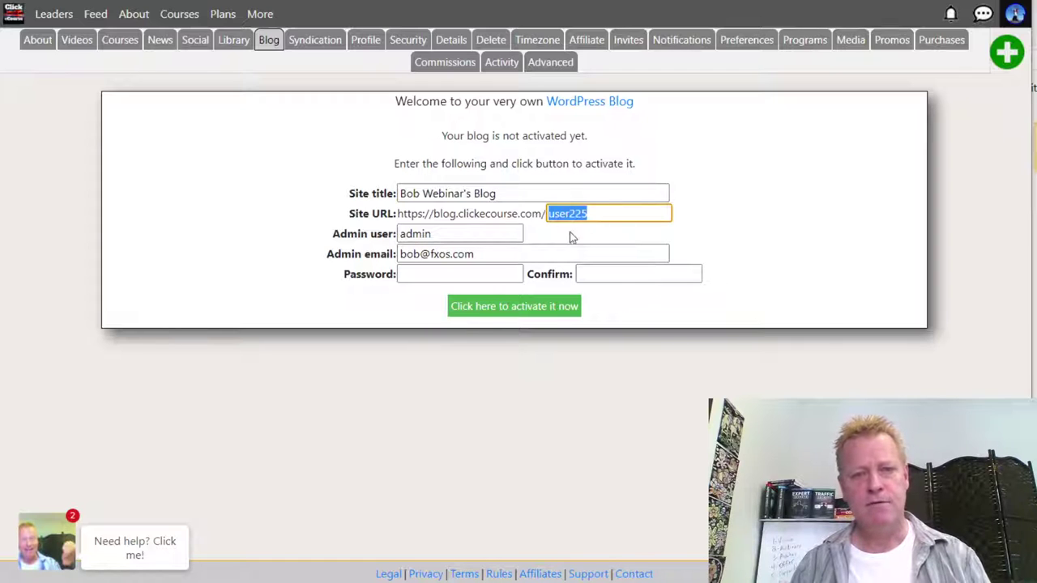
{"action": "left_click", "coordinate": [411, 253]}
{"action": "triple_click", "coordinate": [459, 254]}
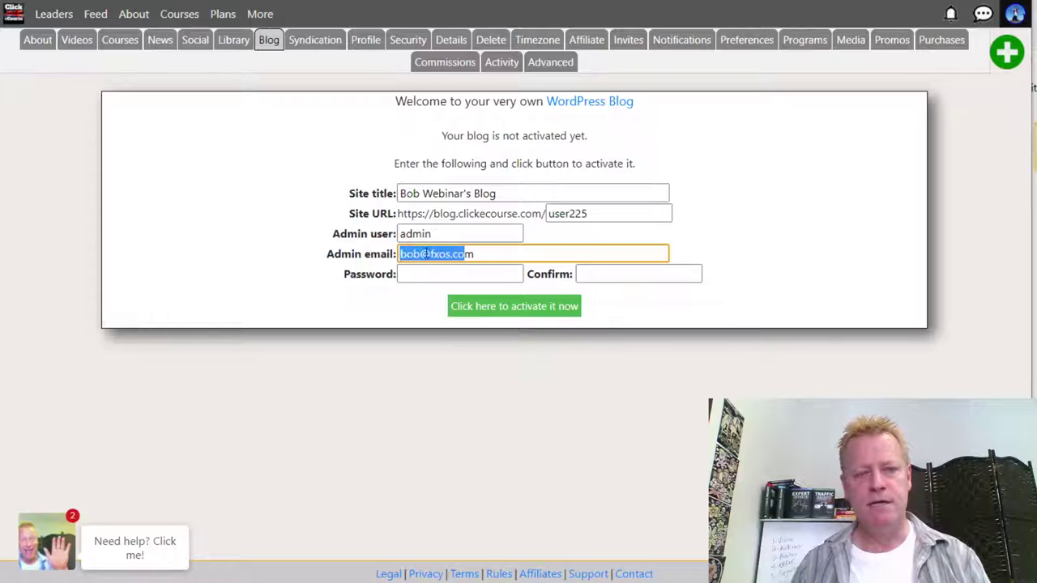
{"action": "left_click", "coordinate": [419, 254]}
{"action": "left_click", "coordinate": [410, 234]}
{"action": "double_click", "coordinate": [400, 232]}
{"action": "left_click", "coordinate": [374, 228]}
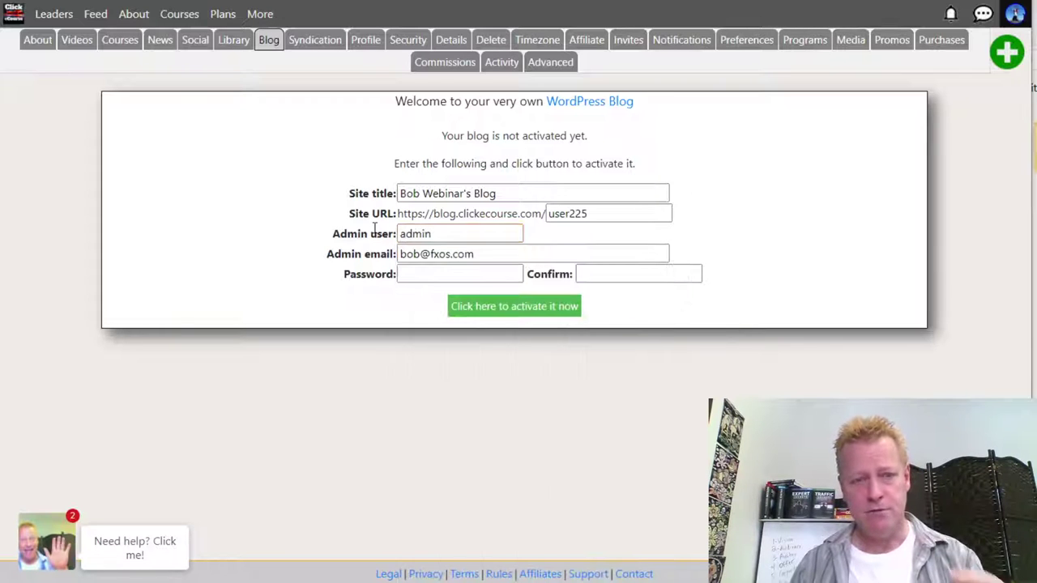
{"action": "left_click", "coordinate": [421, 233]}
{"action": "double_click", "coordinate": [443, 234]}
{"action": "left_click", "coordinate": [183, 292]}
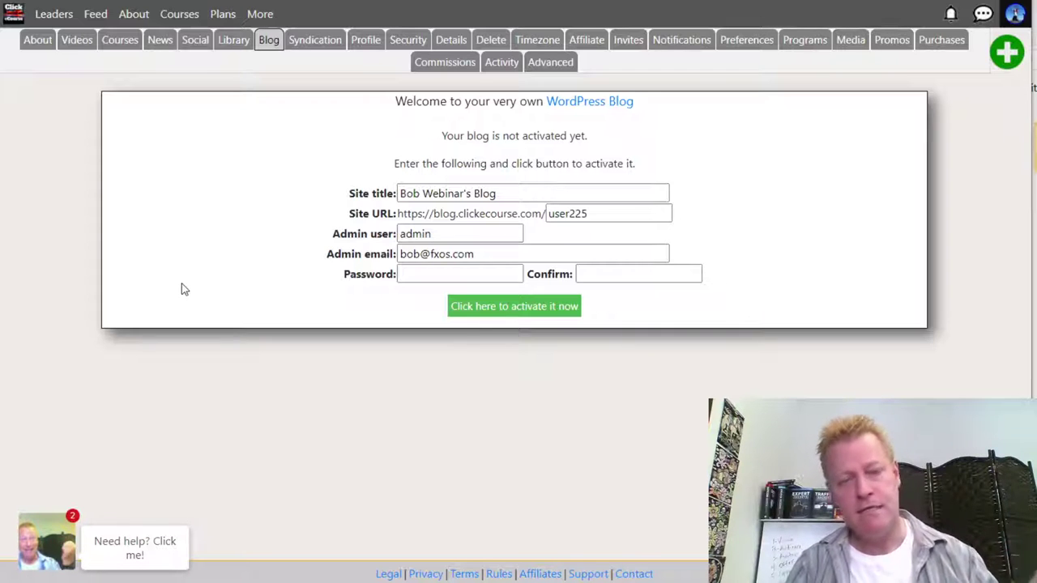
- Keep 'admin' as the admin user and enter the blog password and its confirmation
{"action": "left_click", "coordinate": [409, 233]}
{"action": "double_click", "coordinate": [413, 234]}
{"action": "left_click", "coordinate": [371, 234]}
{"action": "left_click", "coordinate": [412, 274]}
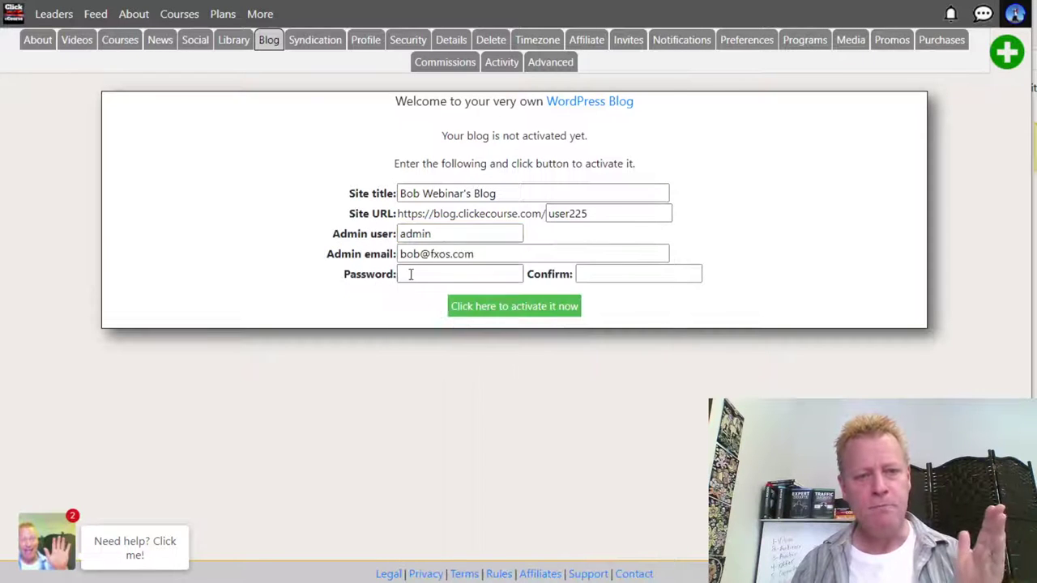
{"action": "type", "text": "******"}
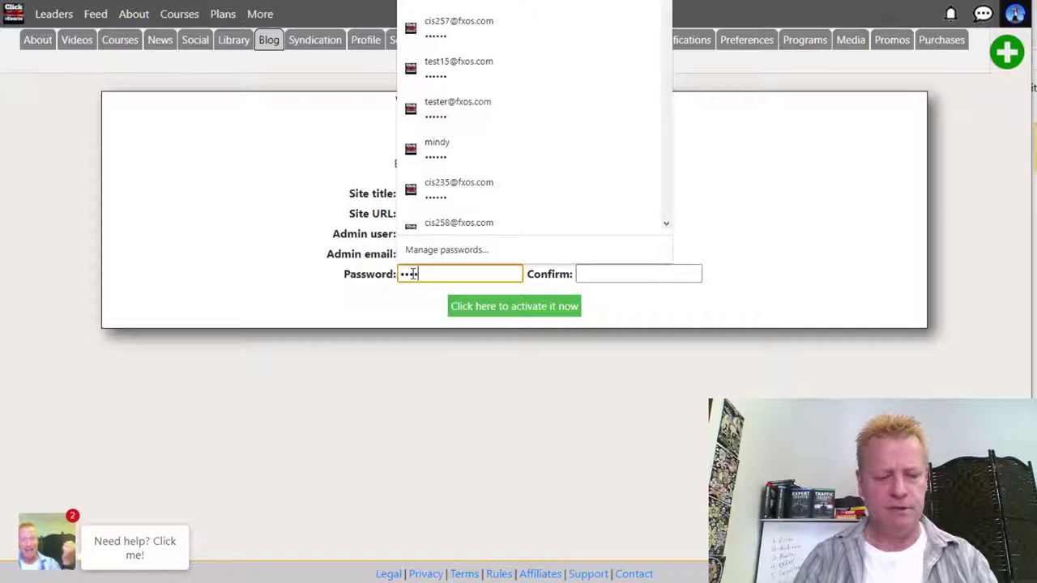
{"action": "key", "text": "Tab"}
{"action": "type", "text": "******"}
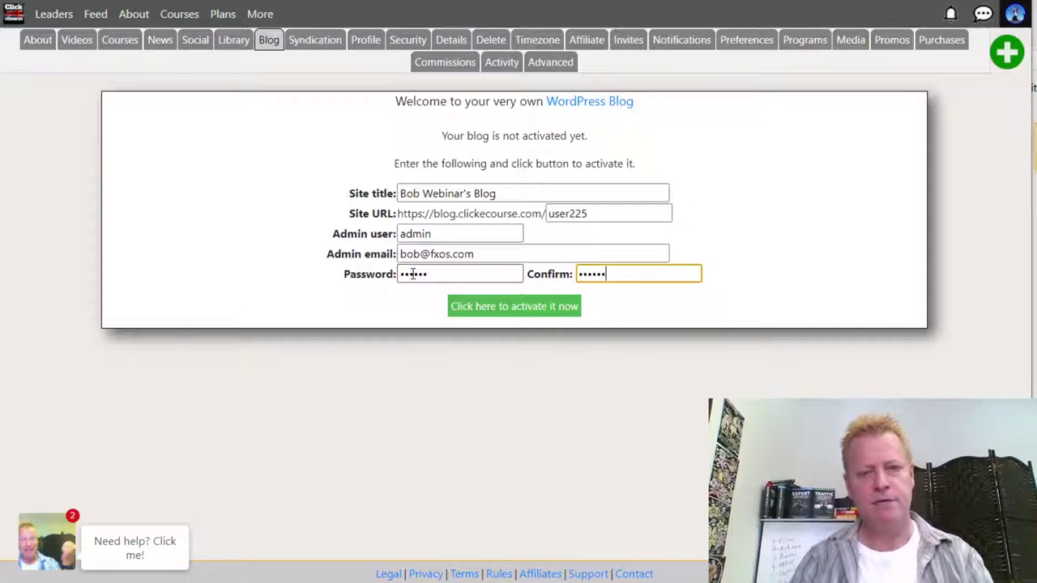
- Activate the new blog and check its 1 post, 1 page and WordPress 5.6 details
{"action": "left_click", "coordinate": [522, 307]}
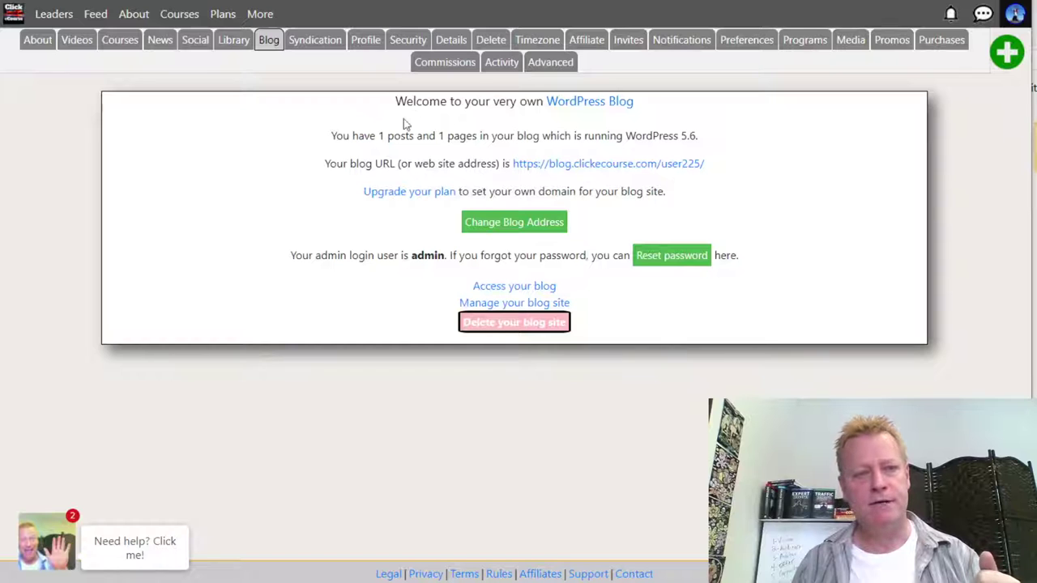
{"action": "left_click_drag", "start_coordinate": [362, 137], "coordinate": [509, 134]}
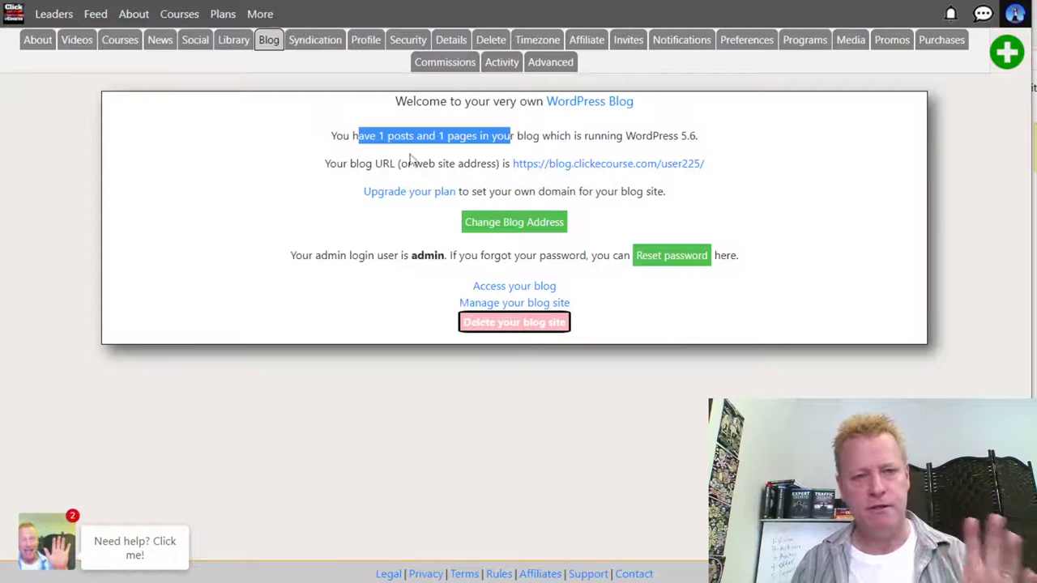
{"action": "left_click", "coordinate": [384, 165]}
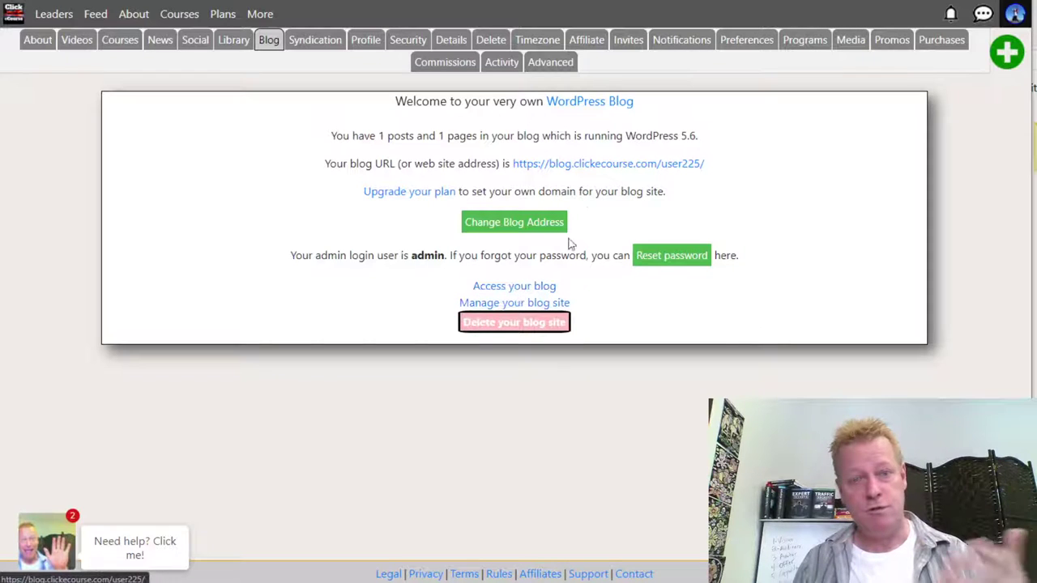
{"action": "left_click", "coordinate": [541, 287]}
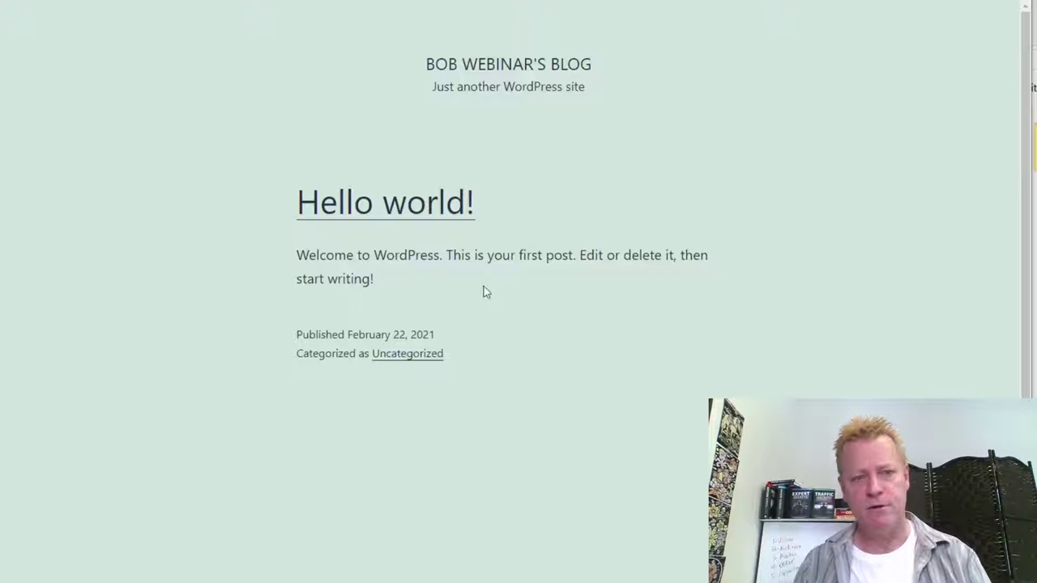
{"action": "scroll", "coordinate": [560, 287], "scroll_direction": "down", "scroll_amount": 3}
{"action": "scroll", "coordinate": [560, 287], "scroll_direction": "up", "scroll_amount": 3}
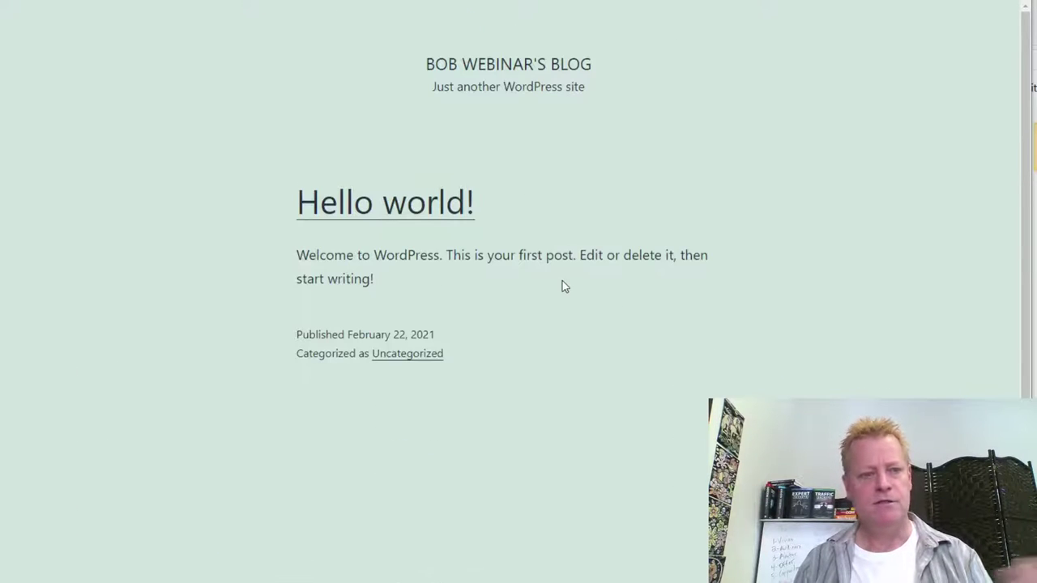
{"action": "key", "text": "ctrl+w"}
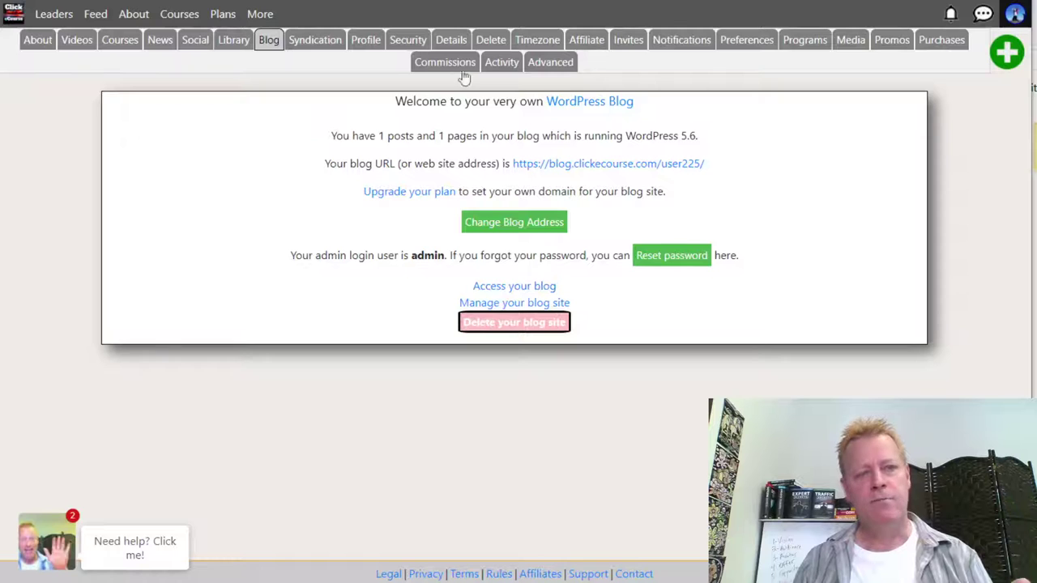
- Log in to the blog's WordPress admin as 'admin' with the password and Remember Me ticked
{"action": "left_click", "coordinate": [536, 304]}
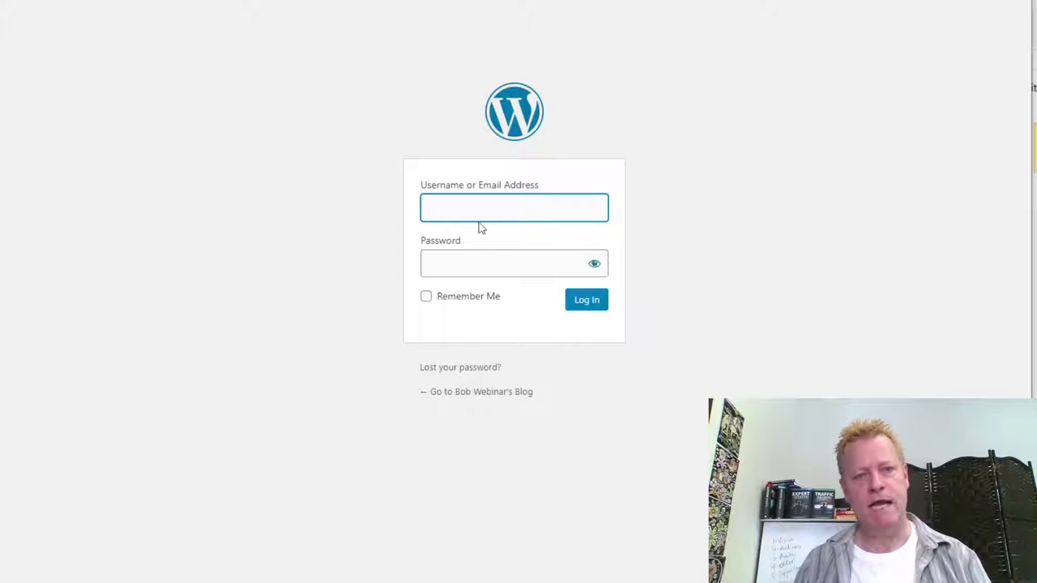
{"action": "left_click", "coordinate": [472, 210]}
{"action": "type", "text": "admin"}
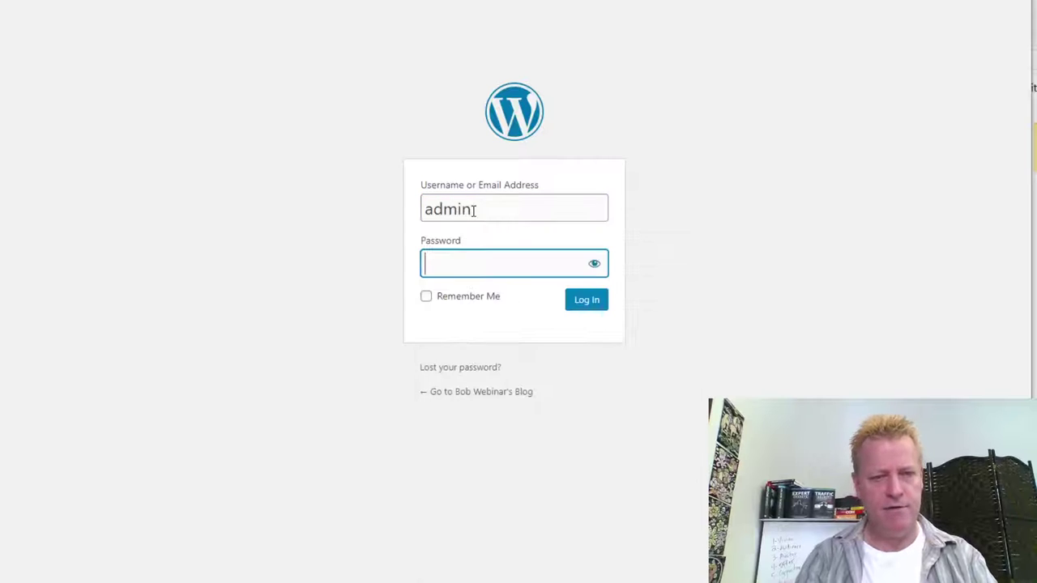
{"action": "key", "text": "Tab"}
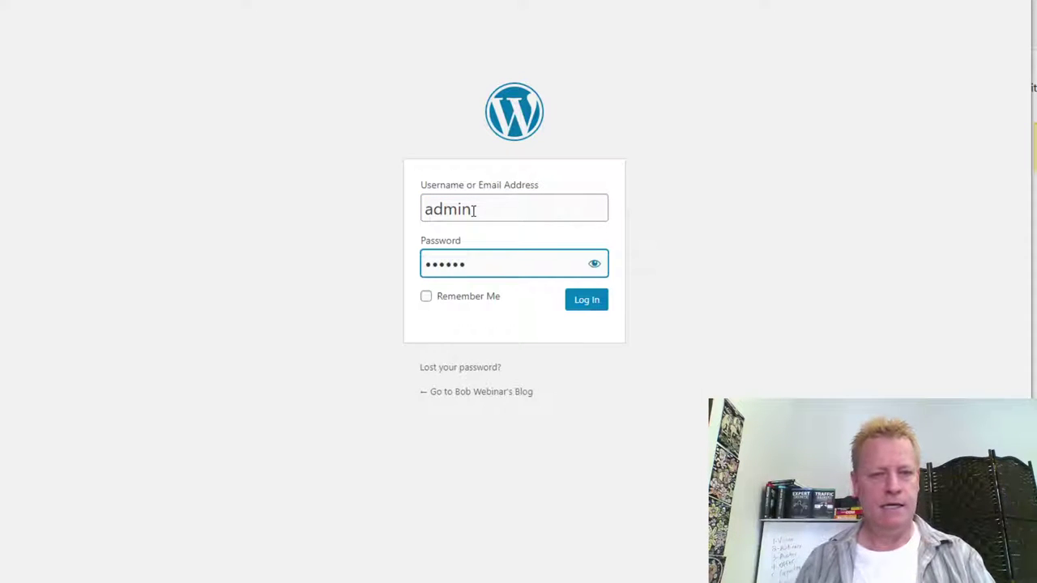
{"action": "left_click", "coordinate": [428, 298]}
{"action": "left_click", "coordinate": [591, 303]}
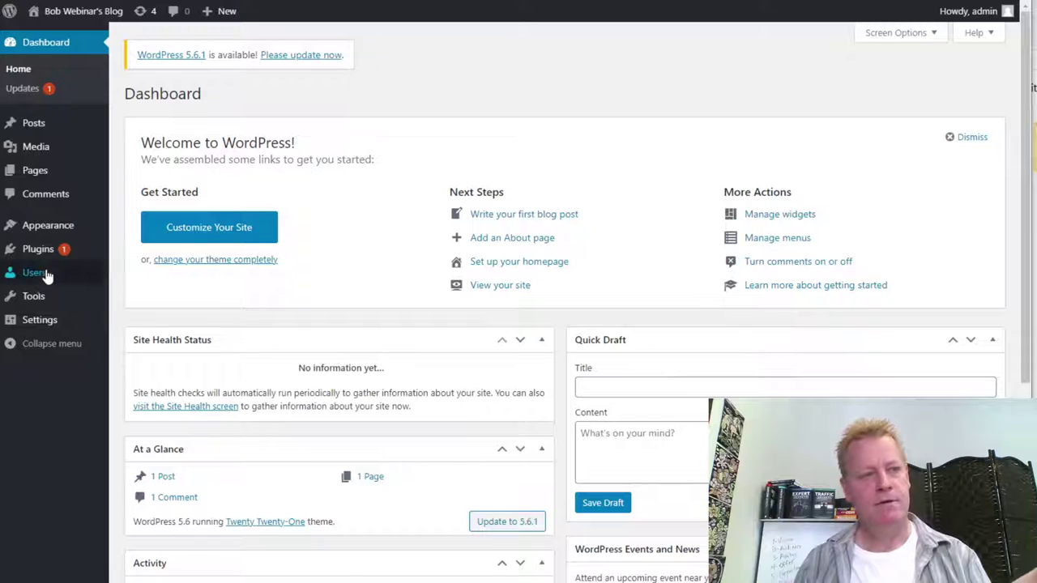
- Update WordPress to version 5.6.1
{"action": "mouse_move", "coordinate": [51, 254]}
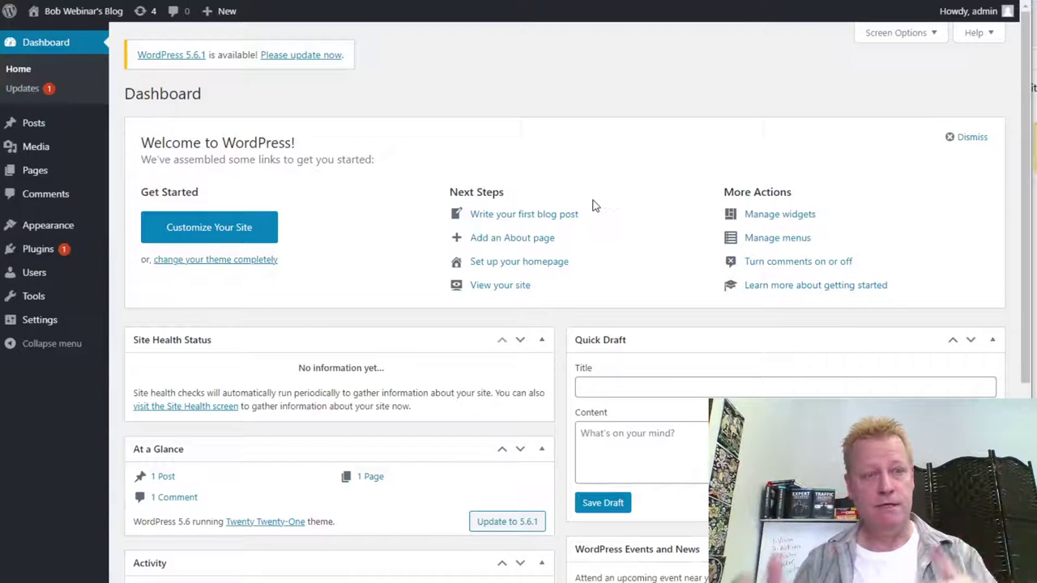
{"action": "left_click", "coordinate": [319, 56]}
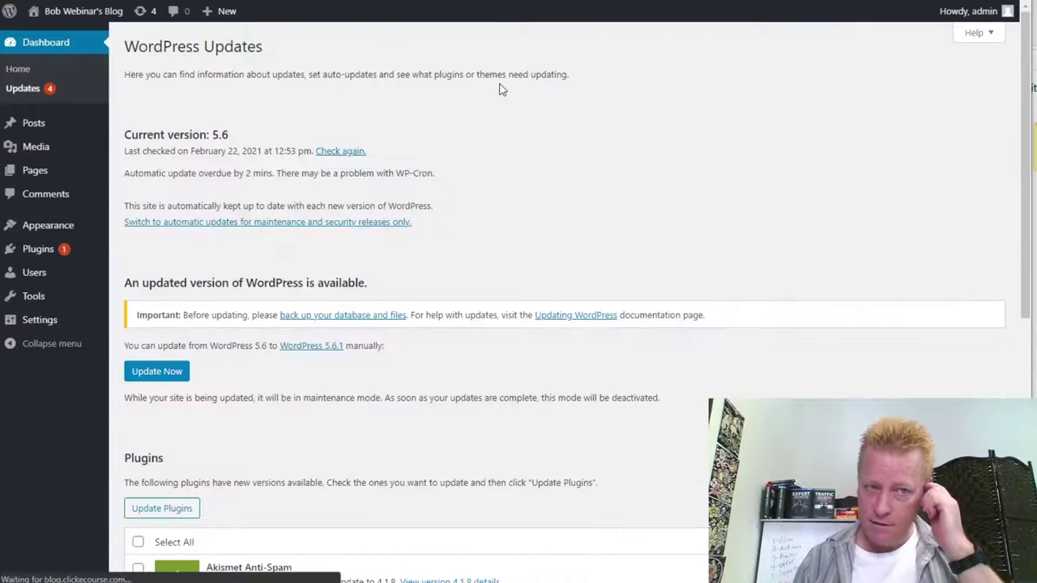
{"action": "left_click", "coordinate": [172, 374]}
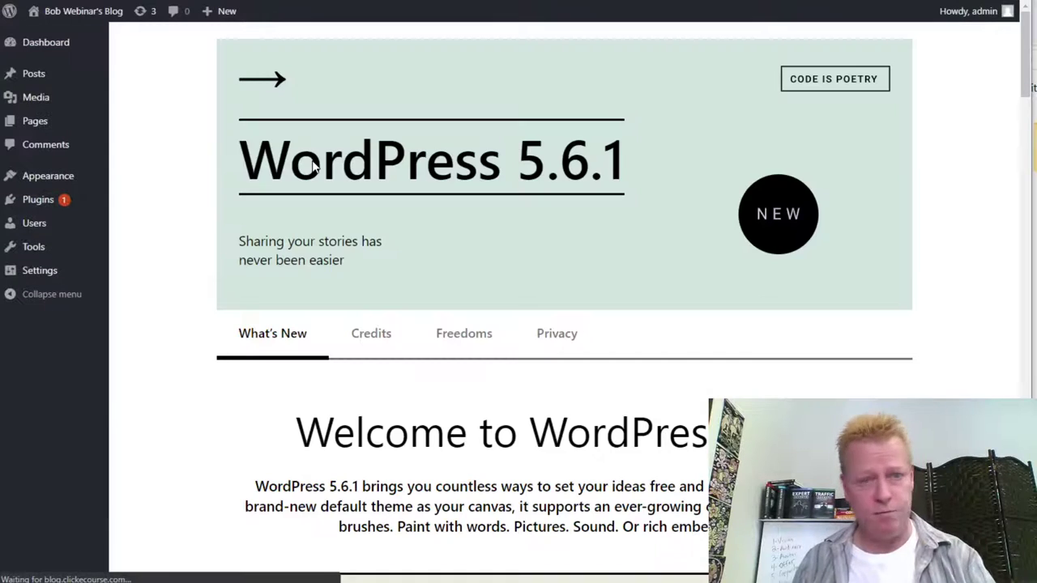
- Update the Akismet Anti-Spam plugin to 4.1.8 and view the Posts list
{"action": "left_click", "coordinate": [40, 204]}
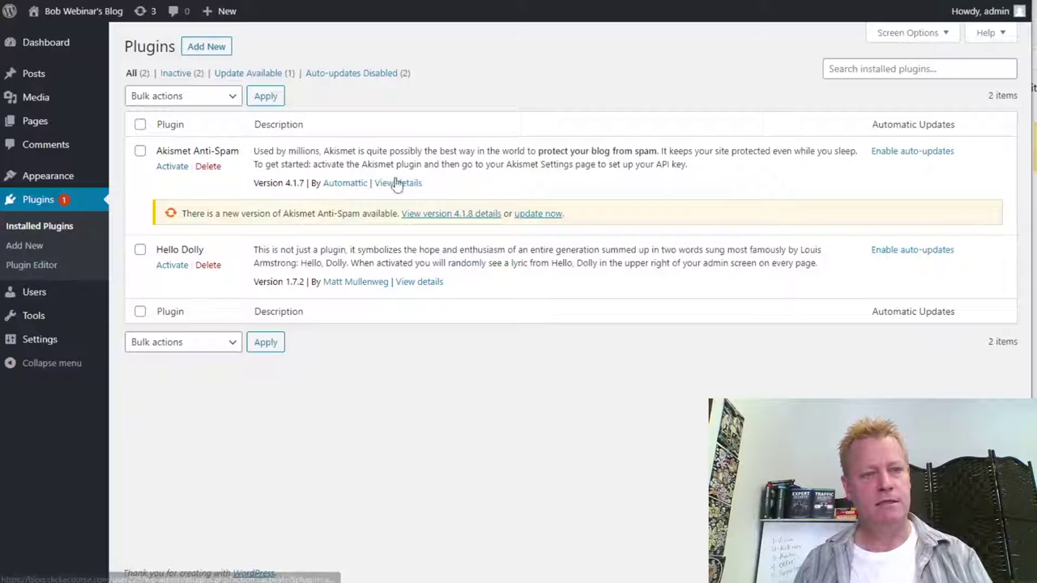
{"action": "left_click", "coordinate": [537, 214]}
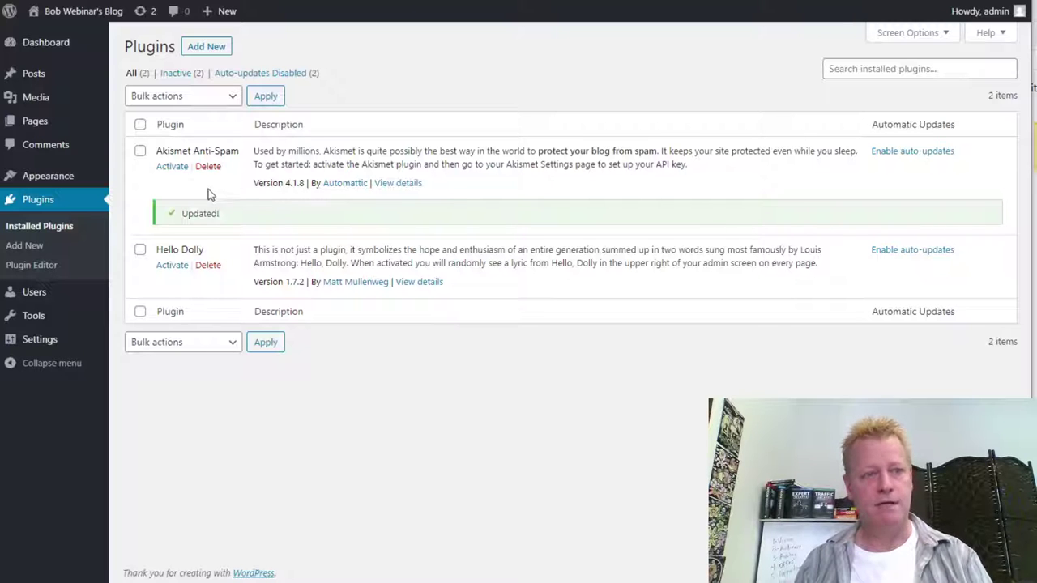
{"action": "left_click", "coordinate": [31, 75]}
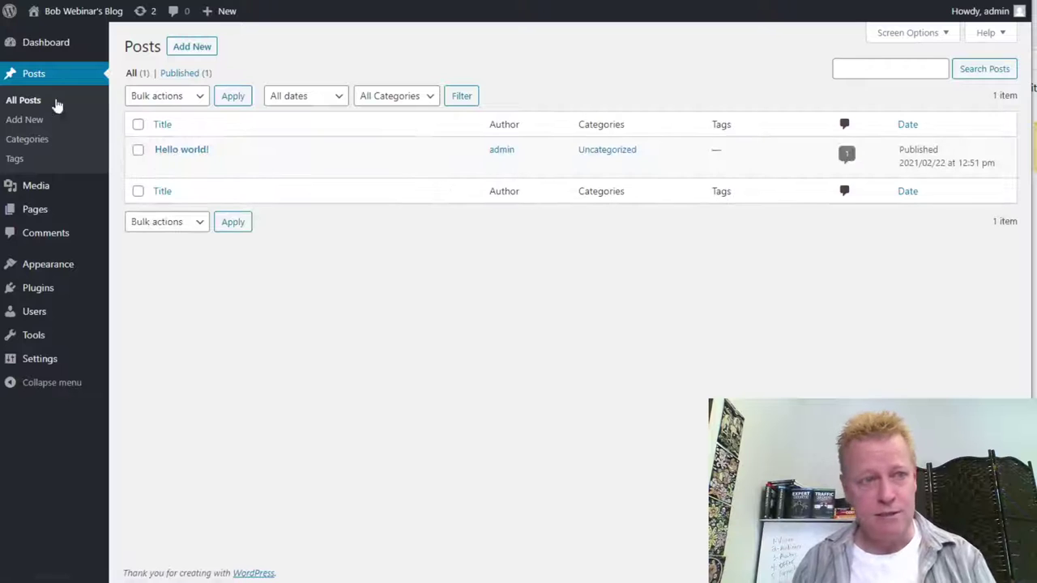
- Write a new post titled 'Post two' reading 'Welcome to my second post', fixing the typo
{"action": "left_click", "coordinate": [191, 47]}
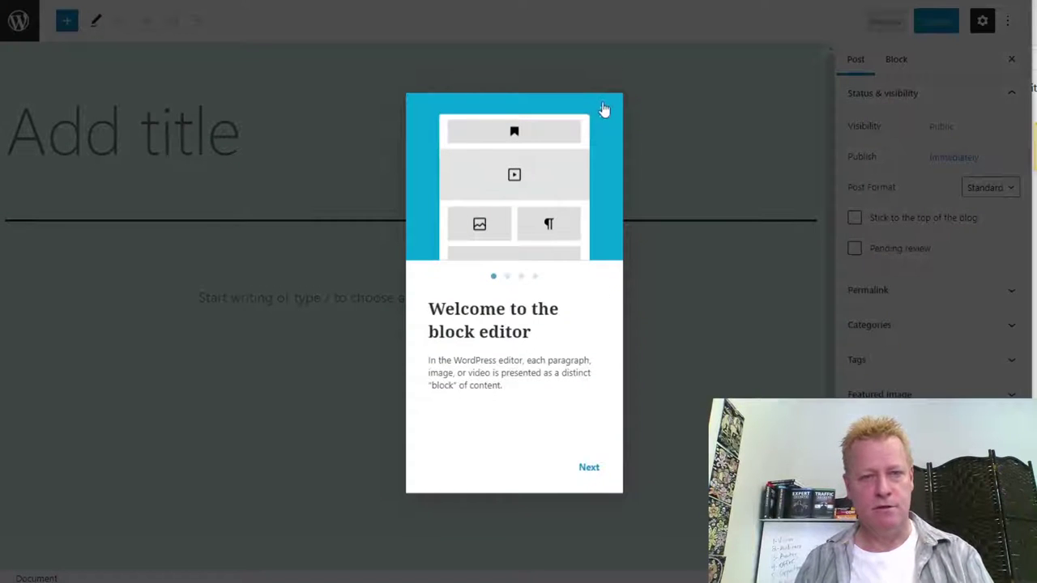
{"action": "left_click", "coordinate": [603, 110]}
{"action": "left_click", "coordinate": [163, 136]}
{"action": "type", "text": "Po"}
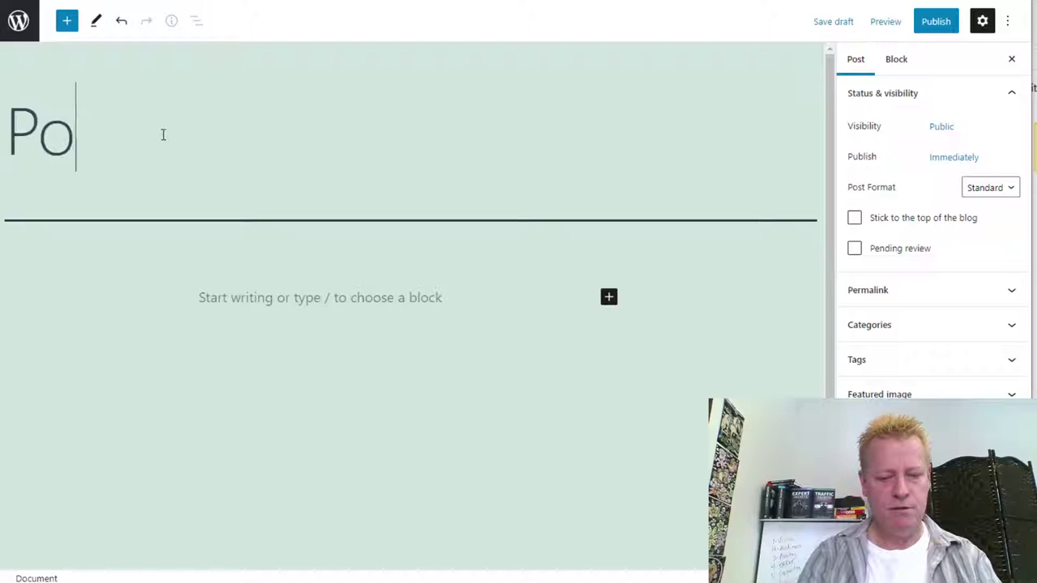
{"action": "type", "text": "st two"}
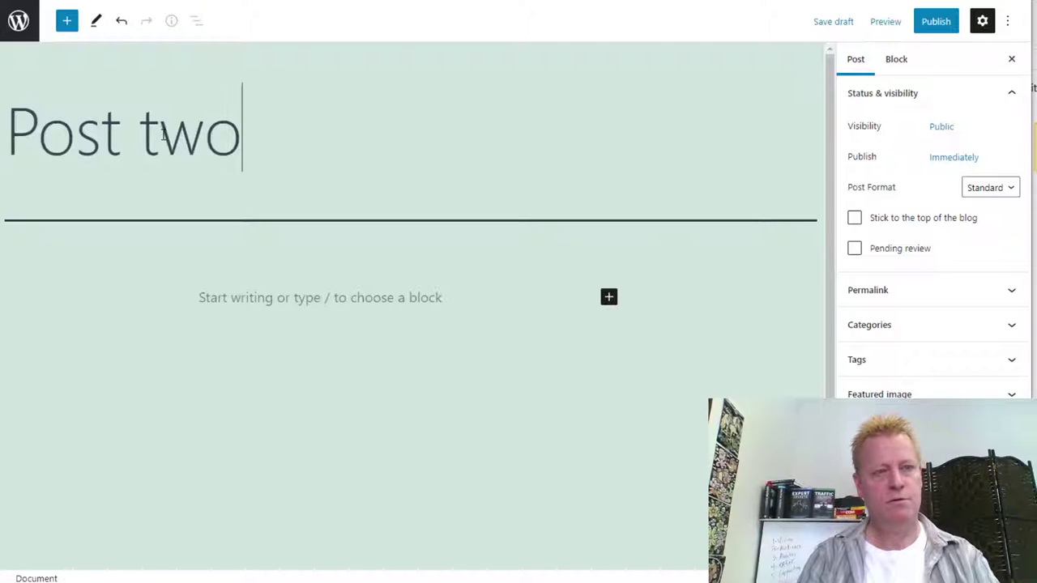
{"action": "key", "text": "Return"}
{"action": "type", "text": "Welcome t"}
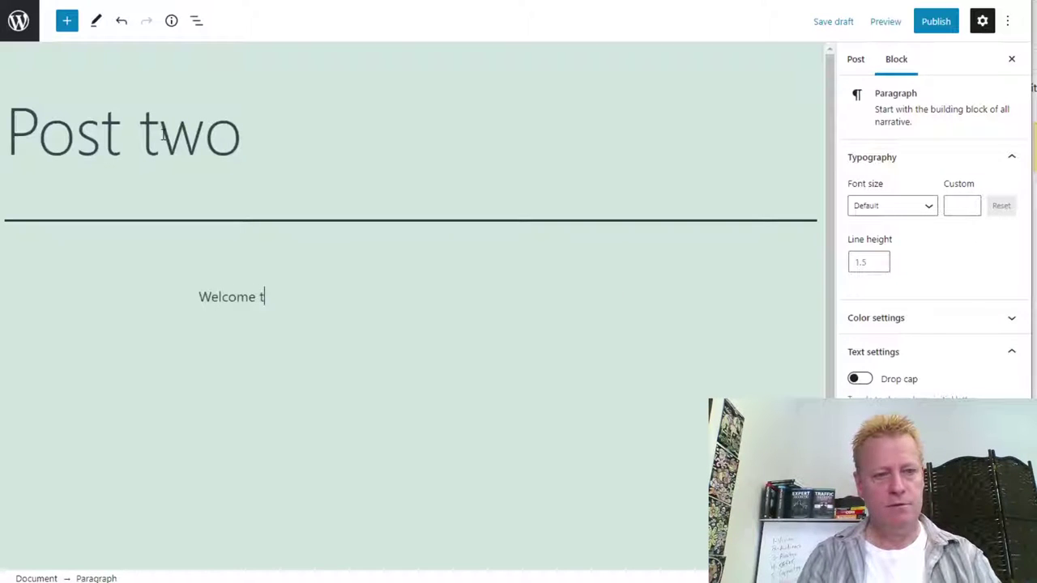
{"action": "type", "text": "o myt sencond post"}
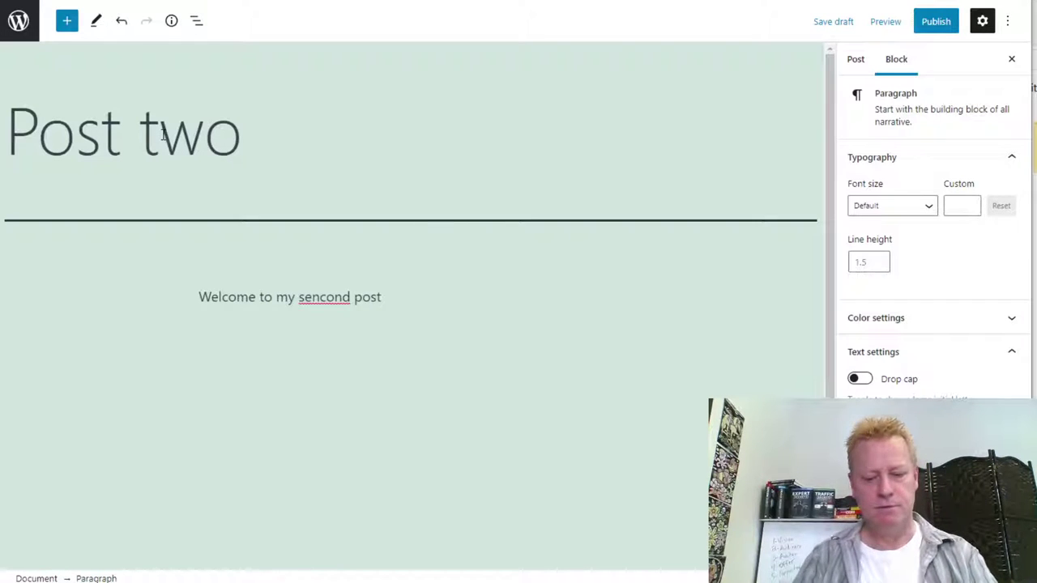
{"action": "key", "text": "ctrl+Left"}
{"action": "key", "text": "BackSpace"}
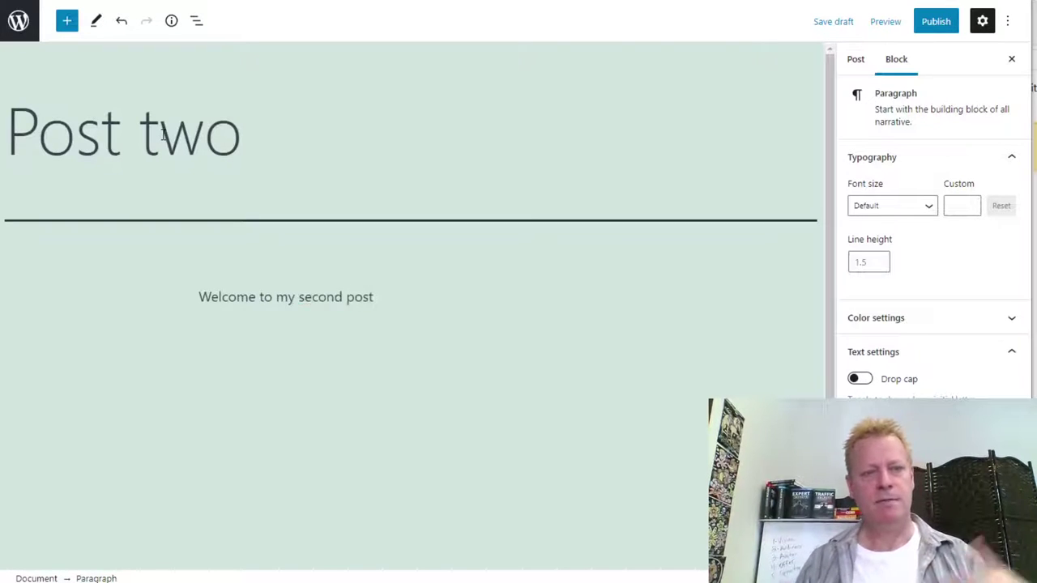
- Publish Post two and switch to the blog's front page
{"action": "left_click", "coordinate": [934, 24]}
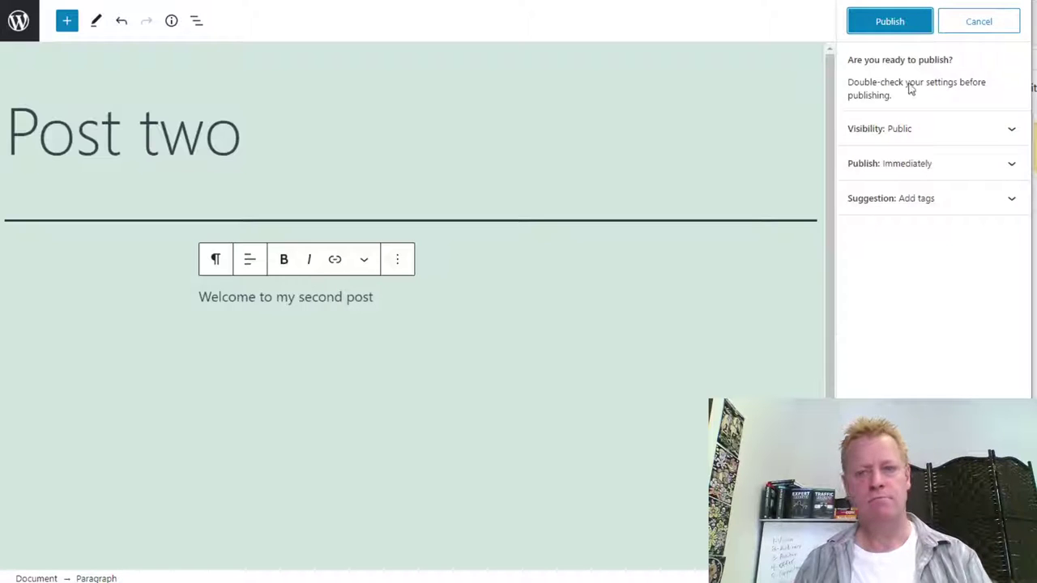
{"action": "left_click", "coordinate": [901, 21]}
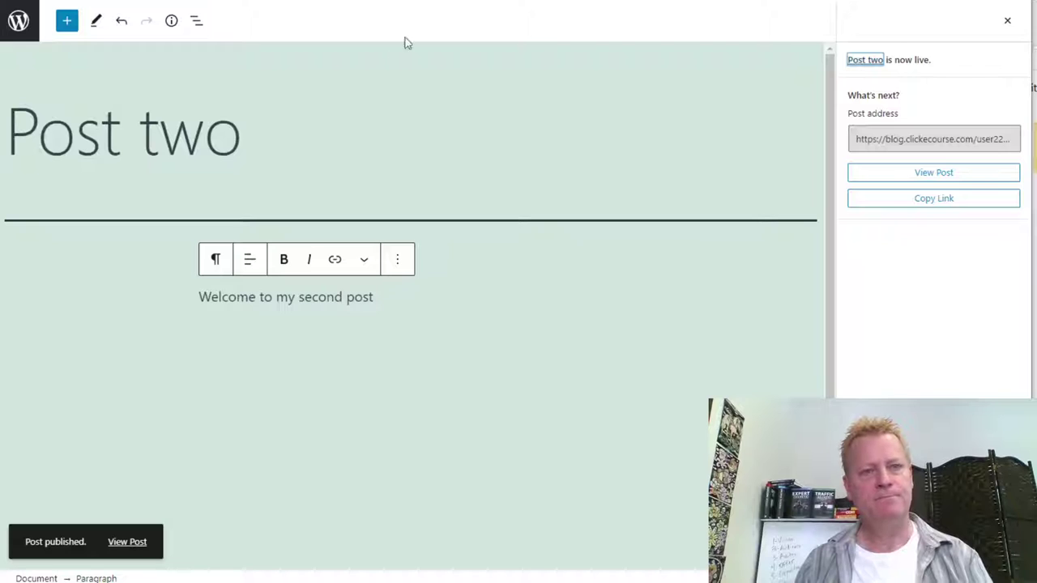
{"action": "key", "text": "ctrl+Tab"}
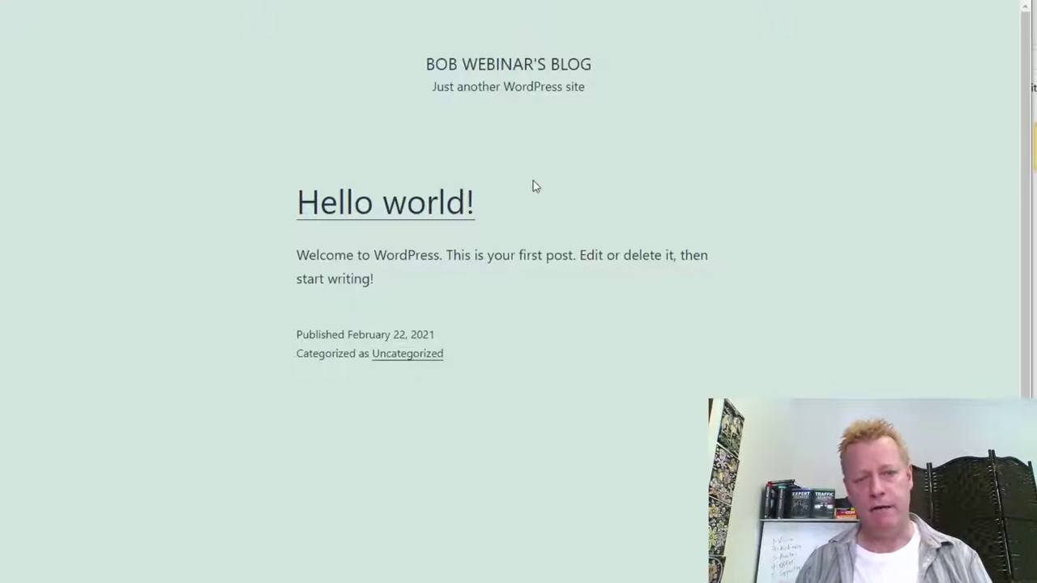
- Reload the blog's front page and confirm Post two is now listed
{"action": "key", "text": "F5"}
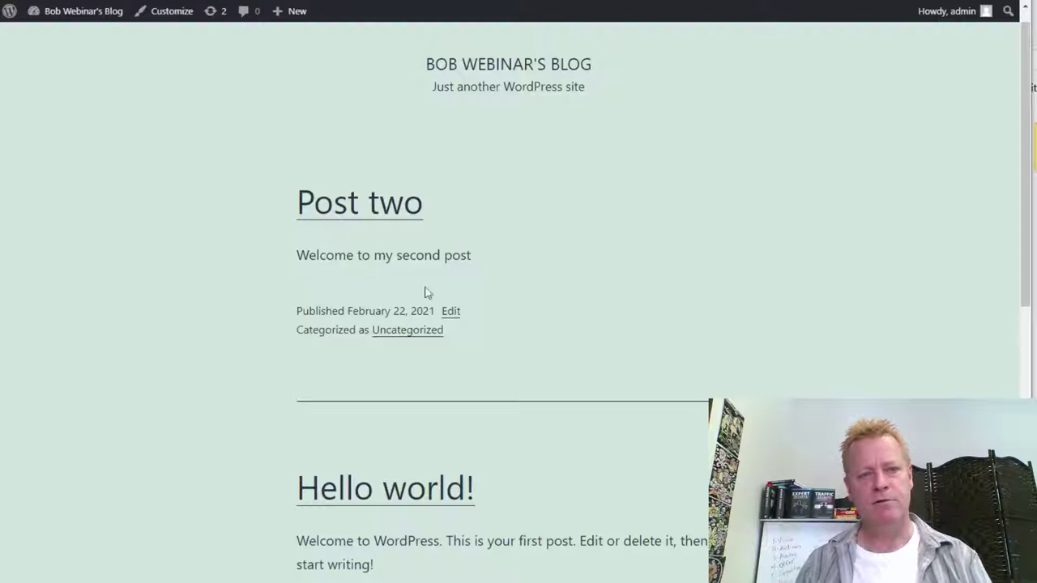
{"action": "scroll", "coordinate": [708, 283], "scroll_direction": "down", "scroll_amount": 4}
{"action": "scroll", "coordinate": [634, 315], "scroll_direction": "up", "scroll_amount": 3}
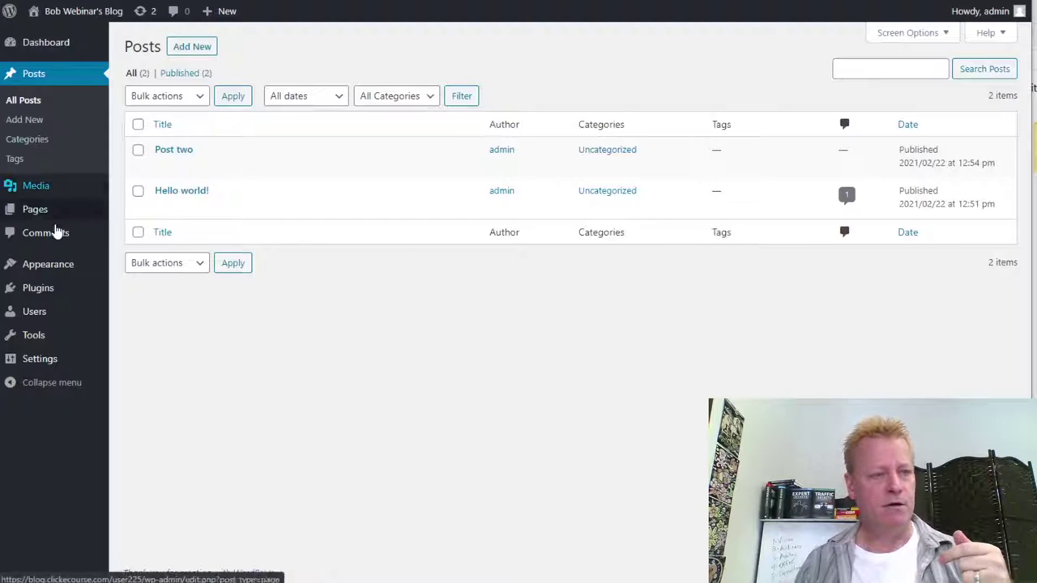
- Install and activate the Kadence theme from the Popular themes list
{"action": "mouse_move", "coordinate": [48, 270]}
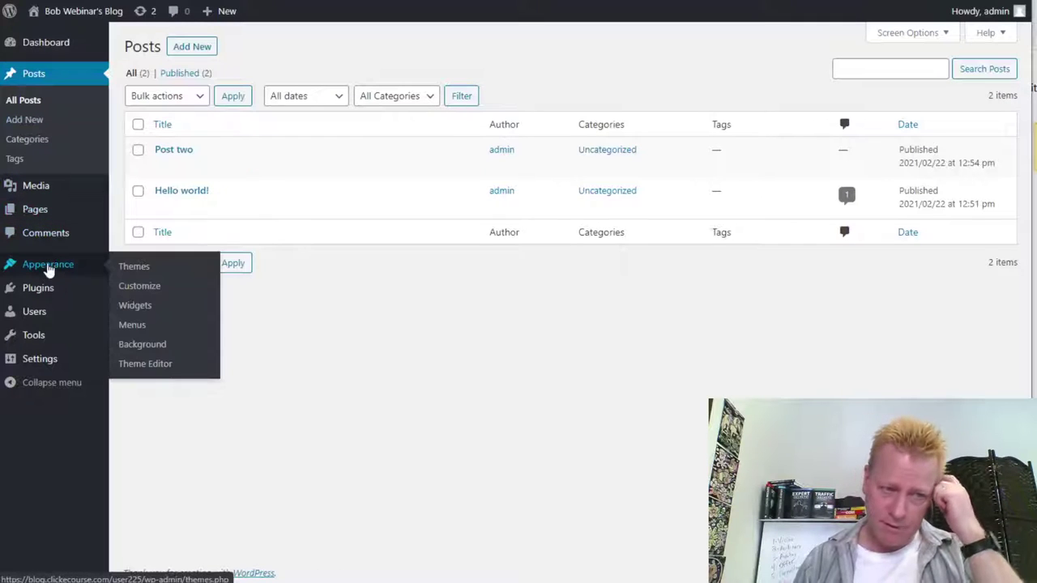
{"action": "left_click", "coordinate": [132, 268]}
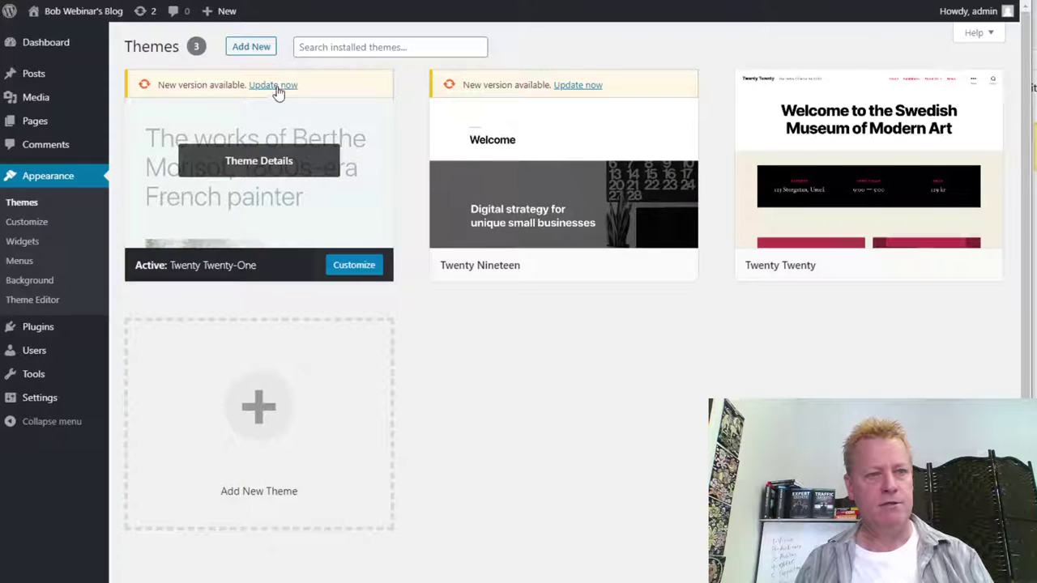
{"action": "left_click", "coordinate": [258, 46]}
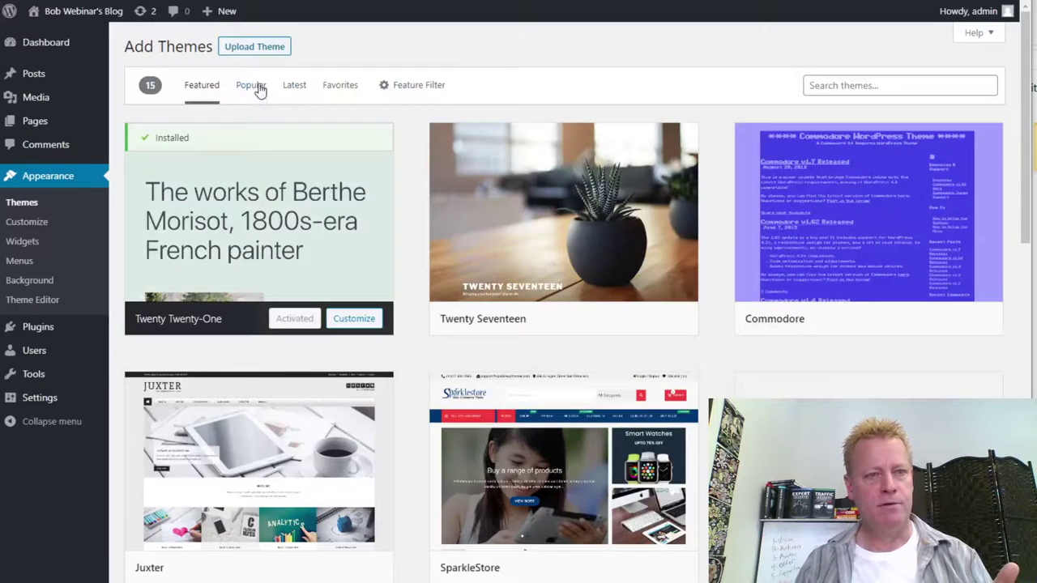
{"action": "left_click", "coordinate": [256, 87]}
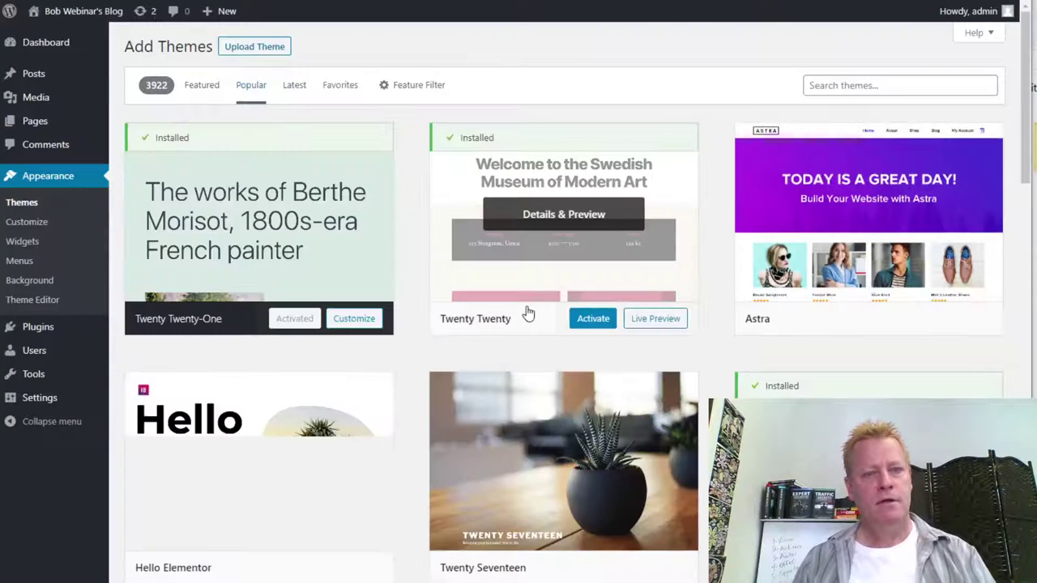
{"action": "scroll", "coordinate": [577, 435], "scroll_direction": "down", "scroll_amount": 5}
{"action": "scroll", "coordinate": [578, 435], "scroll_direction": "down", "scroll_amount": 5}
{"action": "scroll", "coordinate": [456, 459], "scroll_direction": "up", "scroll_amount": 4}
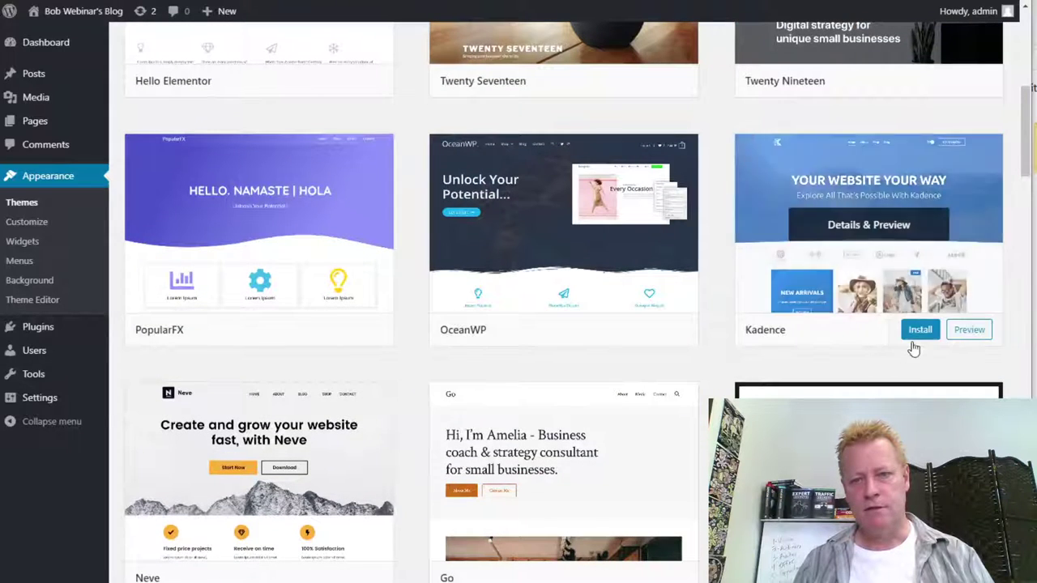
{"action": "left_click", "coordinate": [919, 331]}
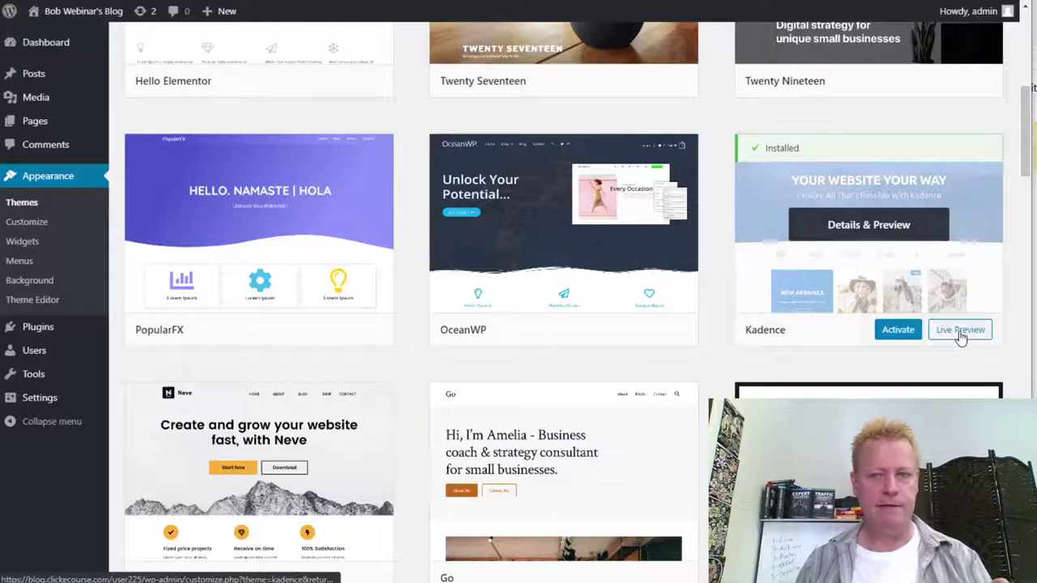
{"action": "left_click", "coordinate": [898, 332]}
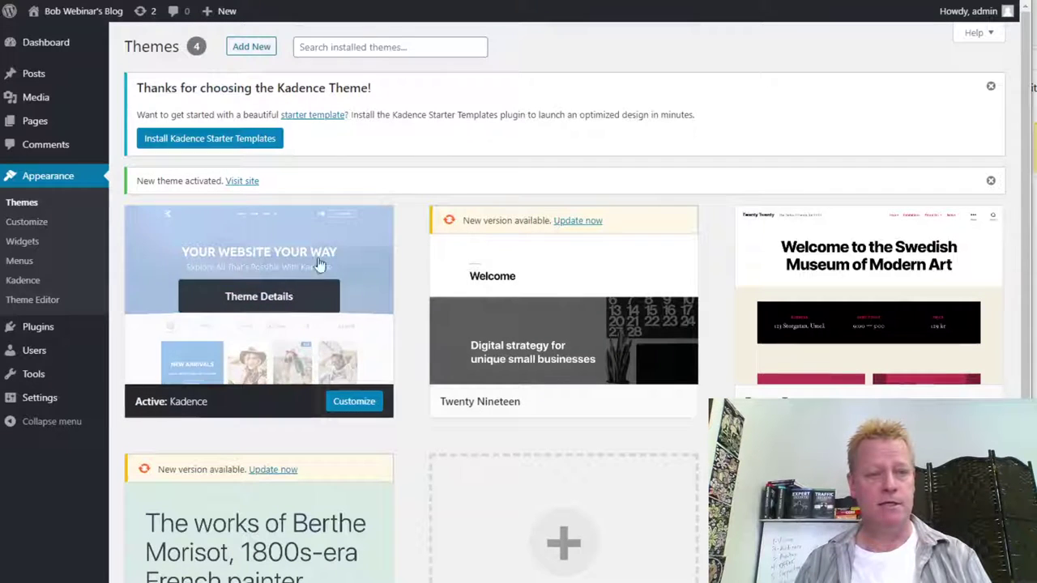
- Reload the blog's front page to see it in the Kadence style
{"action": "key", "text": "ctrl+Tab"}
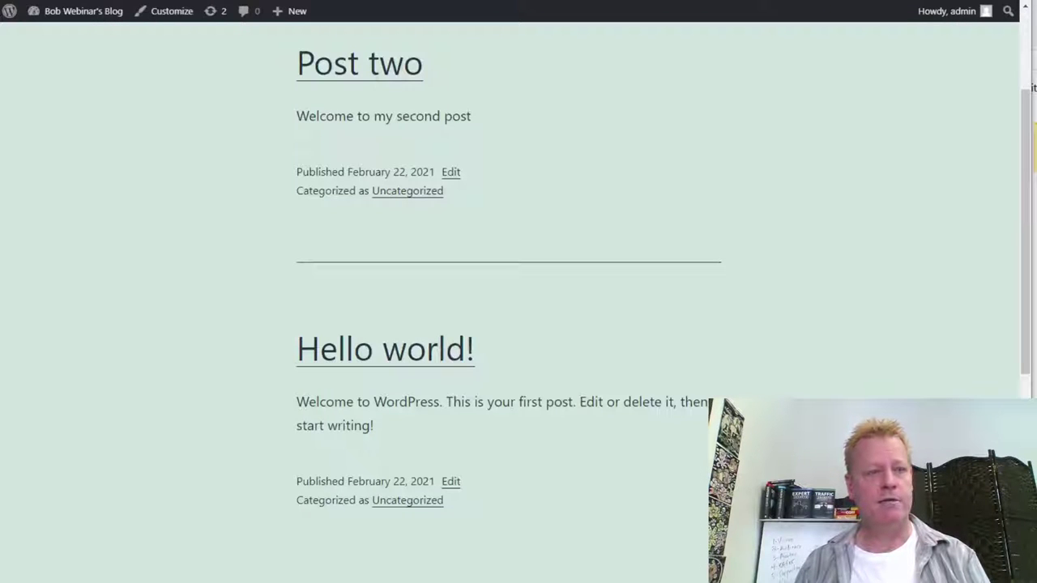
{"action": "key", "text": "F5"}
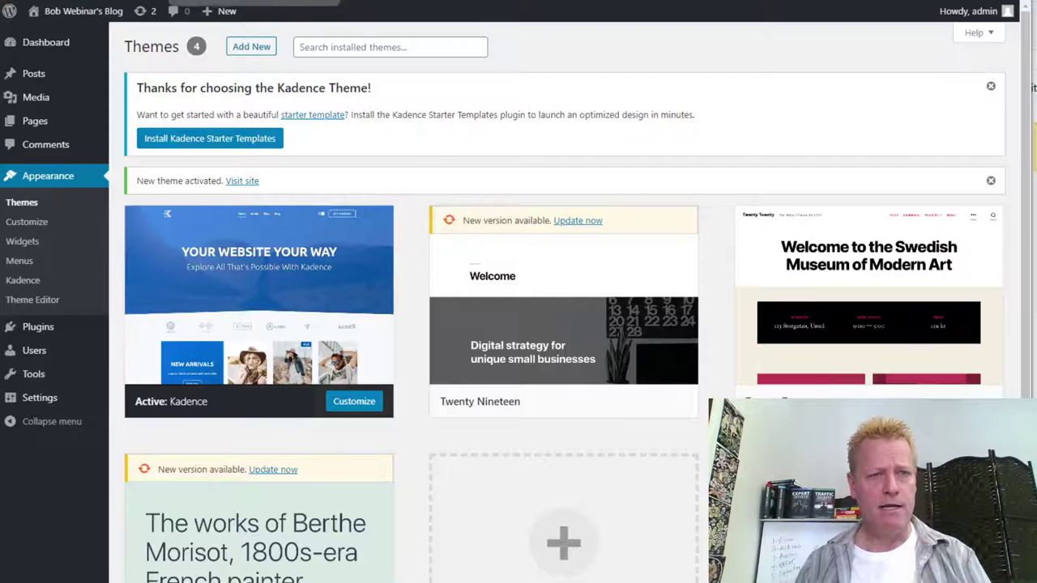
{"action": "scroll", "coordinate": [455, 269], "scroll_direction": "up", "scroll_amount": 2}
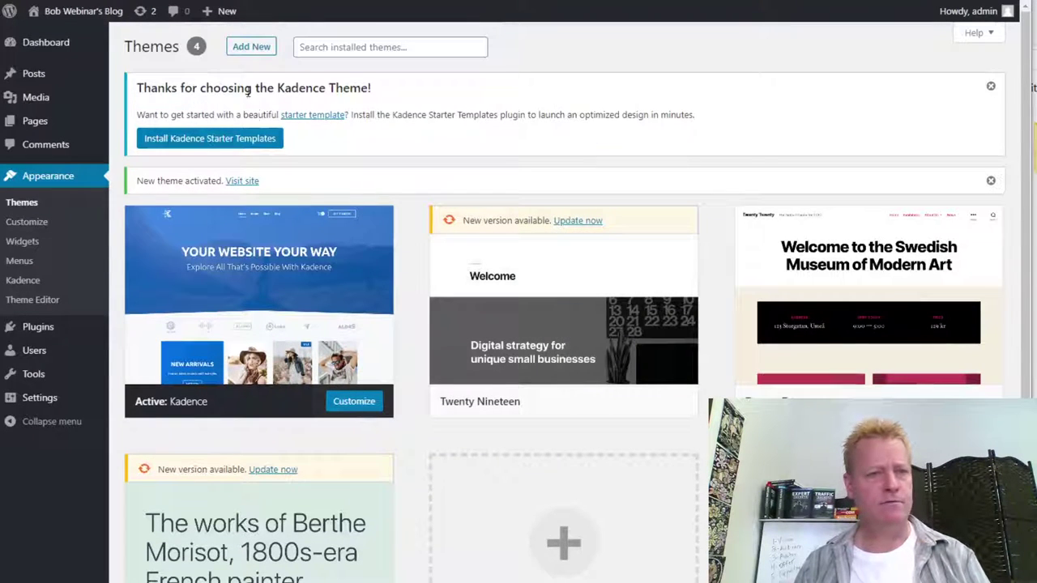
- Install the Wildlife Lite theme and activate it for the blog
{"action": "left_click", "coordinate": [251, 46]}
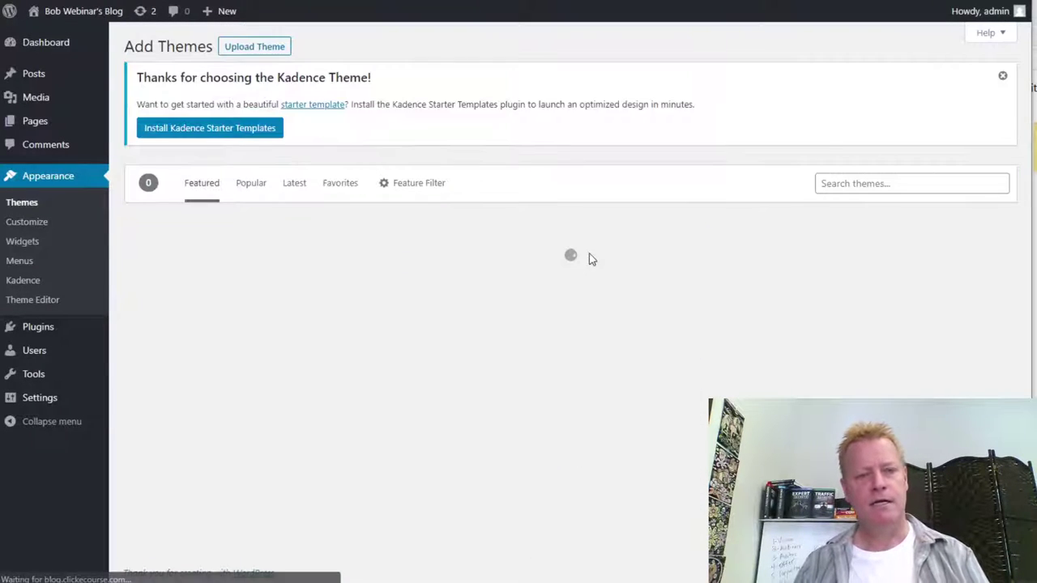
{"action": "scroll", "coordinate": [706, 345], "scroll_direction": "down", "scroll_amount": 10}
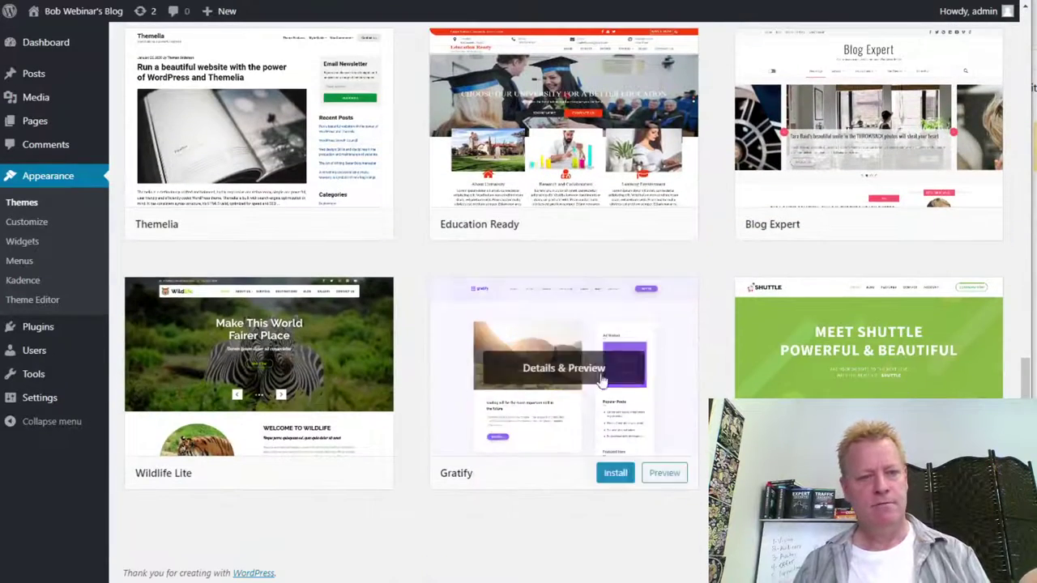
{"action": "mouse_move", "coordinate": [365, 397]}
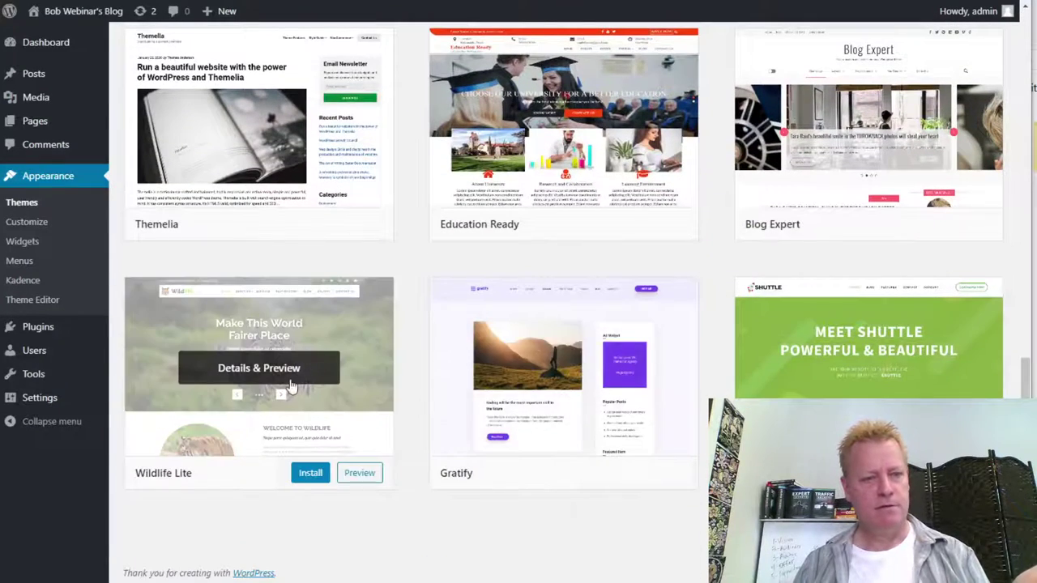
{"action": "left_click", "coordinate": [311, 474]}
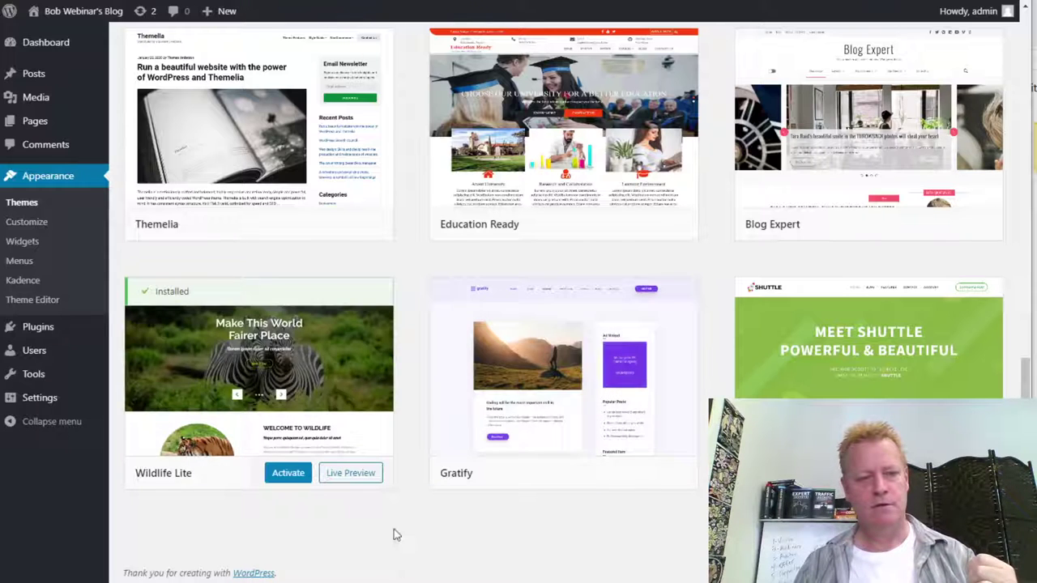
{"action": "left_click", "coordinate": [288, 472]}
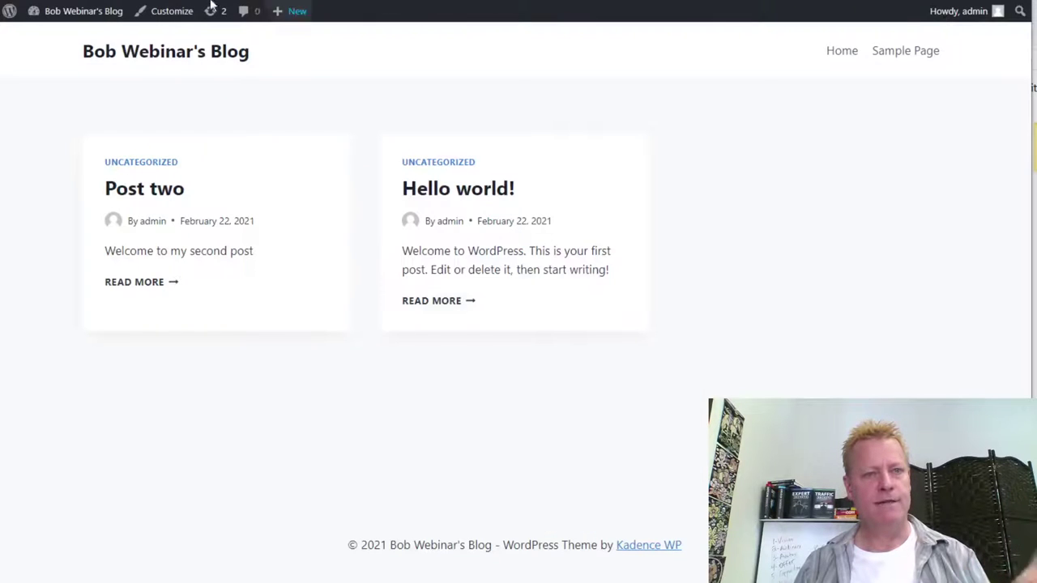
- Reload the blog front page to show the Wildlife Lite theme with its sidebar
{"action": "key", "text": "F5"}
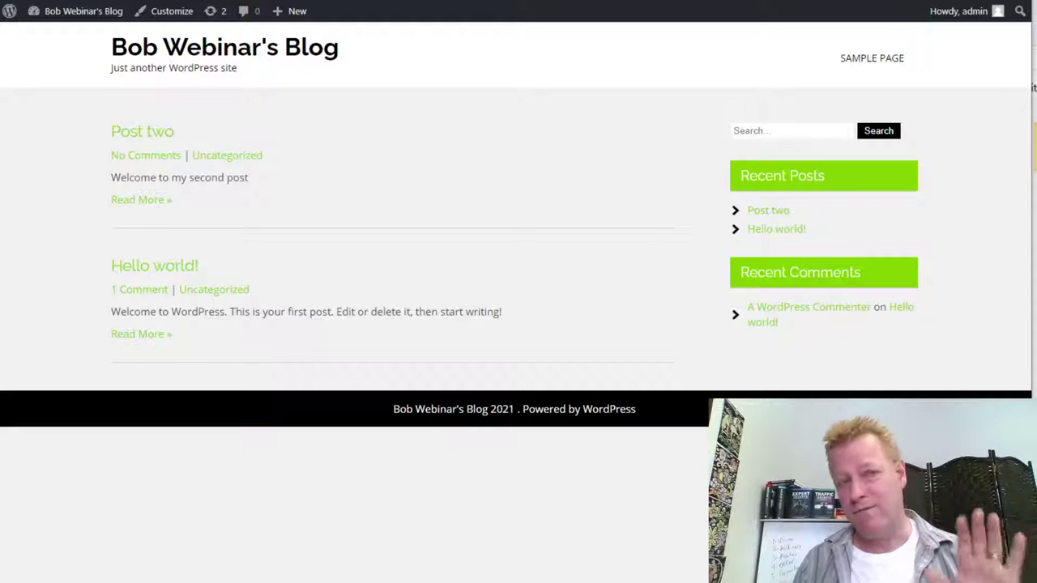
- Return to the Click eCourse Blog settings and permanently delete the WordPress blog site
{"action": "key", "text": "ctrl+w"}
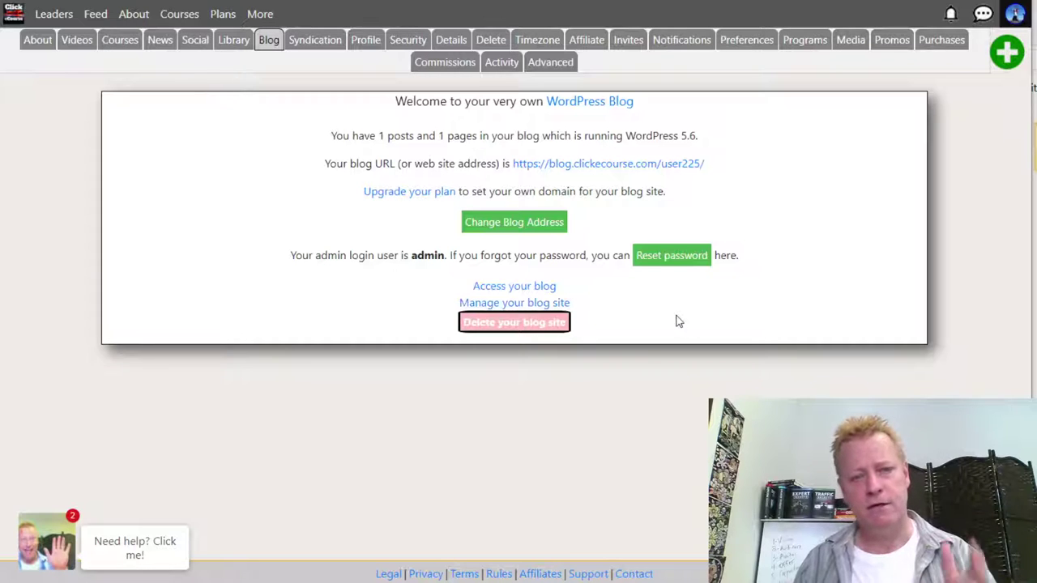
{"action": "left_click", "coordinate": [527, 324]}
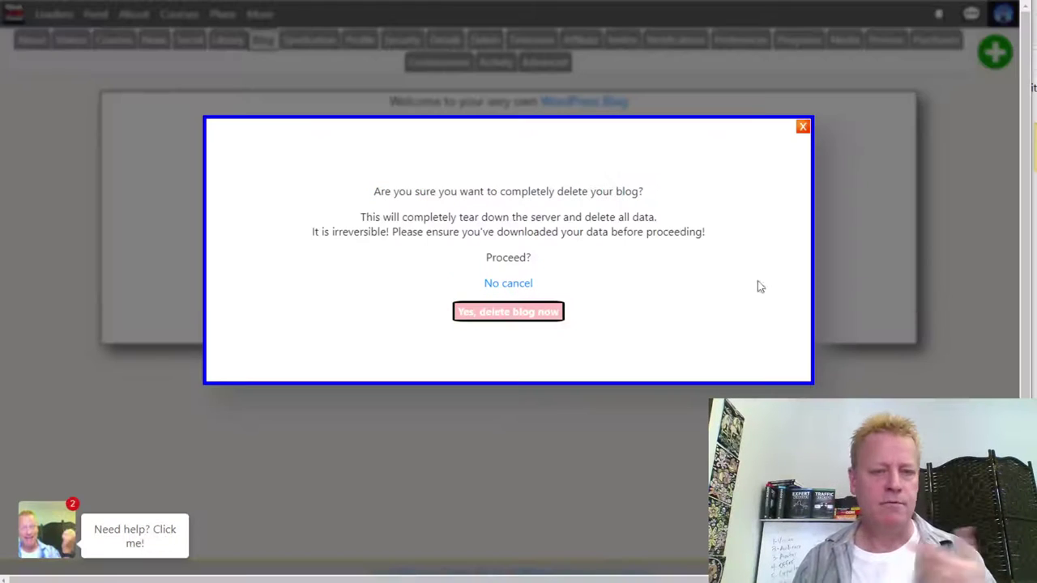
{"action": "left_click", "coordinate": [514, 315]}
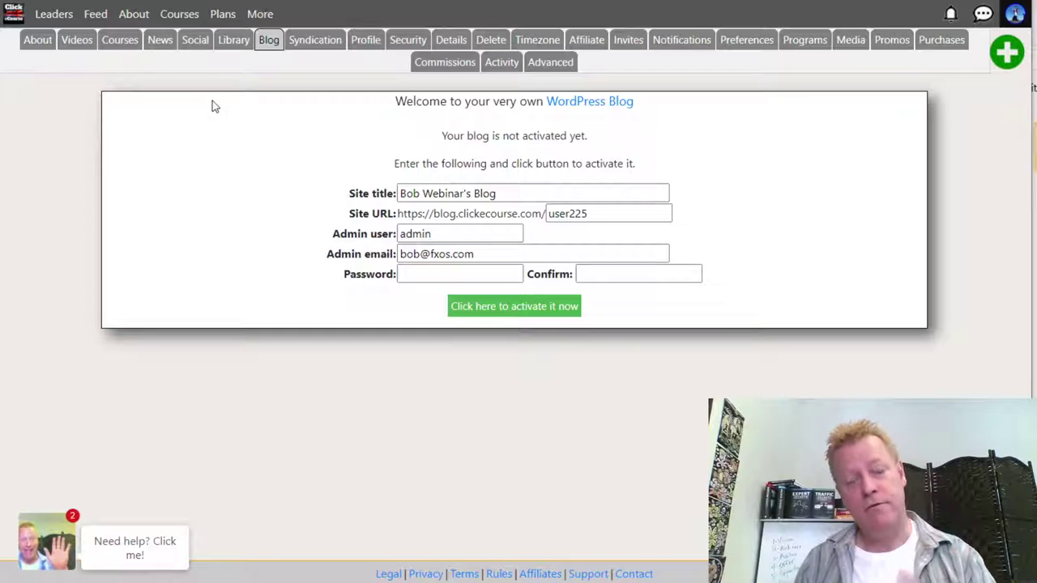
{"action": "left_click", "coordinate": [259, 14]}
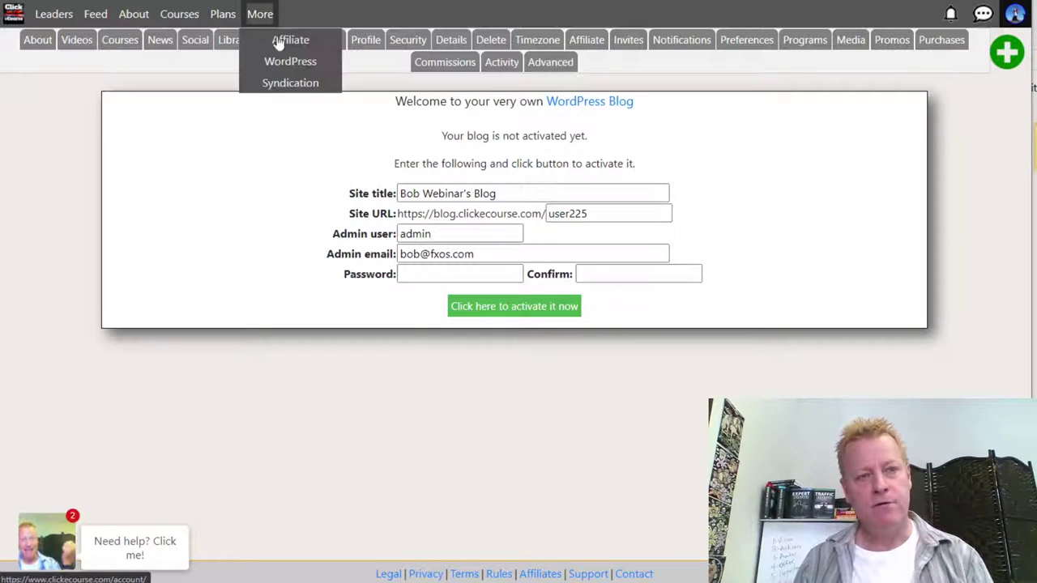
{"action": "left_click", "coordinate": [287, 84]}
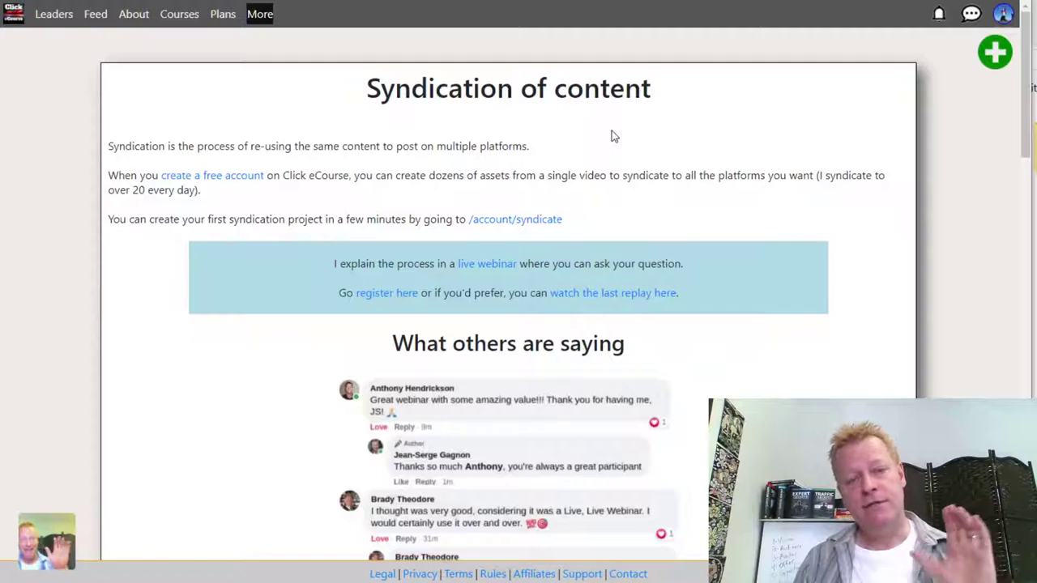
{"action": "scroll", "coordinate": [612, 136], "scroll_direction": "down", "scroll_amount": 14}
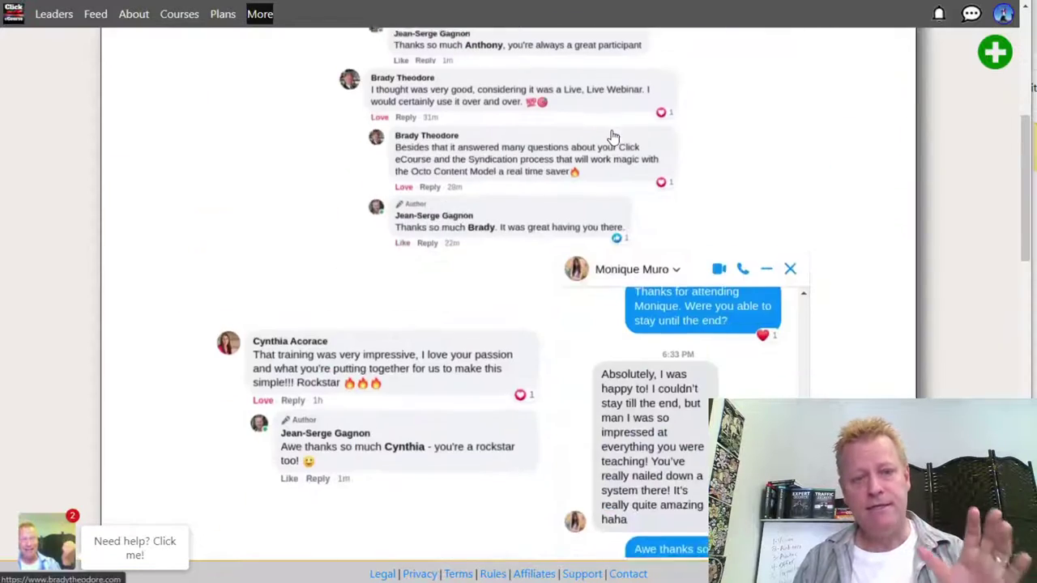
{"action": "scroll", "coordinate": [612, 136], "scroll_direction": "down", "scroll_amount": 6}
{"action": "scroll", "coordinate": [611, 136], "scroll_direction": "up", "scroll_amount": 4}
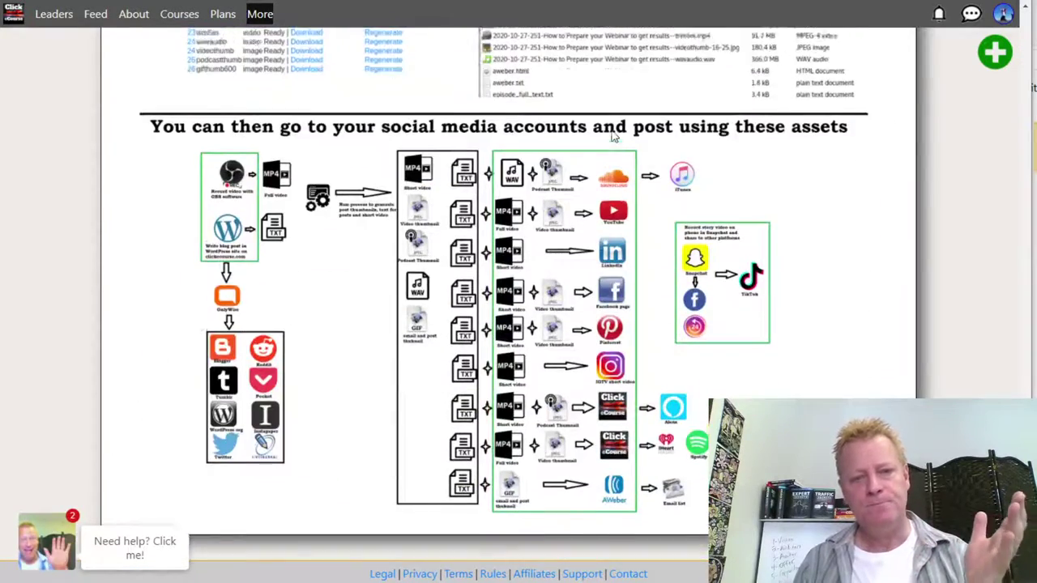
{"action": "scroll", "coordinate": [613, 136], "scroll_direction": "down", "scroll_amount": 4}
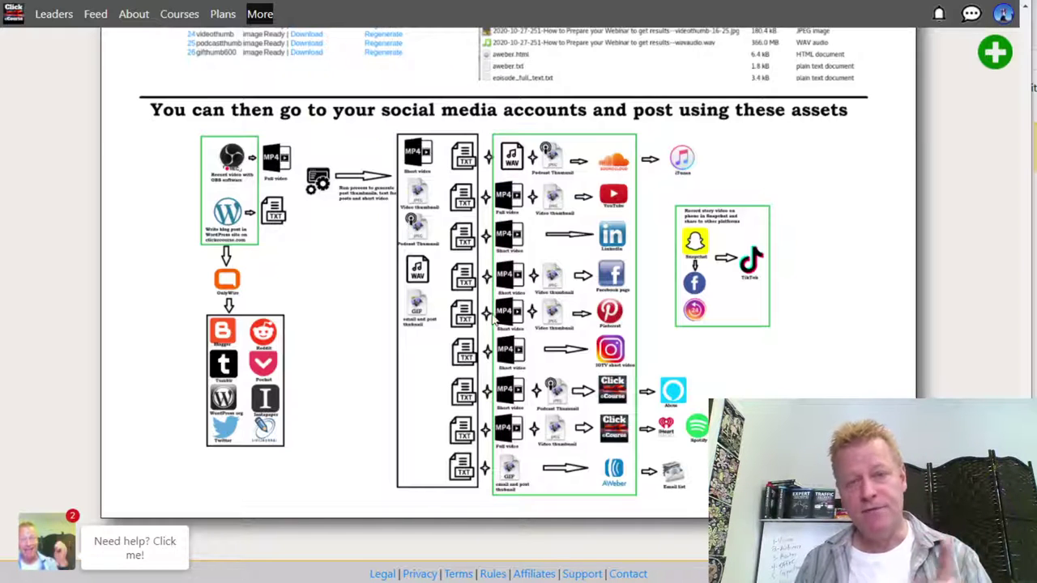
{"action": "scroll", "coordinate": [491, 320], "scroll_direction": "up", "scroll_amount": 15}
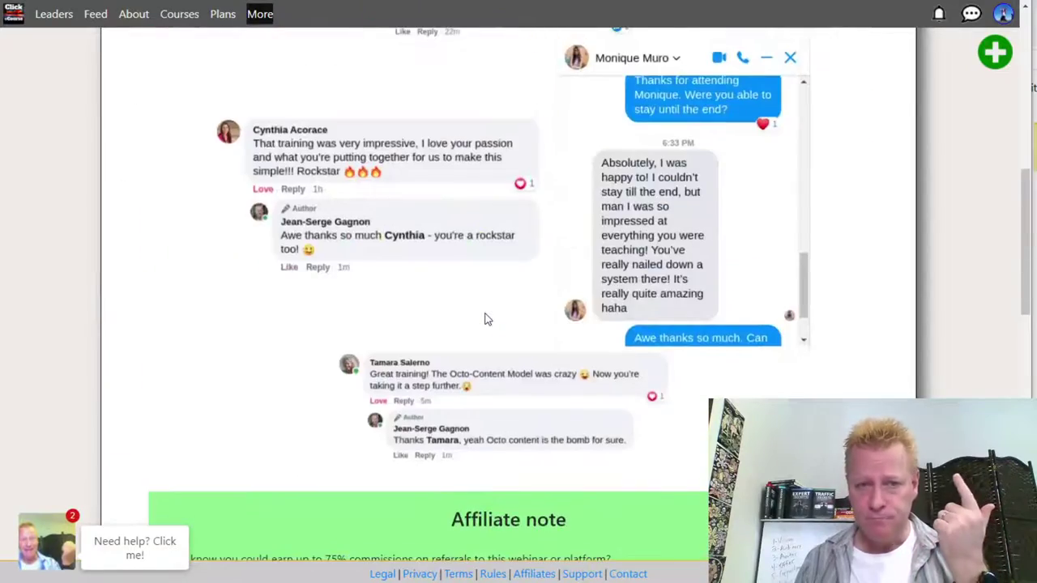
{"action": "scroll", "coordinate": [484, 319], "scroll_direction": "up", "scroll_amount": 6}
{"action": "scroll", "coordinate": [478, 308], "scroll_direction": "down", "scroll_amount": 4}
{"action": "scroll", "coordinate": [476, 299], "scroll_direction": "down", "scroll_amount": 15}
{"action": "scroll", "coordinate": [470, 296], "scroll_direction": "up", "scroll_amount": 15}
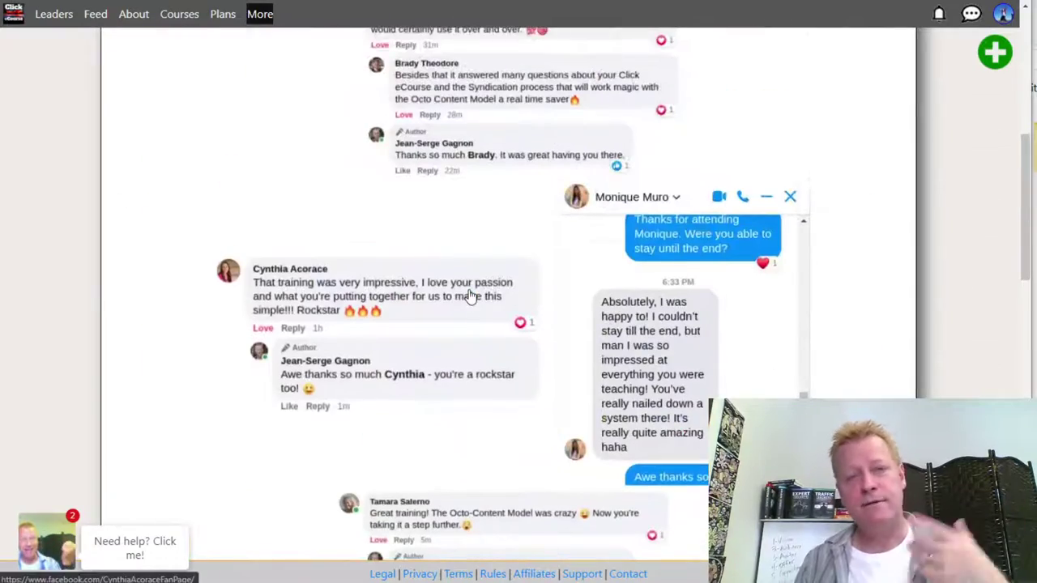
{"action": "scroll", "coordinate": [472, 295], "scroll_direction": "up", "scroll_amount": 6}
{"action": "scroll", "coordinate": [471, 295], "scroll_direction": "down", "scroll_amount": 10}
{"action": "scroll", "coordinate": [471, 296], "scroll_direction": "down", "scroll_amount": 10}
{"action": "scroll", "coordinate": [470, 302], "scroll_direction": "up", "scroll_amount": 3}
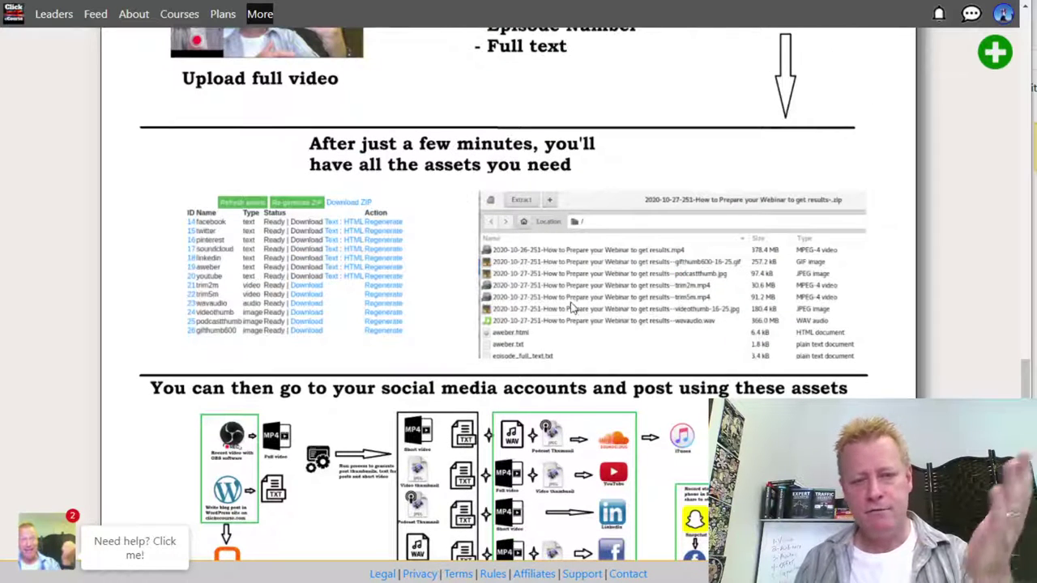
{"action": "scroll", "coordinate": [741, 371], "scroll_direction": "down", "scroll_amount": 1}
{"action": "scroll", "coordinate": [742, 371], "scroll_direction": "down", "scroll_amount": 3}
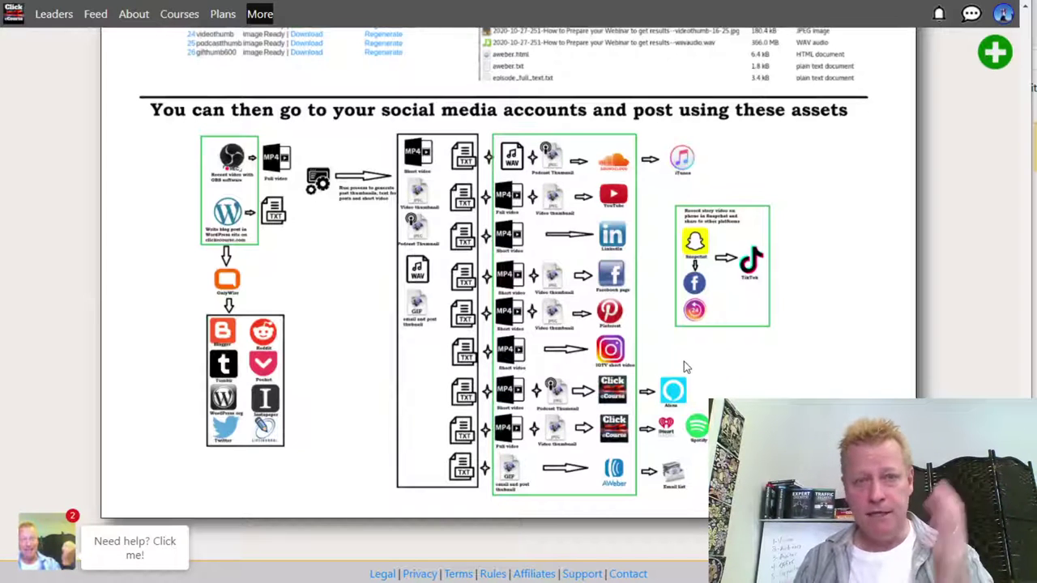
{"action": "scroll", "coordinate": [645, 364], "scroll_direction": "up", "scroll_amount": 5}
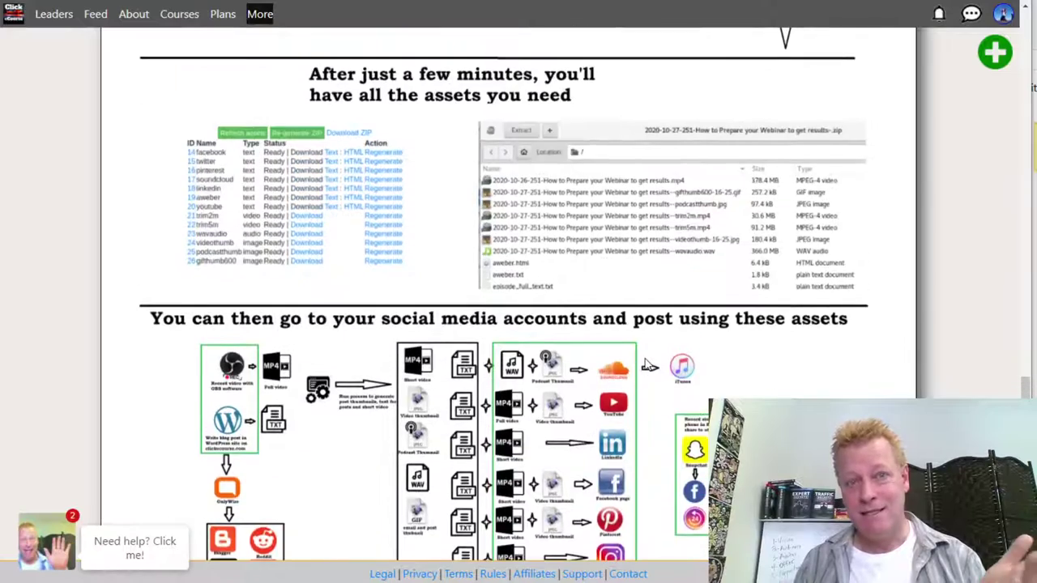
{"action": "scroll", "coordinate": [645, 364], "scroll_direction": "up", "scroll_amount": 10}
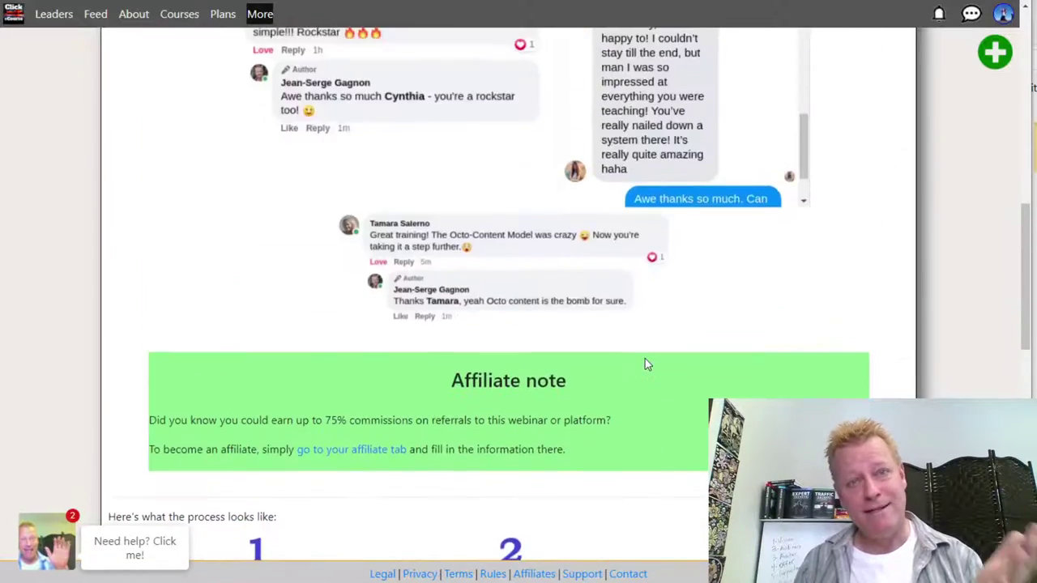
{"action": "scroll", "coordinate": [646, 364], "scroll_direction": "down", "scroll_amount": 12}
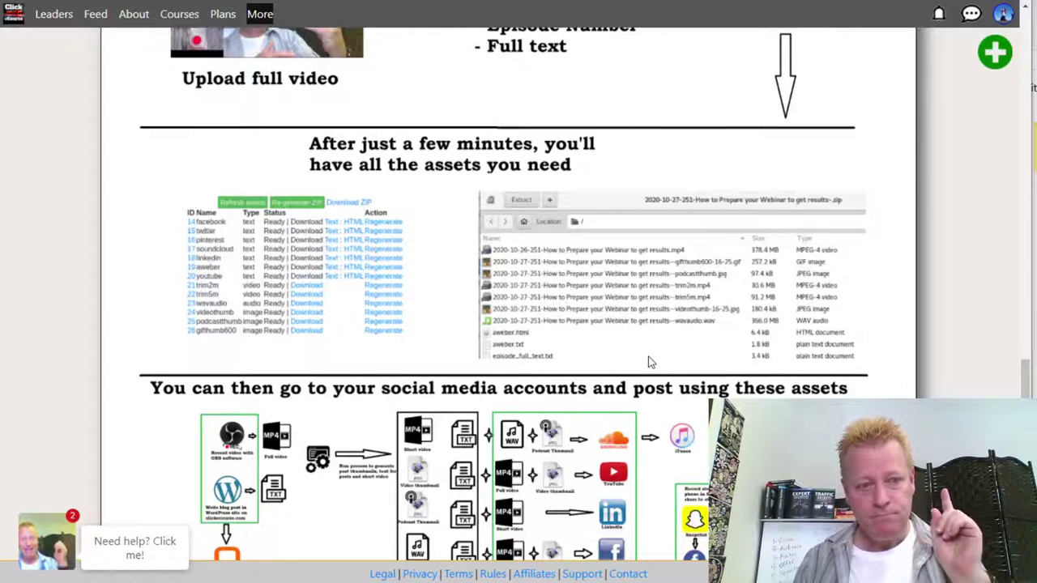
{"action": "scroll", "coordinate": [648, 362], "scroll_direction": "down", "scroll_amount": 3}
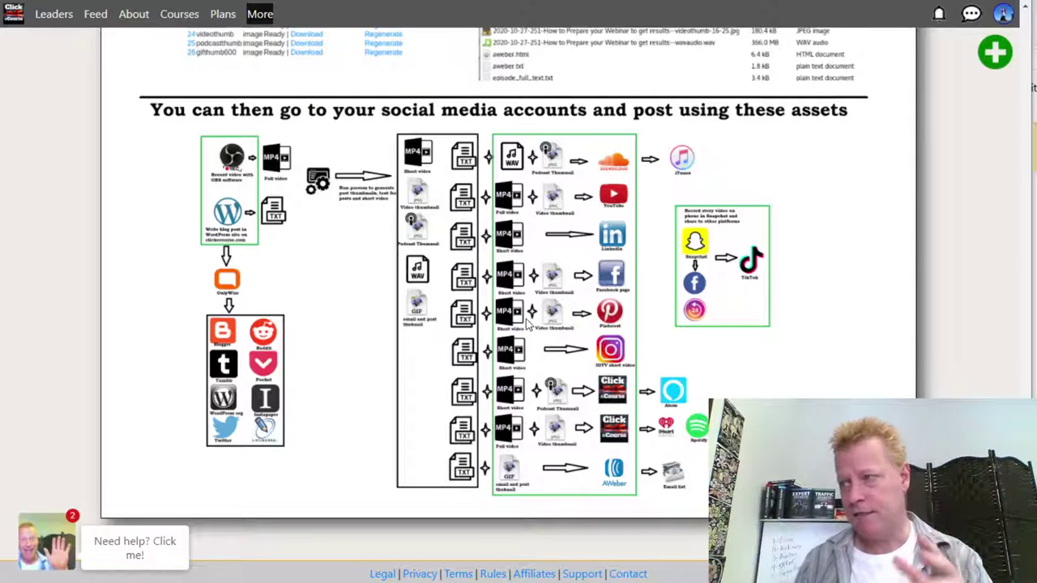
{"action": "scroll", "coordinate": [449, 257], "scroll_direction": "up", "scroll_amount": 15}
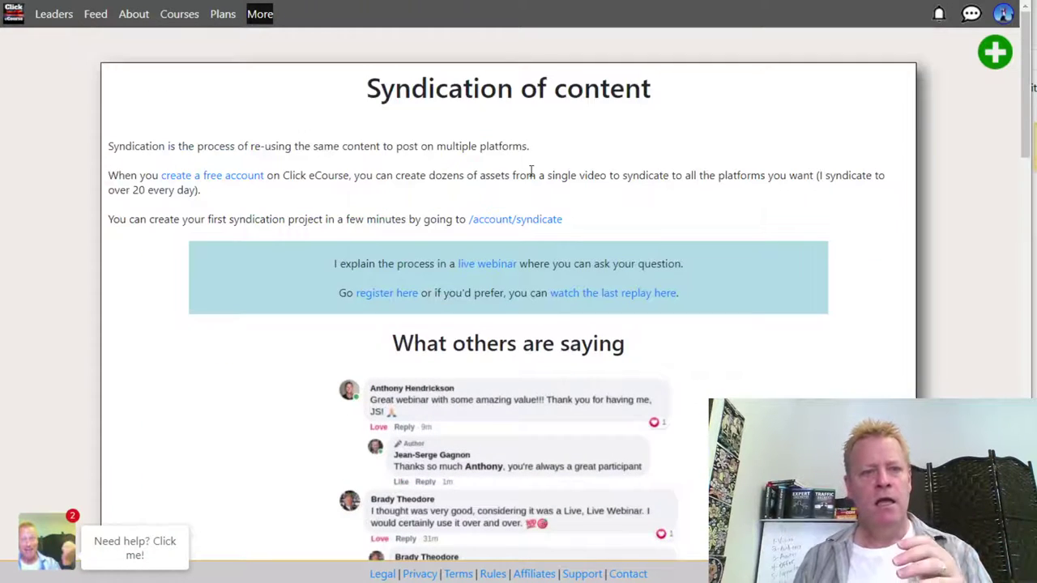
- Open /account/syndicate, highlight the not-enabled and beta notices, and start a support ticket
{"action": "left_click", "coordinate": [528, 226]}
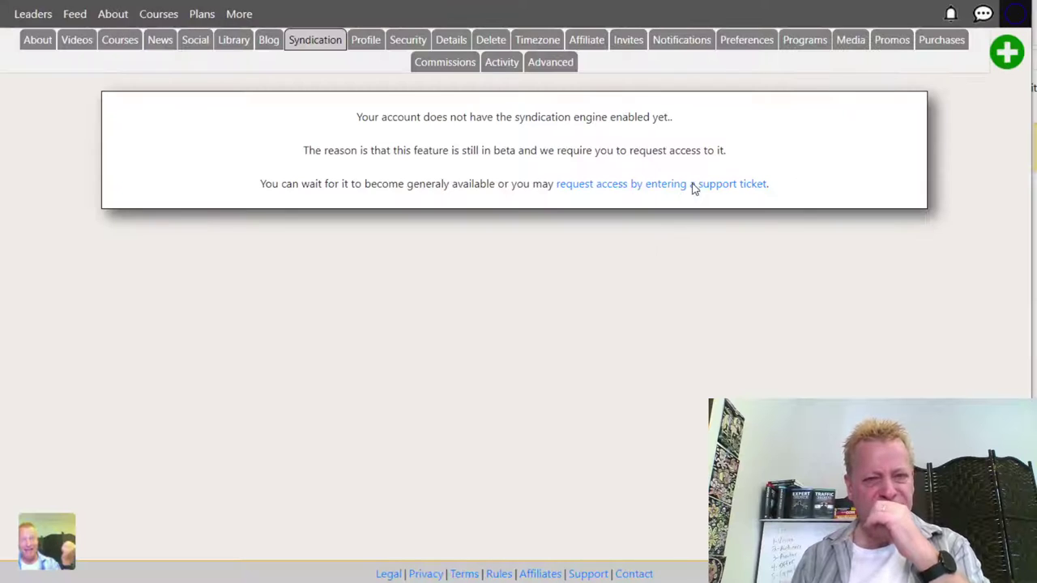
{"action": "left_click_drag", "start_coordinate": [387, 116], "coordinate": [672, 116]}
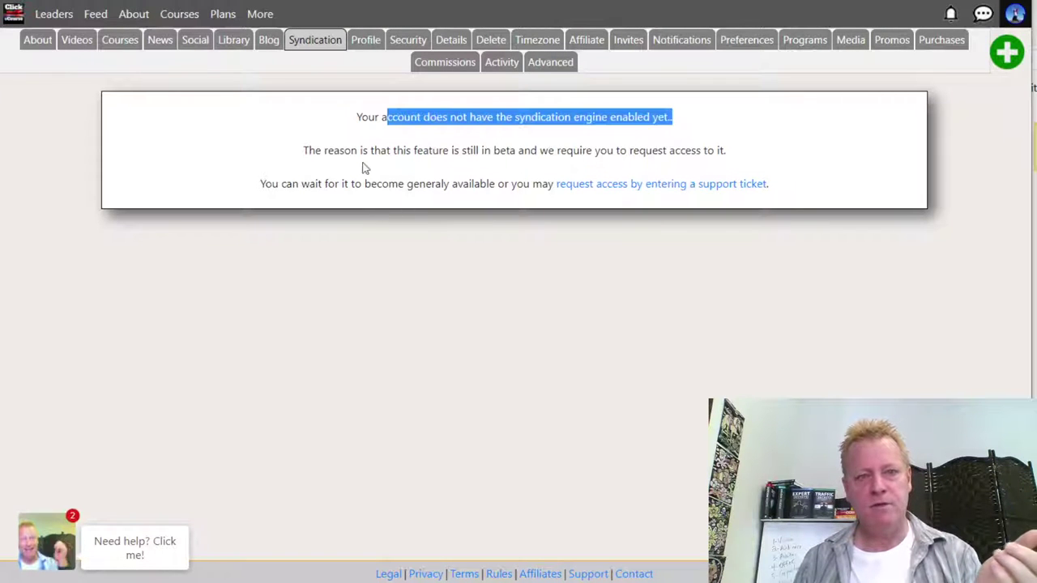
{"action": "left_click_drag", "start_coordinate": [370, 152], "coordinate": [674, 151]}
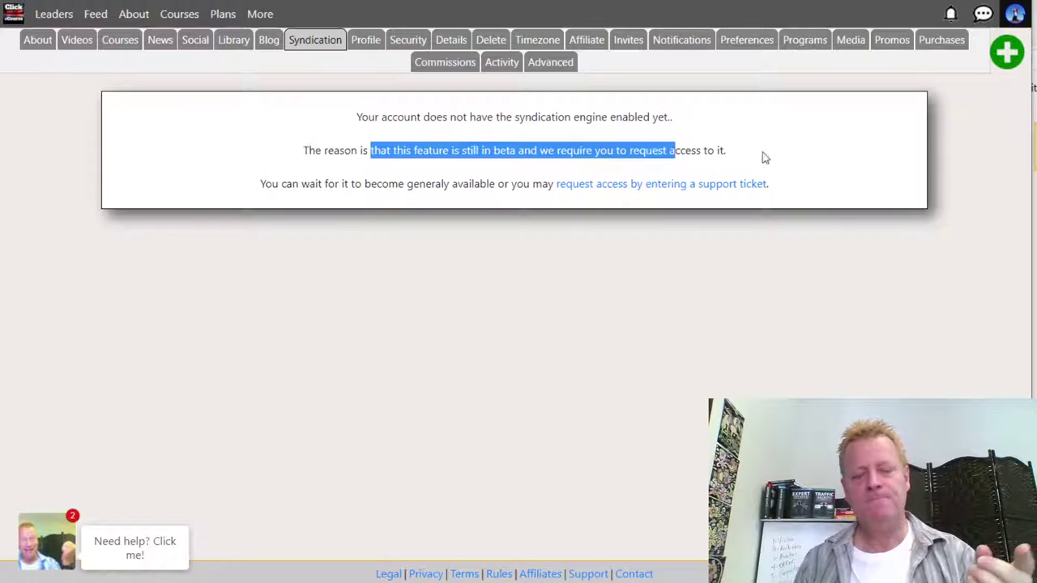
{"action": "left_click", "coordinate": [681, 192]}
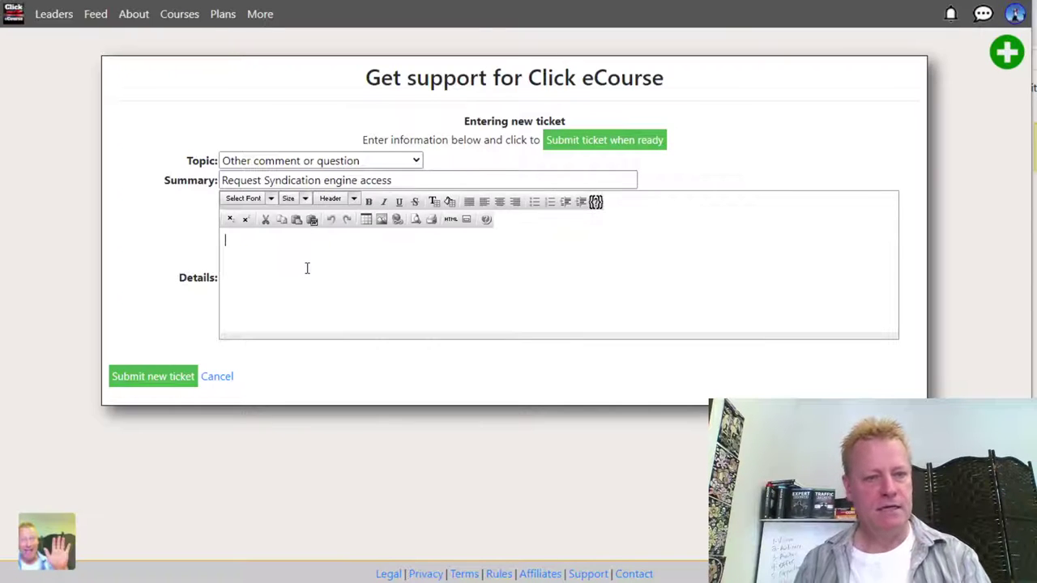
- Submit the ticket with details 'Please give me access to syndication engine'
{"action": "left_click", "coordinate": [307, 269]}
{"action": "type", "text": "Please giv"}
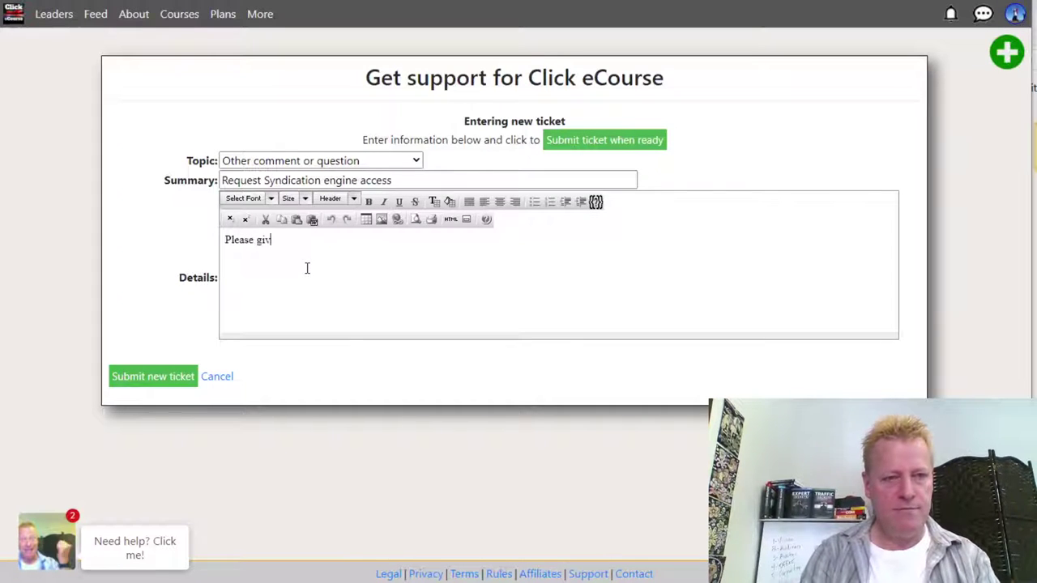
{"action": "type", "text": "e me access to syndication engine"}
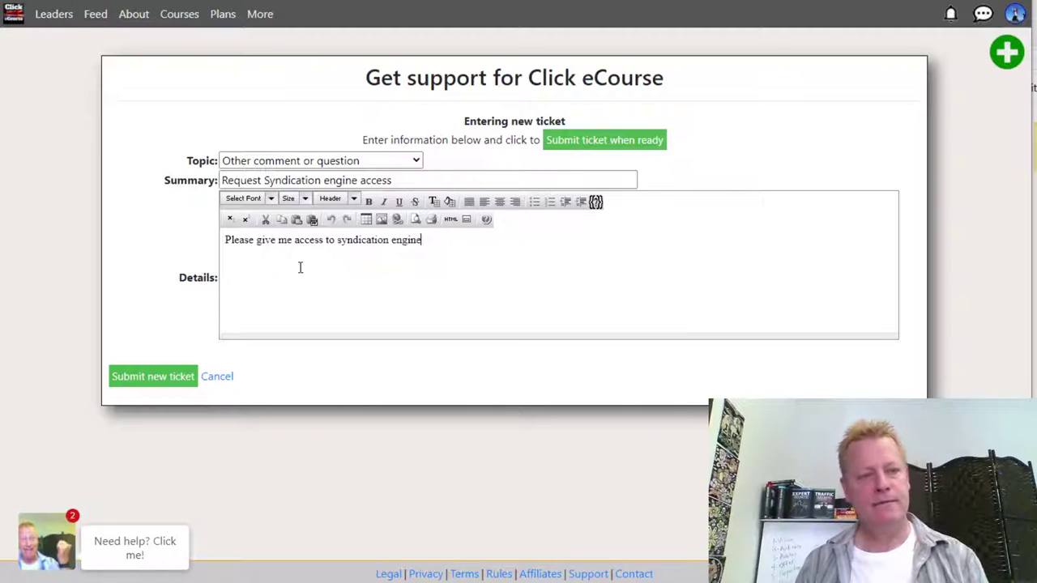
{"action": "left_click", "coordinate": [156, 376]}
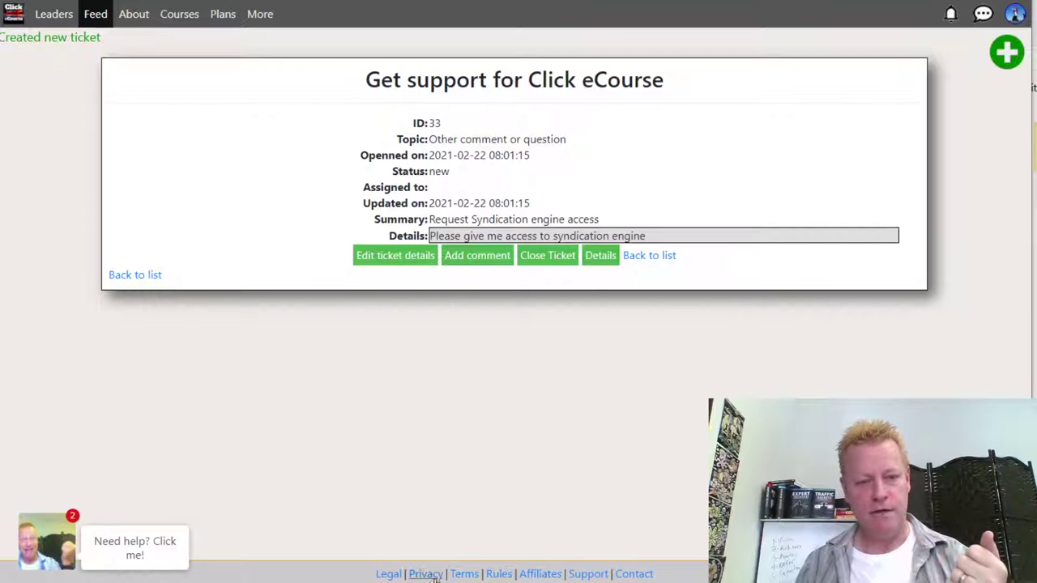
- In the other Click eCourse window, open the new syndication ticket from the notifications
{"action": "mouse_move", "coordinate": [397, 582]}
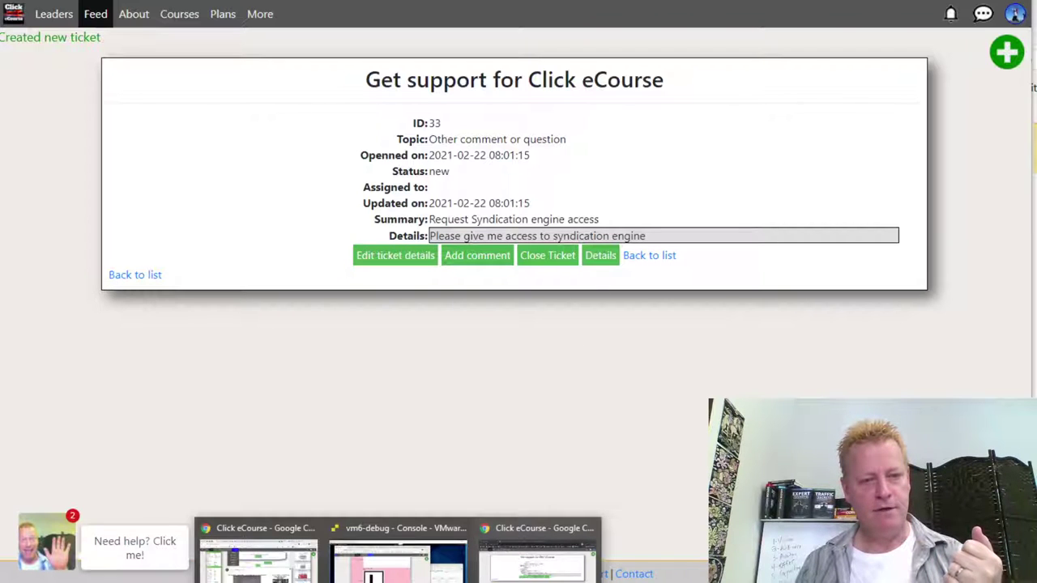
{"action": "left_click", "coordinate": [257, 559]}
{"action": "left_click", "coordinate": [945, 14]}
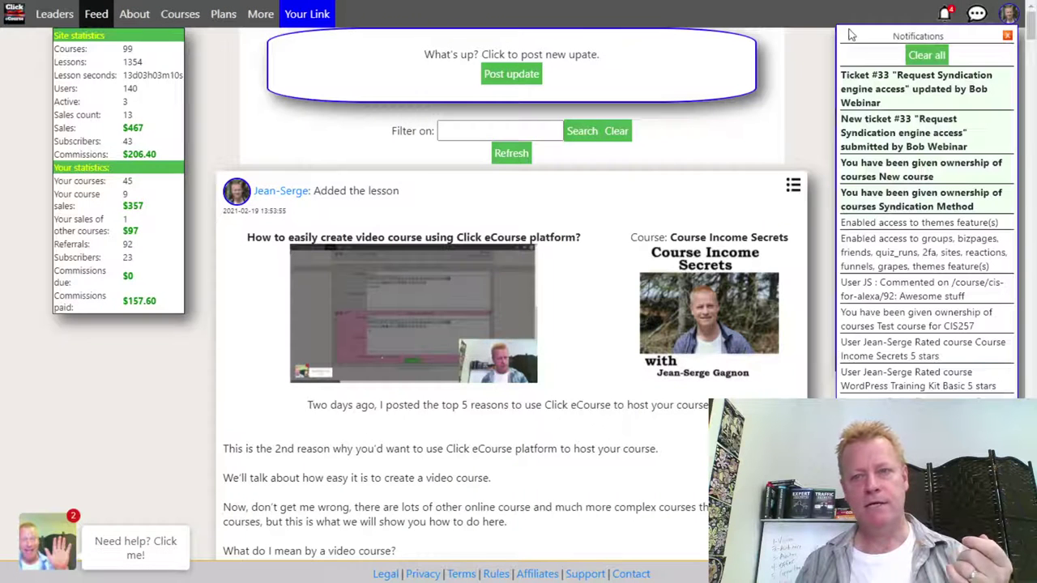
{"action": "left_click", "coordinate": [943, 95]}
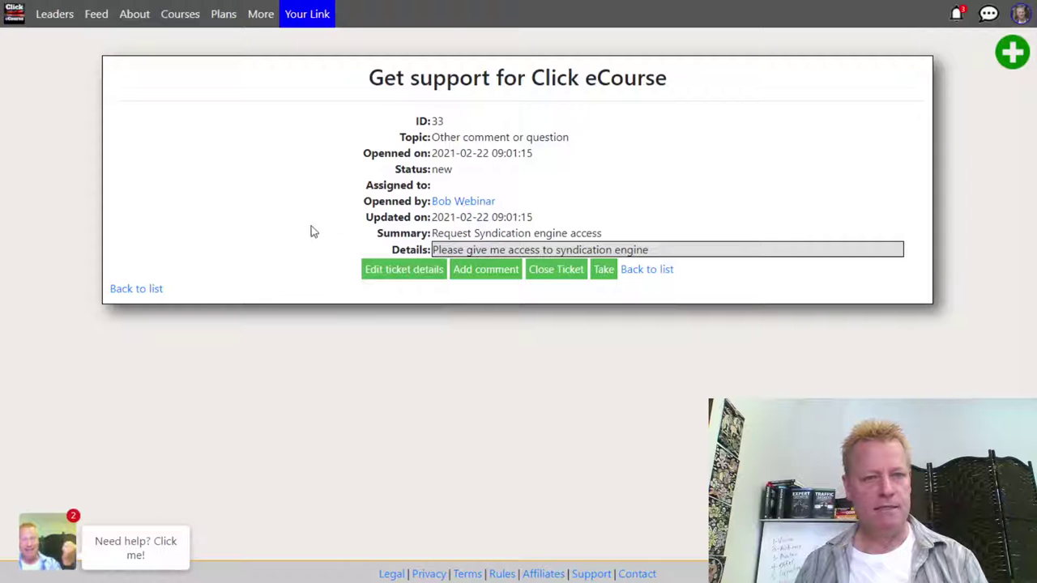
- Go to Admin under the More menu to list the 14 hosted sites
{"action": "left_click", "coordinate": [261, 22]}
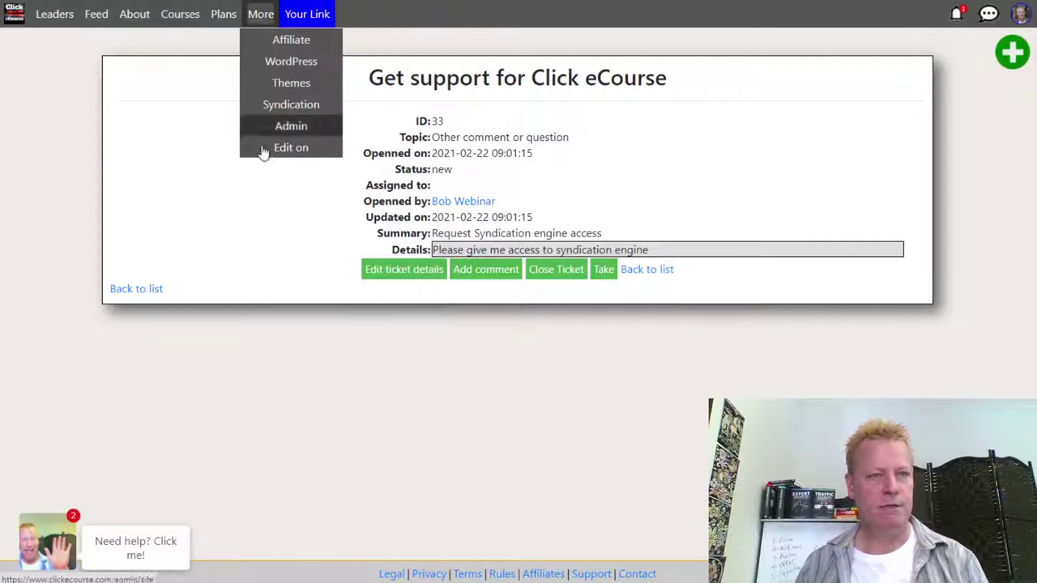
{"action": "left_click", "coordinate": [277, 130]}
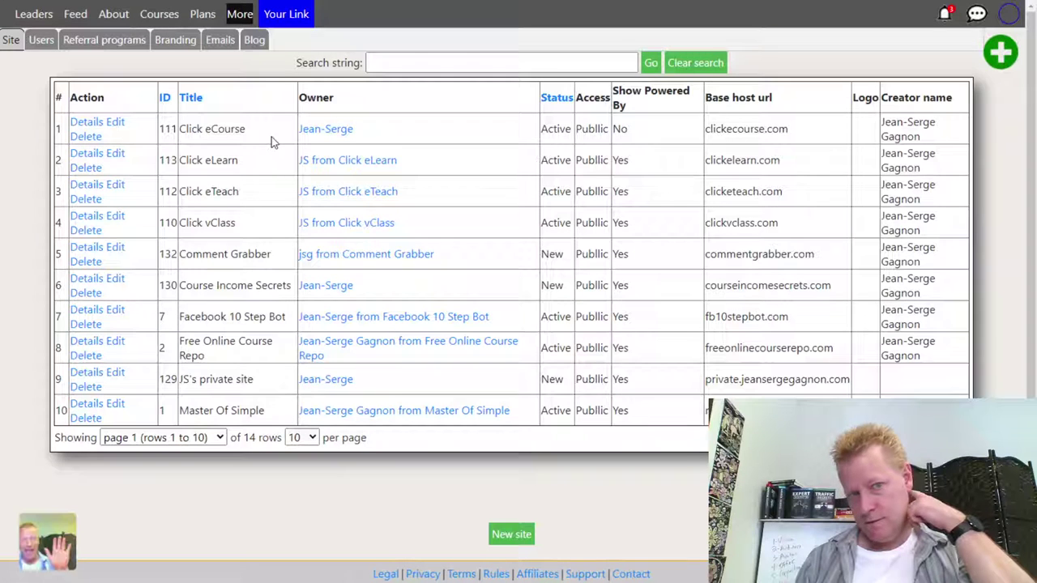
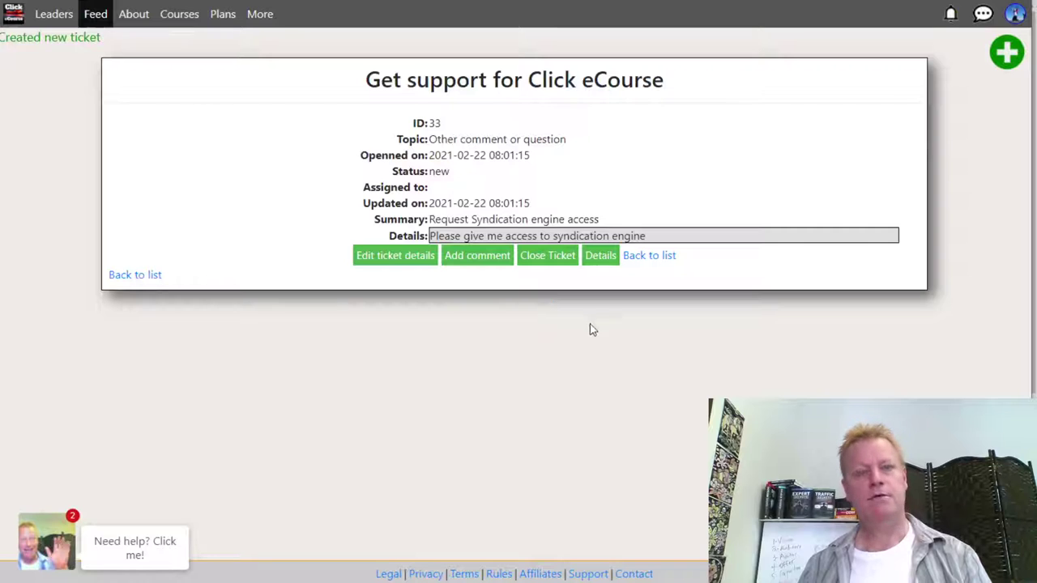
- Clear all notifications, reload without resubmitting the ticket form, and return to the home page
{"action": "left_click", "coordinate": [951, 14]}
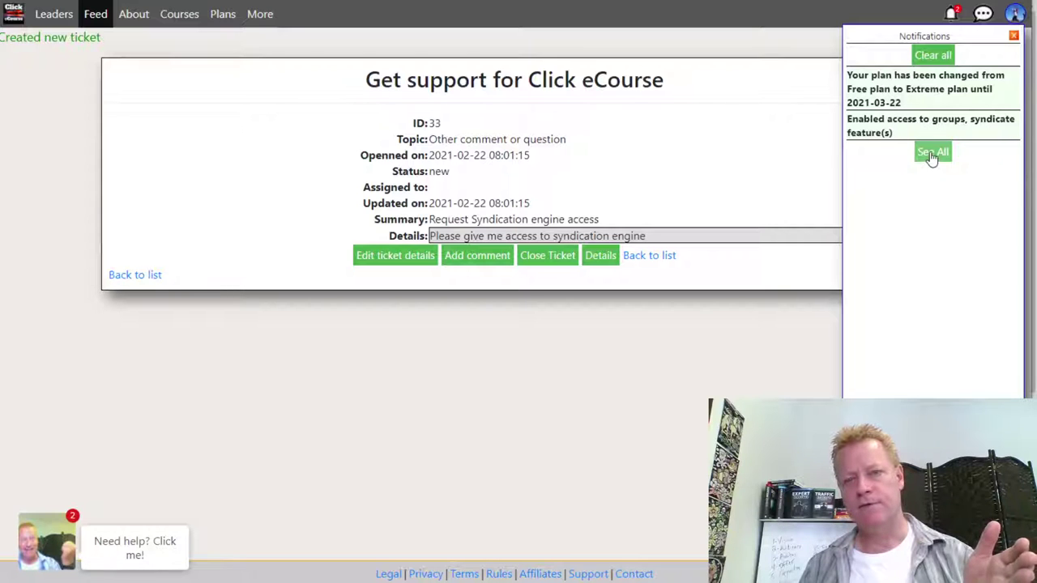
{"action": "left_click", "coordinate": [932, 54]}
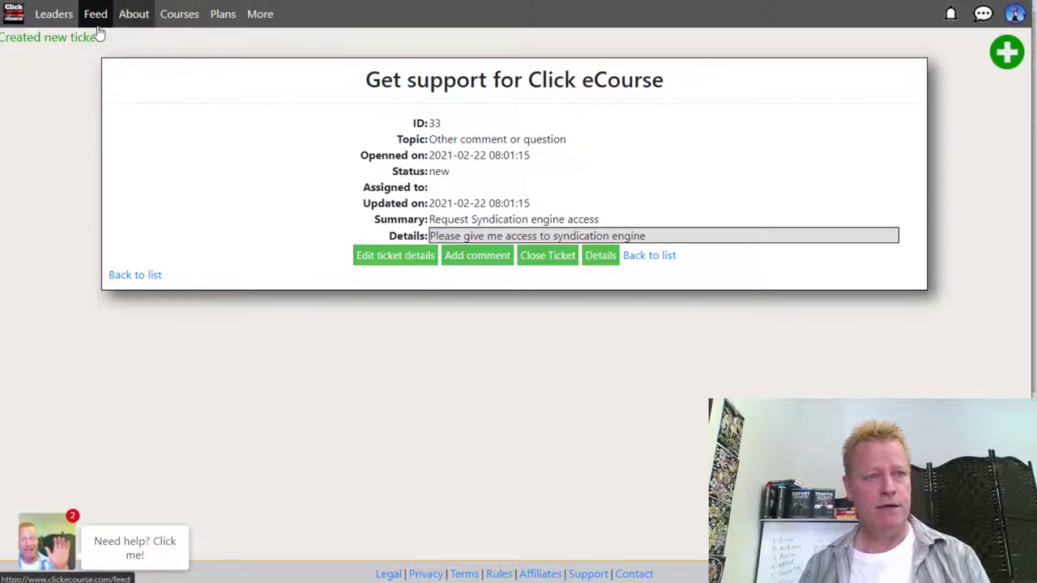
{"action": "key", "text": "F5"}
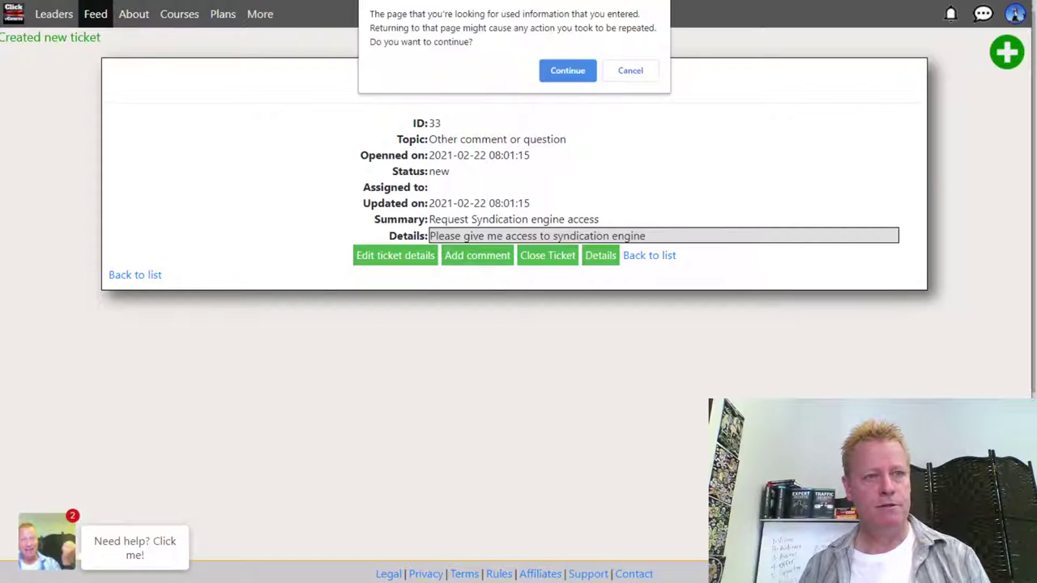
{"action": "left_click", "coordinate": [630, 71]}
{"action": "left_click", "coordinate": [24, 16]}
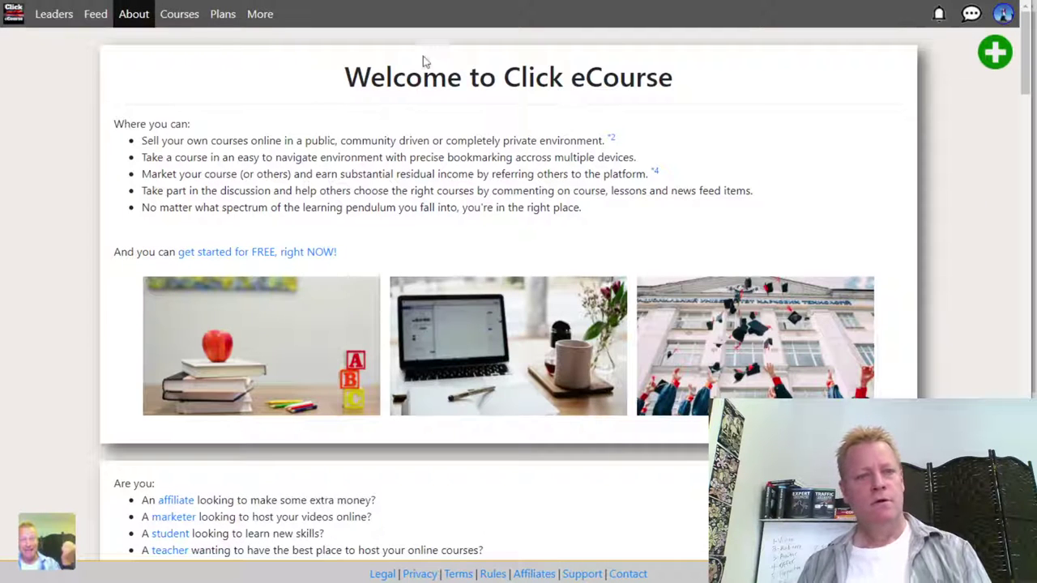
- Read the Syndication info page under More, then follow the /account/syndicate link
{"action": "left_click", "coordinate": [220, 14]}
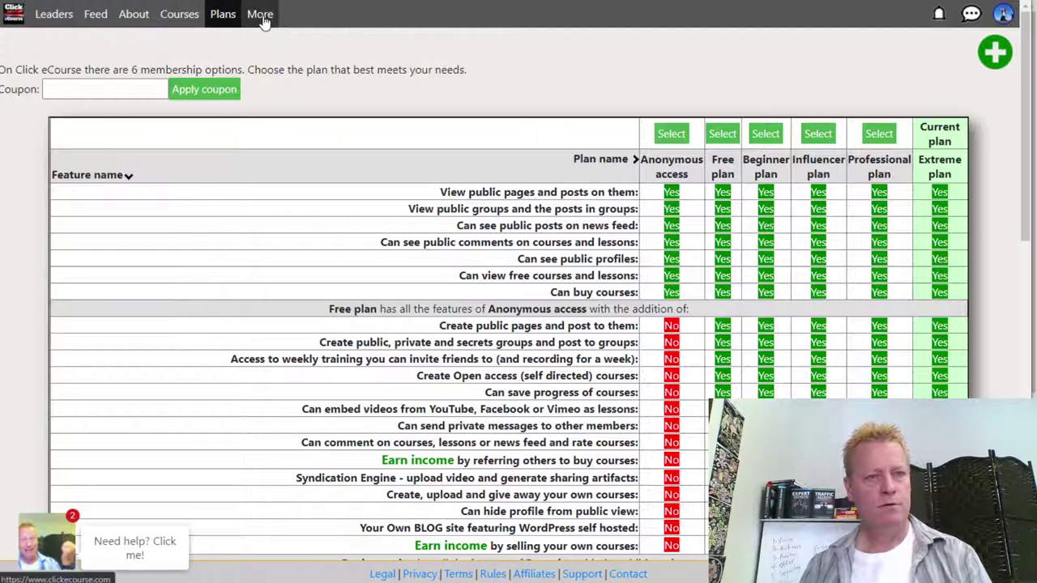
{"action": "left_click", "coordinate": [261, 14]}
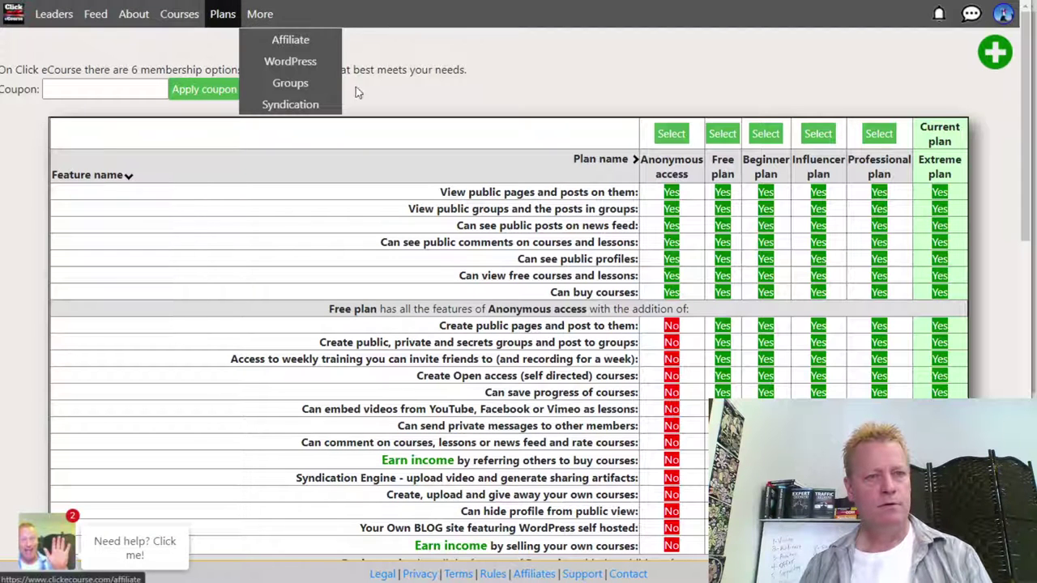
{"action": "left_click", "coordinate": [293, 104]}
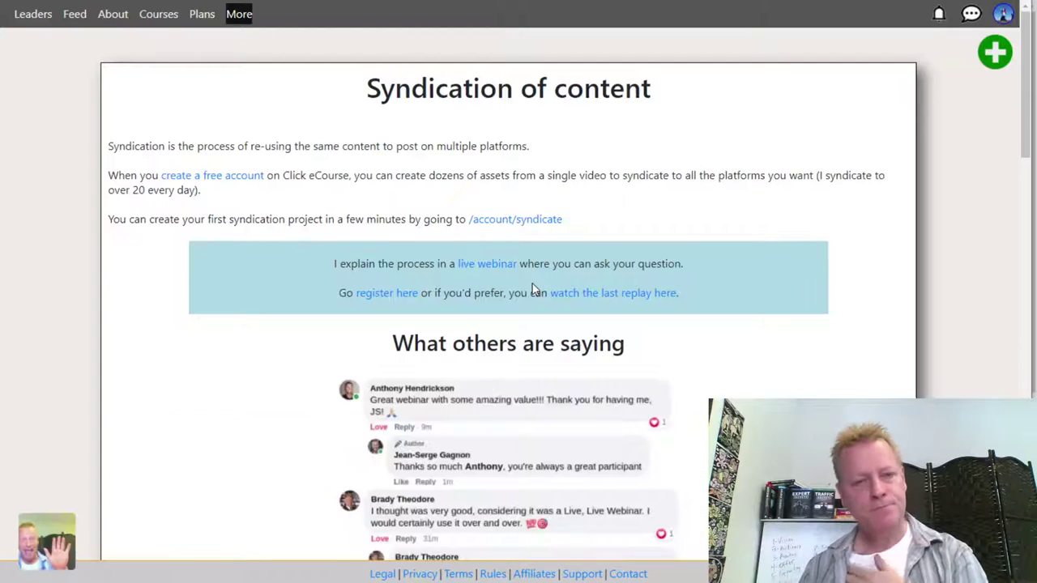
{"action": "scroll", "coordinate": [608, 305], "scroll_direction": "down", "scroll_amount": 15}
{"action": "scroll", "coordinate": [607, 306], "scroll_direction": "down", "scroll_amount": 5}
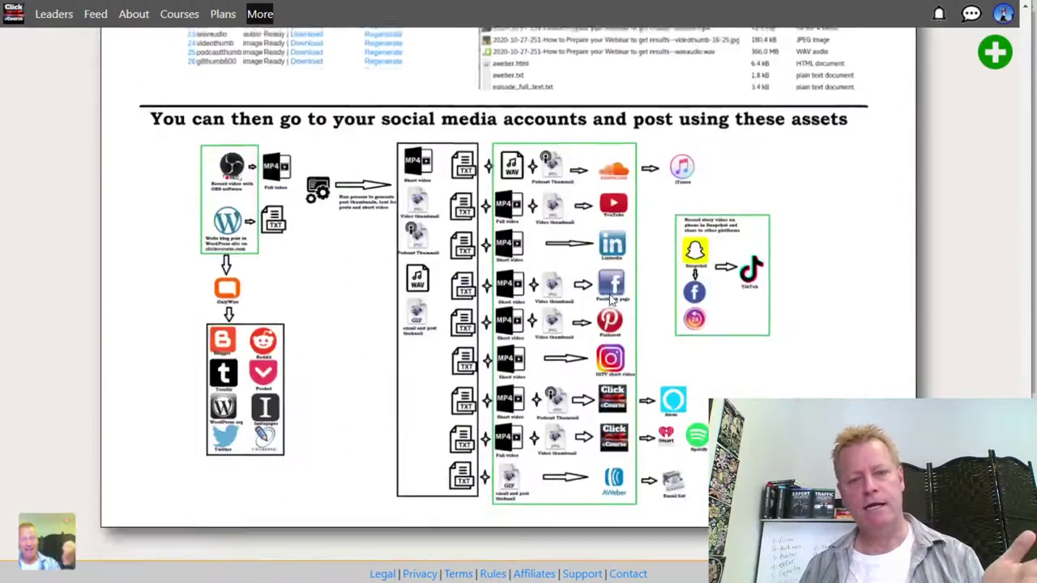
{"action": "scroll", "coordinate": [639, 340], "scroll_direction": "up", "scroll_amount": 12}
{"action": "scroll", "coordinate": [640, 340], "scroll_direction": "down", "scroll_amount": 1}
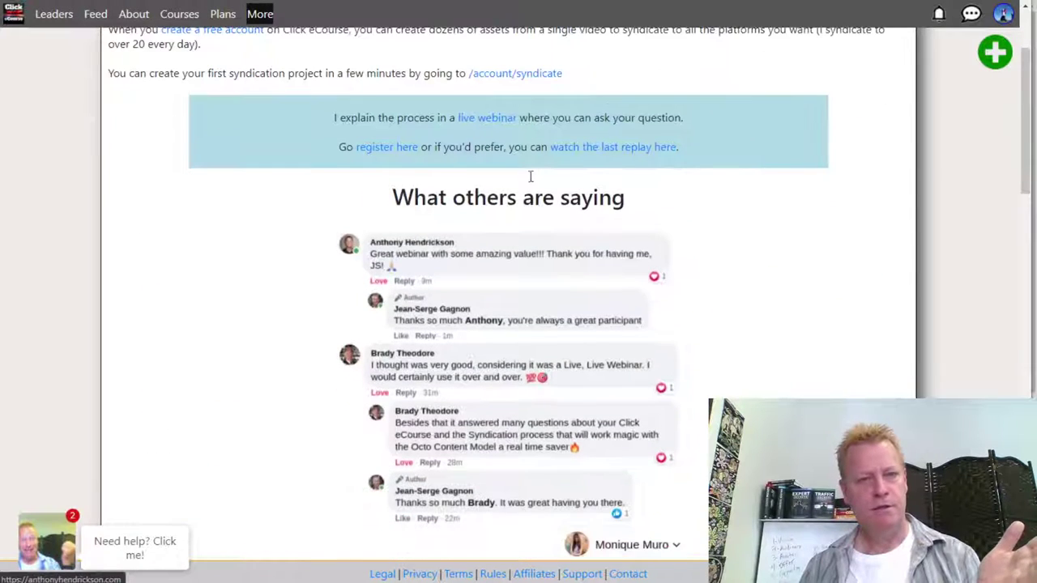
{"action": "left_click", "coordinate": [518, 77]}
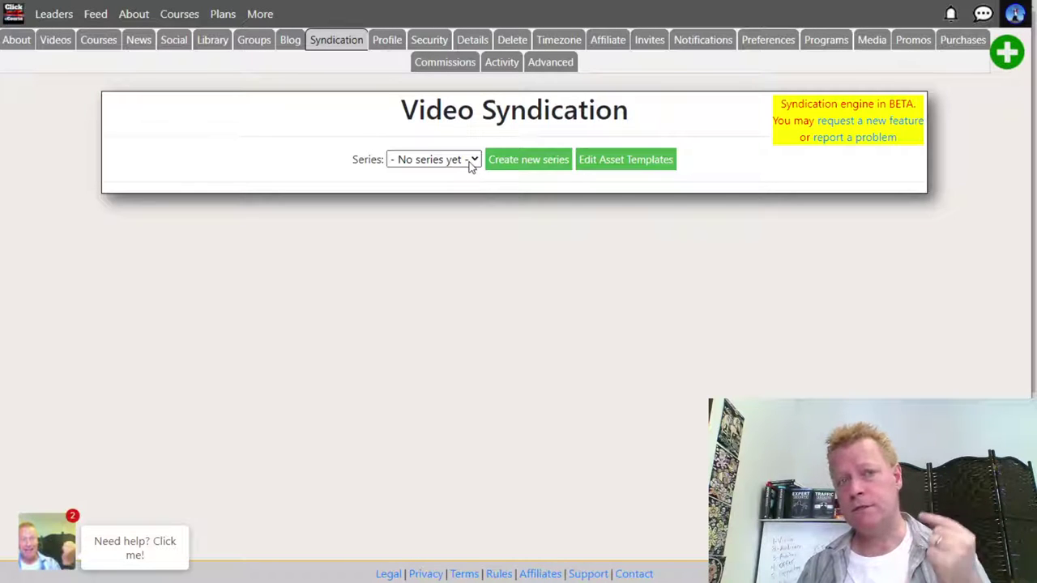
- Check the Series dropdown, then start a new series with the Series Title field focused
{"action": "left_click", "coordinate": [473, 162]}
{"action": "left_click", "coordinate": [475, 163]}
{"action": "left_click", "coordinate": [514, 162]}
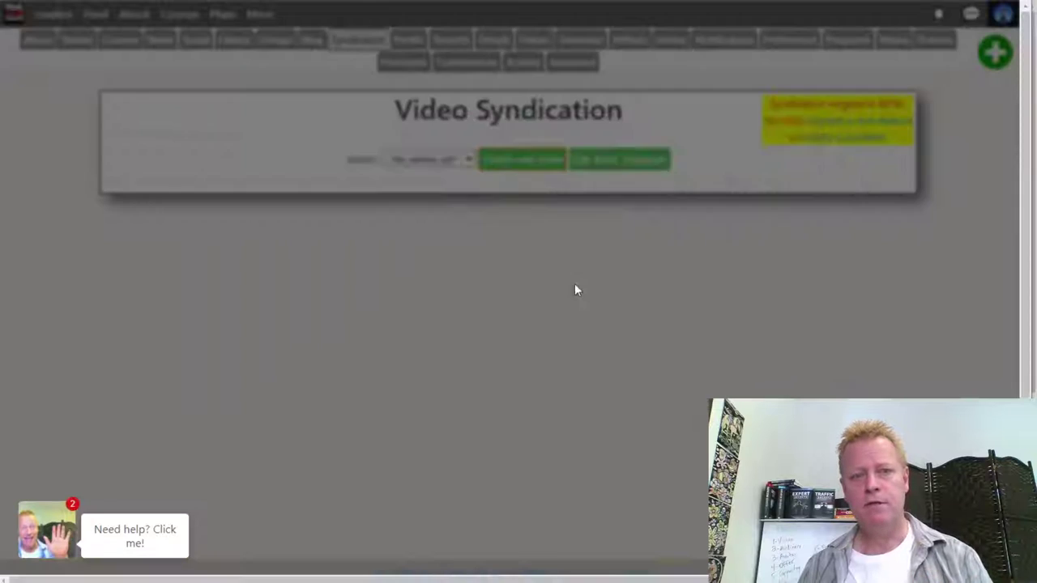
{"action": "left_click", "coordinate": [527, 248]}
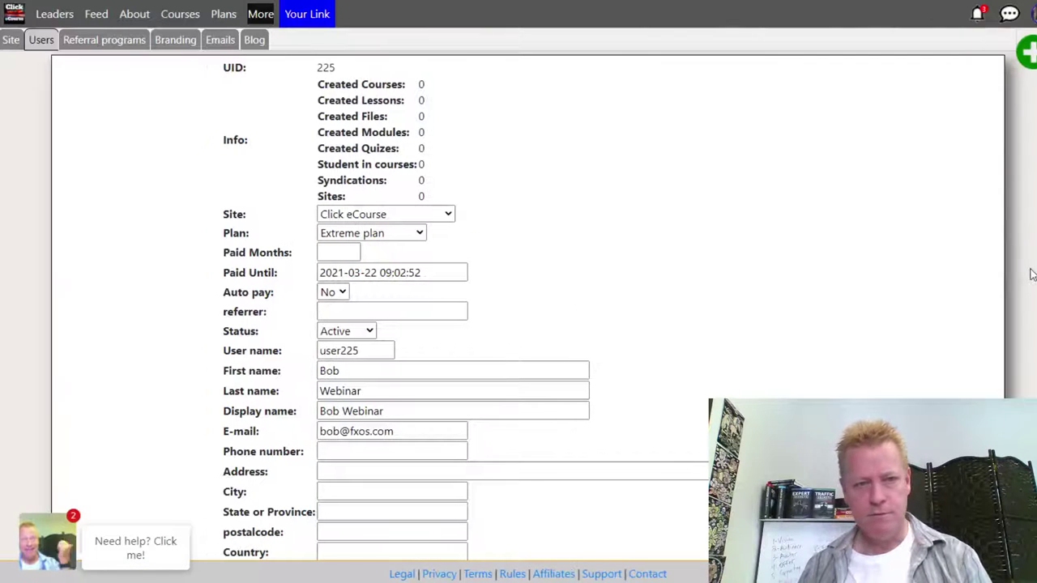
{"action": "key", "text": "alt+Tab"}
{"action": "mouse_move", "coordinate": [1029, 164]}
{"action": "left_mouse_down"}
{"action": "mouse_move", "coordinate": [919, 174]}
{"action": "mouse_move", "coordinate": [1036, 169]}
{"action": "mouse_move", "coordinate": [1012, 171]}
{"action": "left_mouse_up"}
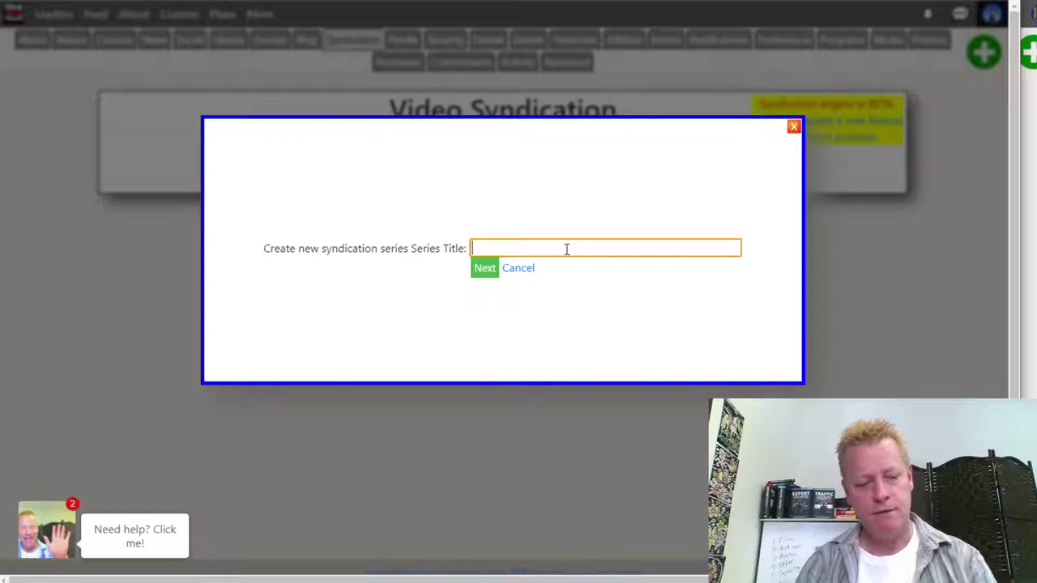
- Title the series 'Course Creation Secrets' and accept its default asset templates
{"action": "type", "text": "rse C"}
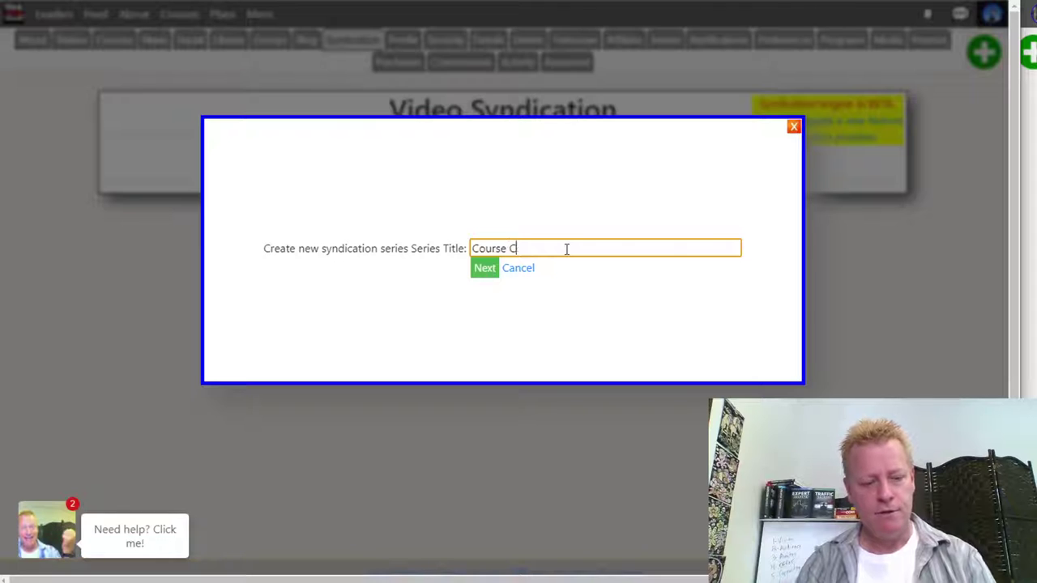
{"action": "type", "text": "reation Secrets"}
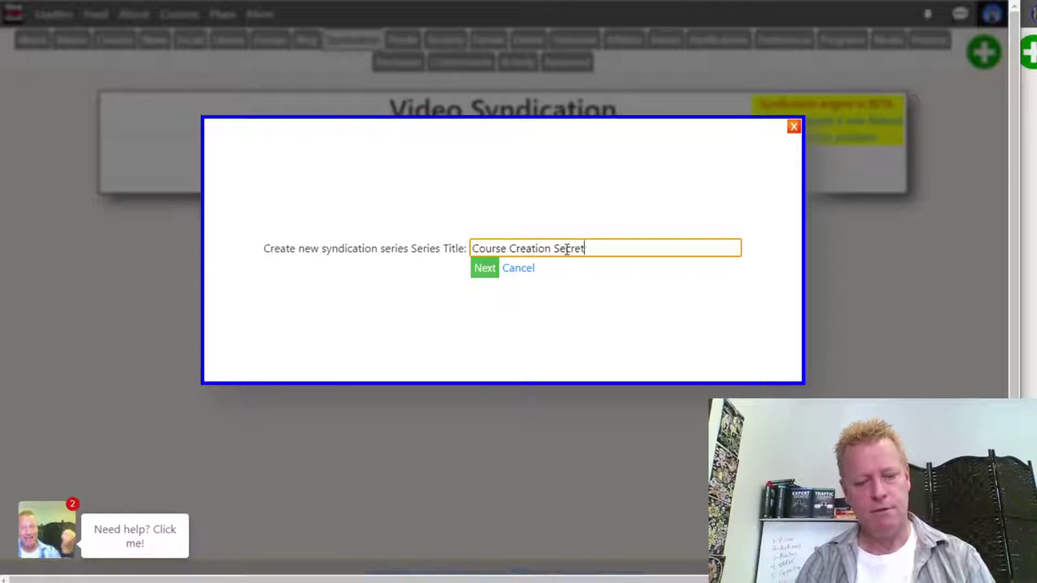
{"action": "left_click", "coordinate": [479, 279]}
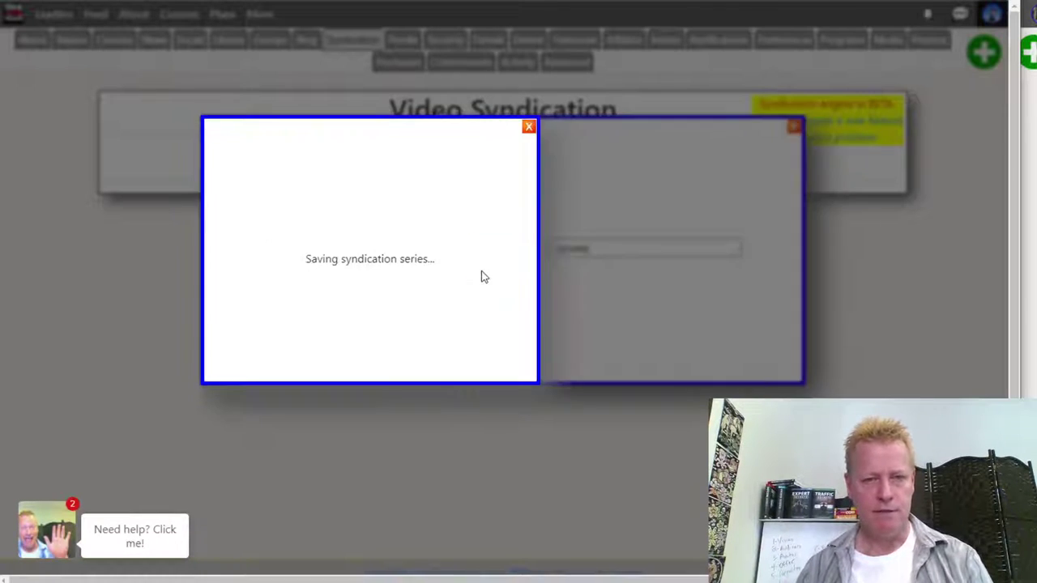
{"action": "scroll", "coordinate": [567, 308], "scroll_direction": "down", "scroll_amount": 5}
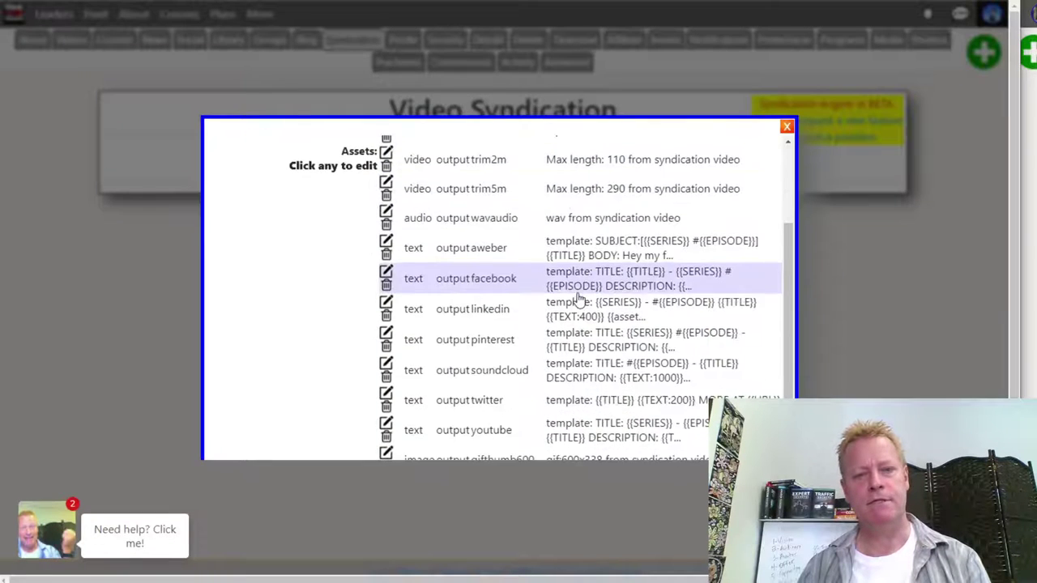
{"action": "scroll", "coordinate": [602, 389], "scroll_direction": "up", "scroll_amount": 3}
{"action": "scroll", "coordinate": [602, 411], "scroll_direction": "up", "scroll_amount": 3}
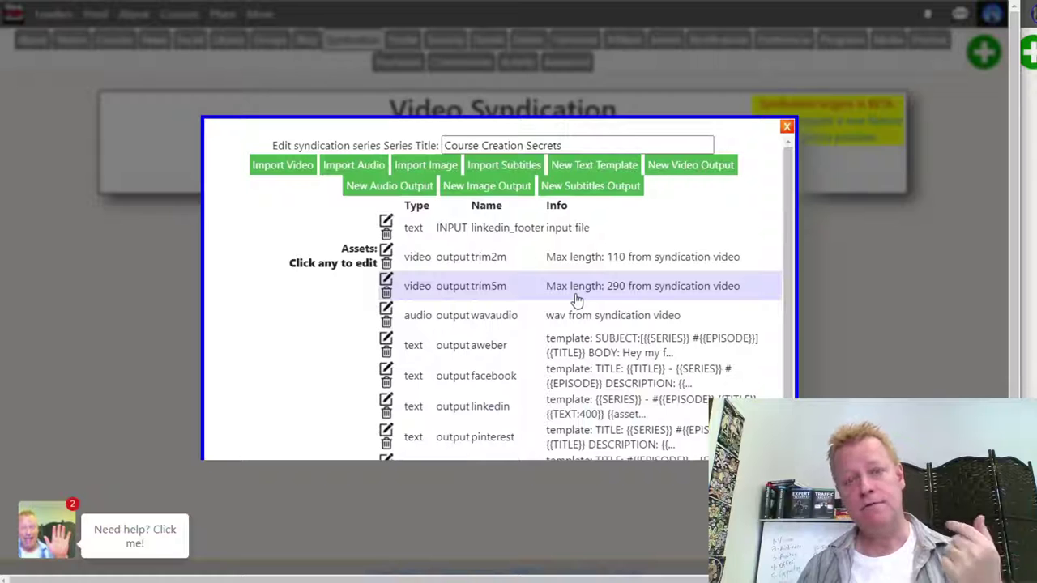
{"action": "scroll", "coordinate": [577, 300], "scroll_direction": "down", "scroll_amount": 3}
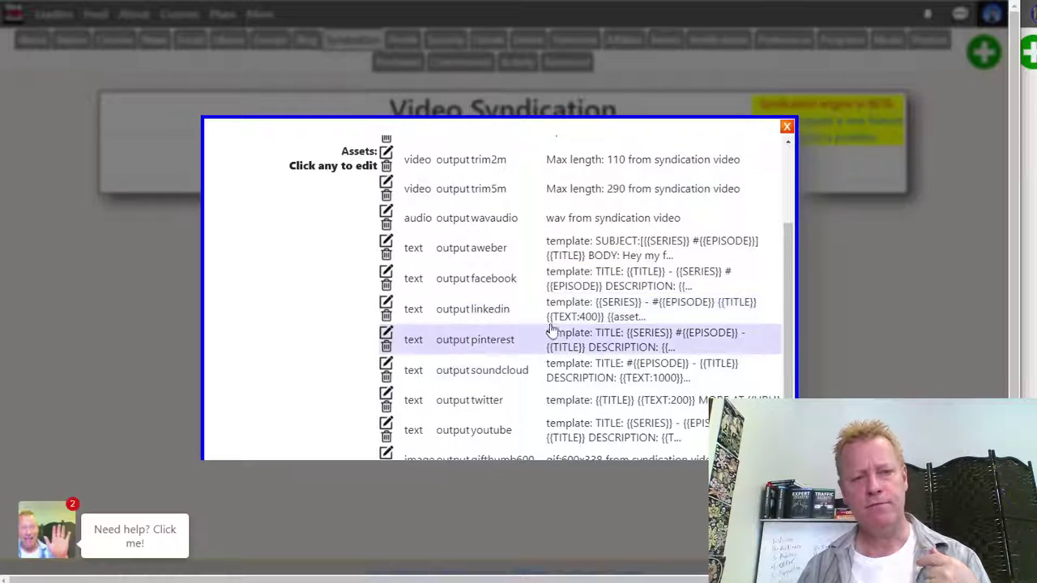
{"action": "scroll", "coordinate": [535, 328], "scroll_direction": "up", "scroll_amount": 3}
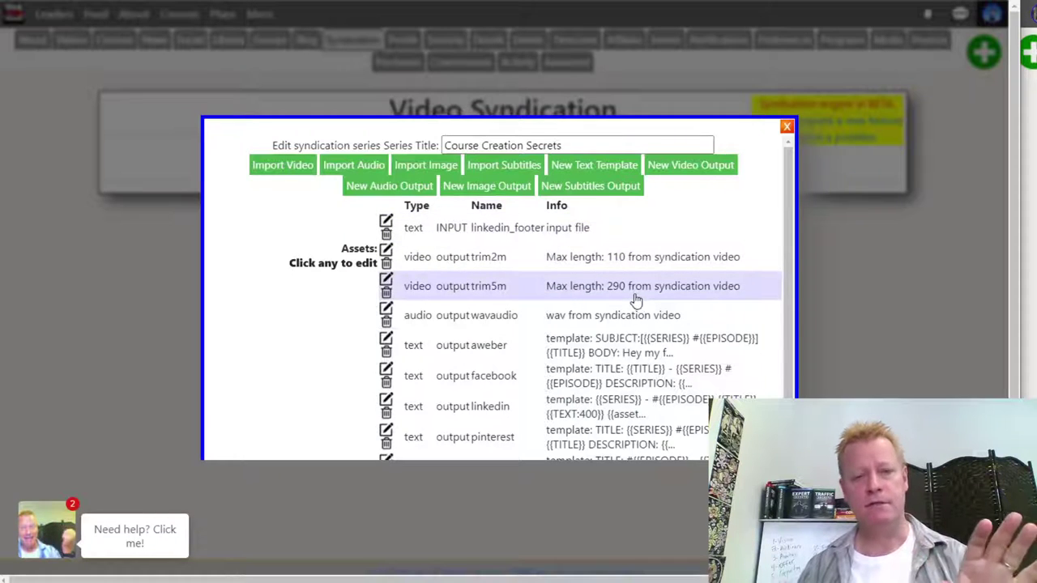
{"action": "scroll", "coordinate": [632, 302], "scroll_direction": "down", "scroll_amount": 7}
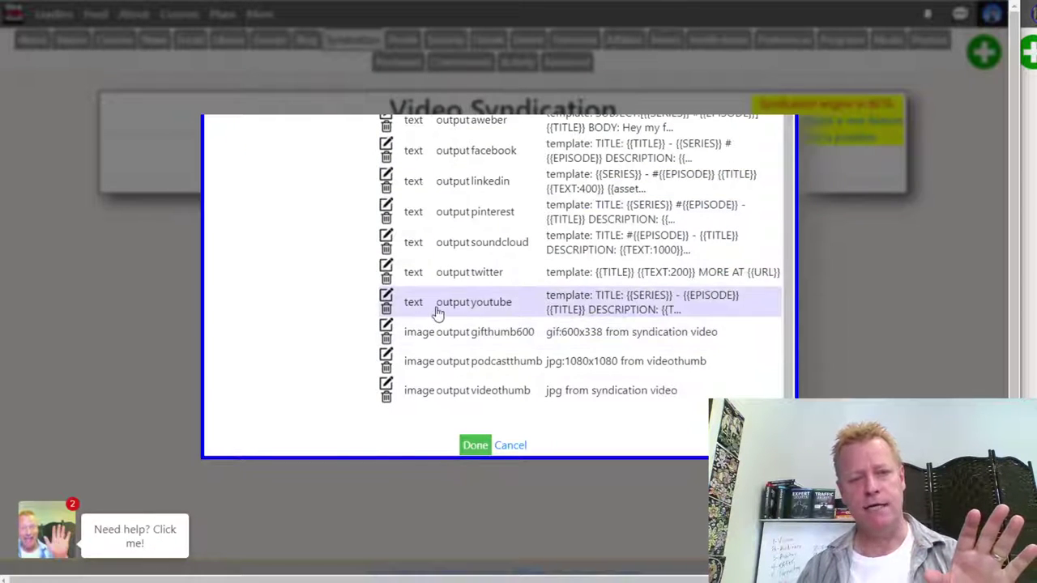
{"action": "scroll", "coordinate": [454, 365], "scroll_direction": "up", "scroll_amount": 1}
{"action": "scroll", "coordinate": [456, 366], "scroll_direction": "up", "scroll_amount": 3}
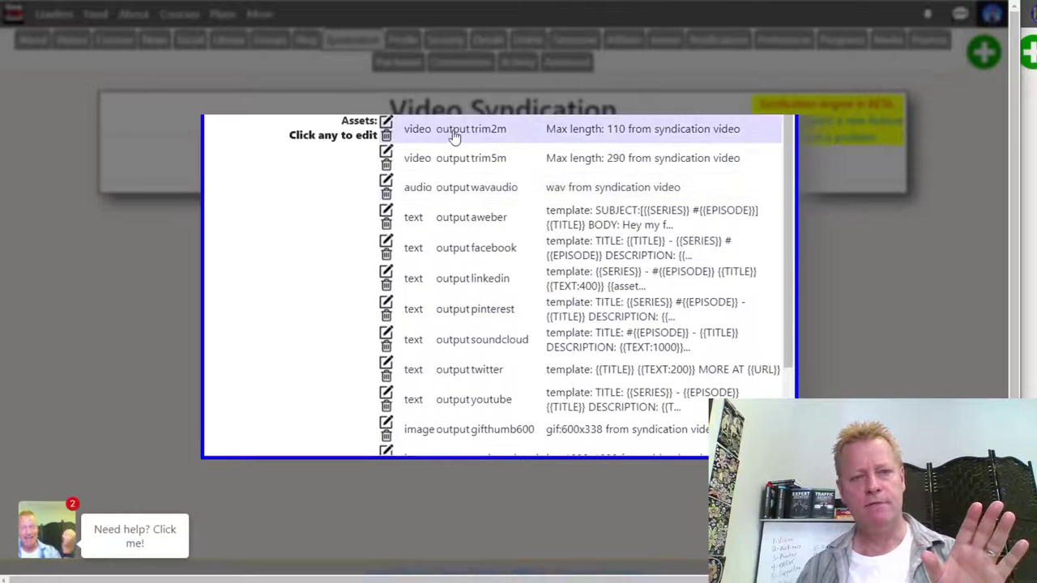
{"action": "scroll", "coordinate": [655, 308], "scroll_direction": "up", "scroll_amount": 3}
{"action": "scroll", "coordinate": [655, 308], "scroll_direction": "down", "scroll_amount": 3}
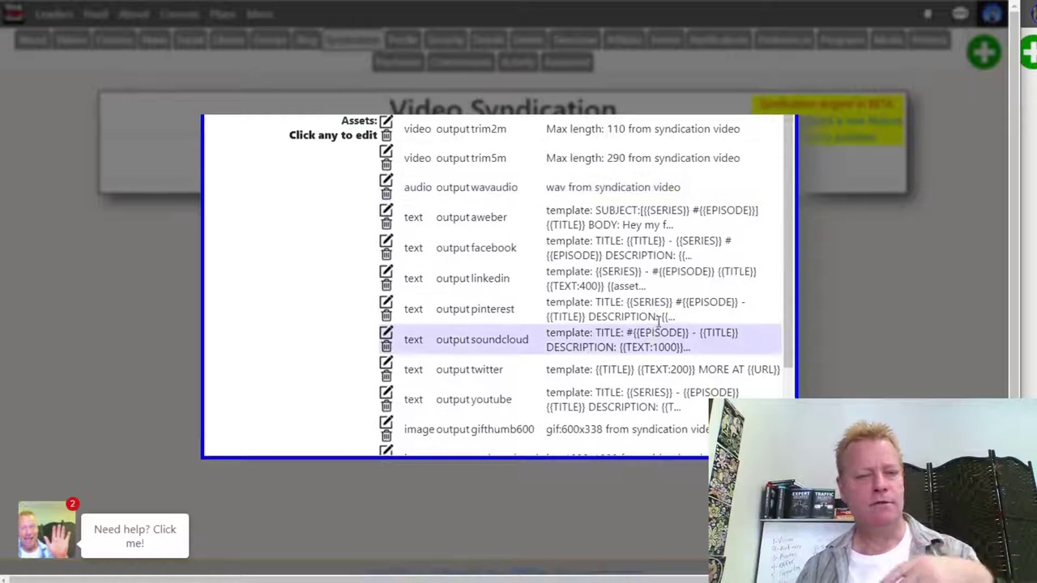
{"action": "scroll", "coordinate": [648, 340], "scroll_direction": "down", "scroll_amount": 5}
{"action": "left_click", "coordinate": [475, 445]}
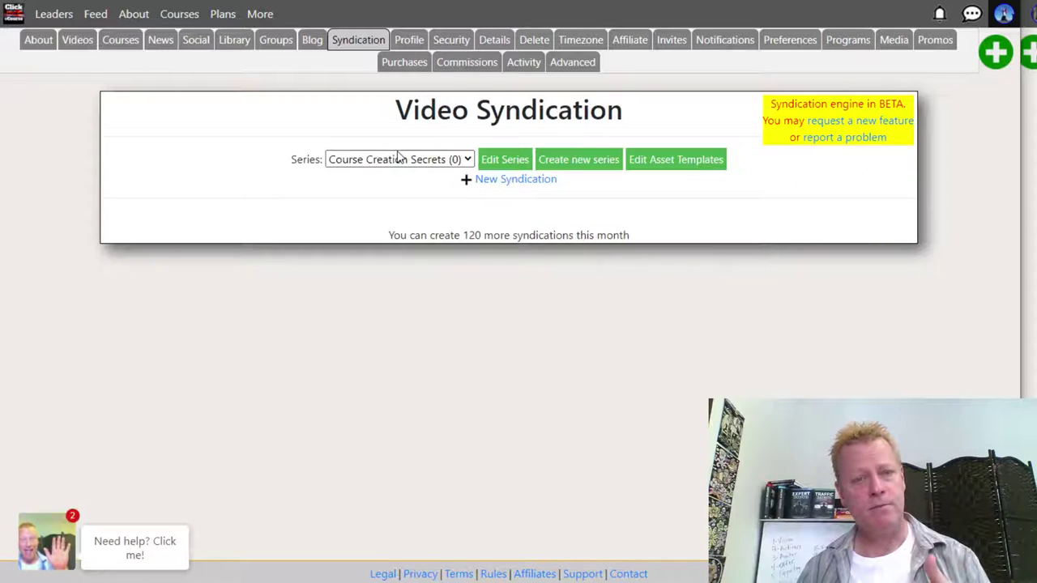
- Note the 120 remaining syndications, then highlight the syndication projects per month row in Plans
{"action": "double_click", "coordinate": [469, 235]}
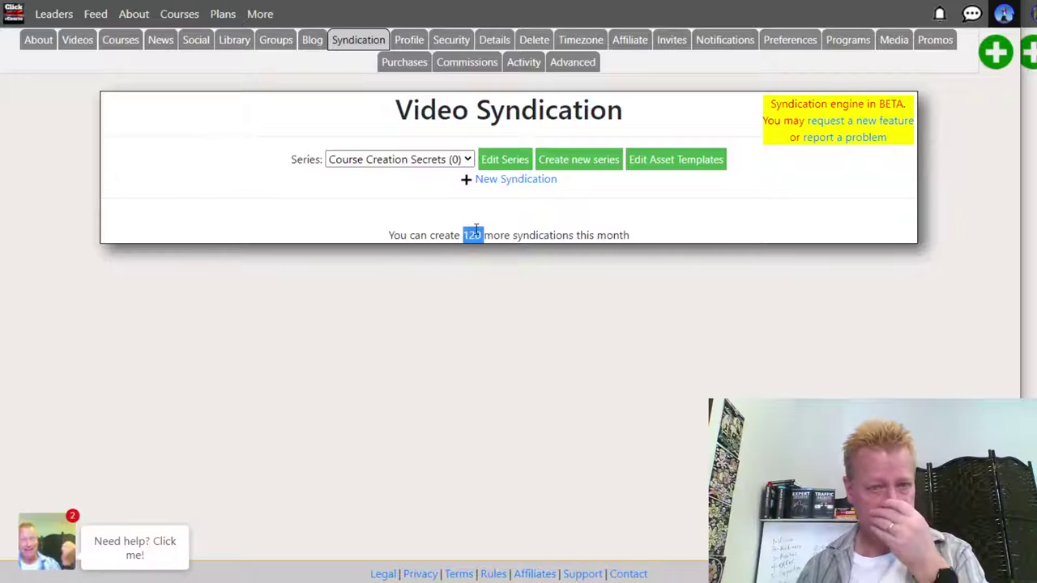
{"action": "left_click", "coordinate": [597, 234]}
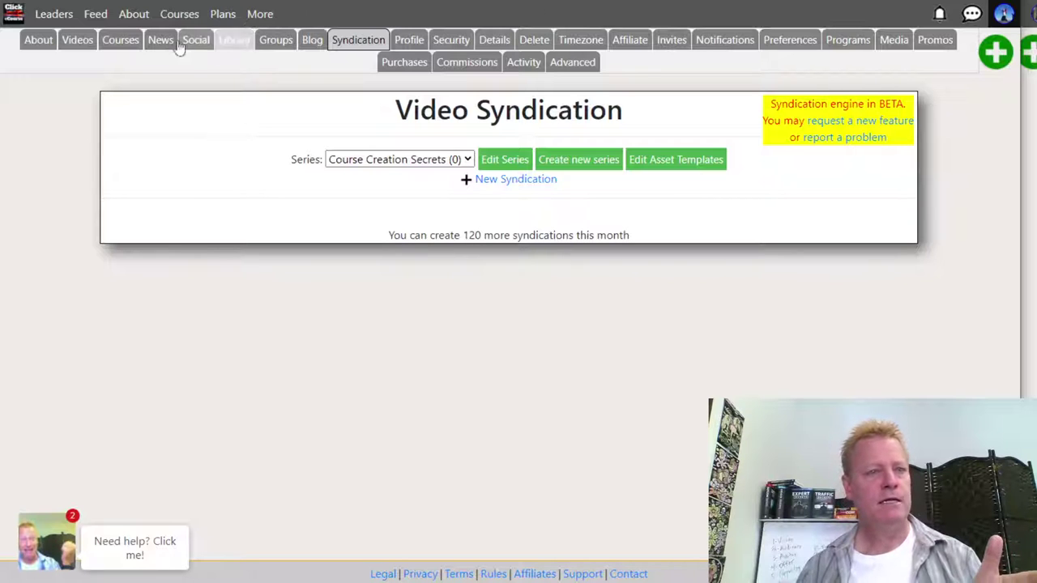
{"action": "left_click", "coordinate": [222, 13]}
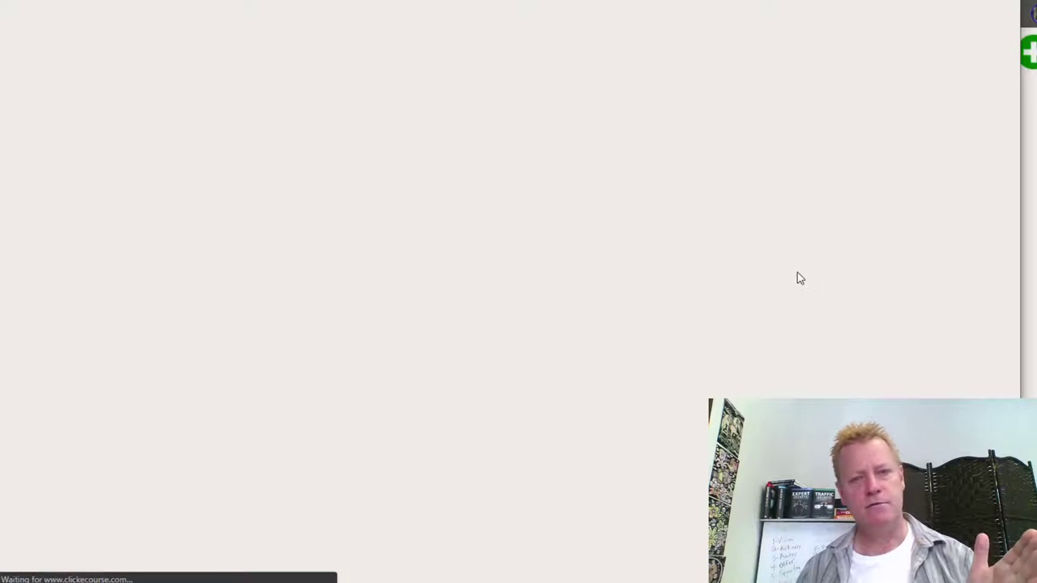
{"action": "scroll", "coordinate": [836, 341], "scroll_direction": "down", "scroll_amount": 15}
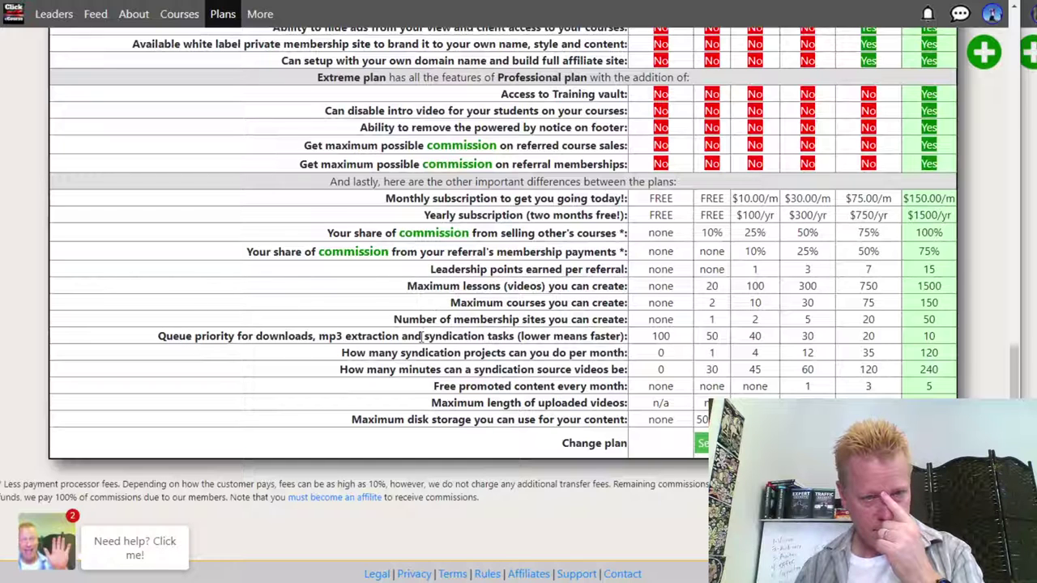
{"action": "double_click", "coordinate": [447, 336]}
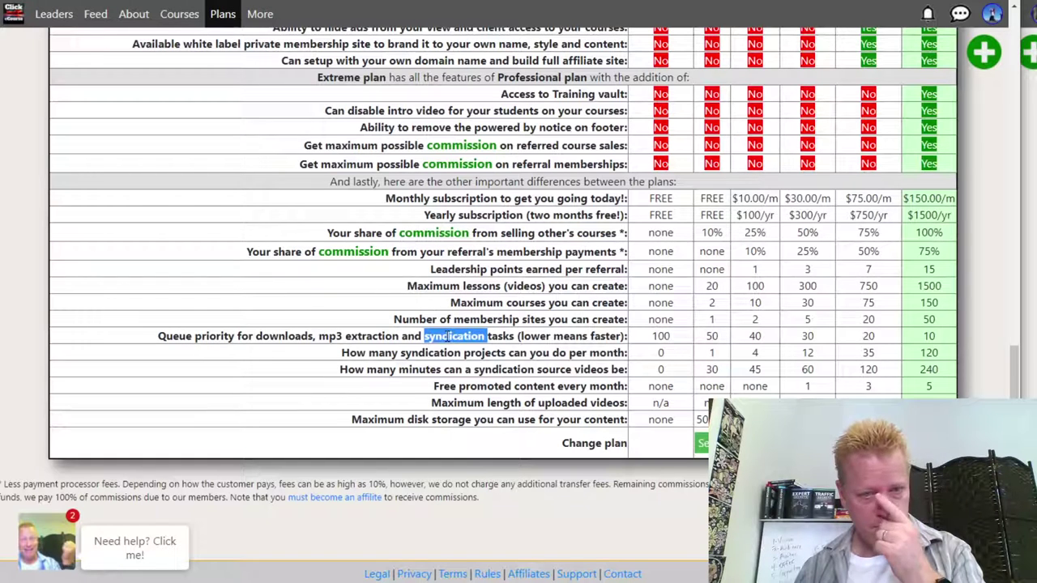
{"action": "double_click", "coordinate": [419, 370]}
{"action": "left_click", "coordinate": [329, 376]}
{"action": "left_click_drag", "start_coordinate": [343, 352], "coordinate": [944, 354]}
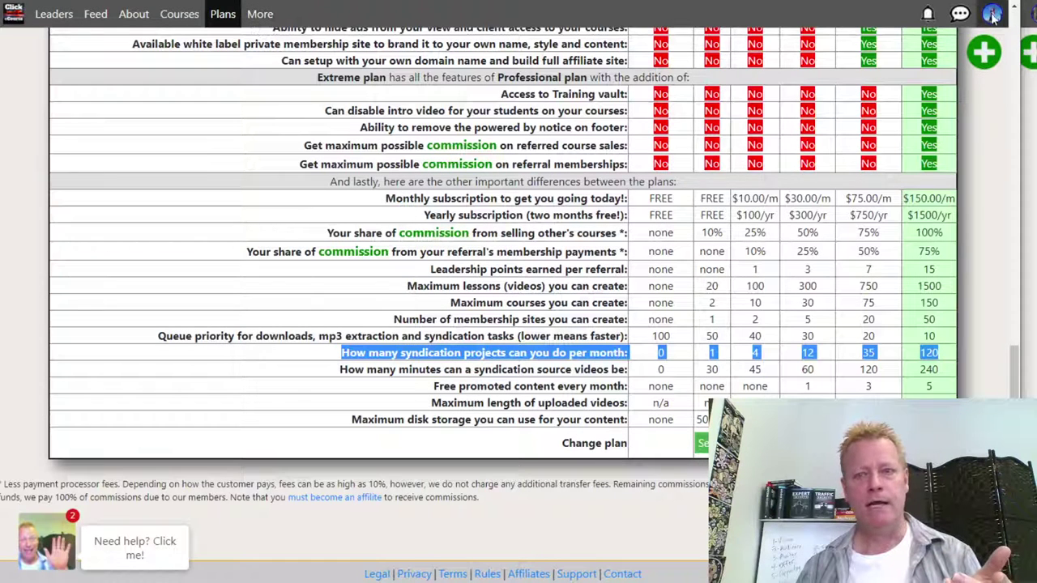
- Create episode 'My first episode' in the Course Creation Secrets series
{"action": "left_click", "coordinate": [993, 15]}
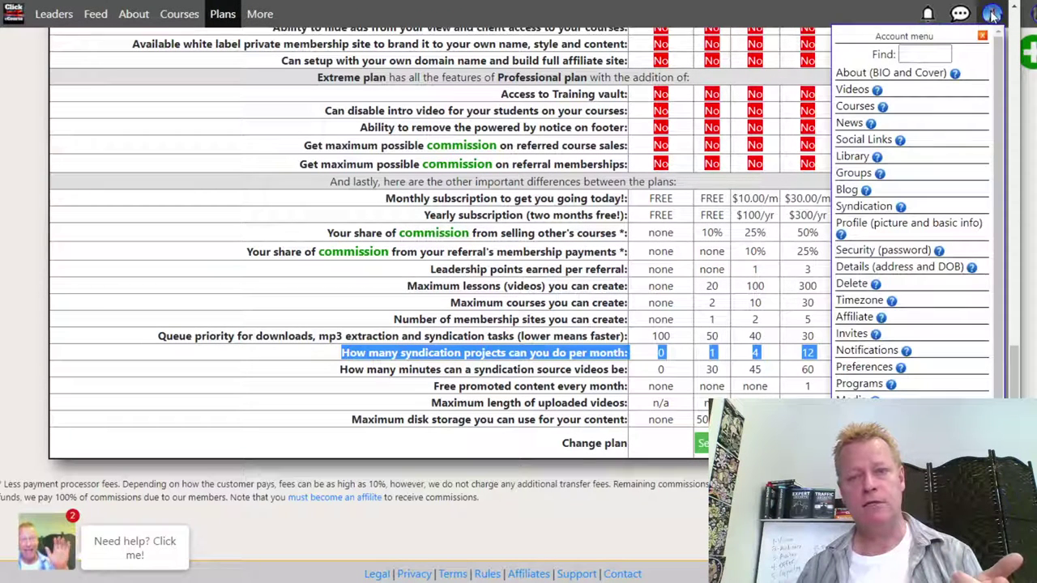
{"action": "left_click", "coordinate": [865, 208]}
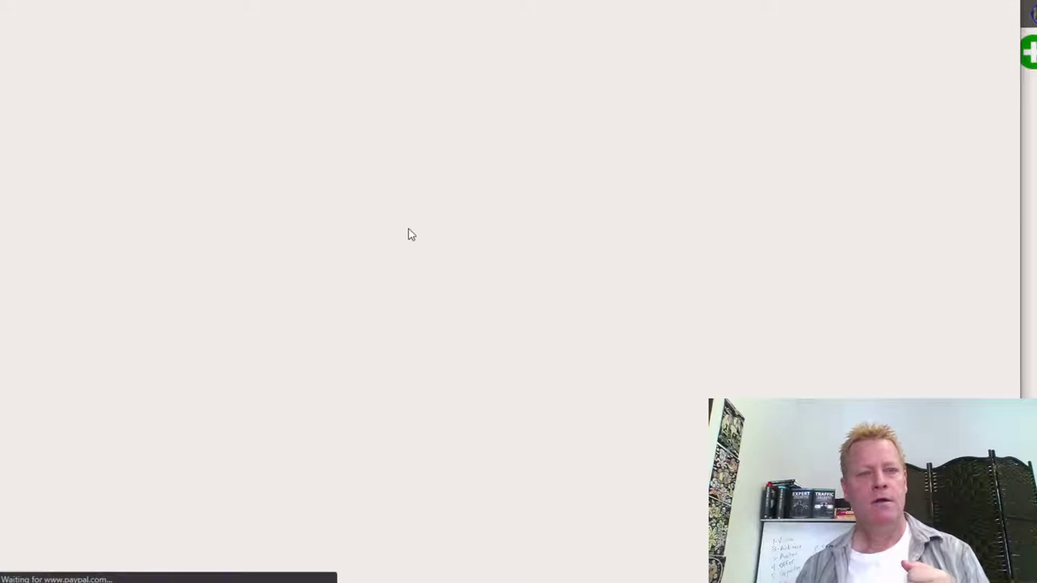
{"action": "left_click", "coordinate": [461, 159]}
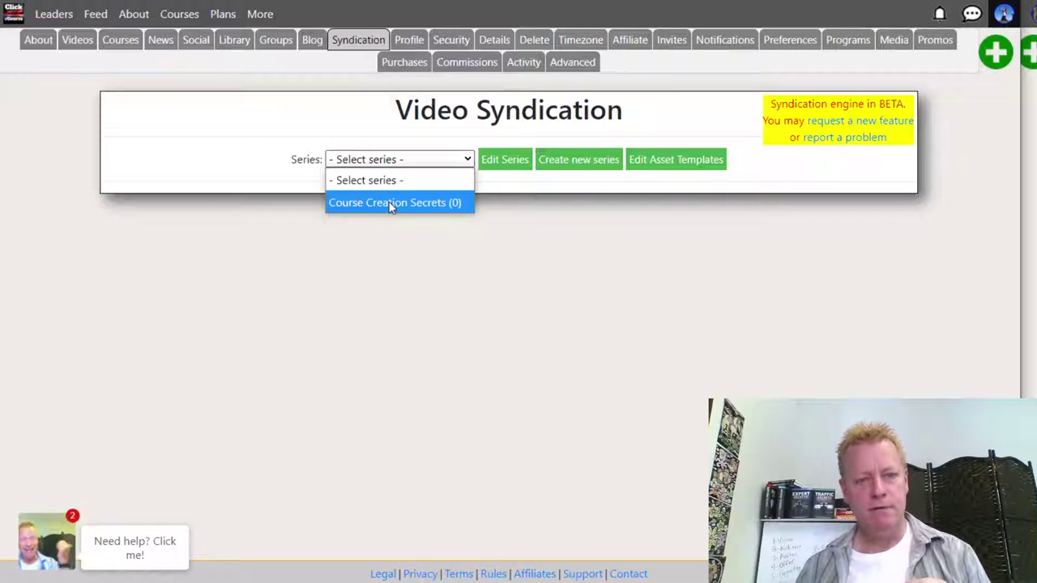
{"action": "left_click", "coordinate": [392, 203]}
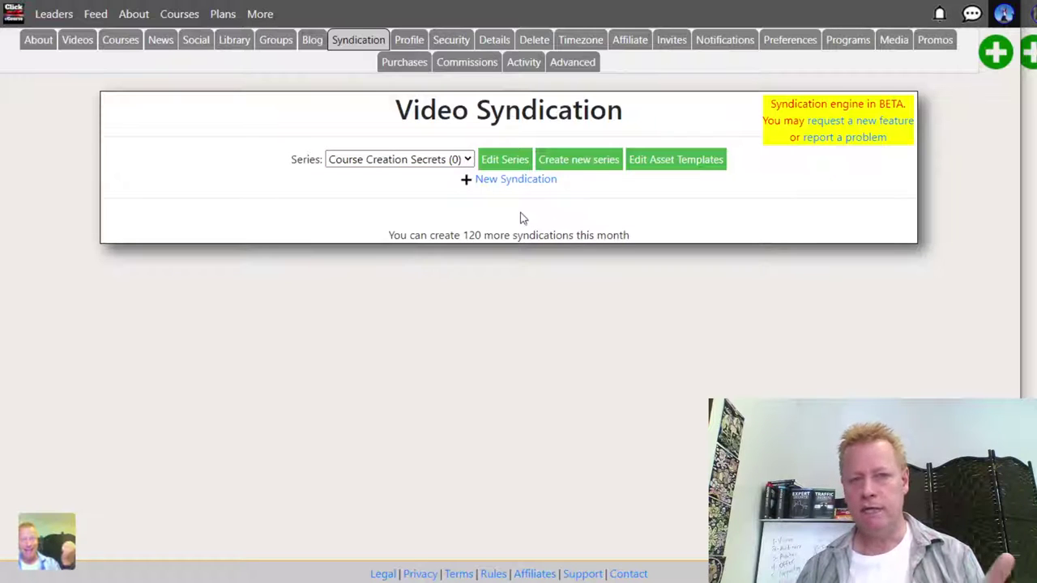
{"action": "left_click", "coordinate": [516, 179]}
{"action": "left_click", "coordinate": [306, 335]}
{"action": "type", "text": "M"}
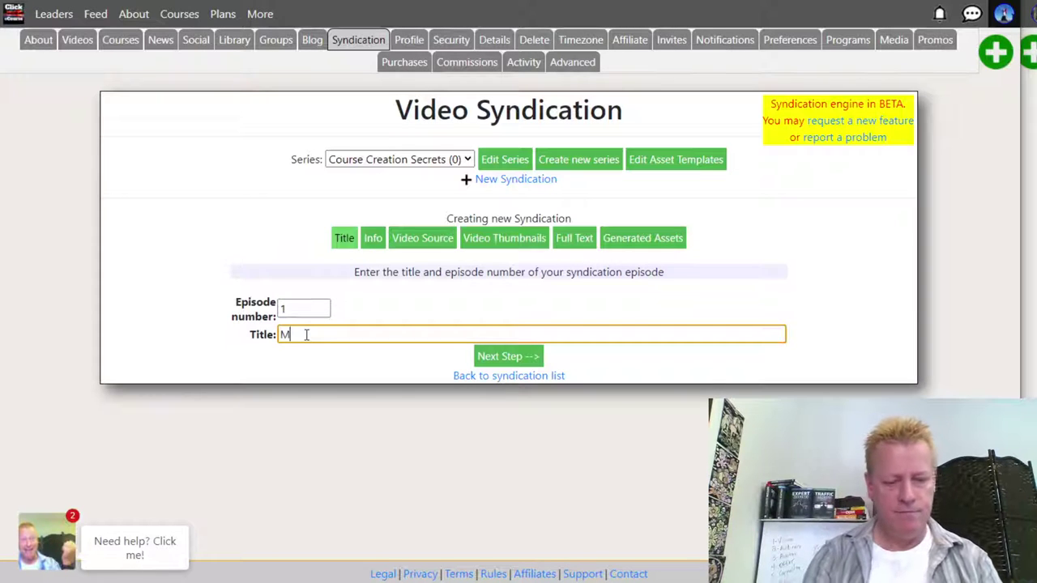
{"action": "type", "text": "y first episode"}
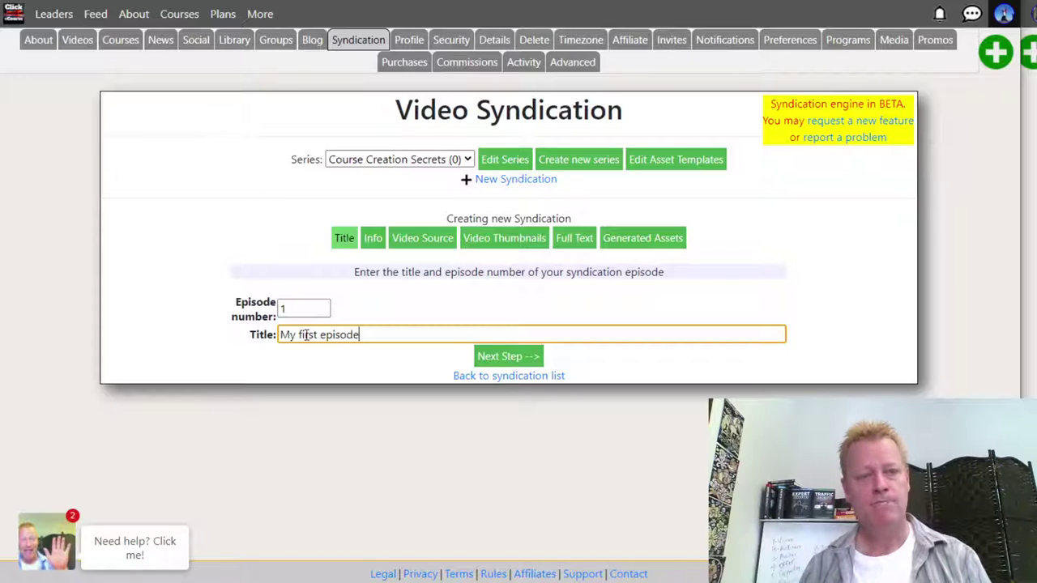
{"action": "left_click_drag", "start_coordinate": [295, 310], "coordinate": [242, 316]}
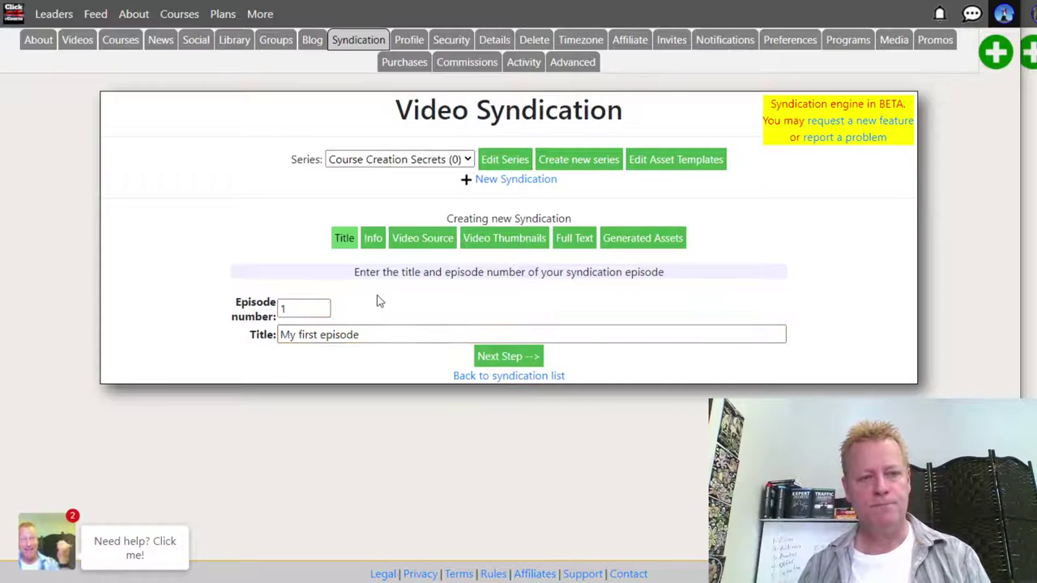
{"action": "left_click", "coordinate": [496, 361]}
{"action": "left_click", "coordinate": [323, 303]}
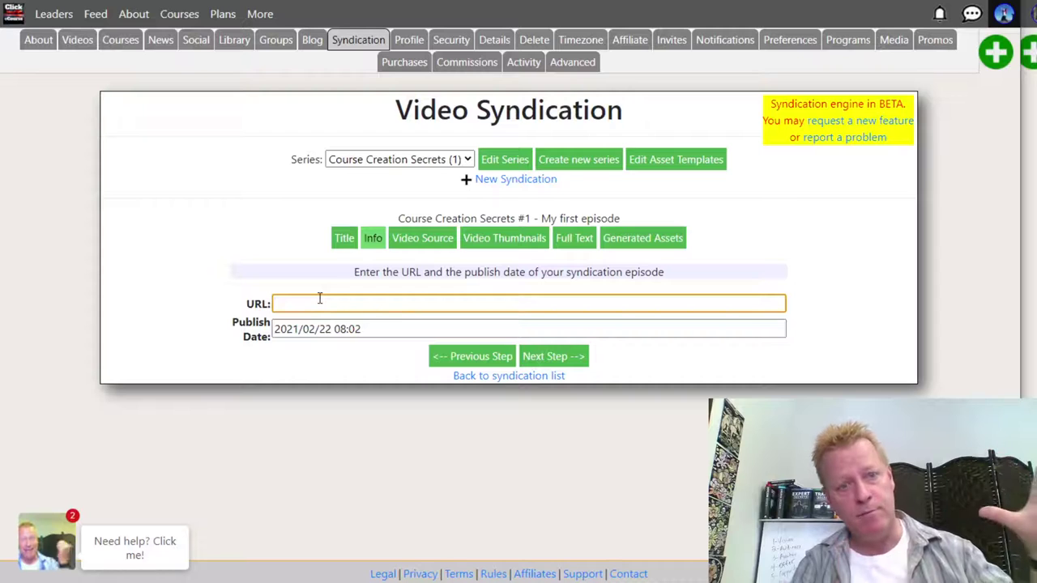
{"action": "type", "text": "https://b"}
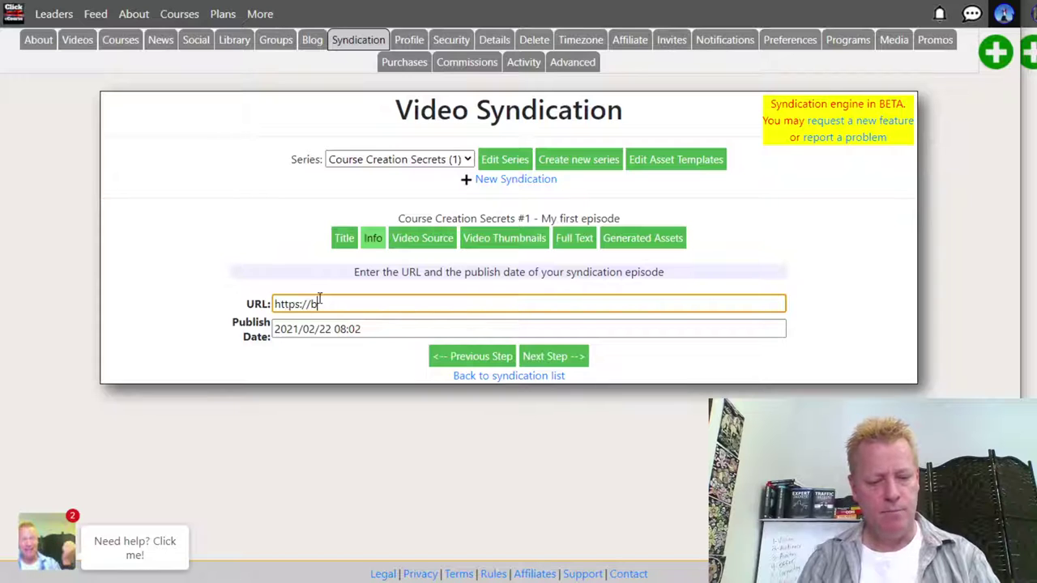
{"action": "type", "text": "obweb"}
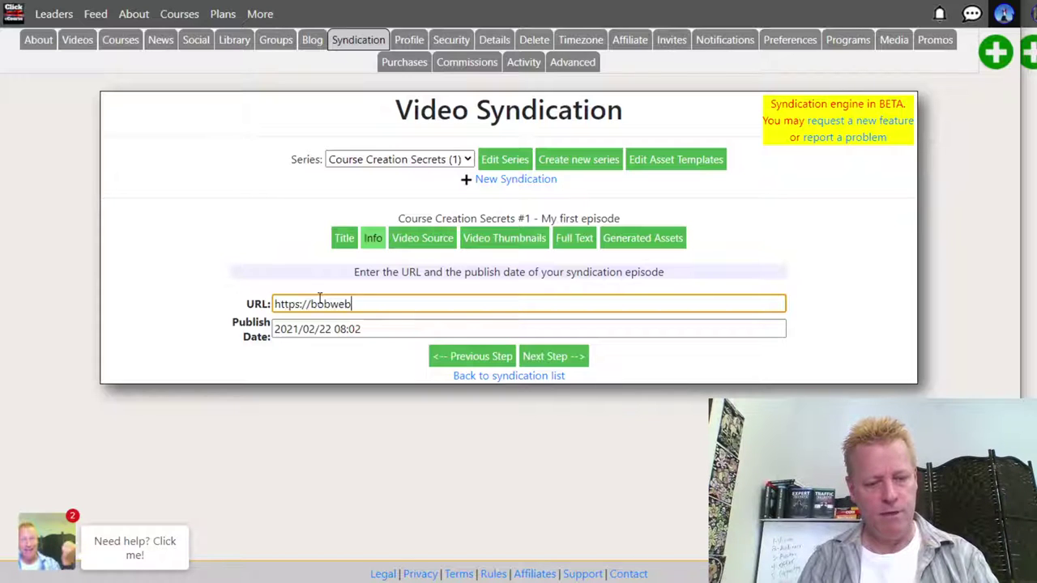
{"action": "type", "text": "inar.com"}
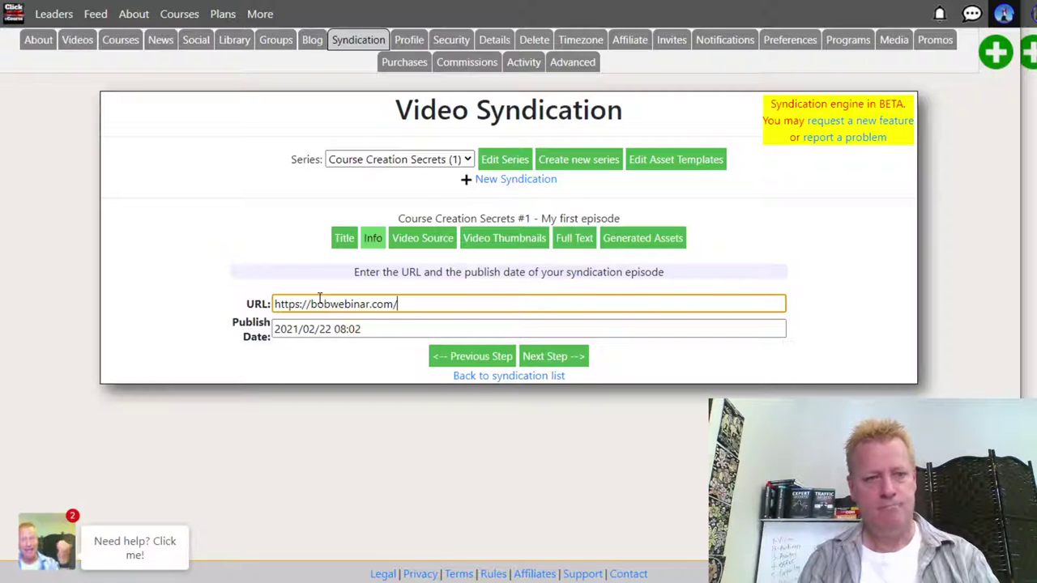
{"action": "type", "text": "/first-episod"}
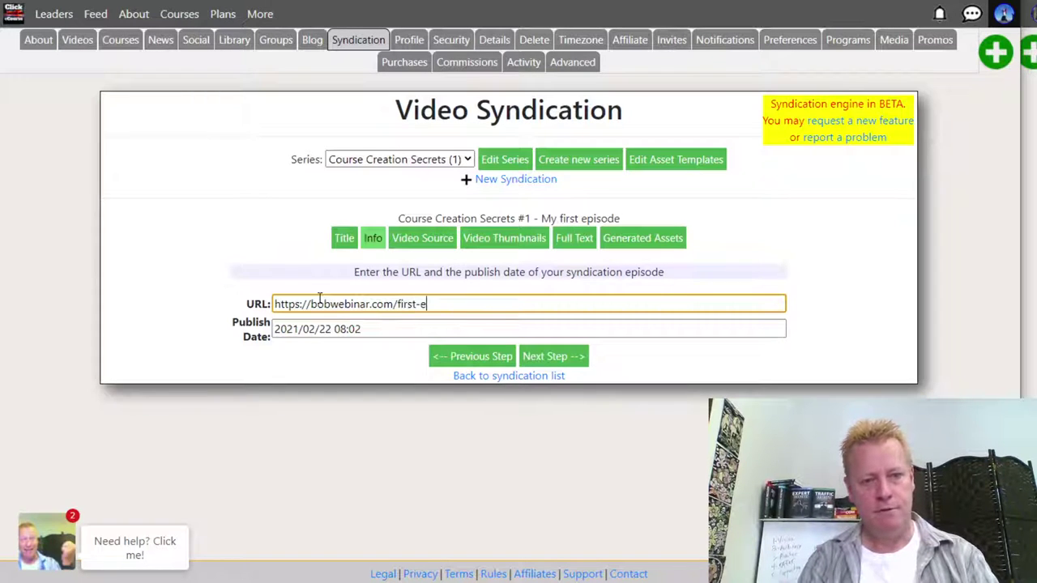
{"action": "type", "text": "e"}
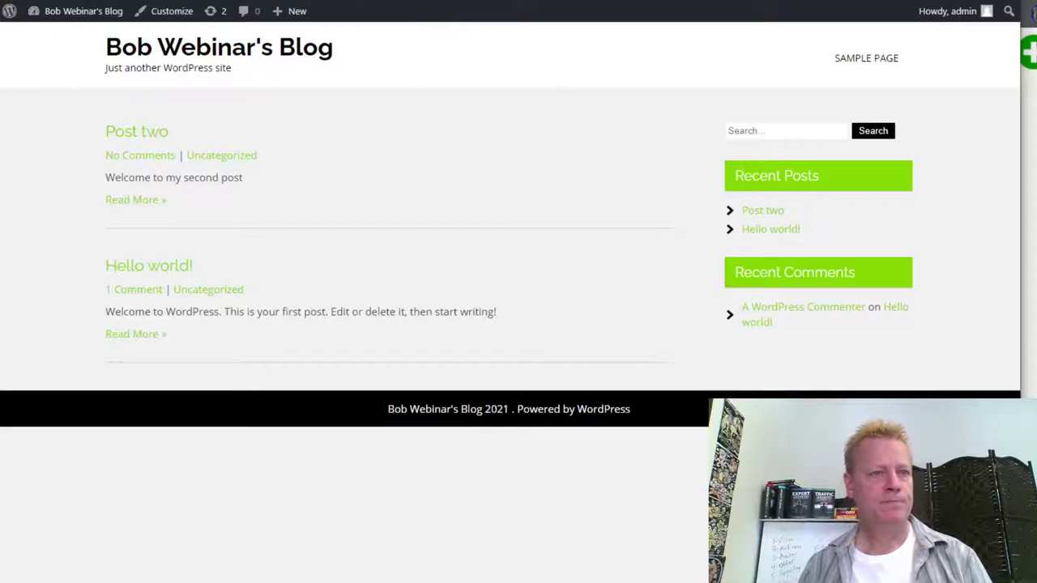
- Reload the blog's front page, then select the episode's existing URL
{"action": "key", "text": "F5"}
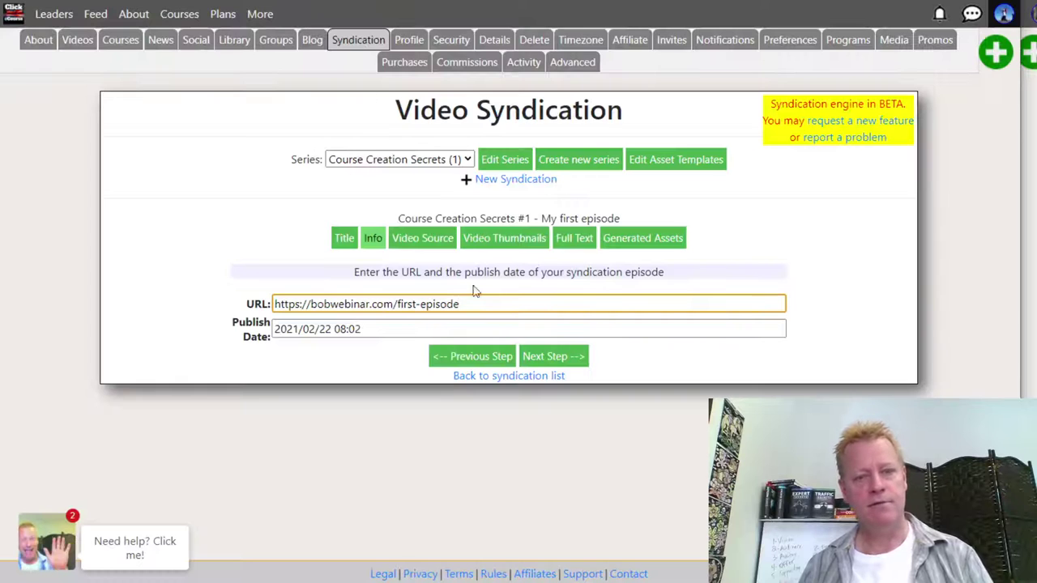
{"action": "left_click_drag", "start_coordinate": [461, 305], "coordinate": [210, 307]}
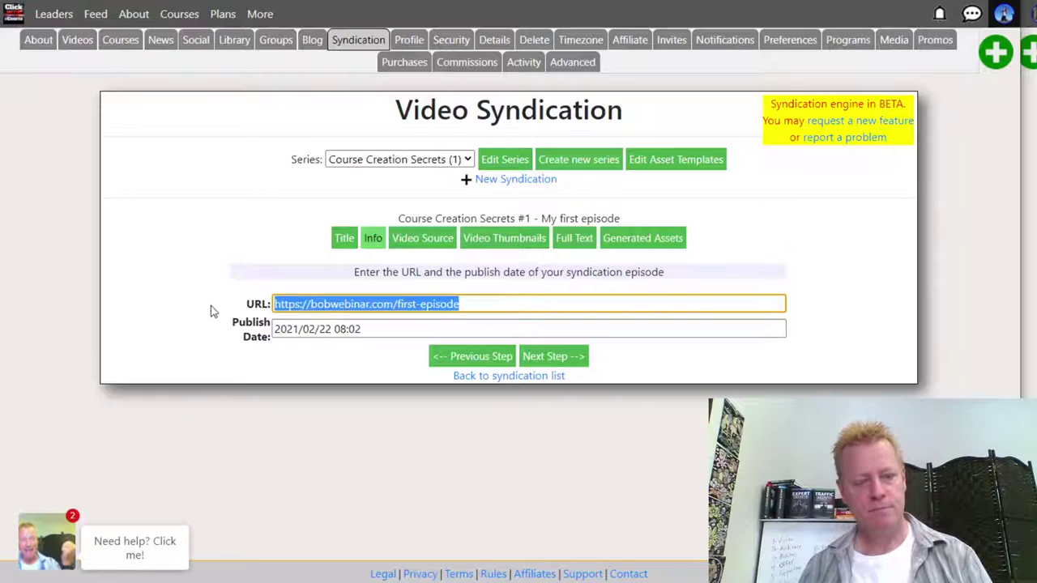
{"action": "type", "text": "https://blog.clickecourse.com/user225/?p=5"}
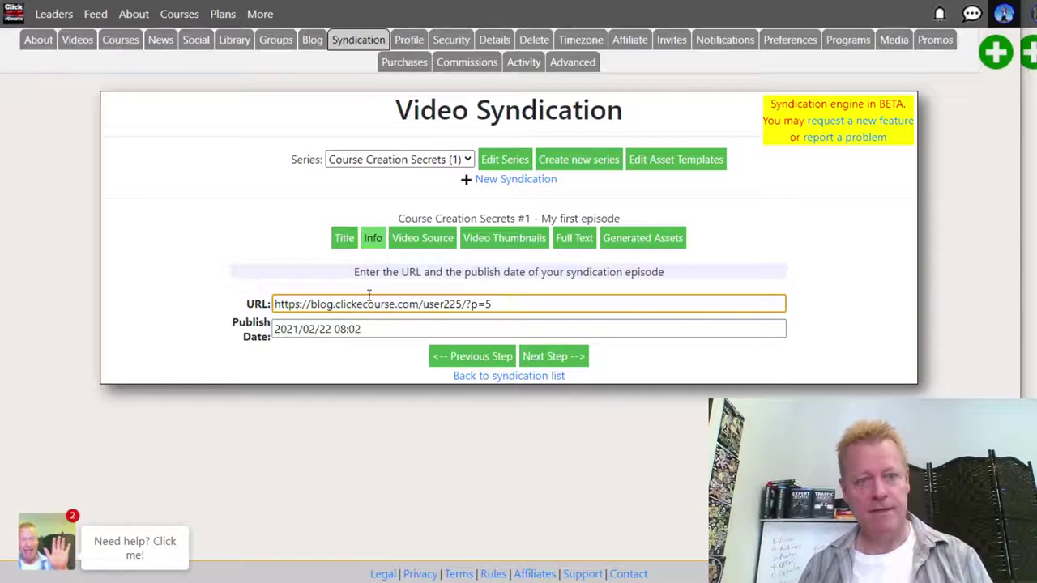
{"action": "left_click", "coordinate": [375, 301]}
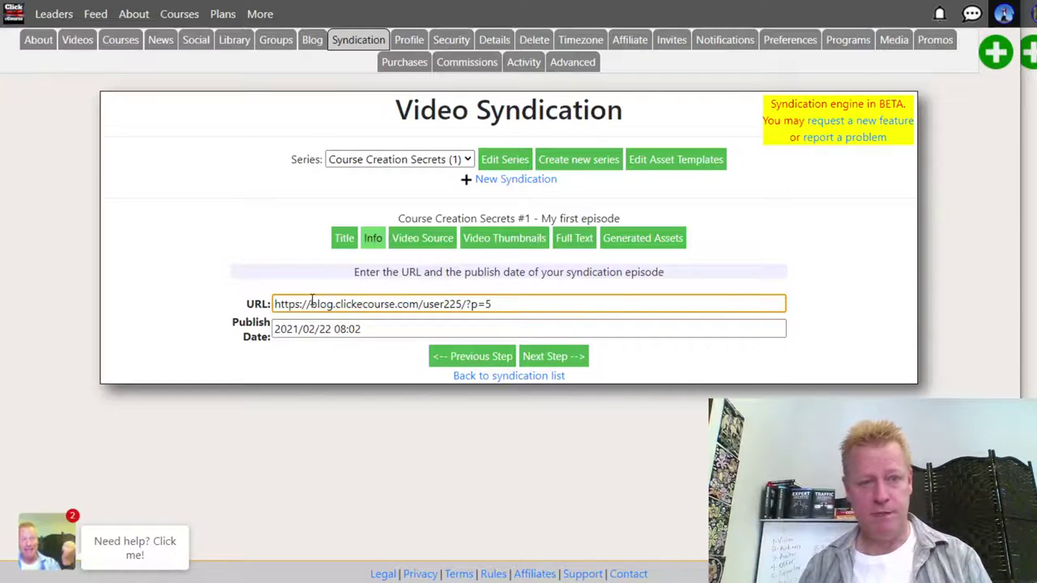
{"action": "left_click_drag", "start_coordinate": [313, 300], "coordinate": [409, 296]}
{"action": "left_click", "coordinate": [511, 301]}
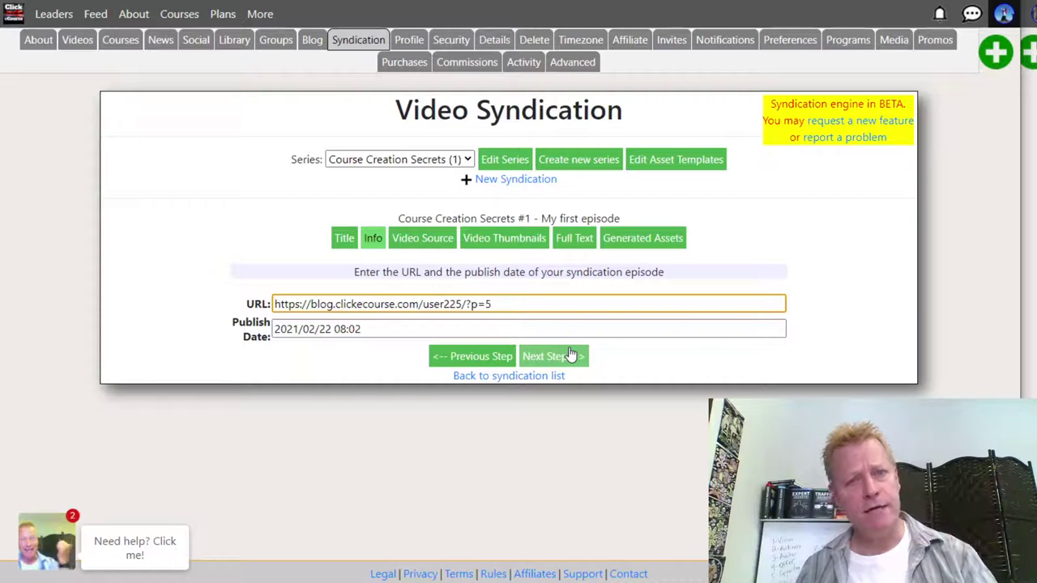
- Advance to the Video Source step and focus the video link field
{"action": "left_click", "coordinate": [571, 354]}
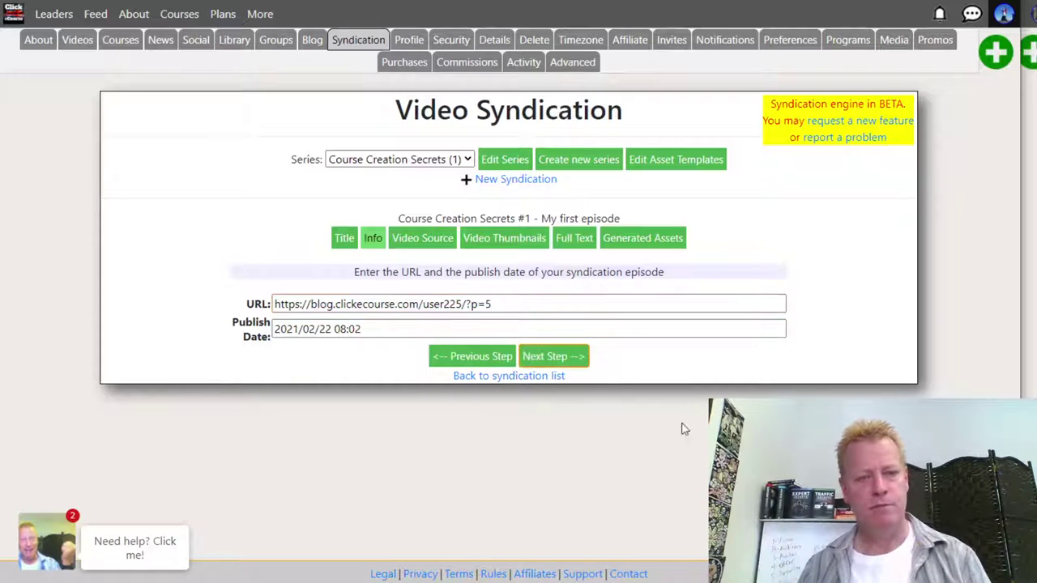
{"action": "left_click", "coordinate": [568, 321]}
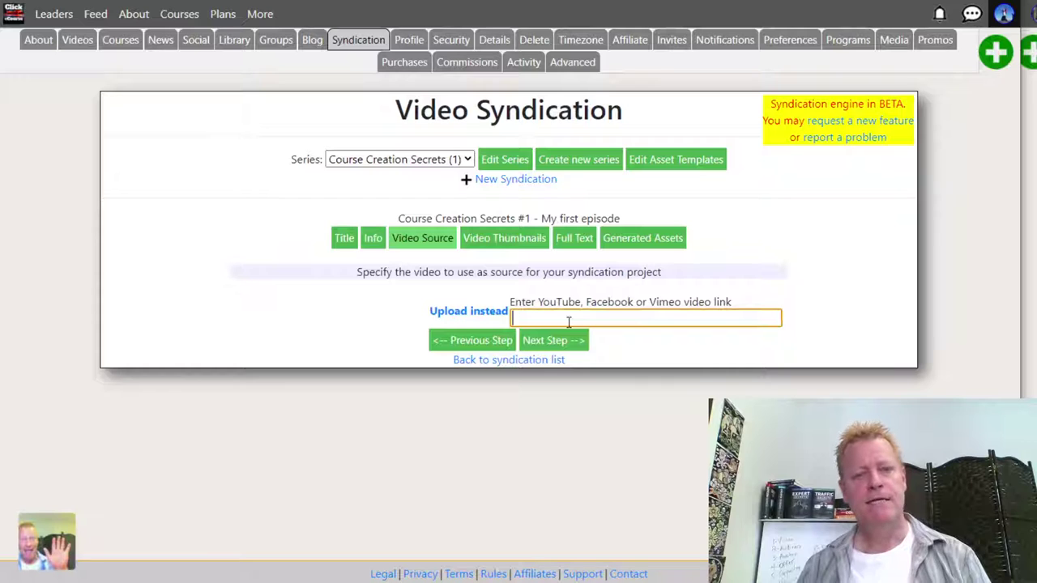
{"action": "left_click_drag", "start_coordinate": [538, 306], "coordinate": [512, 284]}
{"action": "left_click", "coordinate": [715, 314]}
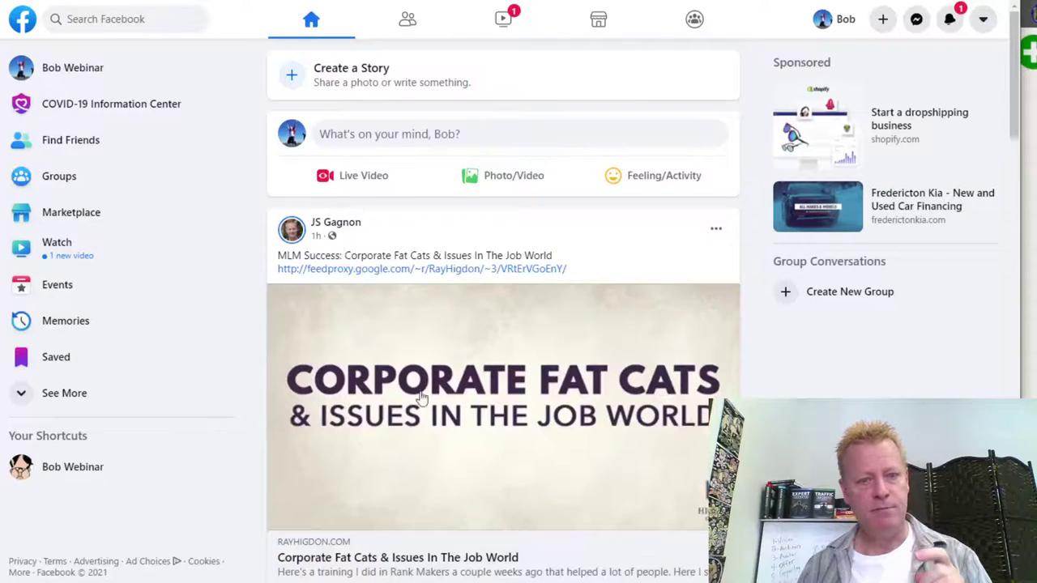
- Browse the Facebook notifications to reach the mastermind group's live video post
{"action": "scroll", "coordinate": [397, 370], "scroll_direction": "down", "scroll_amount": 20}
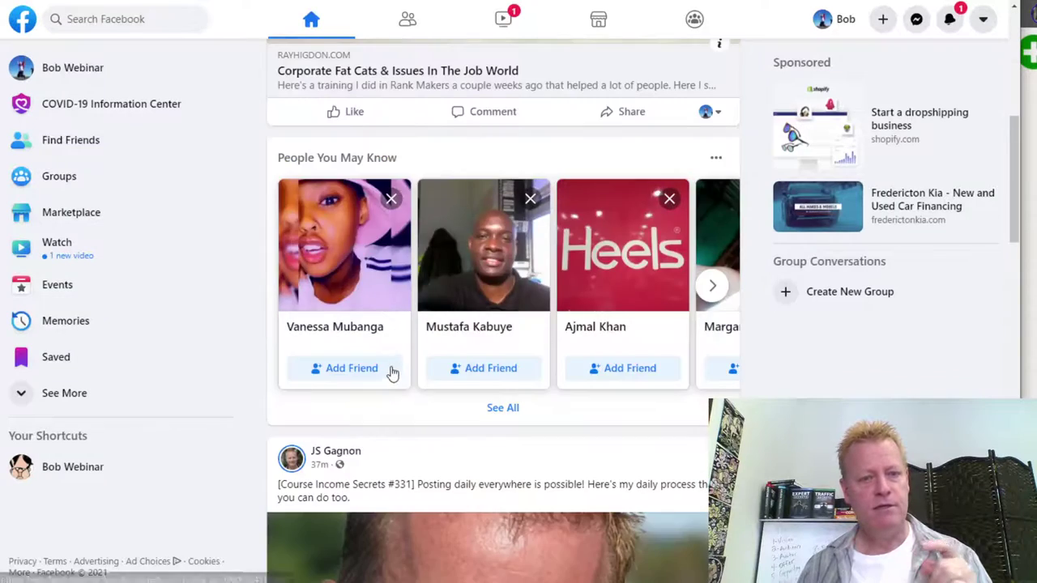
{"action": "scroll", "coordinate": [397, 370], "scroll_direction": "down", "scroll_amount": 8}
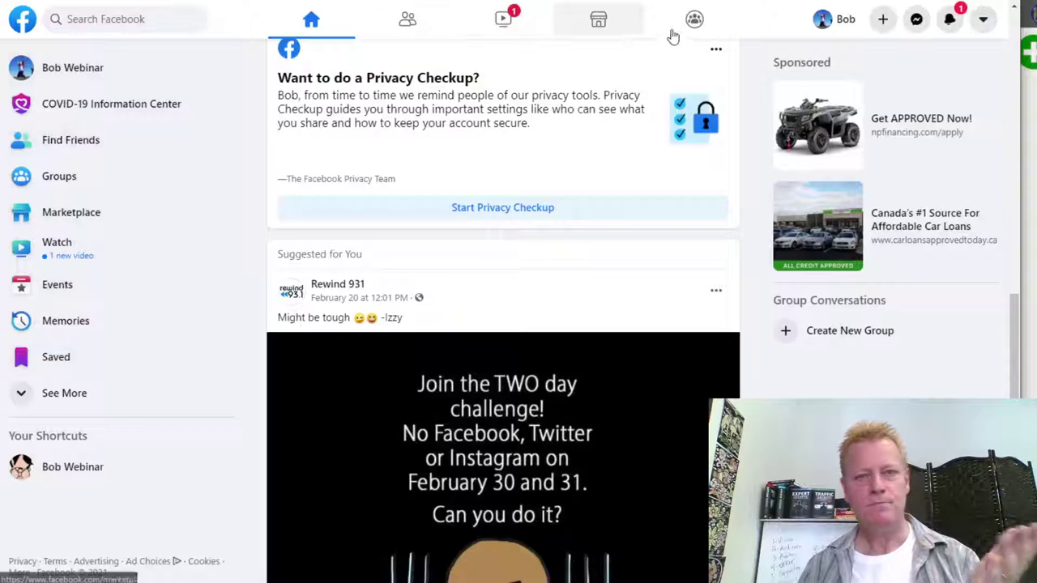
{"action": "left_click", "coordinate": [950, 19]}
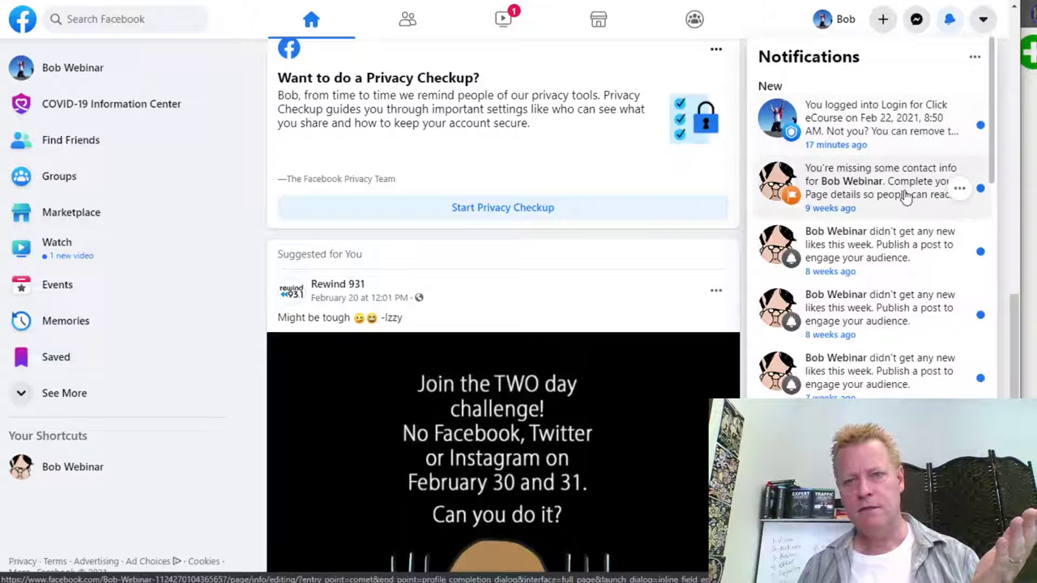
{"action": "scroll", "coordinate": [882, 243], "scroll_direction": "down", "scroll_amount": 3}
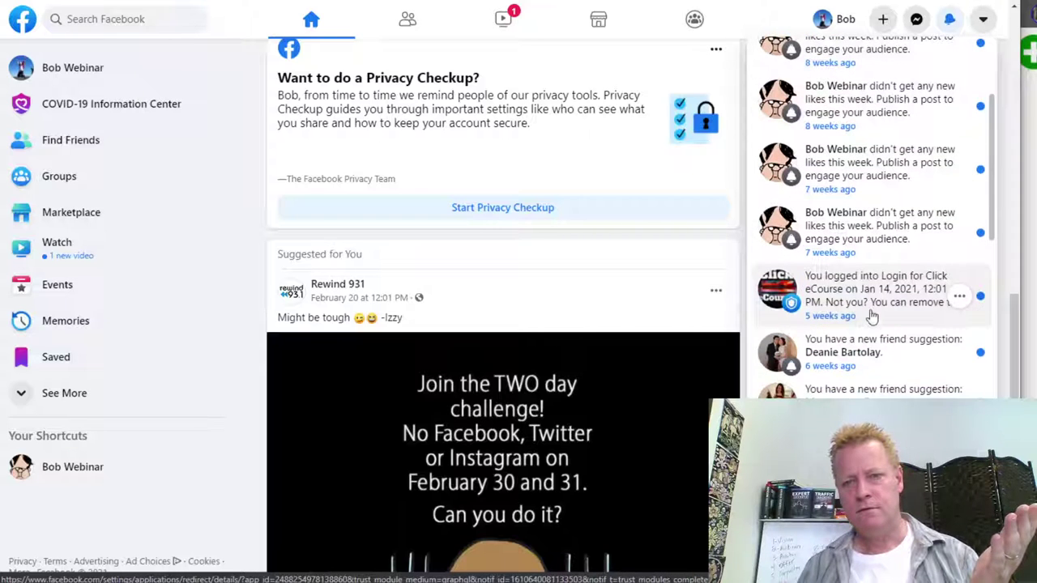
{"action": "scroll", "coordinate": [918, 314], "scroll_direction": "down", "scroll_amount": 5}
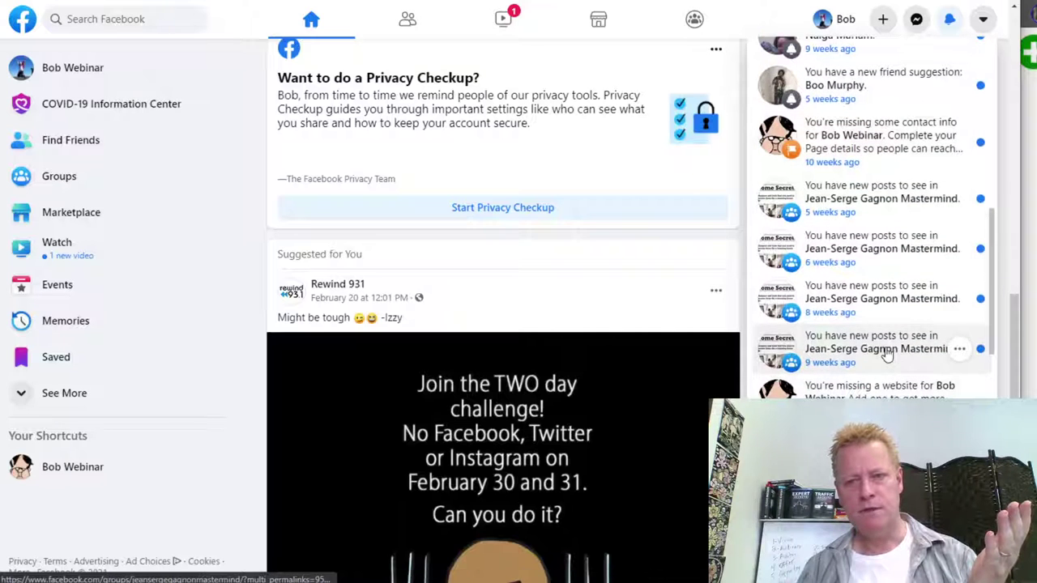
{"action": "scroll", "coordinate": [870, 232], "scroll_direction": "down", "scroll_amount": 3}
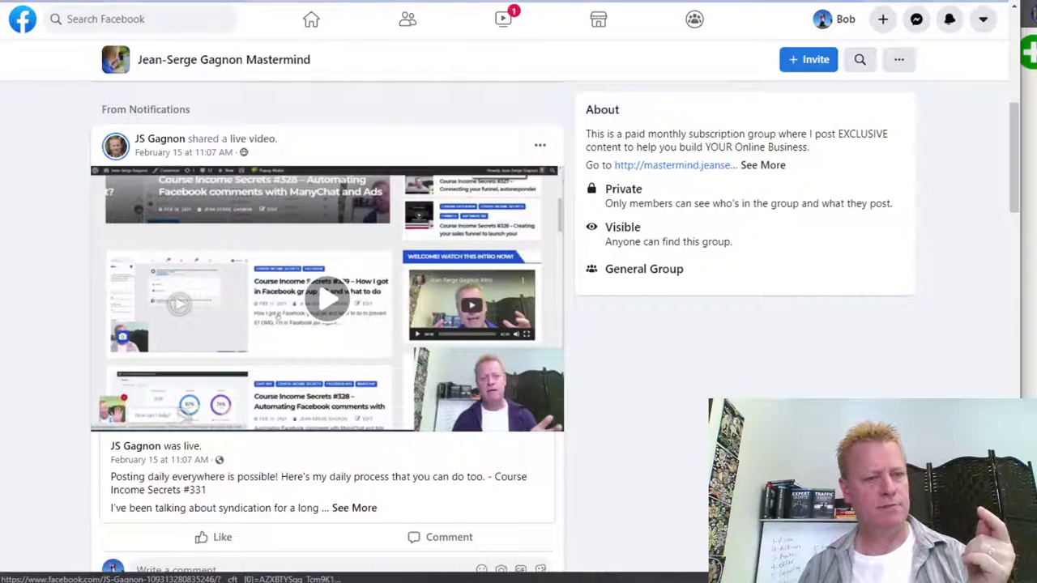
- Open the Course Income Secrets #333 video in the full viewer and select its web address
{"action": "left_click", "coordinate": [143, 451]}
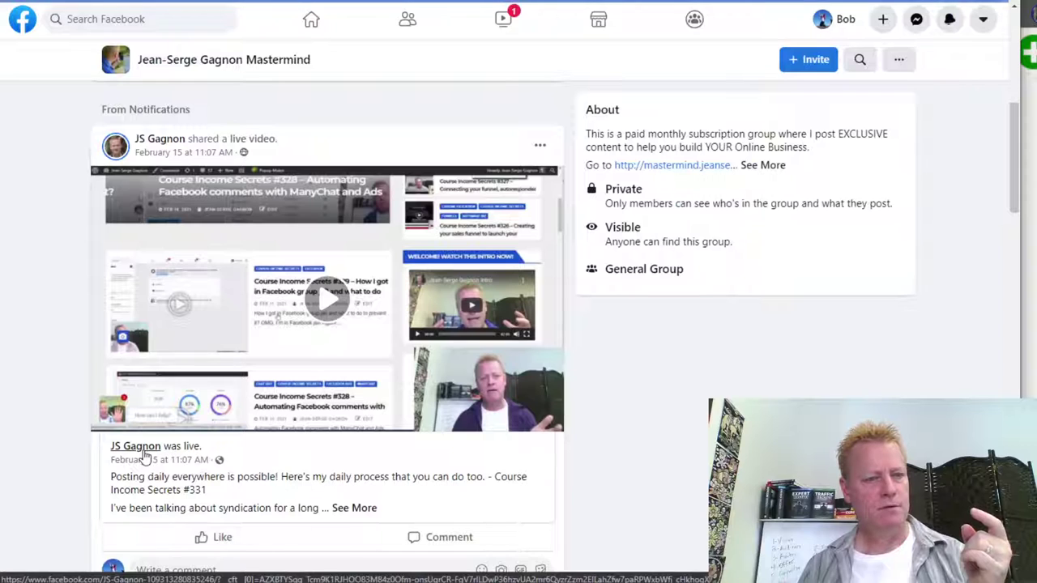
{"action": "scroll", "coordinate": [421, 429], "scroll_direction": "down", "scroll_amount": 4}
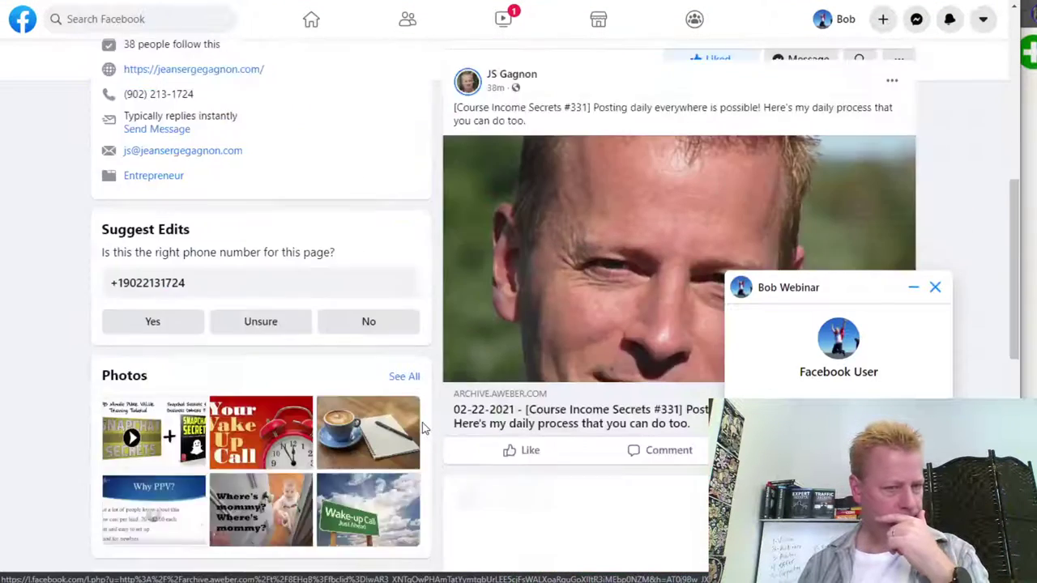
{"action": "scroll", "coordinate": [289, 235], "scroll_direction": "up", "scroll_amount": 3}
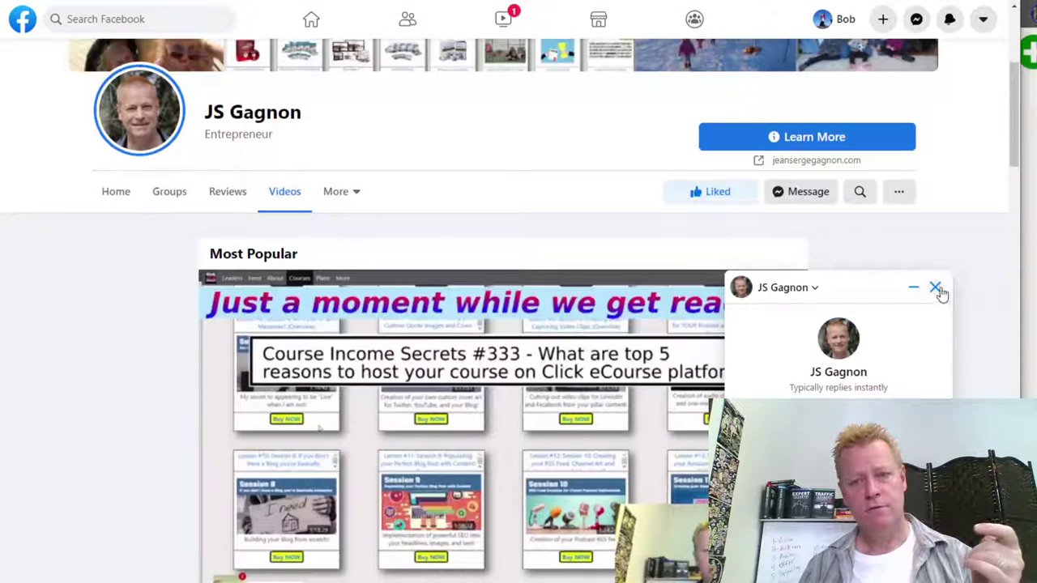
{"action": "left_click", "coordinate": [935, 288]}
{"action": "scroll", "coordinate": [463, 548], "scroll_direction": "down", "scroll_amount": 5}
{"action": "scroll", "coordinate": [482, 527], "scroll_direction": "up", "scroll_amount": 3}
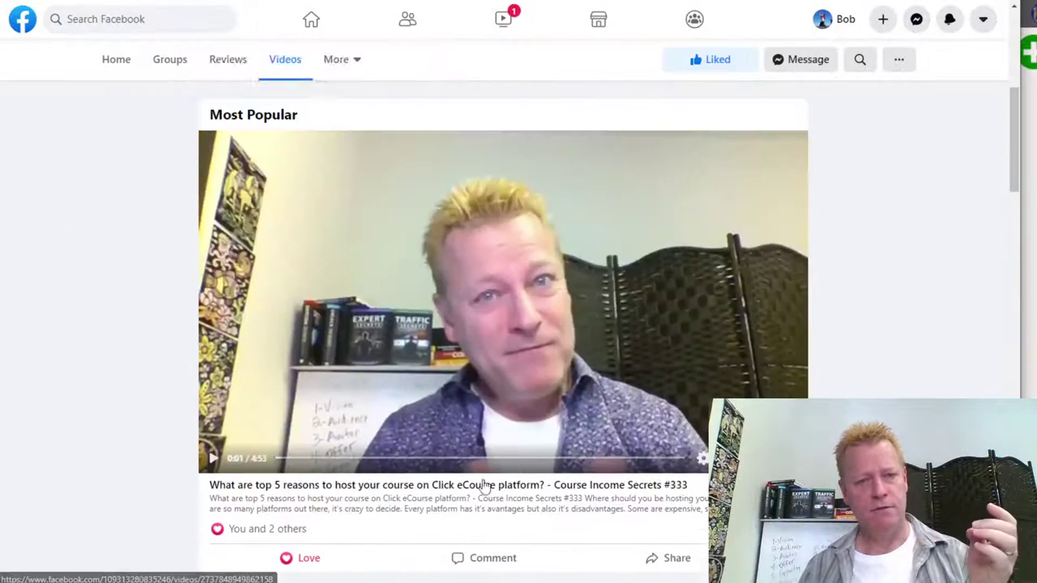
{"action": "scroll", "coordinate": [359, 457], "scroll_direction": "down", "scroll_amount": 4}
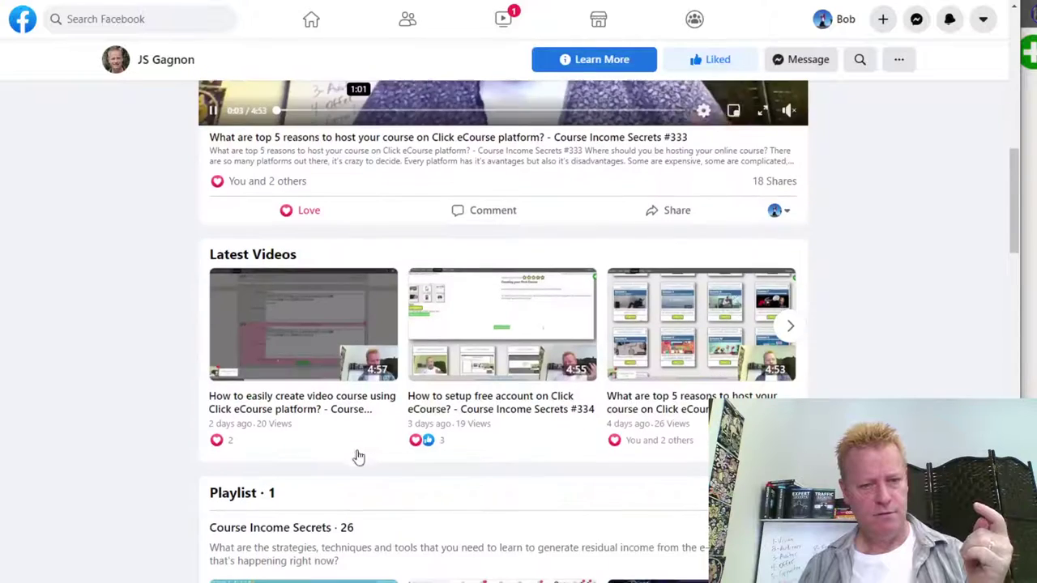
{"action": "scroll", "coordinate": [332, 413], "scroll_direction": "down", "scroll_amount": 1}
{"action": "scroll", "coordinate": [454, 316], "scroll_direction": "up", "scroll_amount": 5}
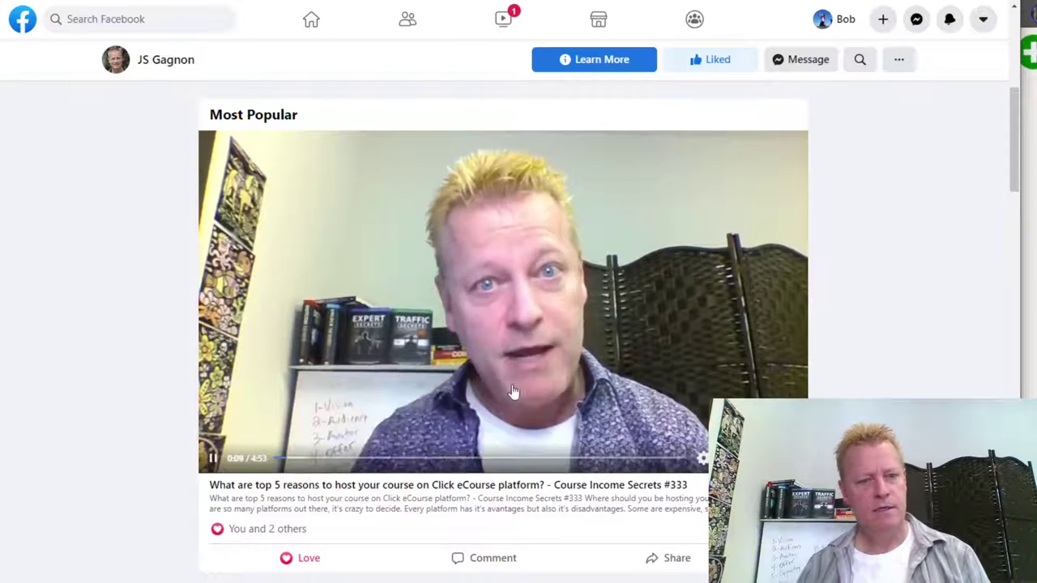
{"action": "scroll", "coordinate": [512, 392], "scroll_direction": "down", "scroll_amount": 1}
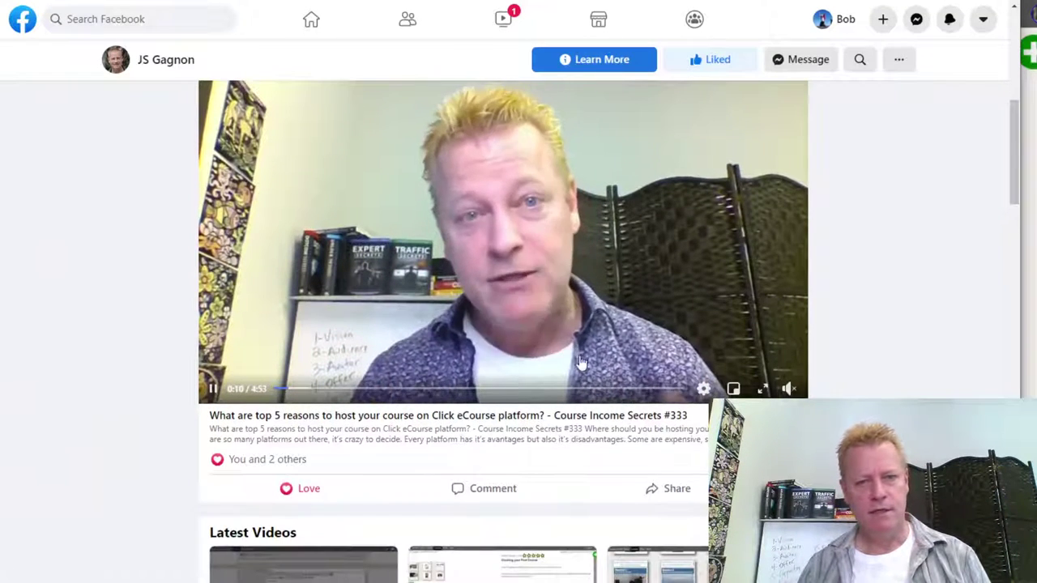
{"action": "left_click", "coordinate": [580, 363]}
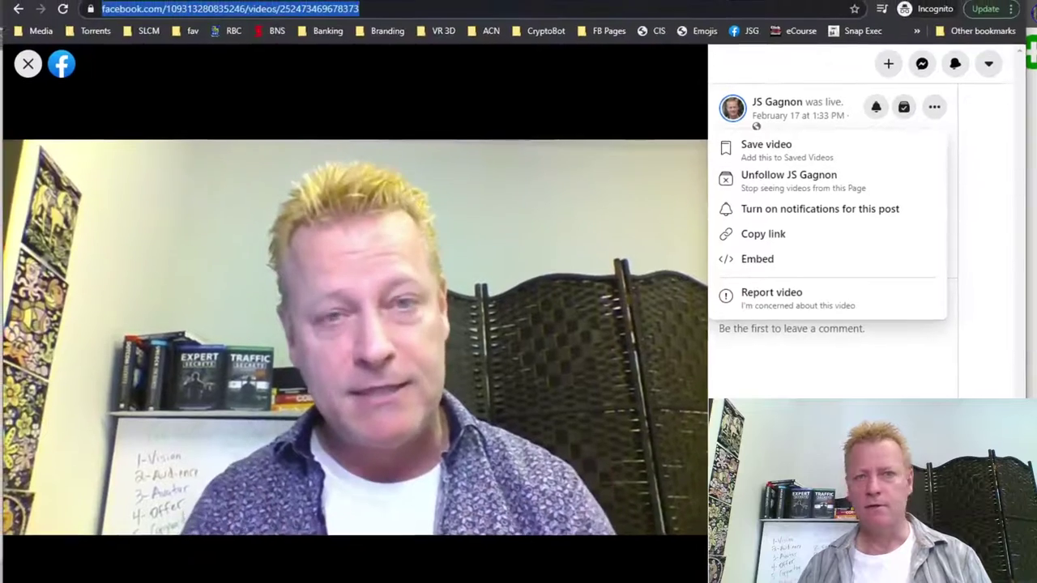
{"action": "left_click", "coordinate": [715, 0]}
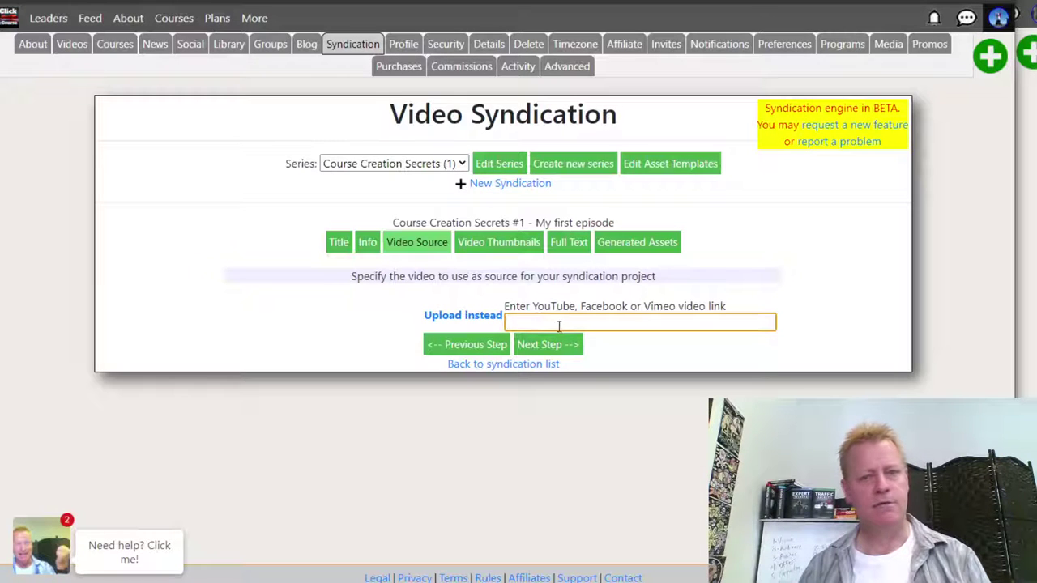
- Paste the Facebook video link as episode 1's video source and advance to Video Thumbnails
{"action": "key", "text": "ctrl+v"}
{"action": "left_click", "coordinate": [547, 344]}
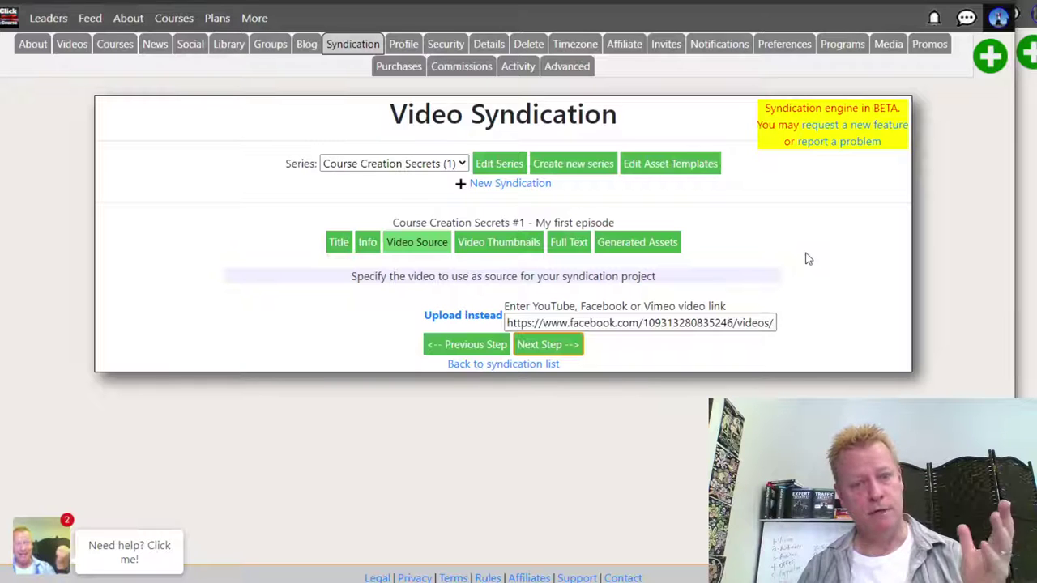
{"action": "key", "text": "Return"}
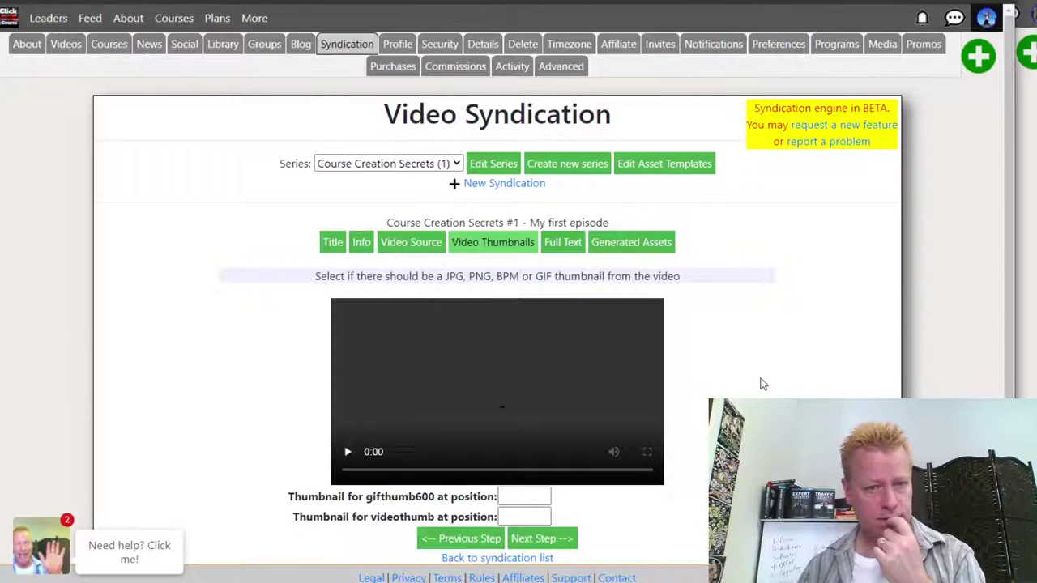
- In YouTube Studio, copy the shareable link of the Course Income Secrets #333 upload
{"action": "scroll", "coordinate": [762, 384], "scroll_direction": "down", "scroll_amount": 1}
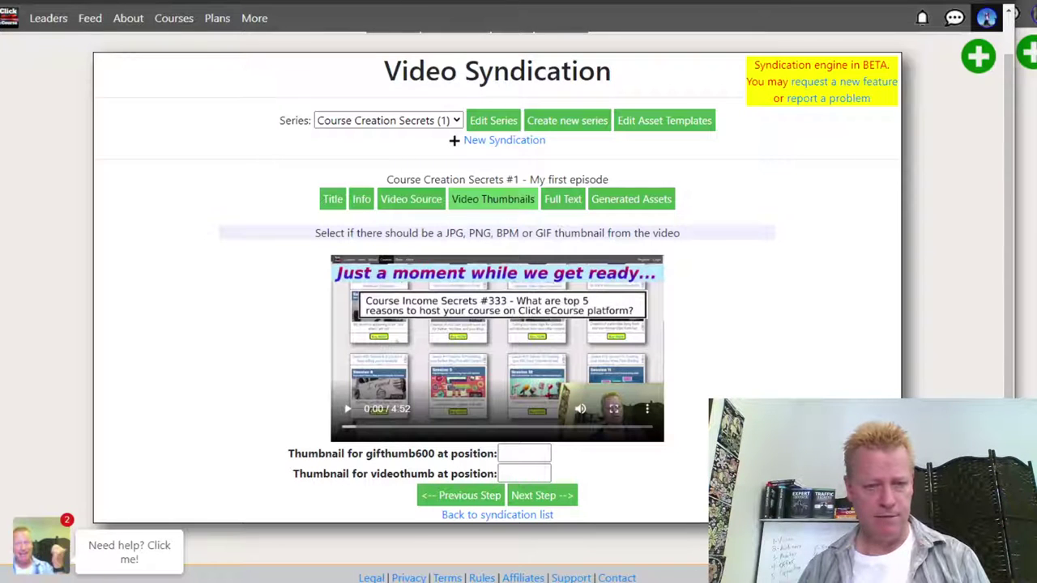
{"action": "left_click", "coordinate": [556, 559]}
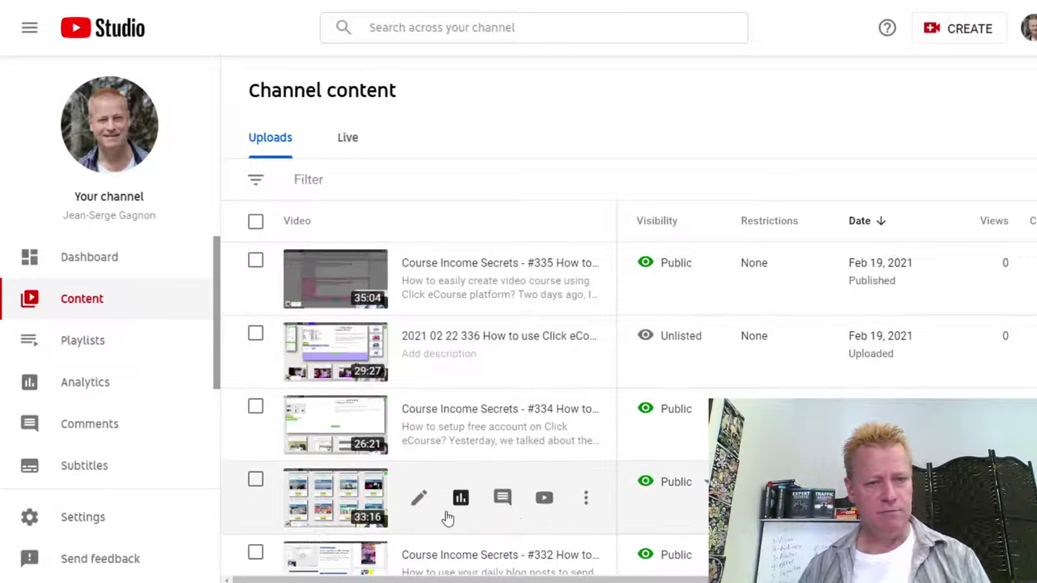
{"action": "left_click", "coordinate": [584, 499]}
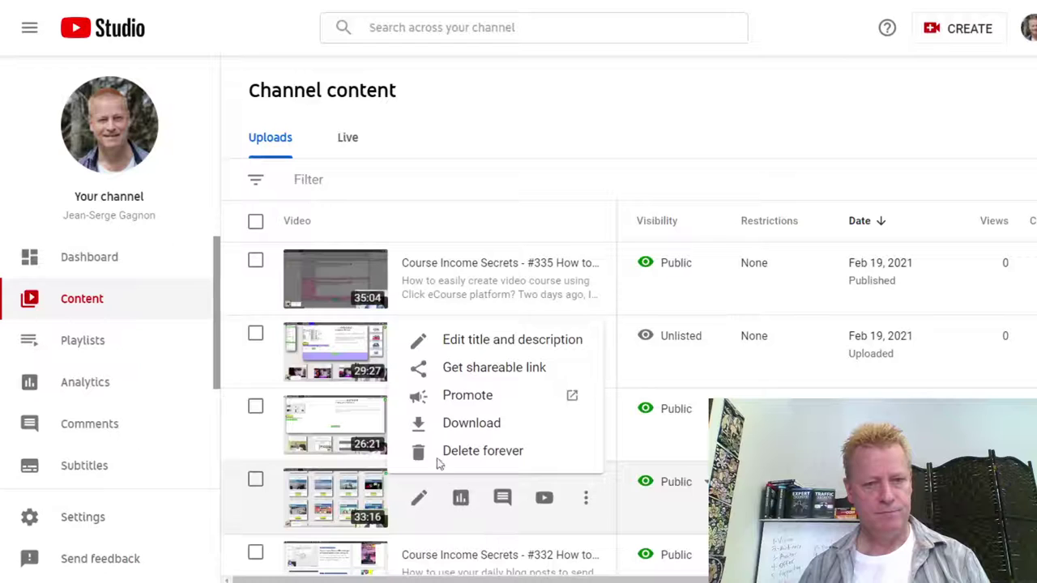
{"action": "left_click", "coordinate": [486, 368]}
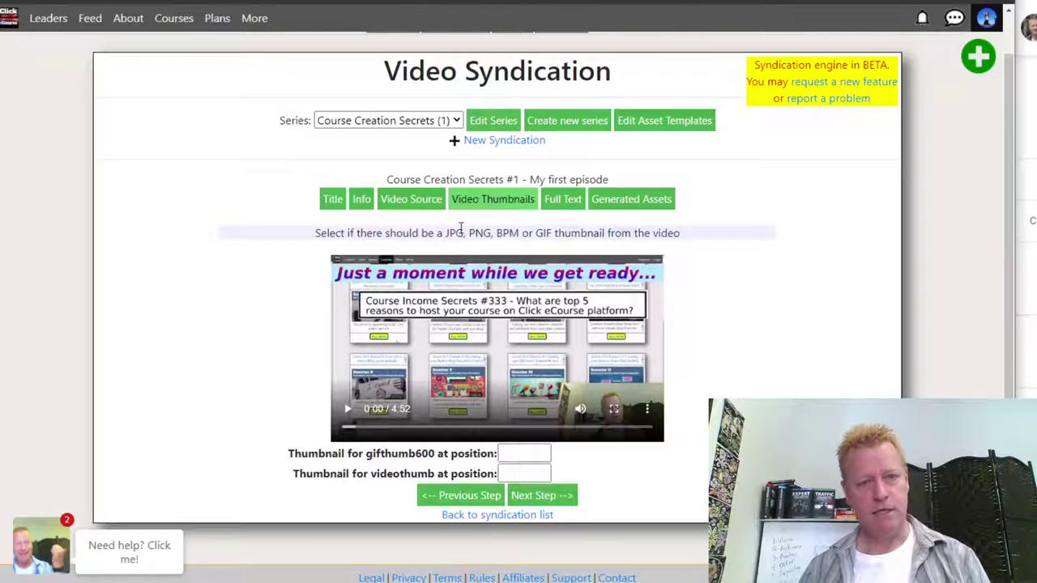
- Create a new syndication episode titled 'Post two' and continue to its Info step
{"action": "left_click", "coordinate": [411, 203]}
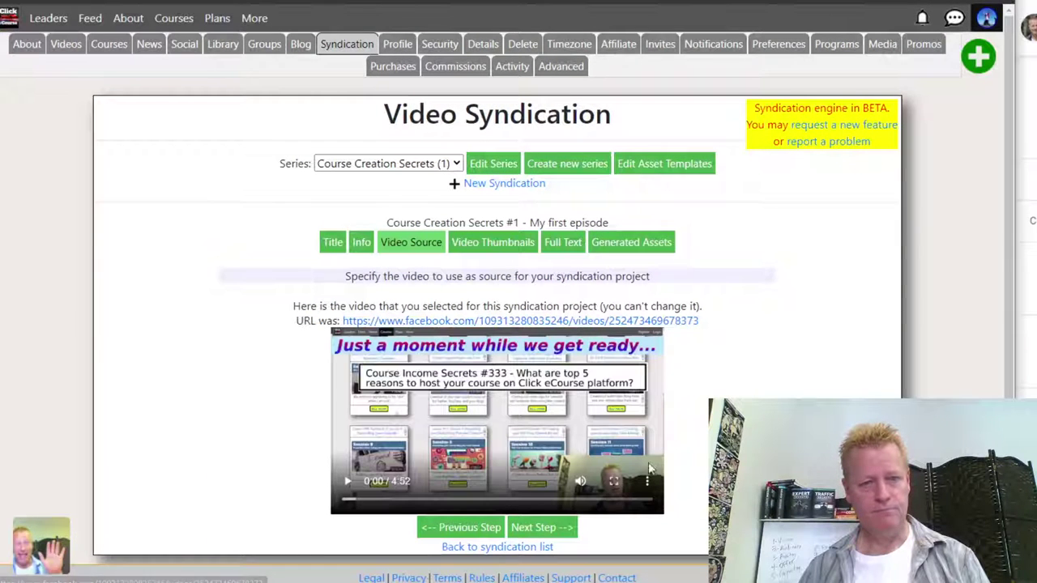
{"action": "left_click", "coordinate": [491, 186]}
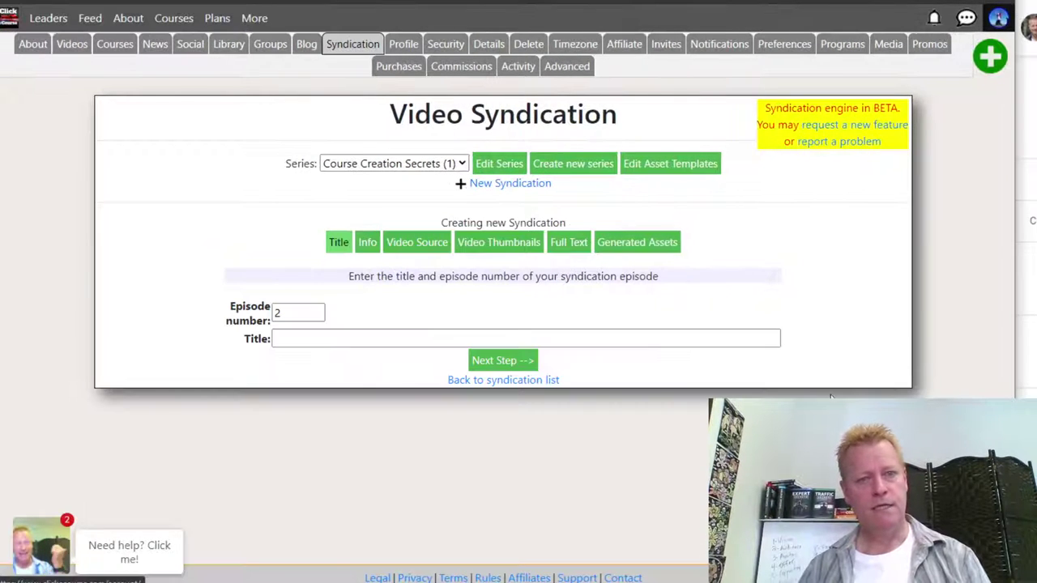
{"action": "left_click", "coordinate": [339, 336]}
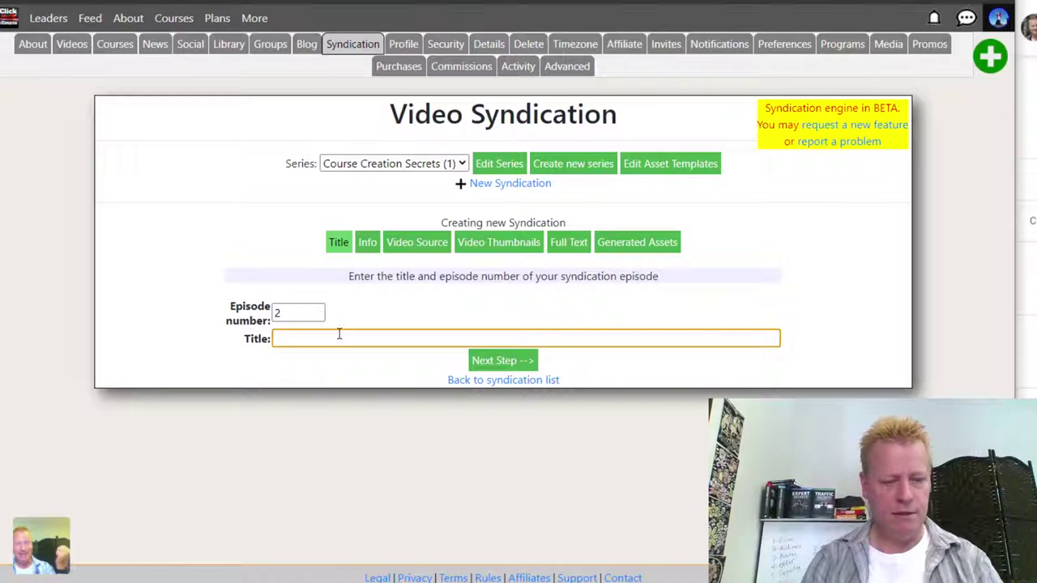
{"action": "type", "text": "Post two"}
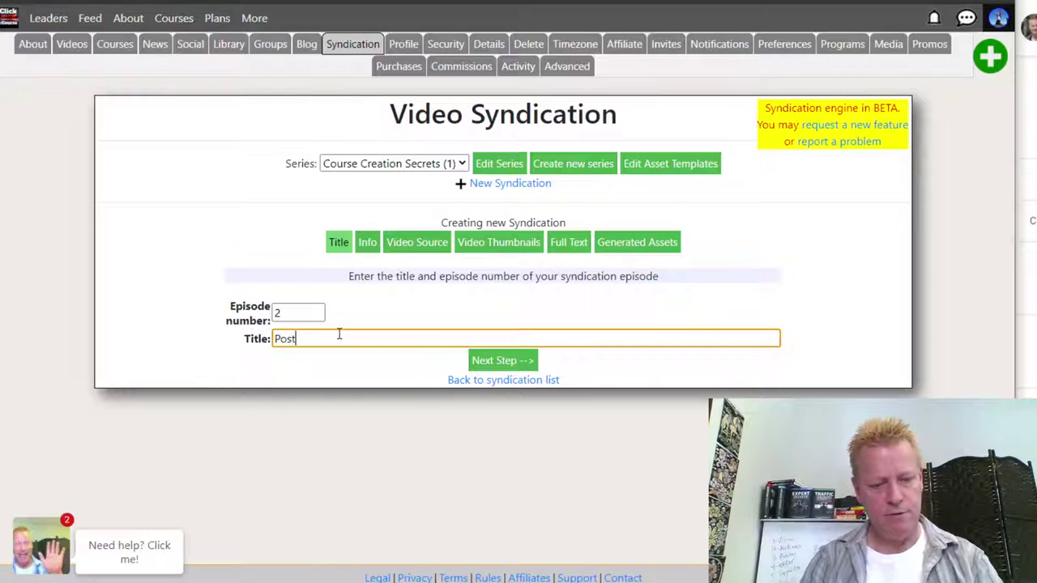
{"action": "left_click", "coordinate": [533, 361]}
{"action": "left_click", "coordinate": [336, 311]}
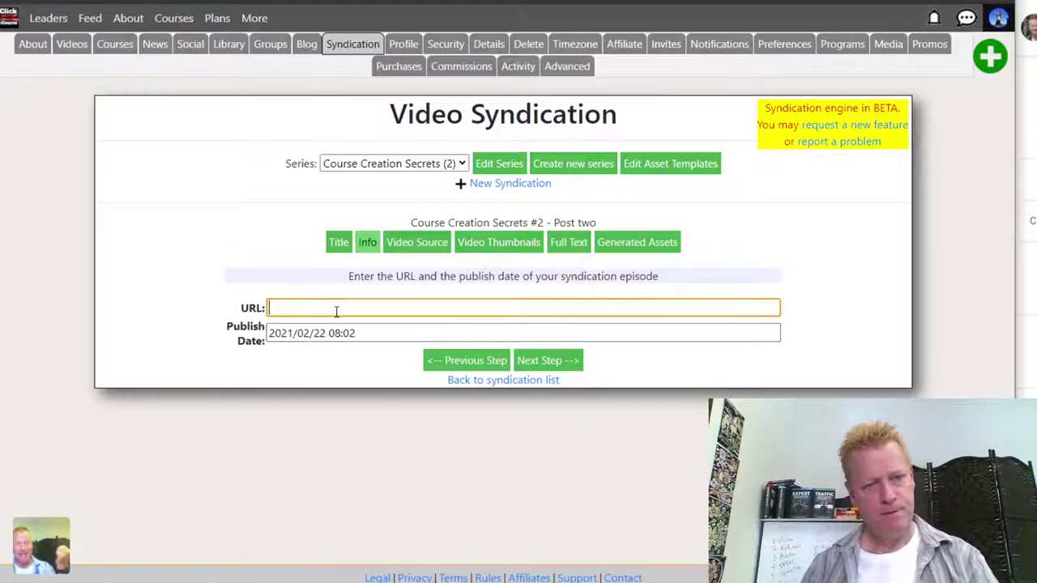
{"action": "type", "text": "https:/"}
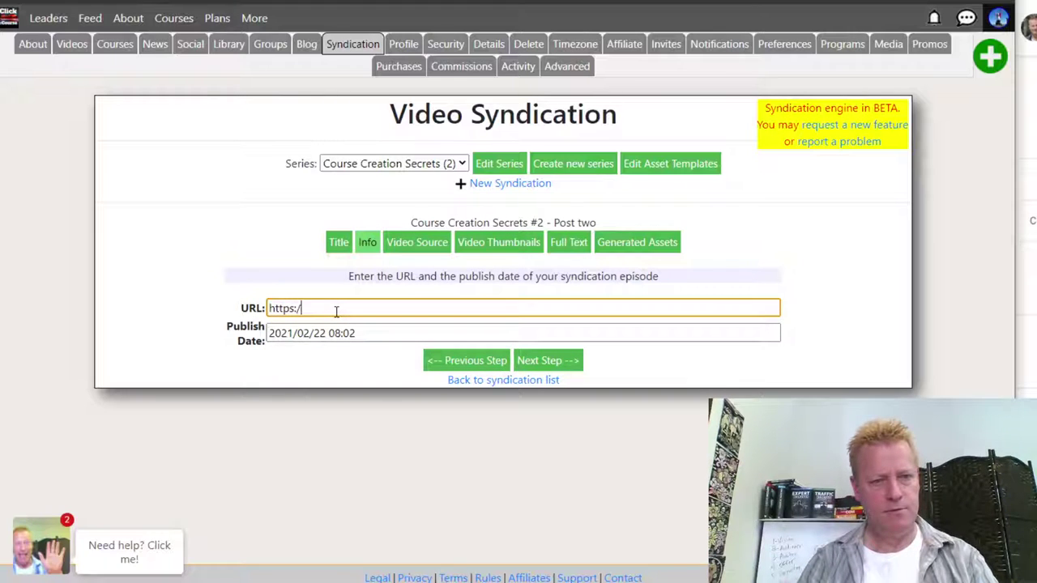
{"action": "type", "text": "/blog"}
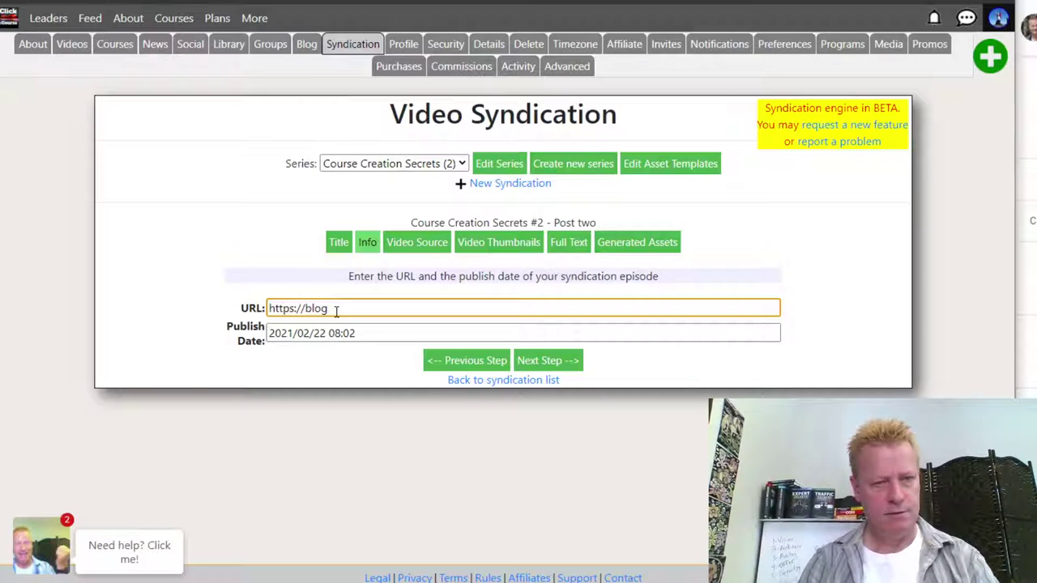
{"action": "type", "text": "/cclickecourse"}
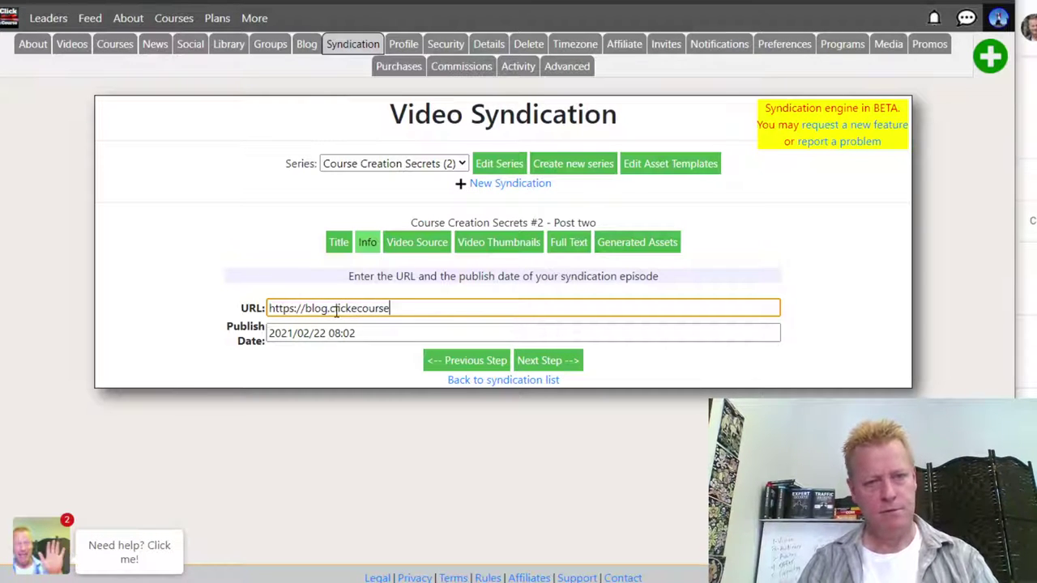
{"action": "type", "text": ".com/user2"}
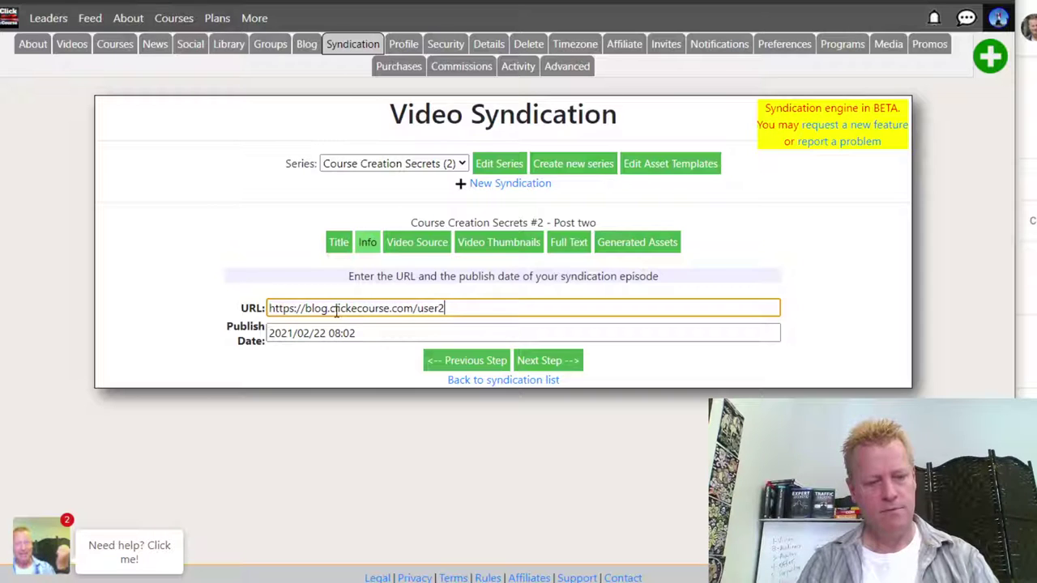
{"action": "type", "text": "55/"}
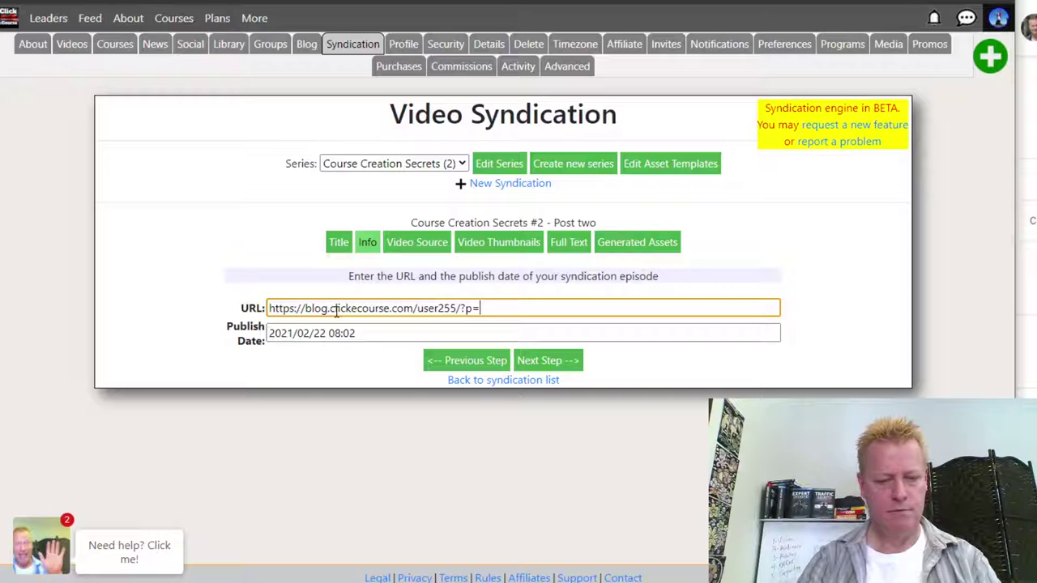
{"action": "left_click", "coordinate": [563, 360]}
- Paste the YouTube youtu.be link as episode 2's video source and continue to thumbnails
{"action": "left_click", "coordinate": [678, 329]}
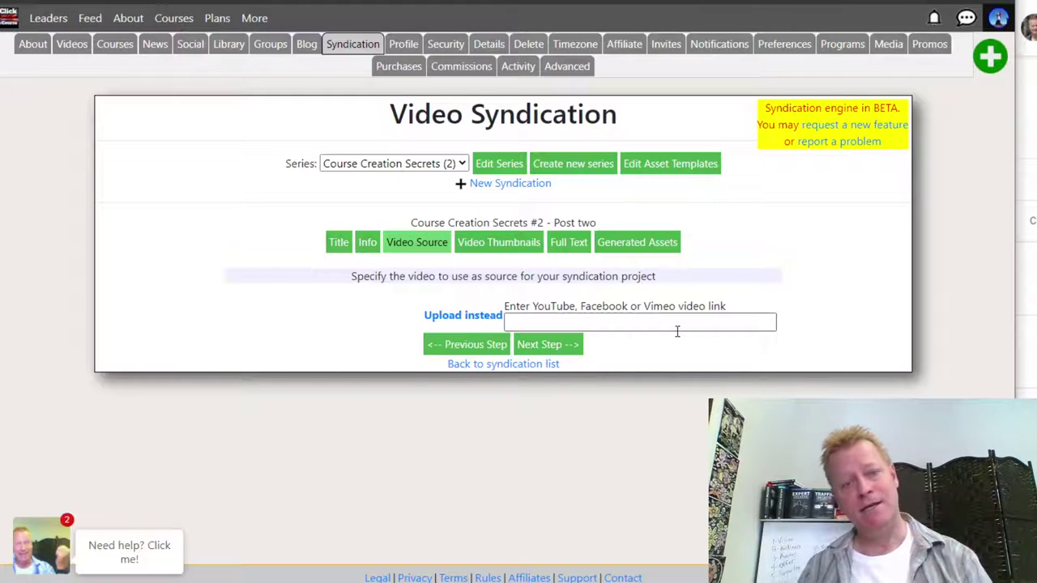
{"action": "left_click", "coordinate": [614, 324]}
{"action": "key", "text": "ctrl+v"}
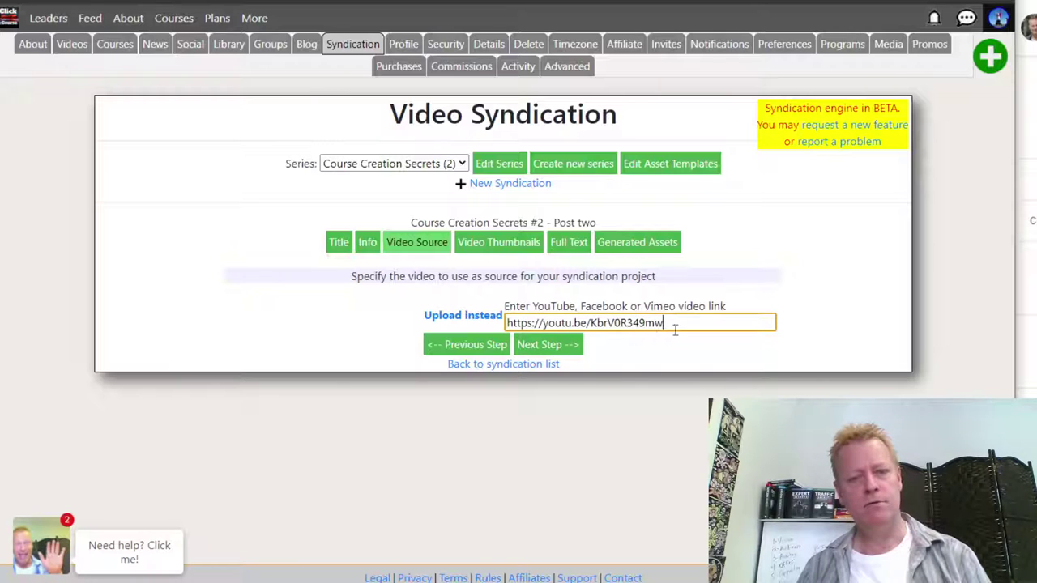
{"action": "left_click", "coordinate": [574, 349]}
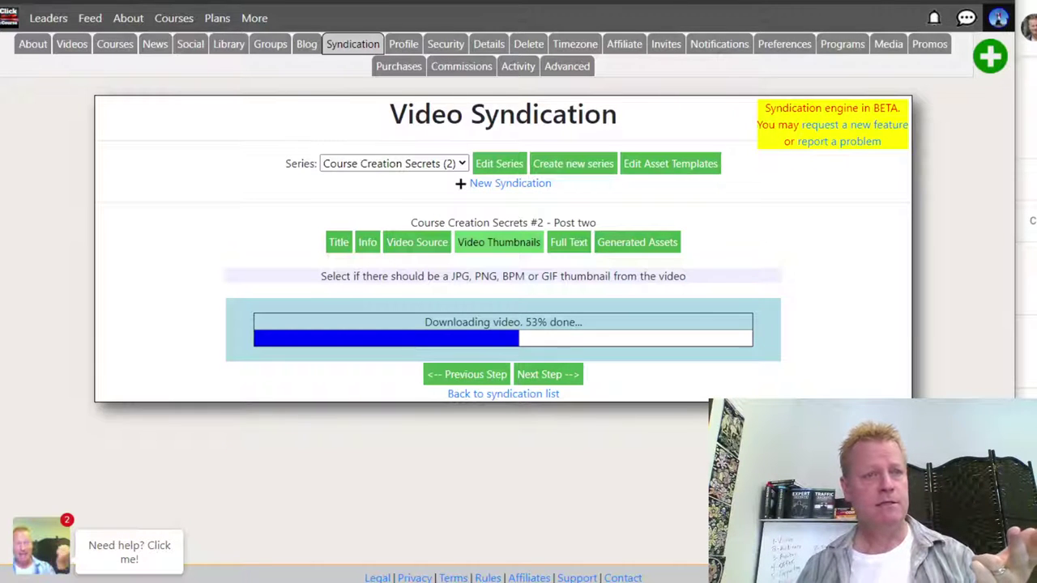
{"action": "right_click", "coordinate": [96, 21]}
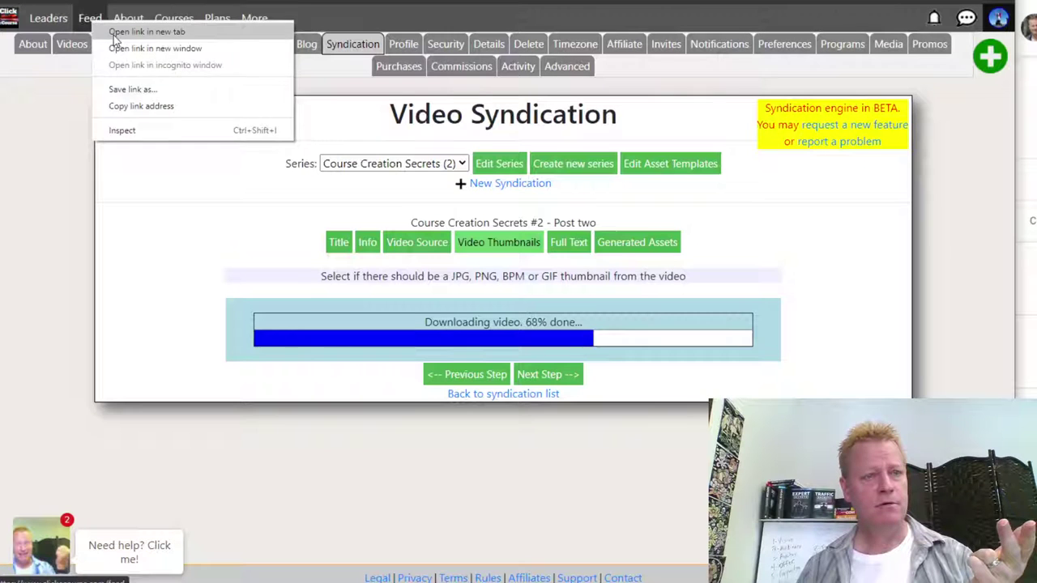
- Open the Feed page in a new tab and scroll through its lesson posts
{"action": "left_click", "coordinate": [115, 39]}
{"action": "key", "text": "ctrl+Tab"}
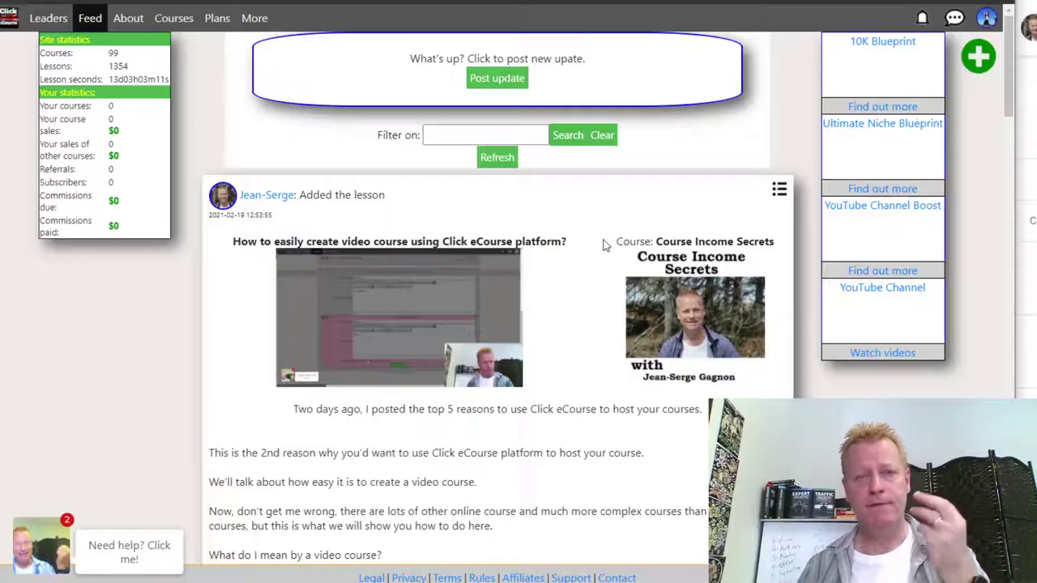
{"action": "scroll", "coordinate": [604, 244], "scroll_direction": "down", "scroll_amount": 9}
{"action": "scroll", "coordinate": [599, 250], "scroll_direction": "up", "scroll_amount": 3}
{"action": "scroll", "coordinate": [583, 252], "scroll_direction": "down", "scroll_amount": 5}
{"action": "scroll", "coordinate": [563, 243], "scroll_direction": "down", "scroll_amount": 3}
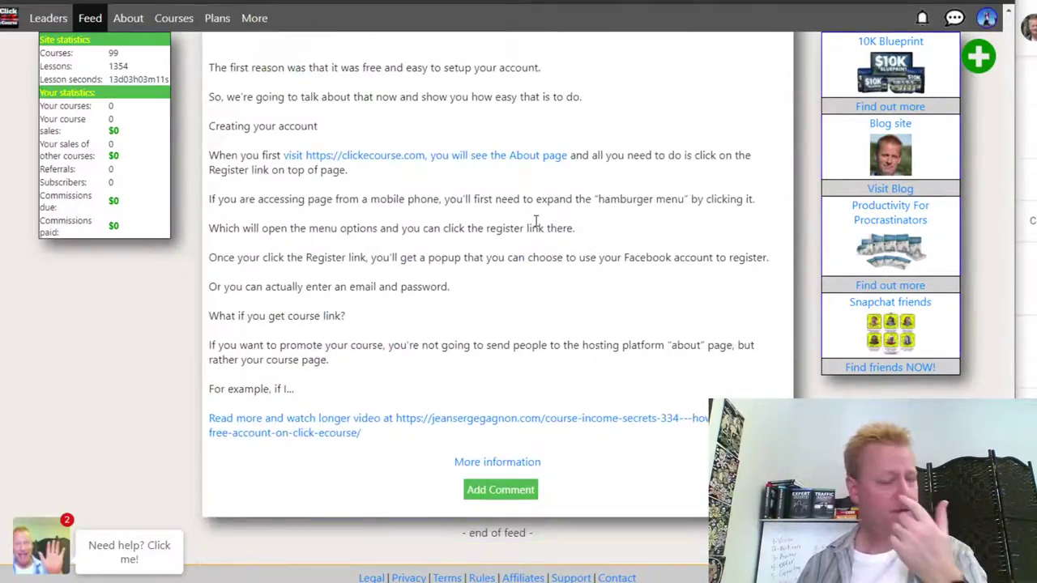
{"action": "scroll", "coordinate": [536, 221], "scroll_direction": "down", "scroll_amount": 3}
{"action": "scroll", "coordinate": [535, 346], "scroll_direction": "up", "scroll_amount": 3}
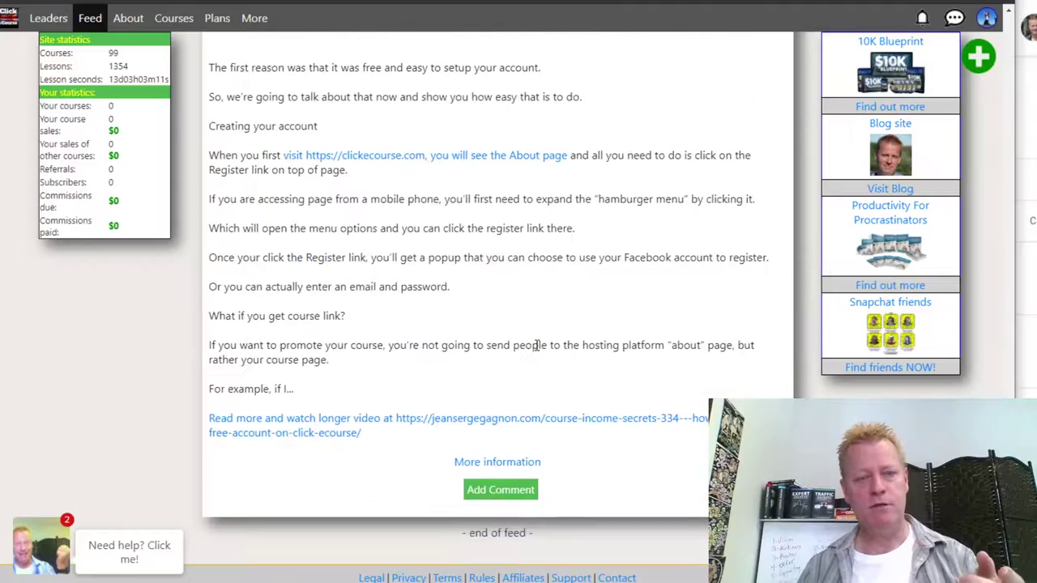
{"action": "scroll", "coordinate": [535, 345], "scroll_direction": "down", "scroll_amount": 6}
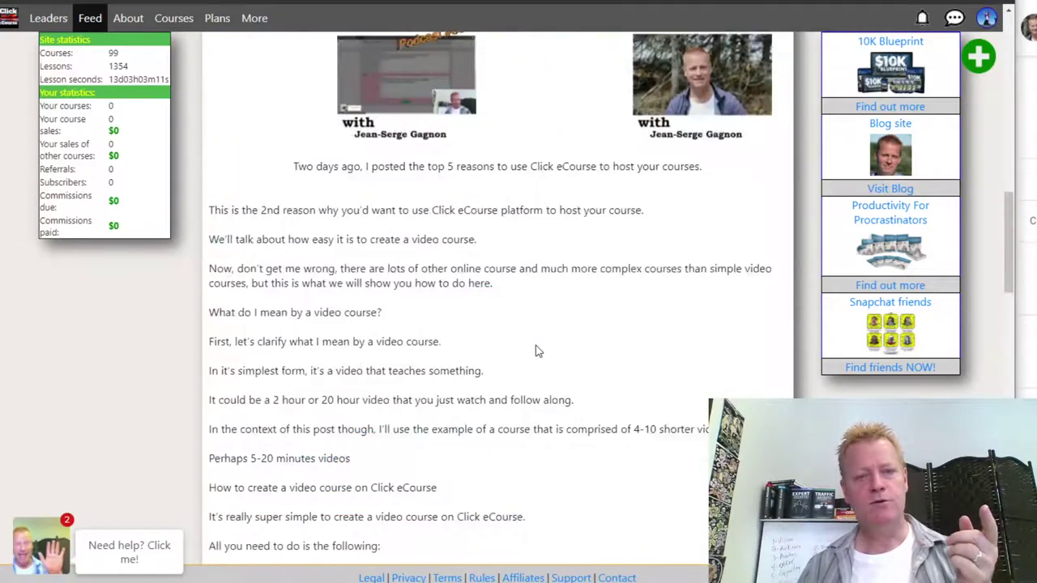
{"action": "scroll", "coordinate": [535, 345], "scroll_direction": "down", "scroll_amount": 3}
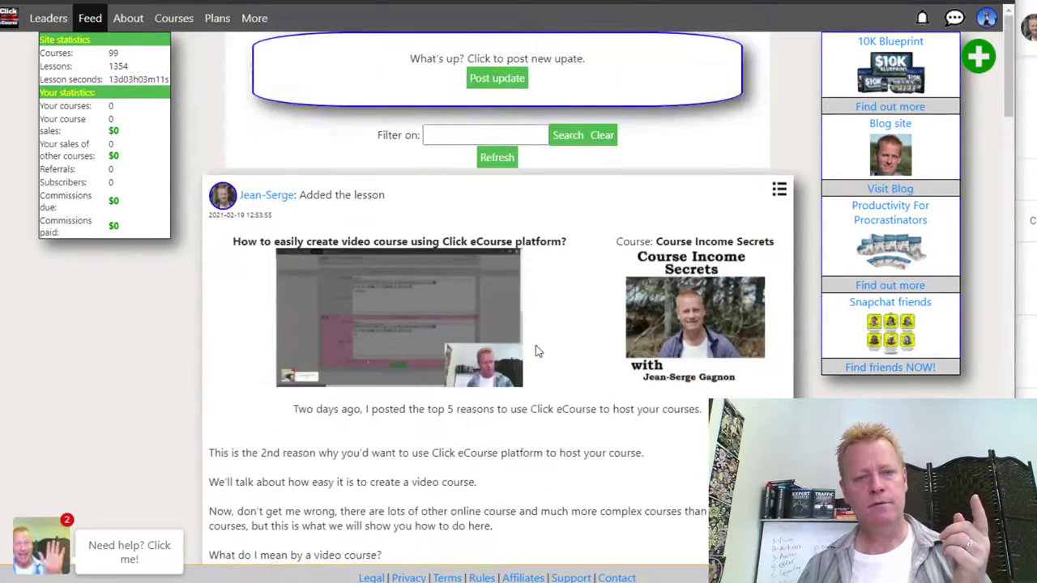
- Check the feed for new items, dismiss the 'No new items' notice, and browse back up
{"action": "left_click", "coordinate": [497, 157]}
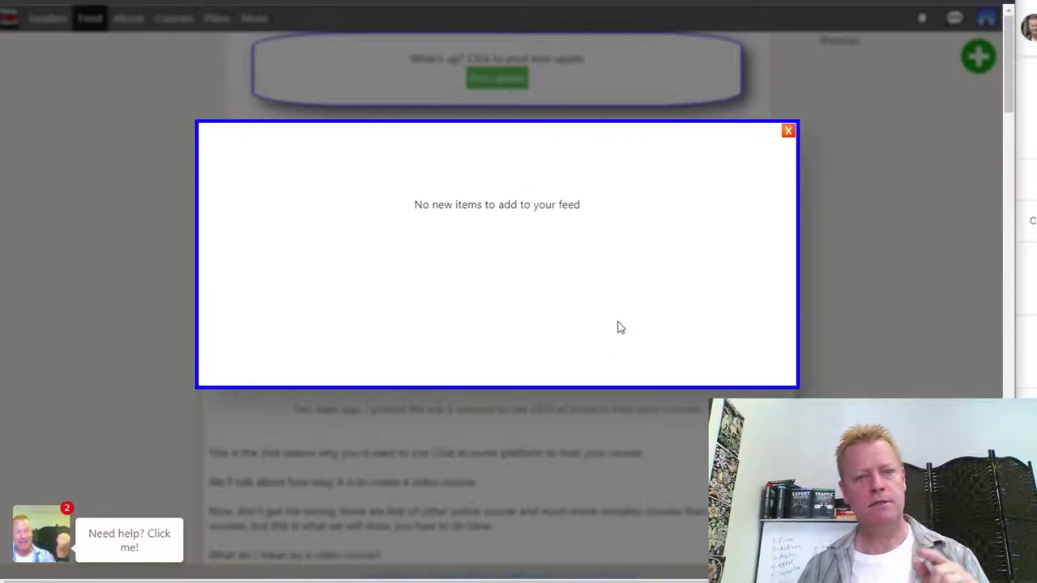
{"action": "left_click", "coordinate": [507, 321]}
{"action": "scroll", "coordinate": [518, 340], "scroll_direction": "down", "scroll_amount": 8}
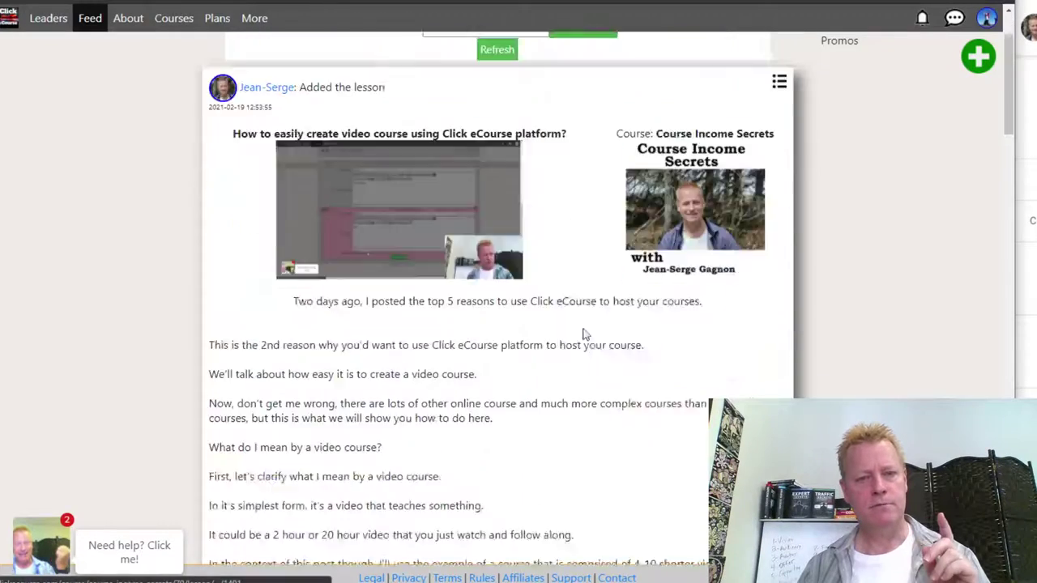
{"action": "scroll", "coordinate": [486, 336], "scroll_direction": "down", "scroll_amount": 6}
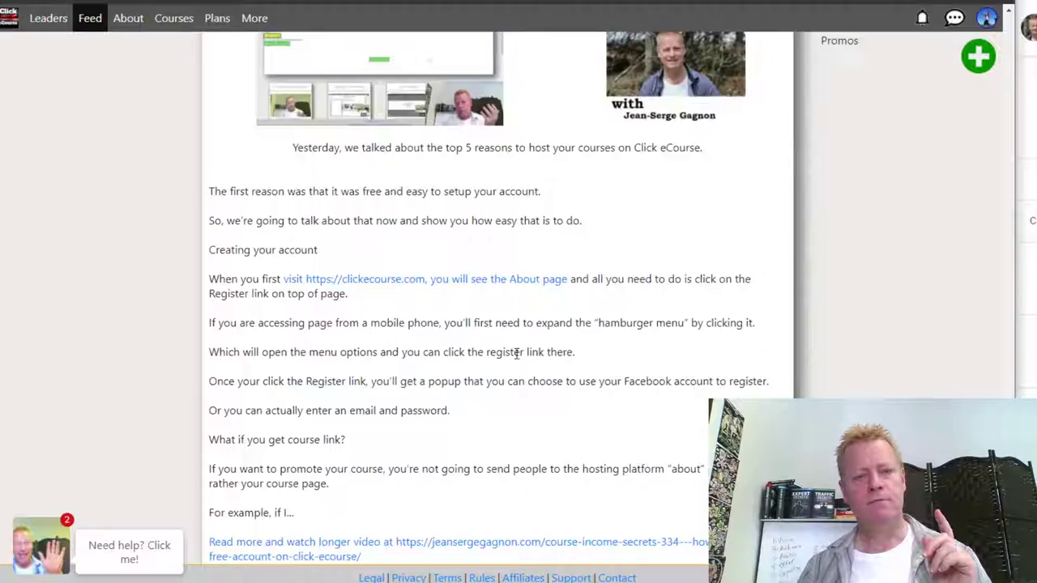
{"action": "scroll", "coordinate": [510, 342], "scroll_direction": "up", "scroll_amount": 15}
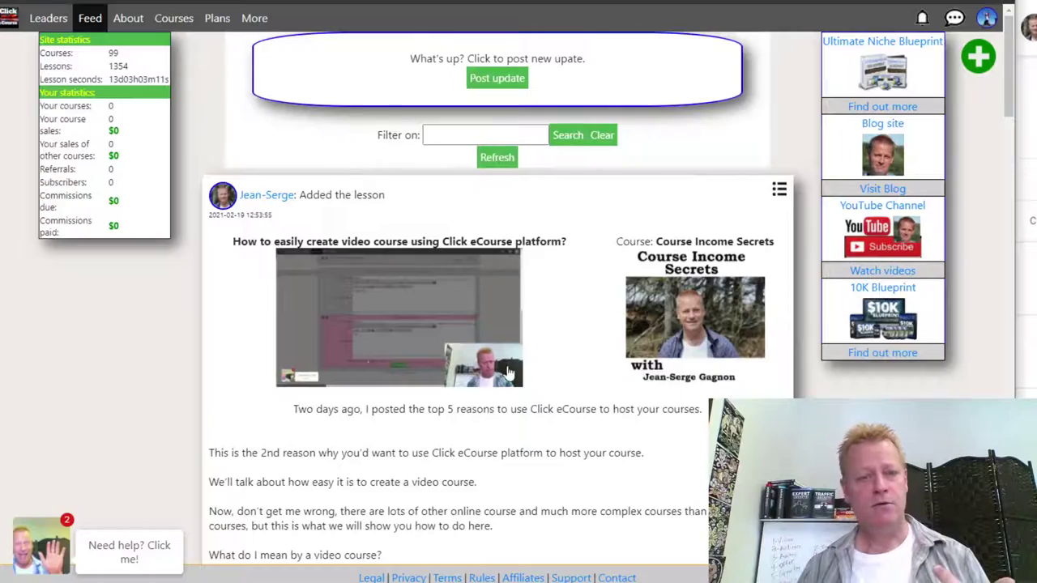
{"action": "scroll", "coordinate": [511, 348], "scroll_direction": "down", "scroll_amount": 11}
{"action": "scroll", "coordinate": [486, 324], "scroll_direction": "down", "scroll_amount": 20}
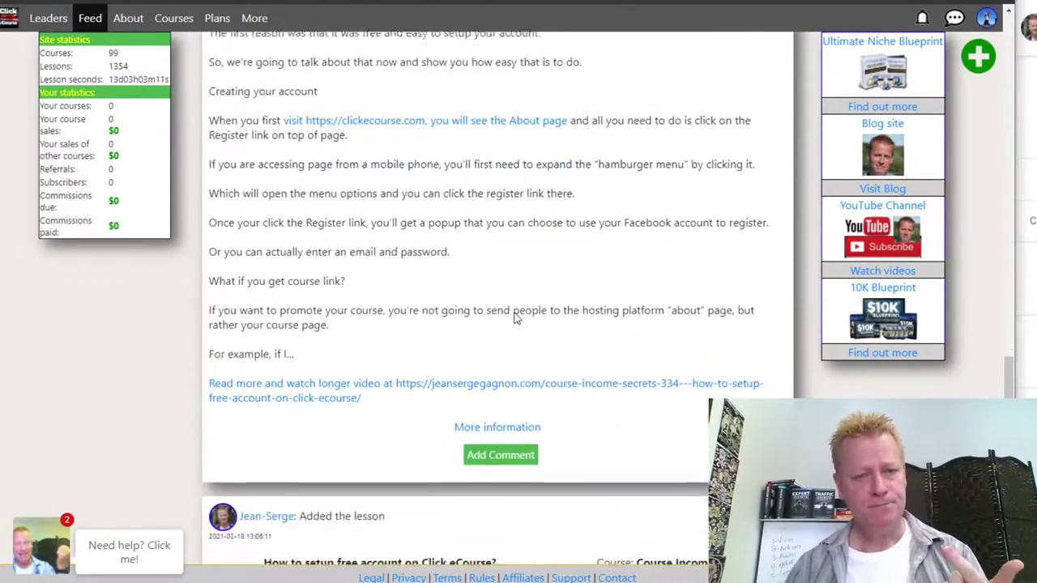
{"action": "scroll", "coordinate": [502, 328], "scroll_direction": "up", "scroll_amount": 6}
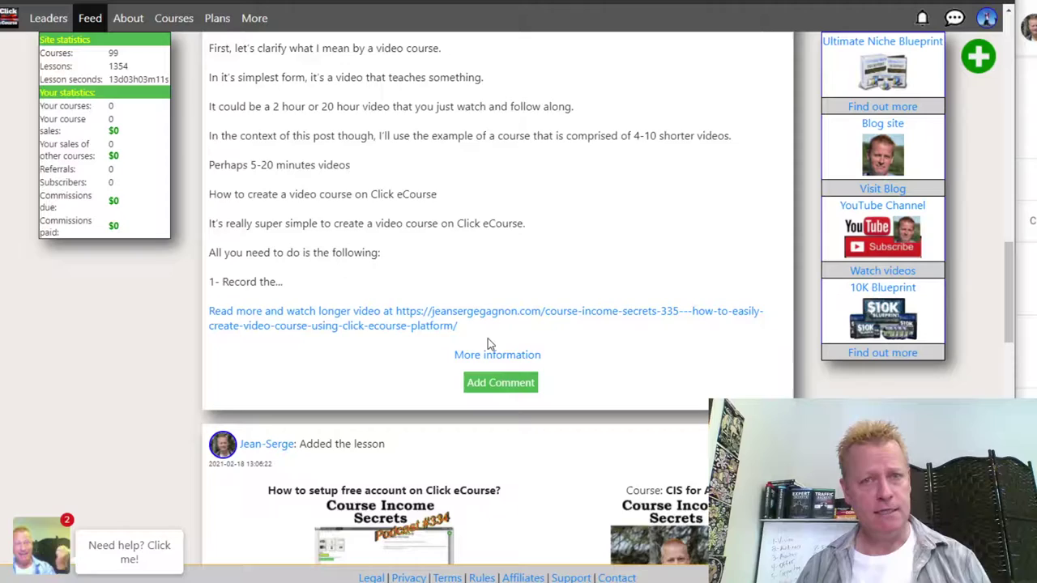
{"action": "scroll", "coordinate": [553, 361], "scroll_direction": "down", "scroll_amount": 1}
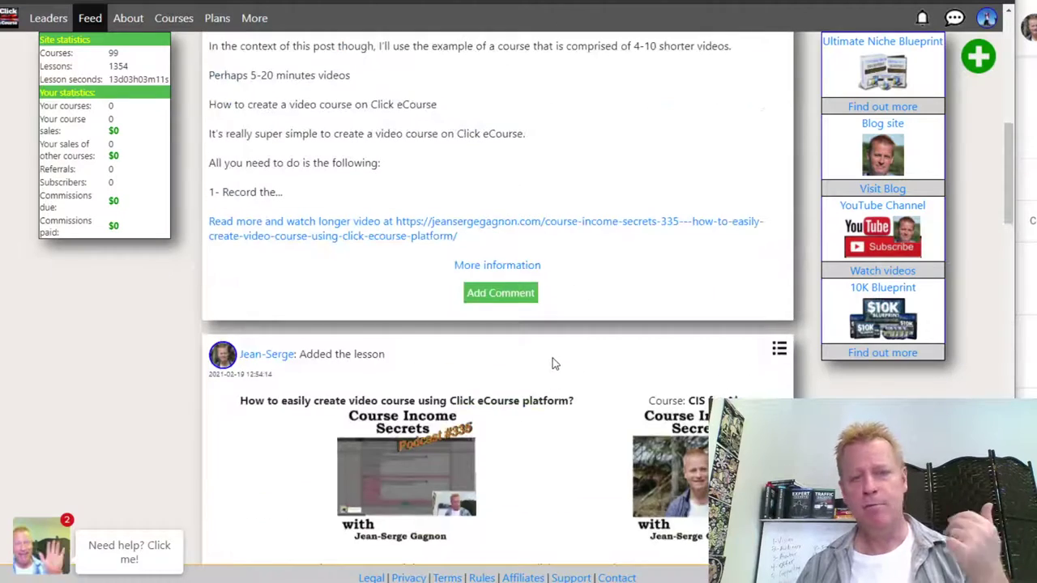
{"action": "scroll", "coordinate": [553, 364], "scroll_direction": "up", "scroll_amount": 7}
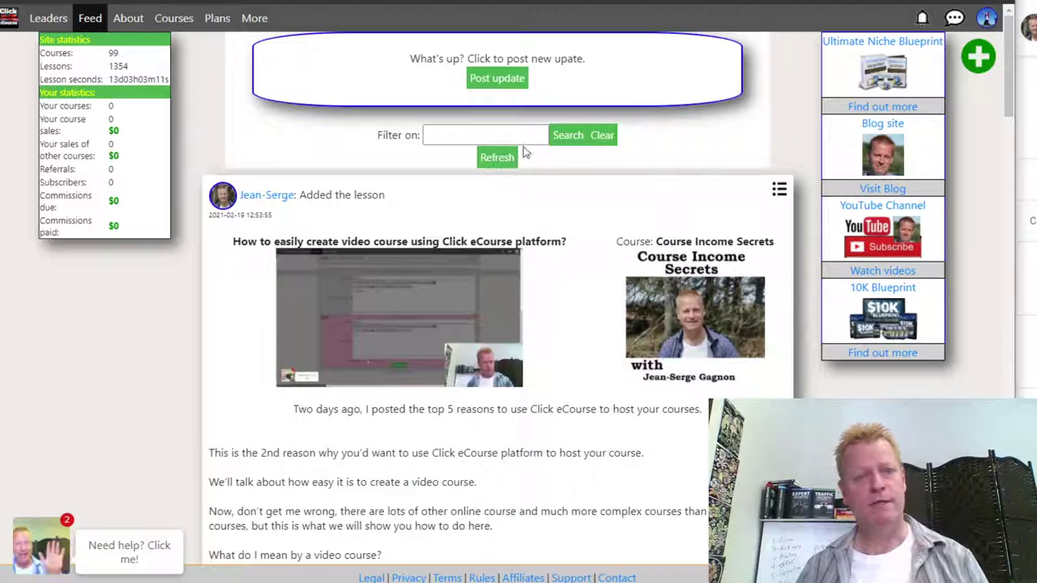
- Open a new feed update and enter 'Testing from cis337' as its summary
{"action": "left_click", "coordinate": [494, 78]}
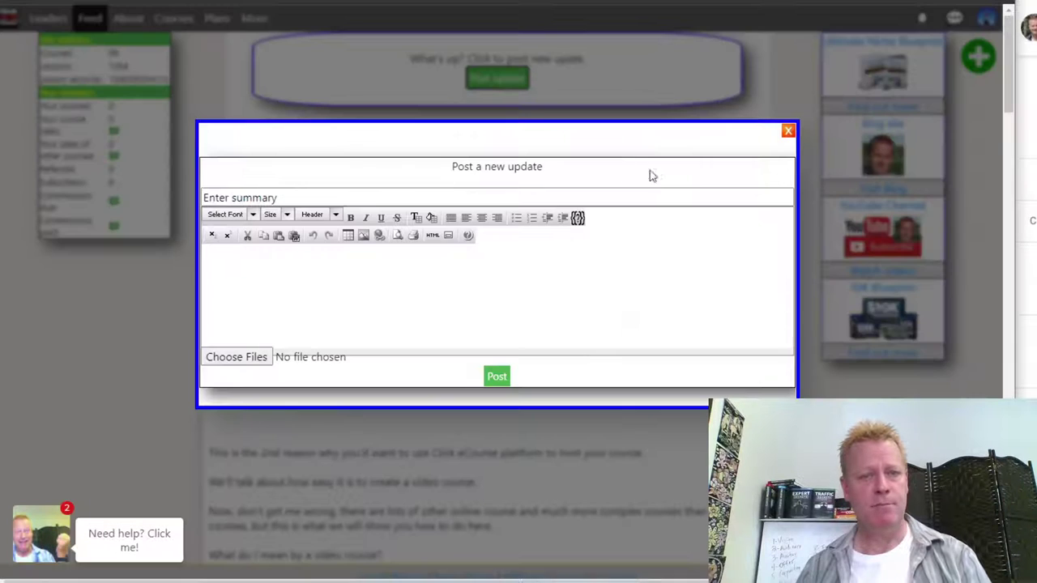
{"action": "left_click", "coordinate": [359, 197]}
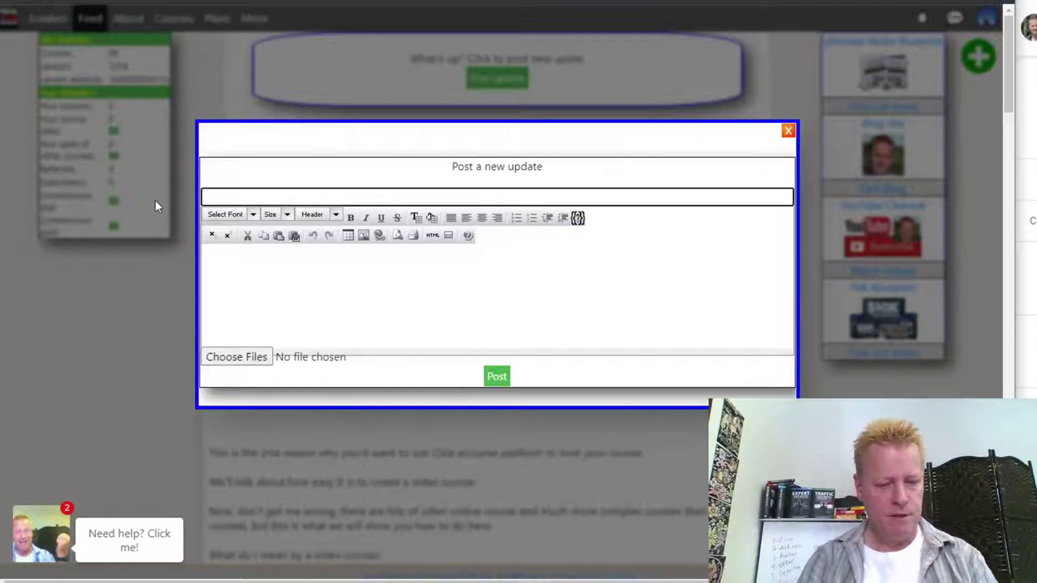
{"action": "type", "text": "Testing from is"}
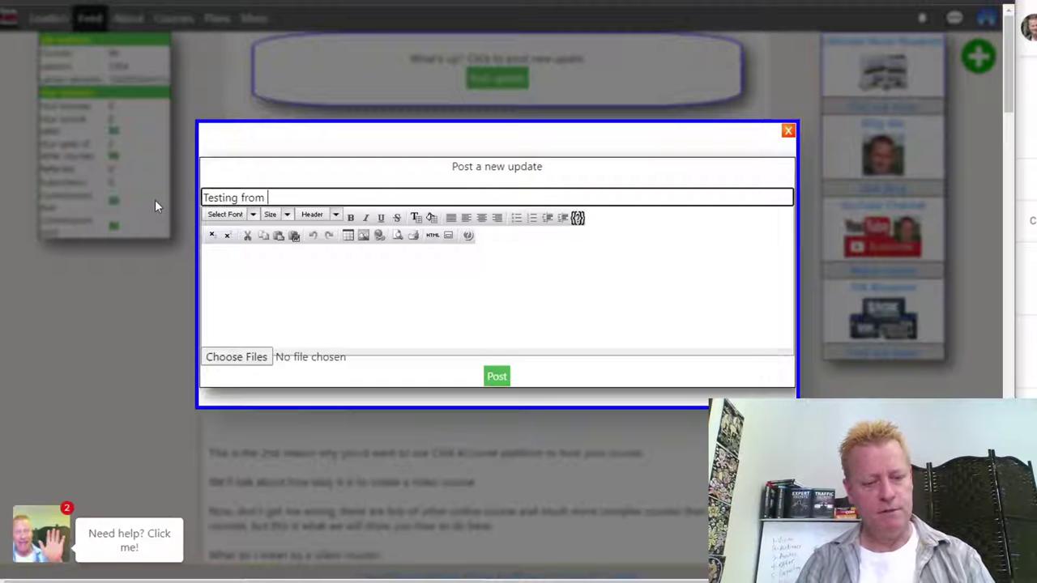
{"action": "key", "text": "BackSpace"}
{"action": "key", "text": "BackSpace"}
{"action": "type", "text": "cis"}
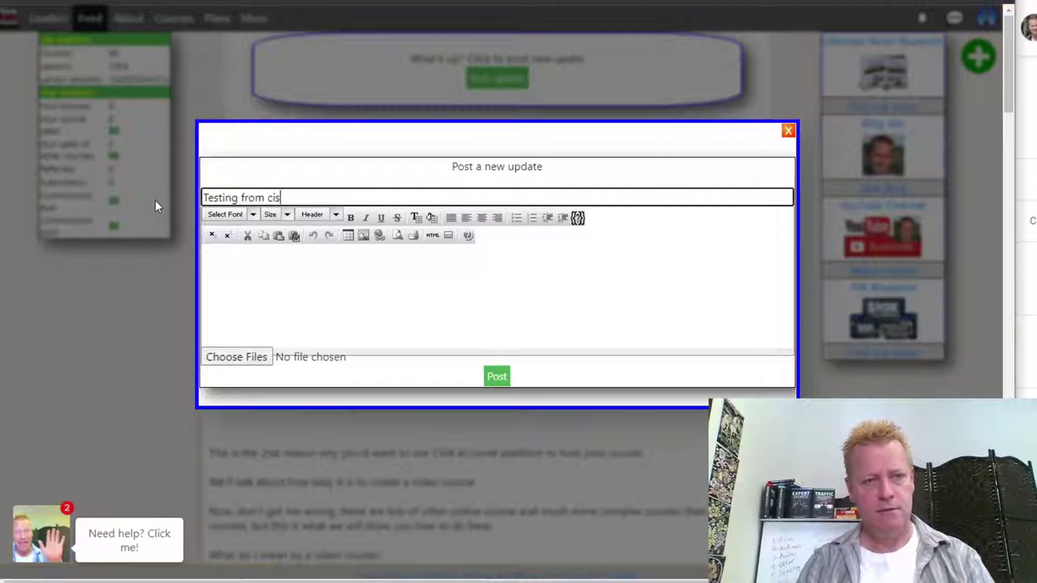
{"action": "type", "text": "33"}
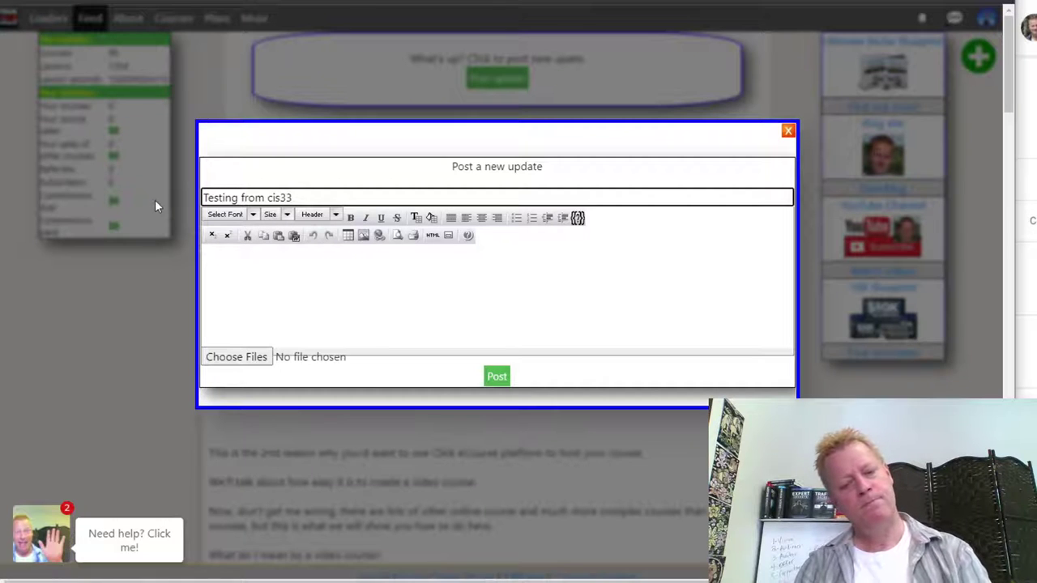
{"action": "type", "text": "7"}
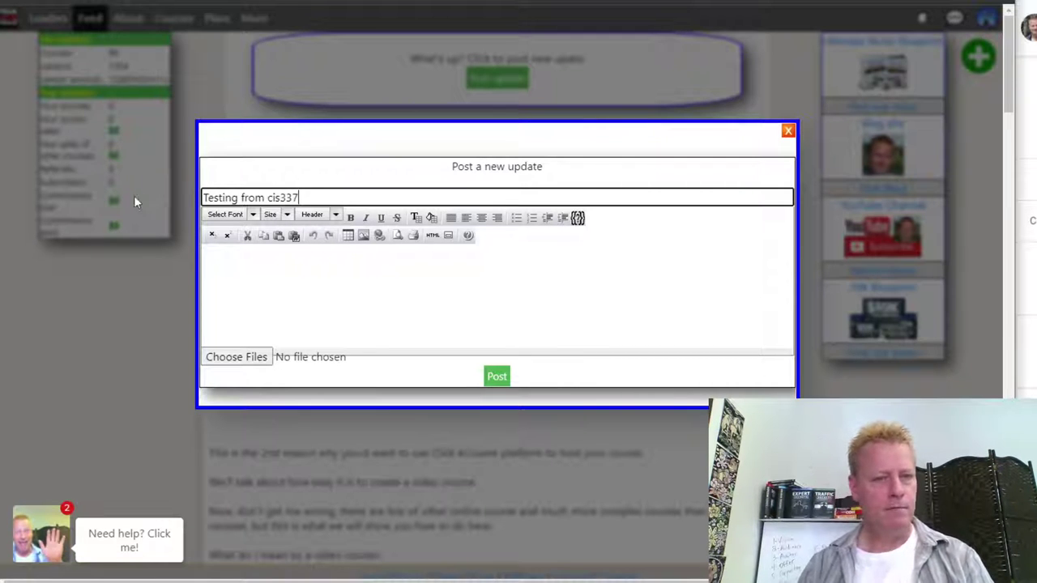
{"action": "left_click", "coordinate": [285, 284]}
- Type the body's opening sentence saying this is a test post showing how to use the news feed
{"action": "type", "text": "Thsi is"}
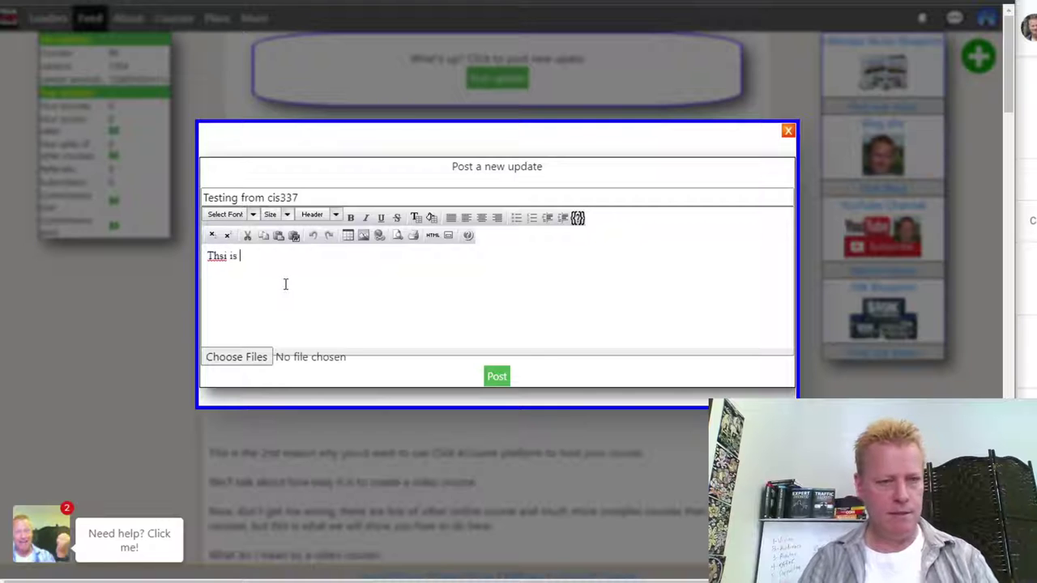
{"action": "key", "text": "BackSpace"}
{"action": "key", "text": "BackSpace"}
{"action": "key", "text": "BackSpace"}
{"action": "key", "text": "BackSpace"}
{"action": "type", "text": "is a"}
{"action": "key", "text": "BackSpace"}
{"action": "type", "text": "is a tets pist to"}
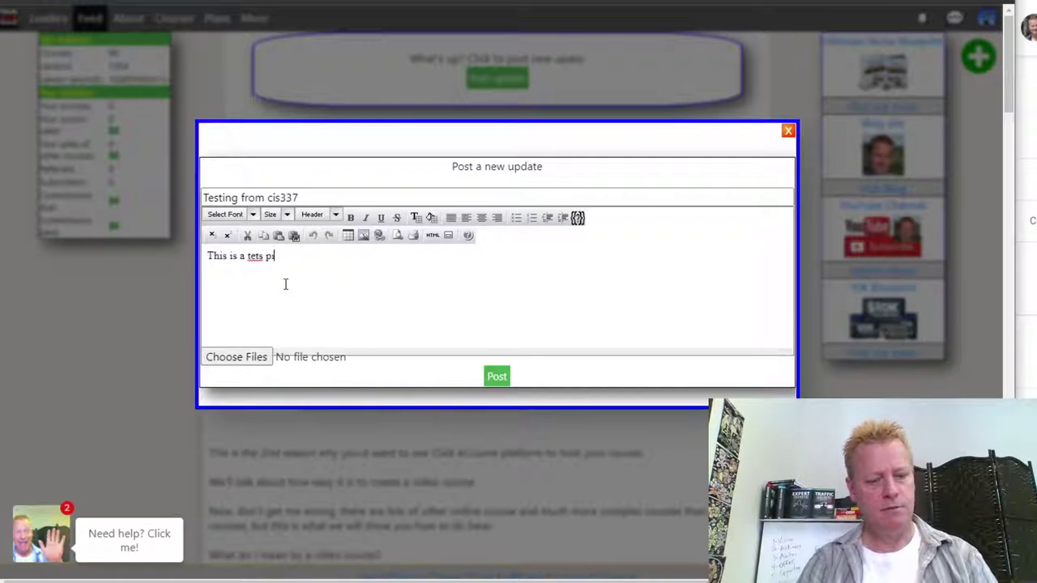
{"action": "key", "text": "BackSpace"}
{"action": "key", "text": "BackSpace"}
{"action": "key", "text": "BackSpace"}
{"action": "key", "text": "BackSpace"}
{"action": "key", "text": "BackSpace"}
{"action": "key", "text": "BackSpace"}
{"action": "key", "text": "BackSpace"}
{"action": "key", "text": "BackSpace"}
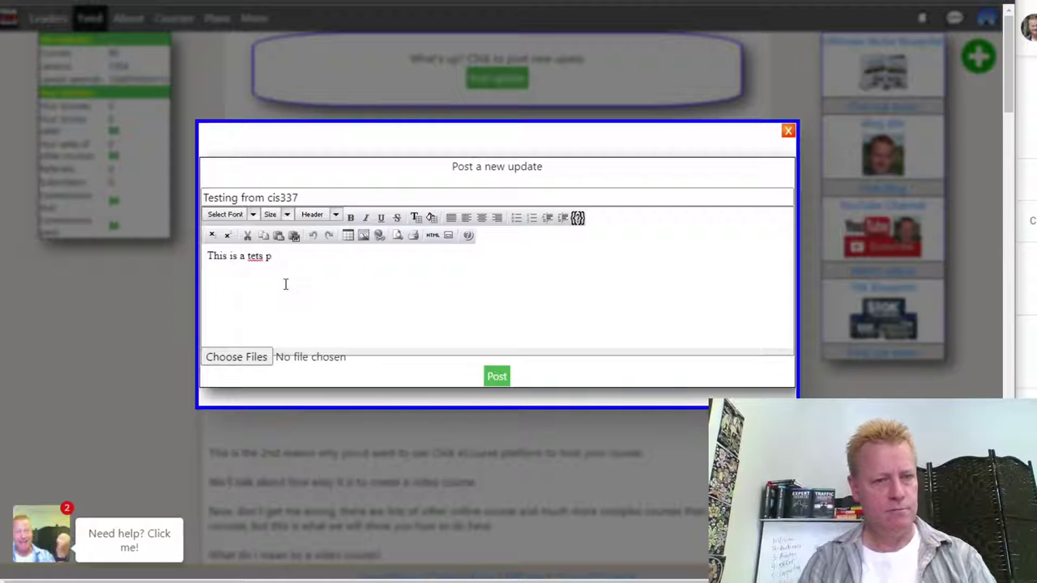
{"action": "type", "text": "st post to who "}
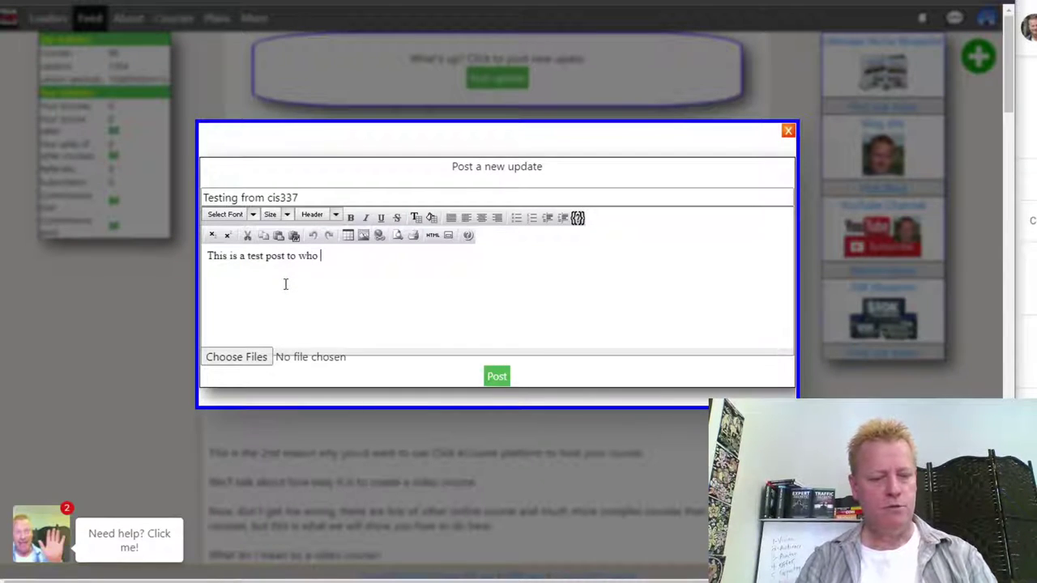
{"action": "type", "text": "how to use the news feed."}
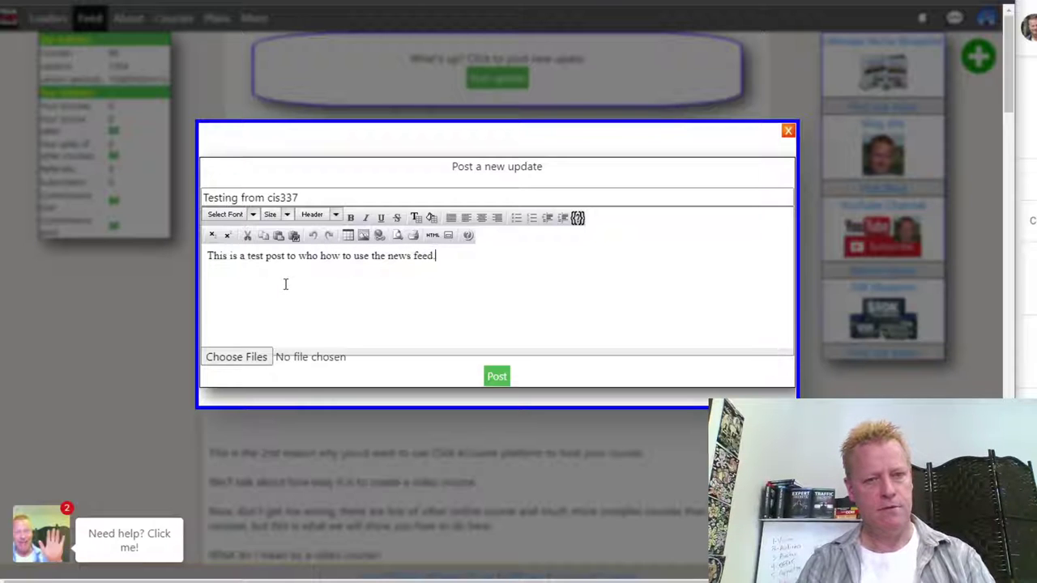
{"action": "key", "text": "Return"}
- Add a paragraph on posting text, images, videos or files and how the algorithm picks what users see
{"action": "type", "text": "You can "}
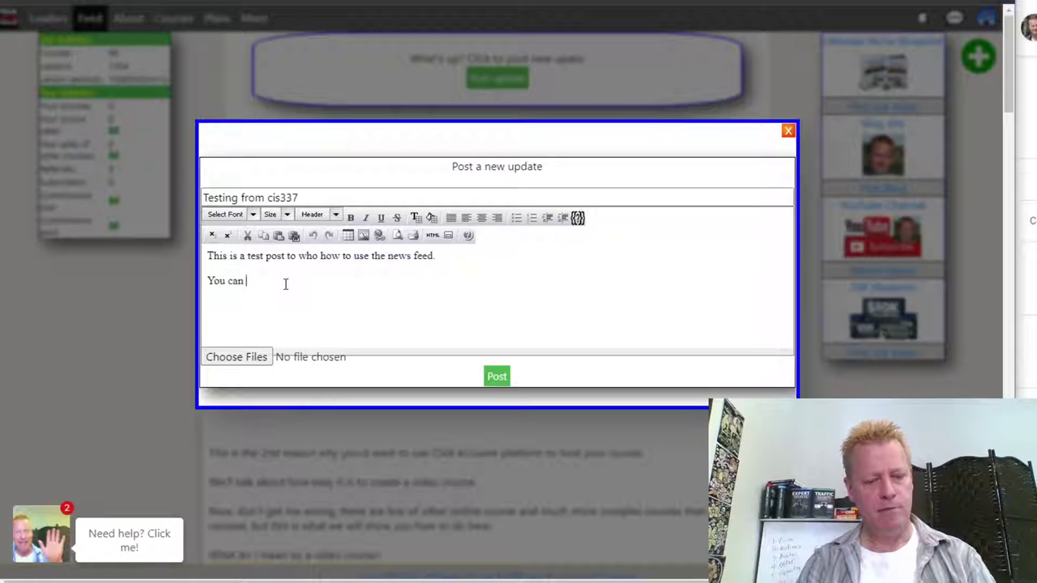
{"action": "type", "text": "post text like this or "}
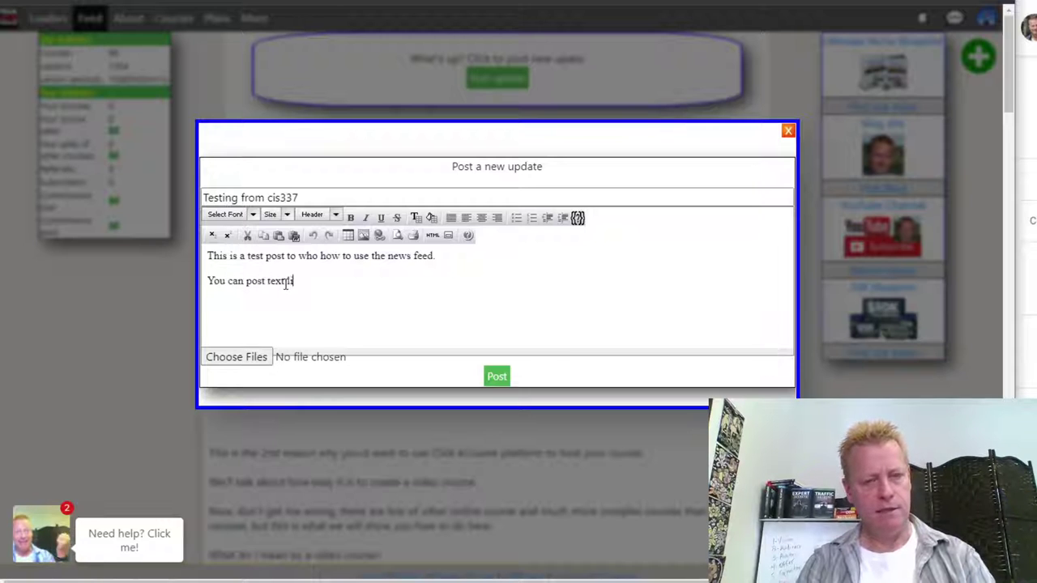
{"action": "type", "text": "addeimag"}
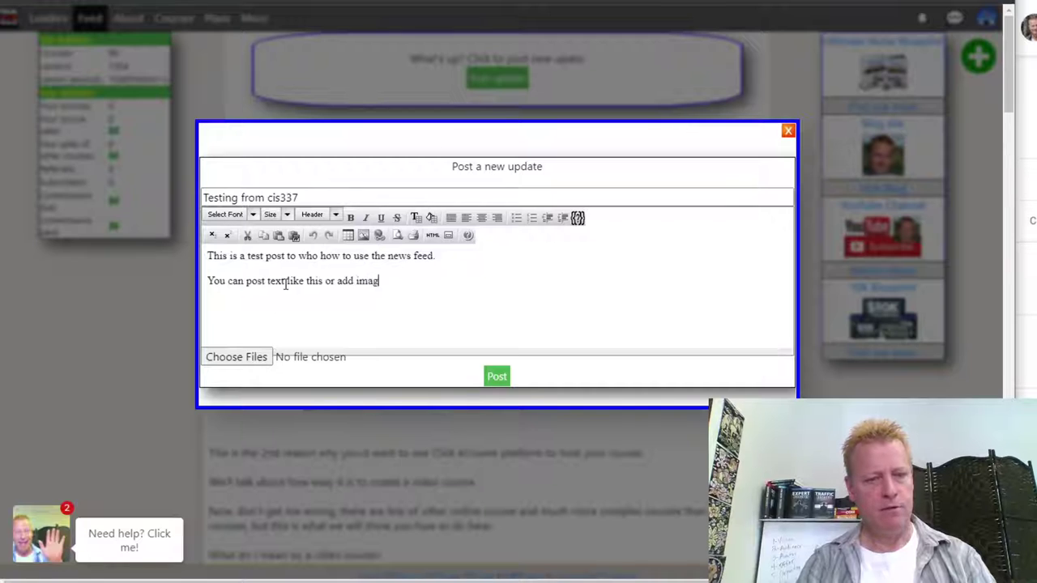
{"action": "type", "text": "es, videos or other files"}
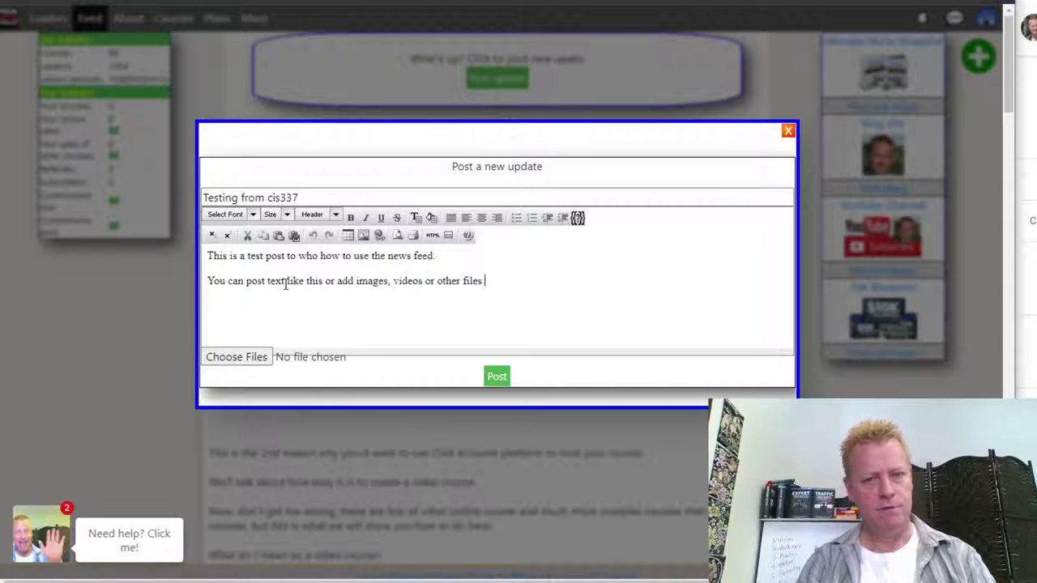
{"action": "type", "text": " so that othe"}
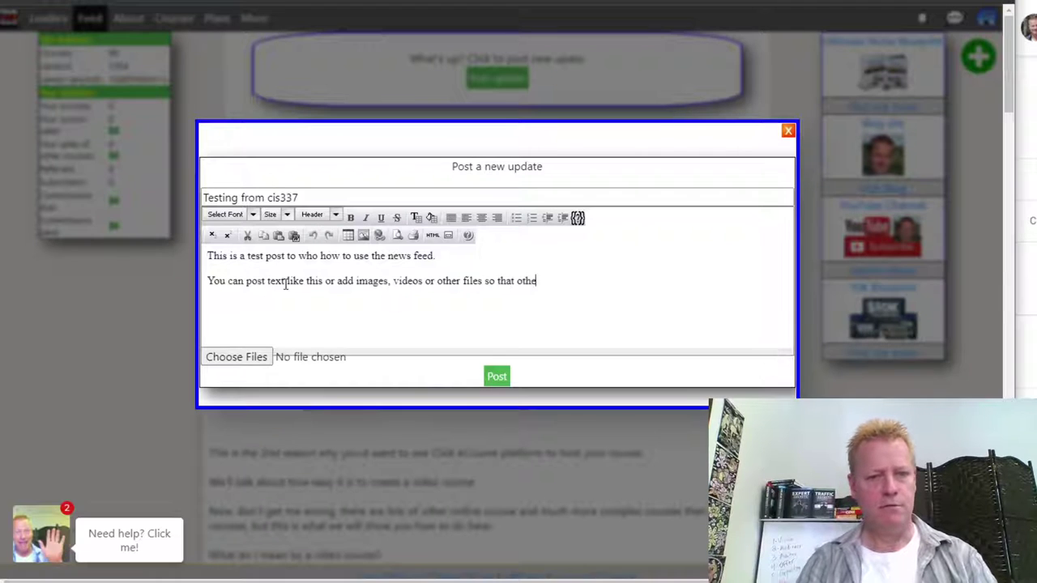
{"action": "type", "text": "rs will be a"}
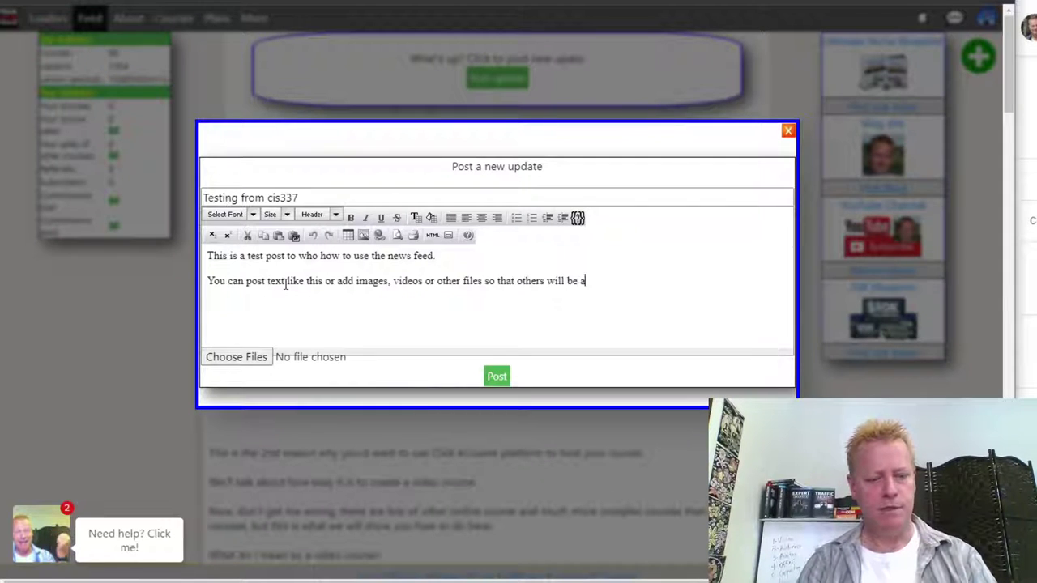
{"action": "type", "text": "ble to see and access them"}
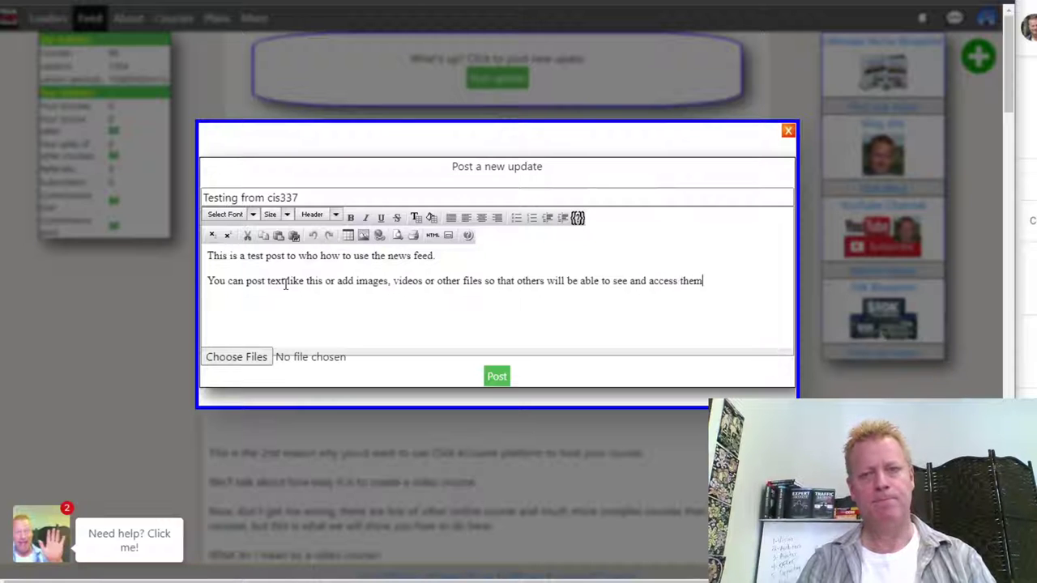
{"action": "type", "text": "The feed is public, "}
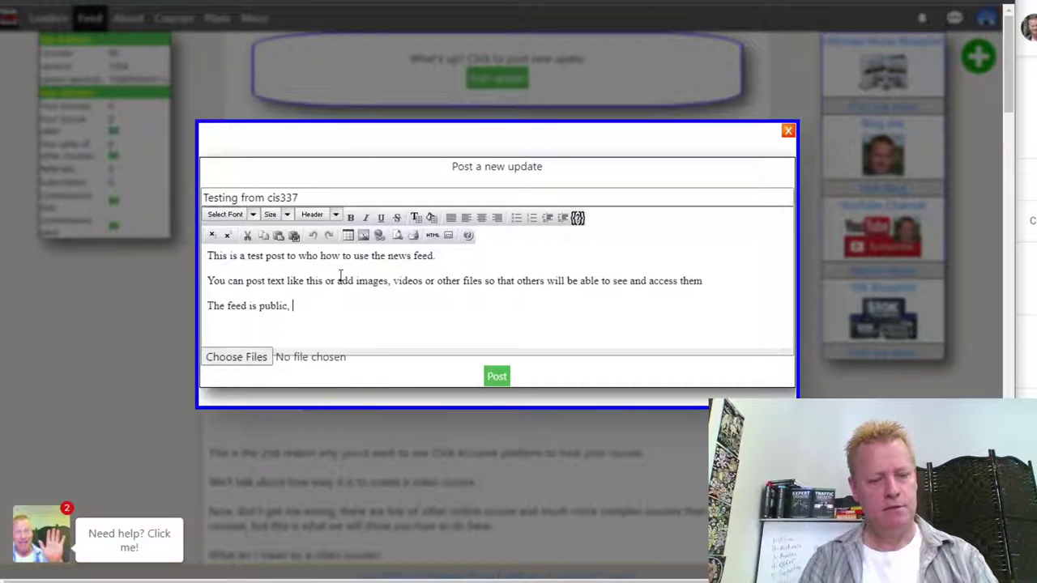
{"action": "type", "text": "so any"}
{"action": "type", "text": "one"}
{"action": "key", "text": "BackSpace"}
{"action": "type", "text": "e might see "}
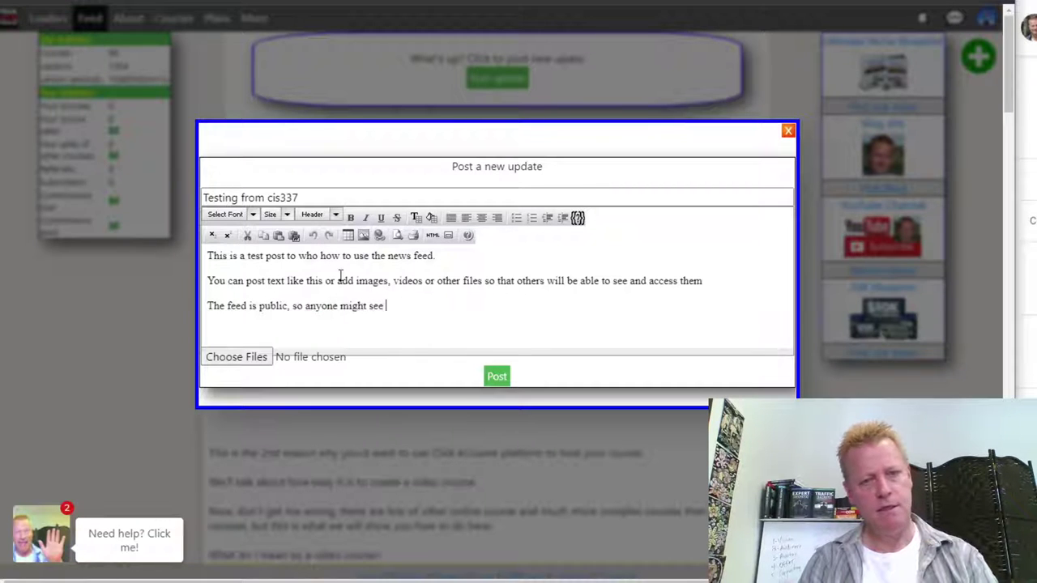
{"action": "type", "text": "it - but it"}
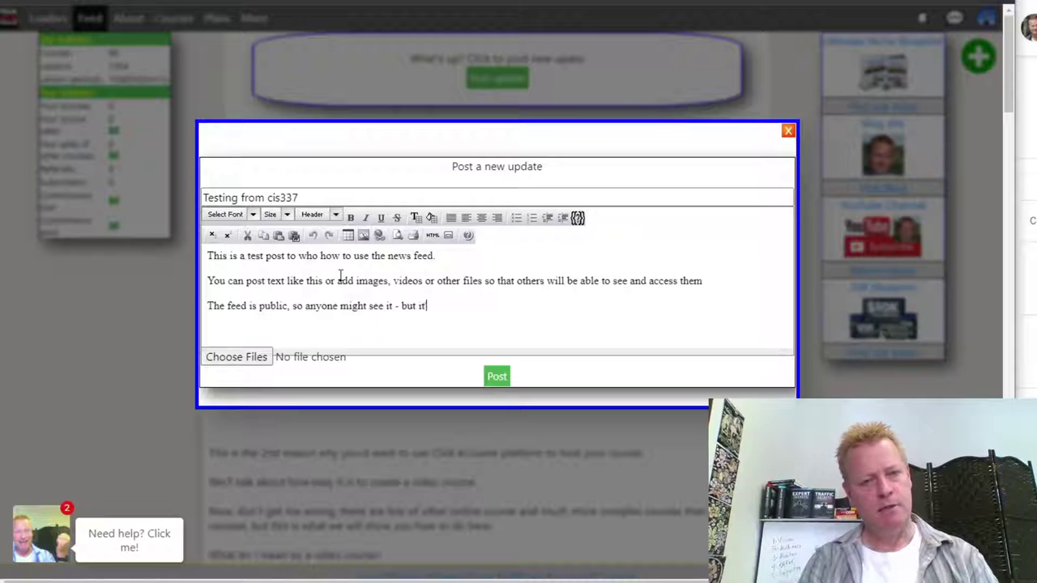
{"action": "type", "text": "'s now all automatic, there is some "}
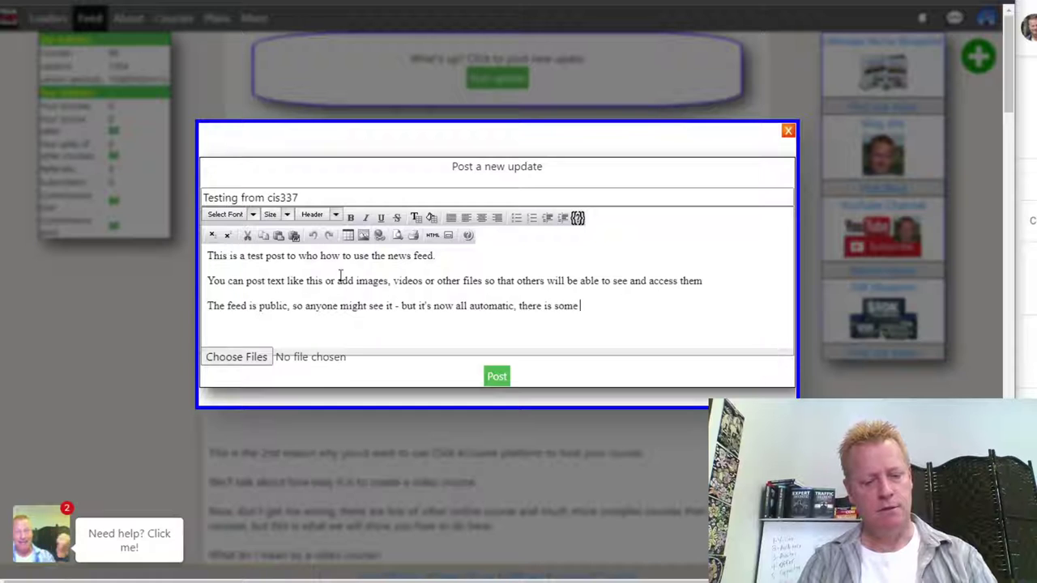
{"action": "type", "text": "randomness "}
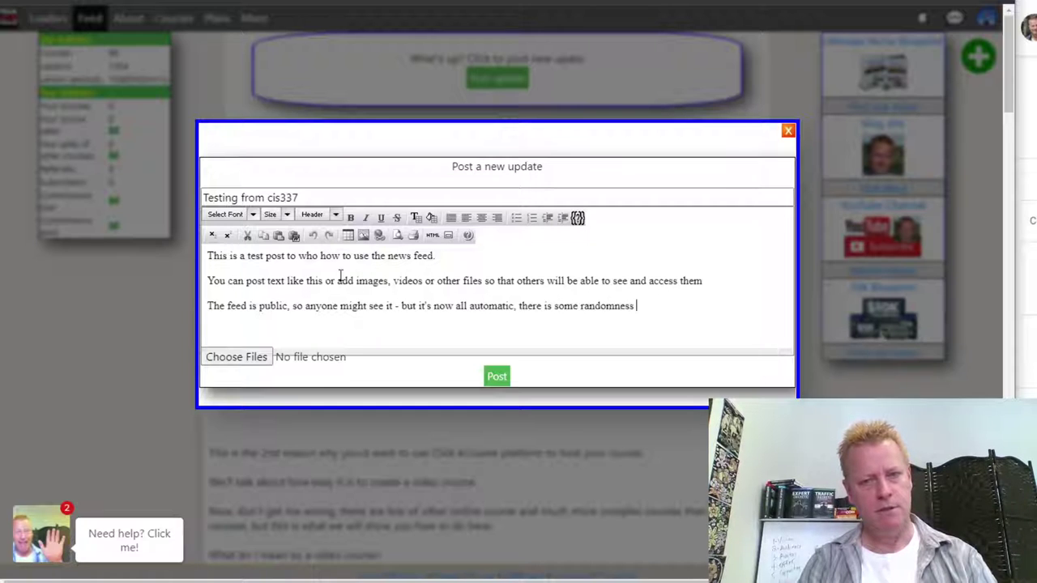
{"action": "type", "text": "to the algo"}
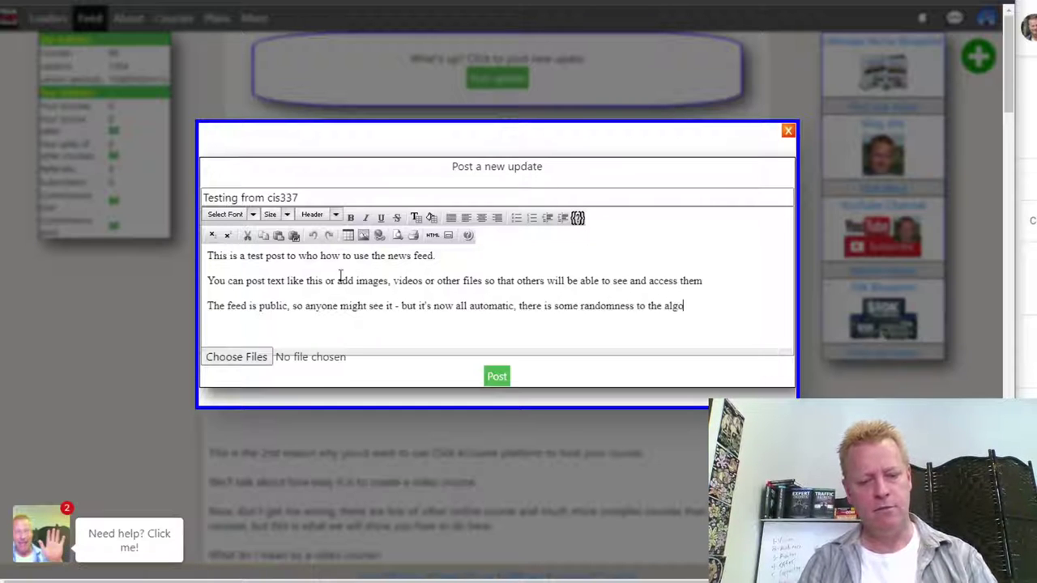
{"action": "type", "text": "rithm that ecide"}
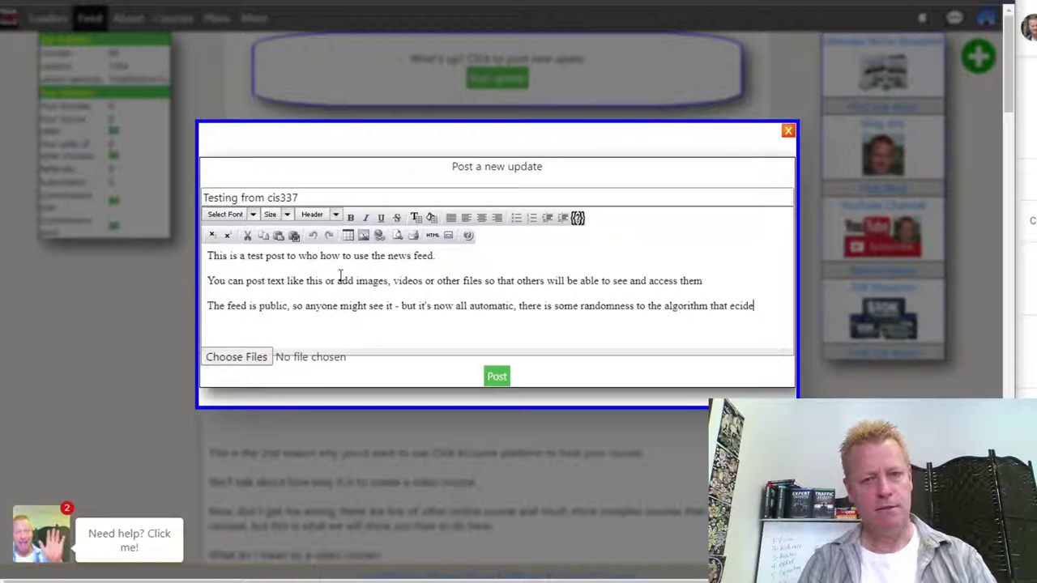
{"action": "key", "text": "BackSpace"}
{"action": "key", "text": "BackSpace"}
{"action": "key", "text": "BackSpace"}
{"action": "key", "text": "BackSpace"}
{"action": "key", "text": "BackSpace"}
{"action": "type", "text": "dec"}
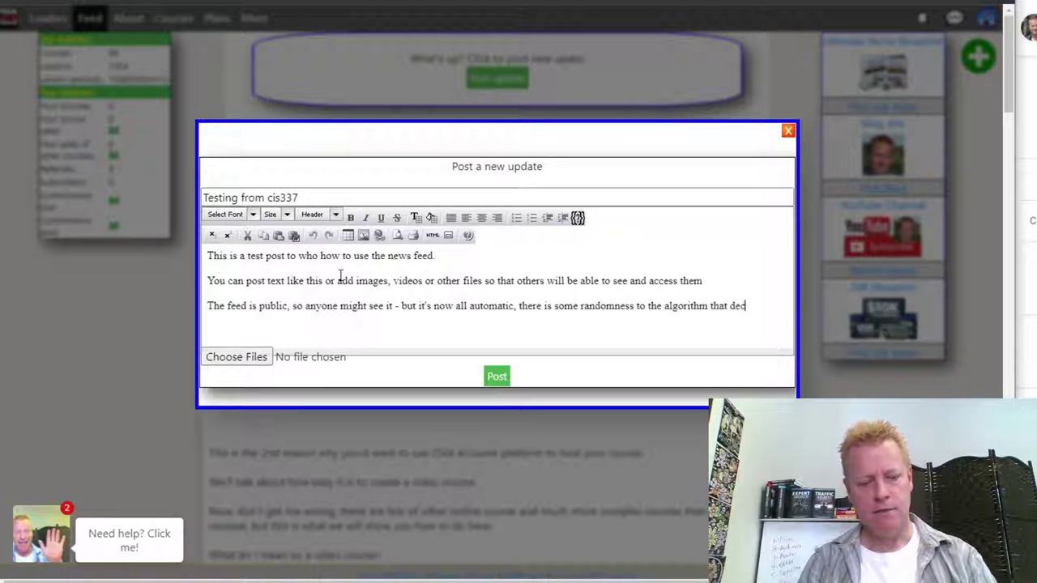
{"action": "type", "text": "ides whT"}
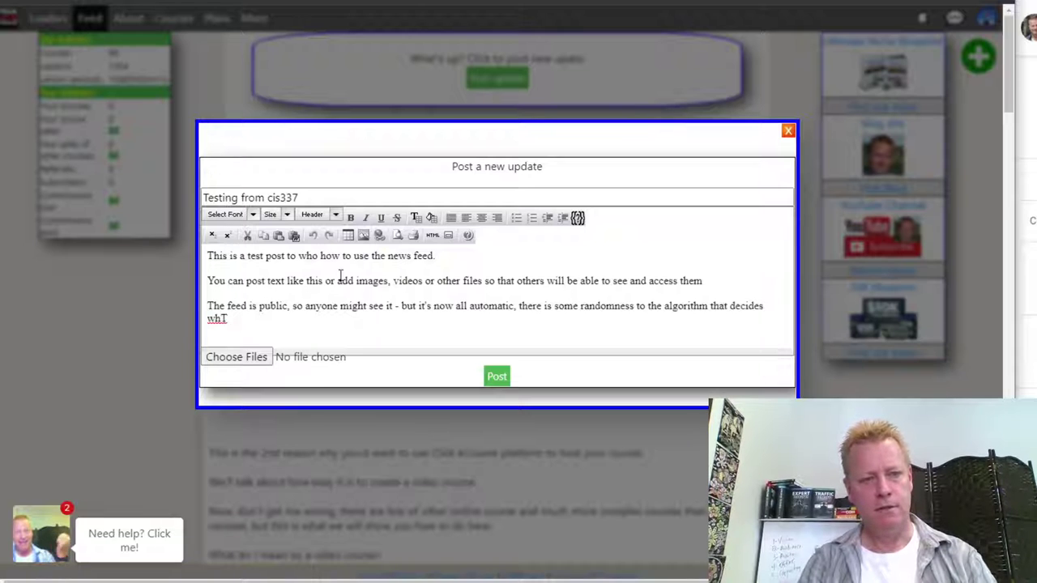
{"action": "key", "text": "BackSpace"}
{"action": "type", "text": "AT"}
{"action": "key", "text": "BackSpace"}
{"action": "key", "text": "BackSpace"}
{"action": "type", "text": "at each "}
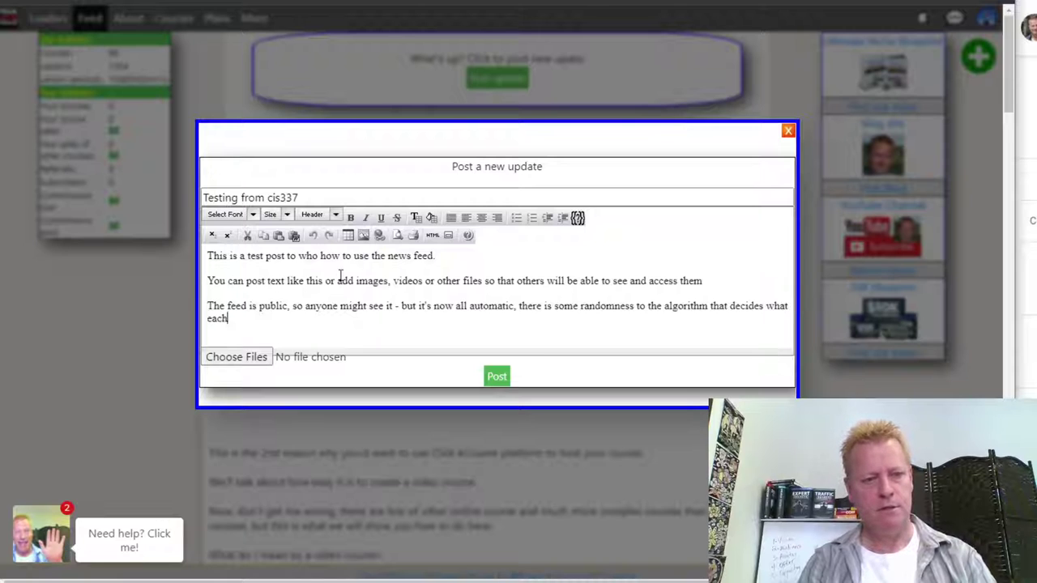
{"action": "type", "text": "user seesn"}
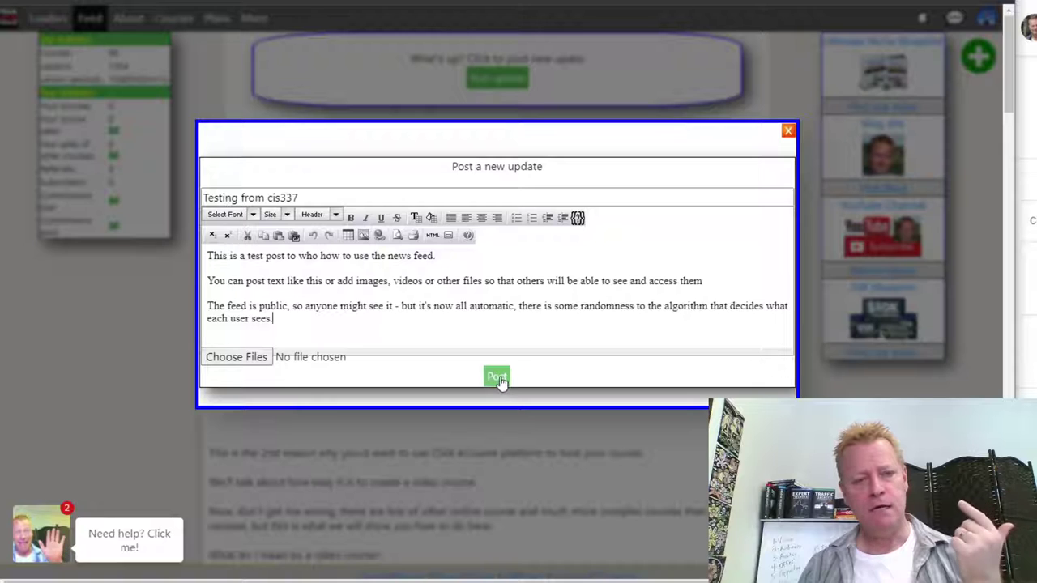
- Retitle the update 'What is a feed post for?' and insert 'from cis337' into the first sentence
{"action": "left_click_drag", "start_coordinate": [308, 196], "coordinate": [194, 197]}
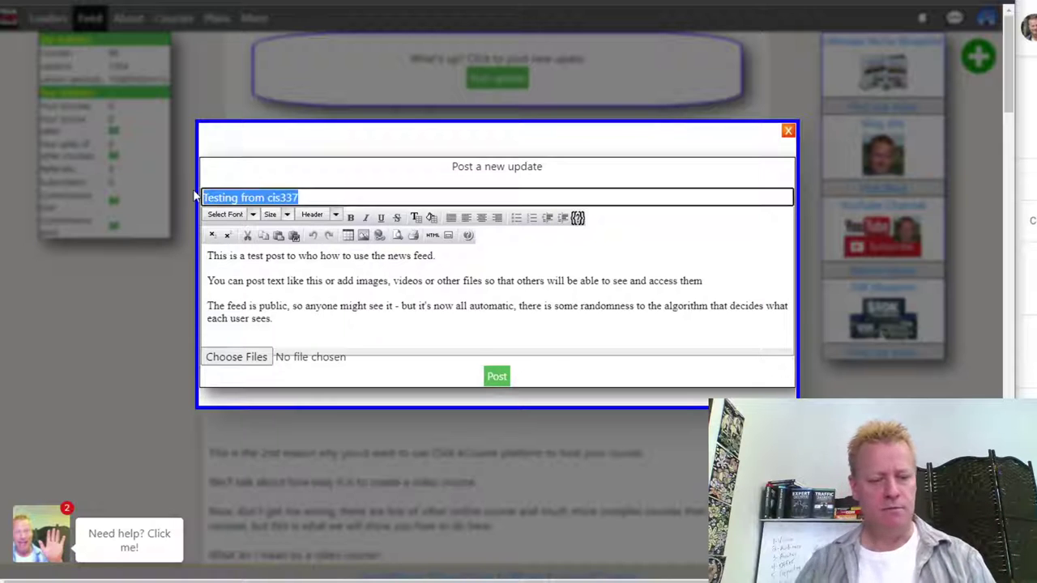
{"action": "type", "text": "What is a feed post for?"}
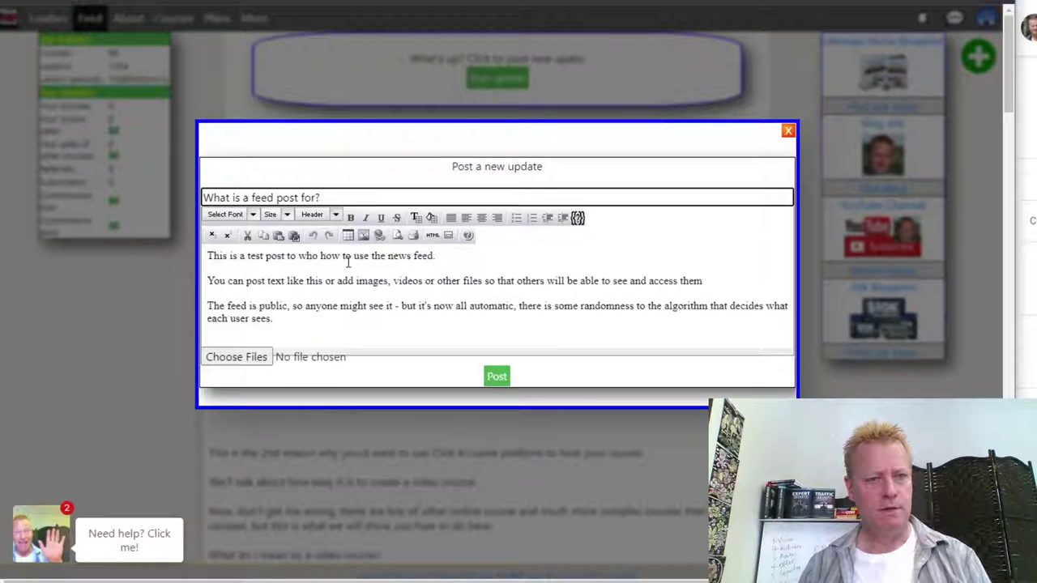
{"action": "left_click", "coordinate": [287, 256]}
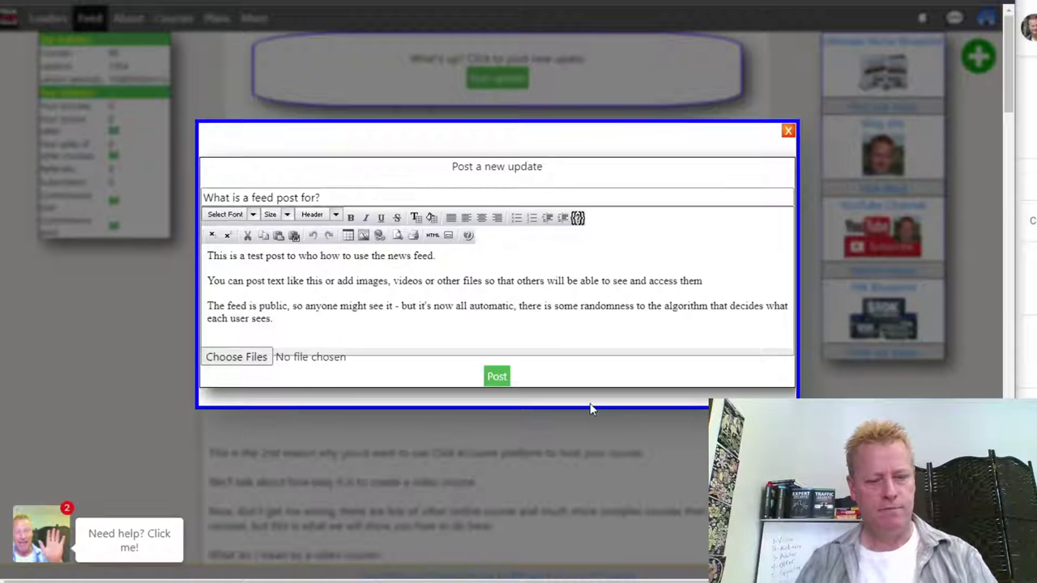
{"action": "type", "text": "from cis"}
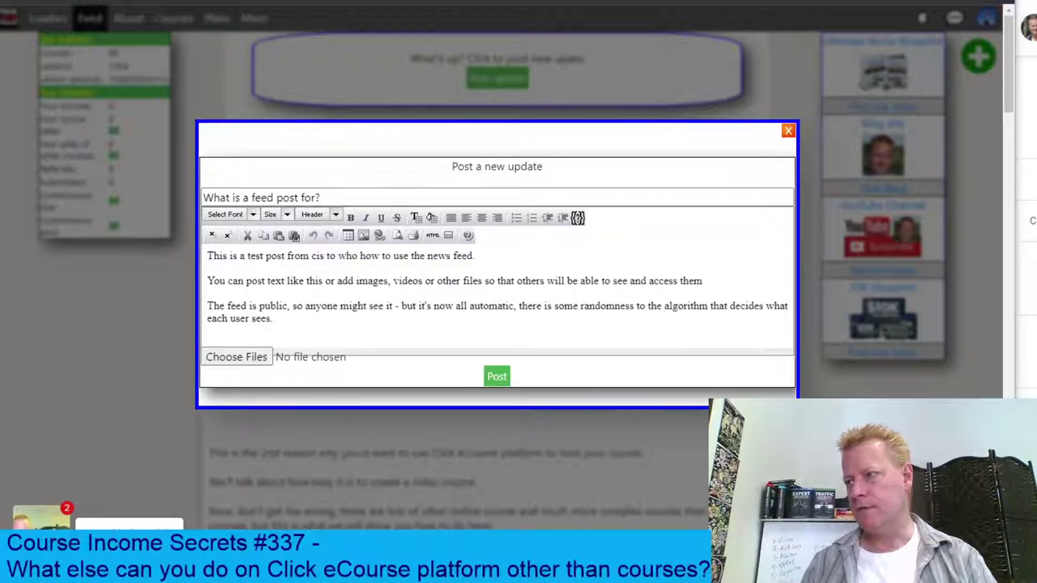
{"action": "left_click", "coordinate": [324, 256]}
{"action": "type", "text": "337"}
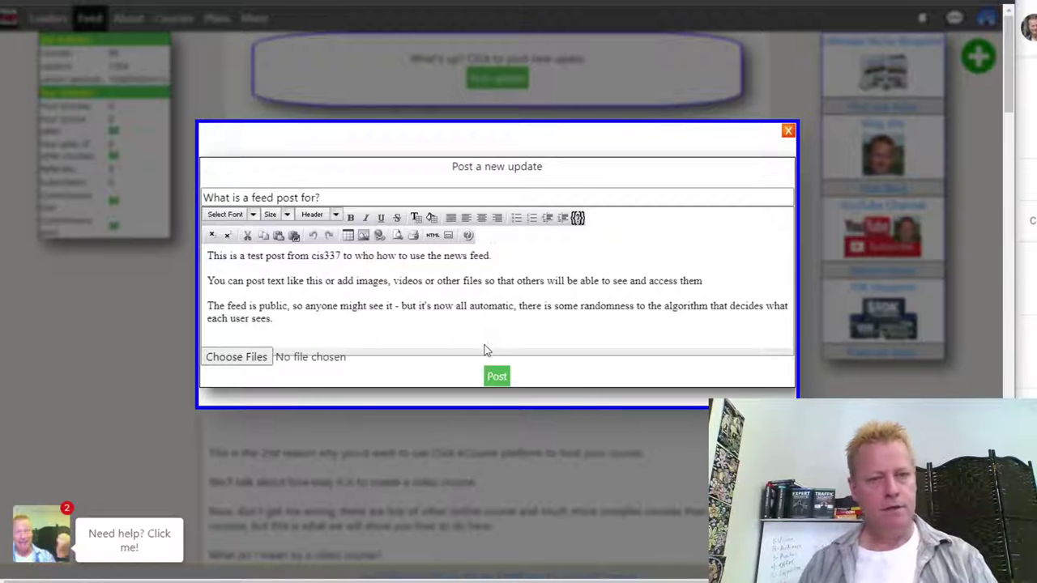
- Publish the post to the news feed, then start another new update
{"action": "left_click", "coordinate": [499, 378]}
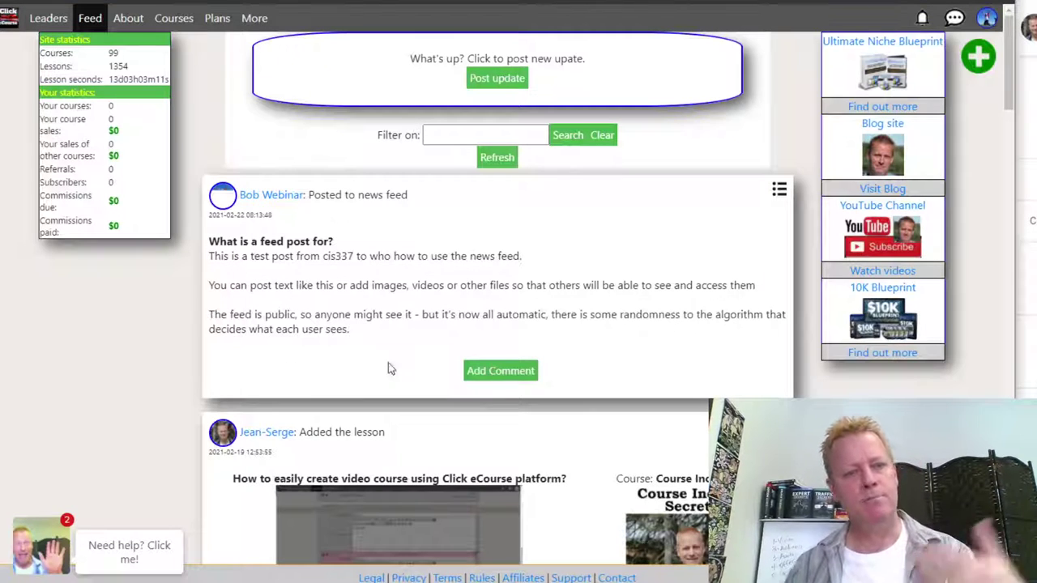
{"action": "left_click_drag", "start_coordinate": [391, 315], "coordinate": [426, 262]}
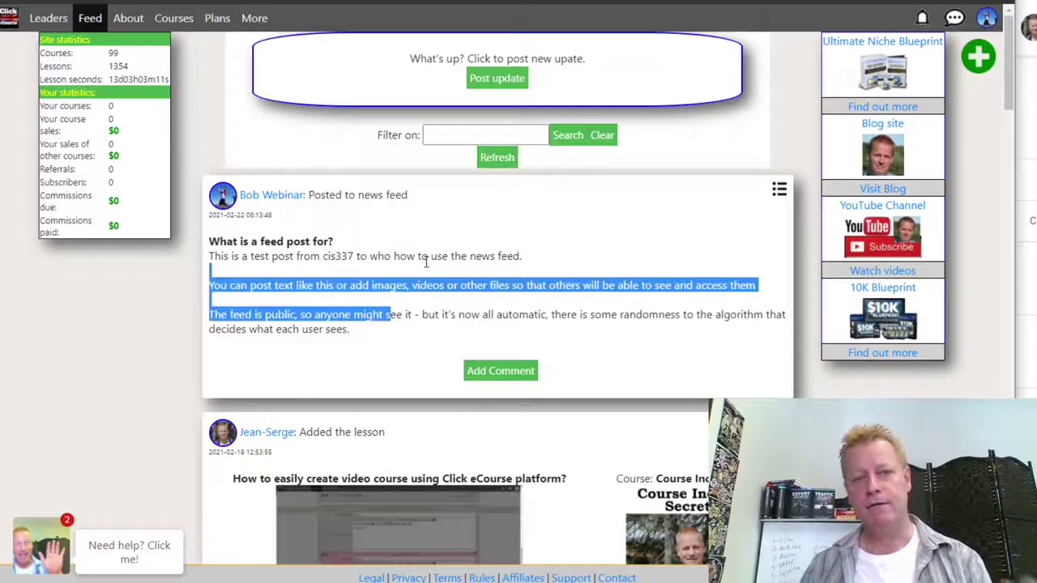
{"action": "left_click", "coordinate": [494, 75]}
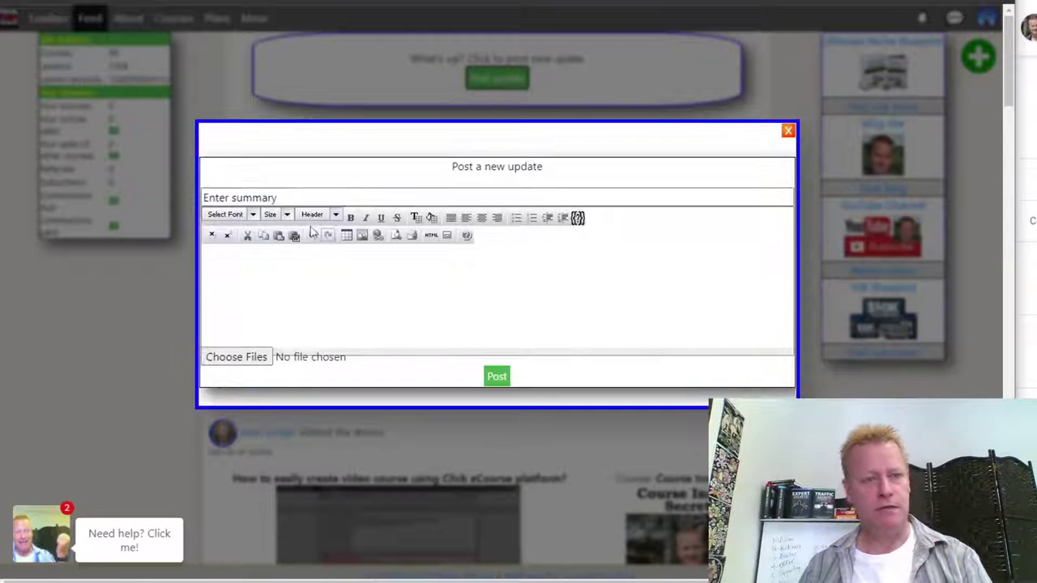
- Title the new update 'How does a post look with an image?'
{"action": "left_click", "coordinate": [335, 195]}
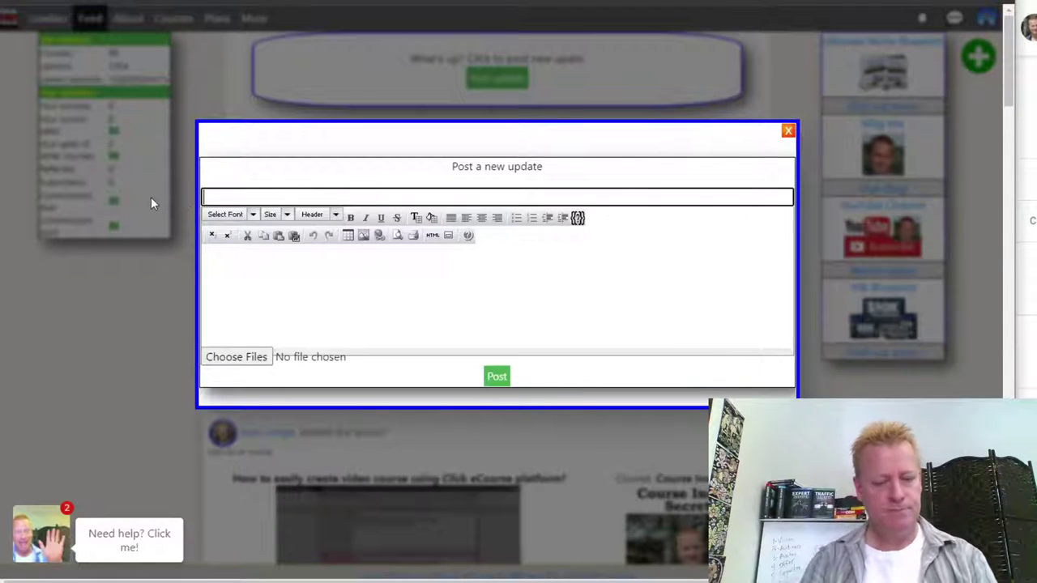
{"action": "type", "text": "How does a post look with n"}
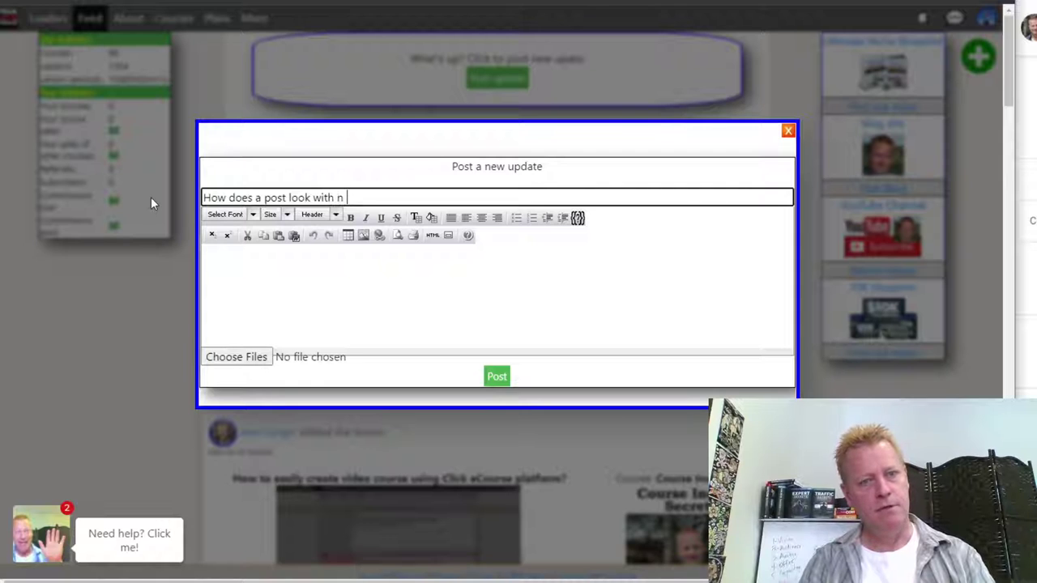
{"action": "key", "text": "BackSpace"}
{"action": "type", "text": "a"}
{"action": "type", "text": "n image?"}
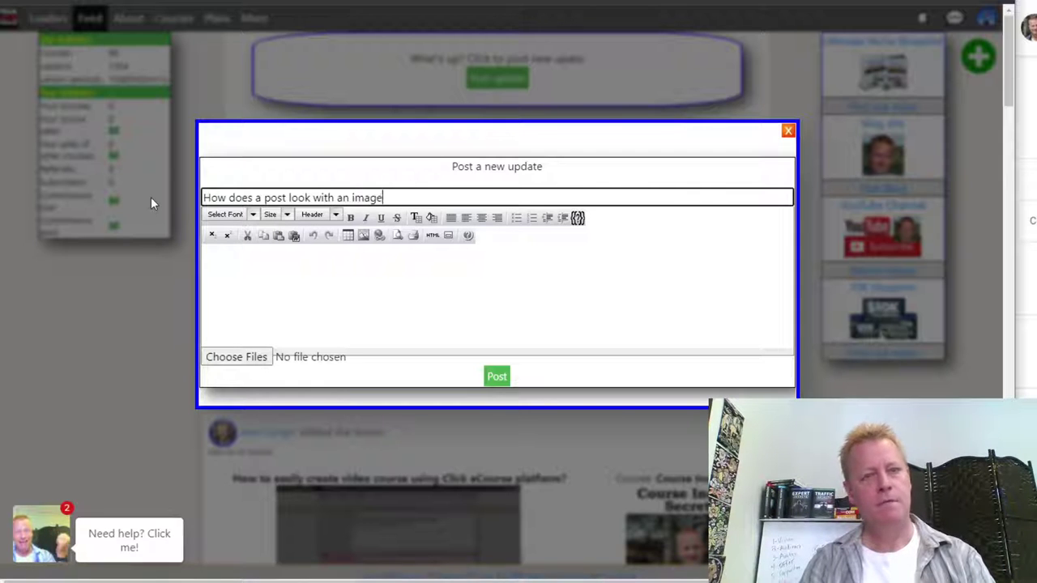
- Write the body 'Here's what it looks like with just one image'
{"action": "left_click", "coordinate": [303, 290]}
{"action": "type", "text": "Here's what i"}
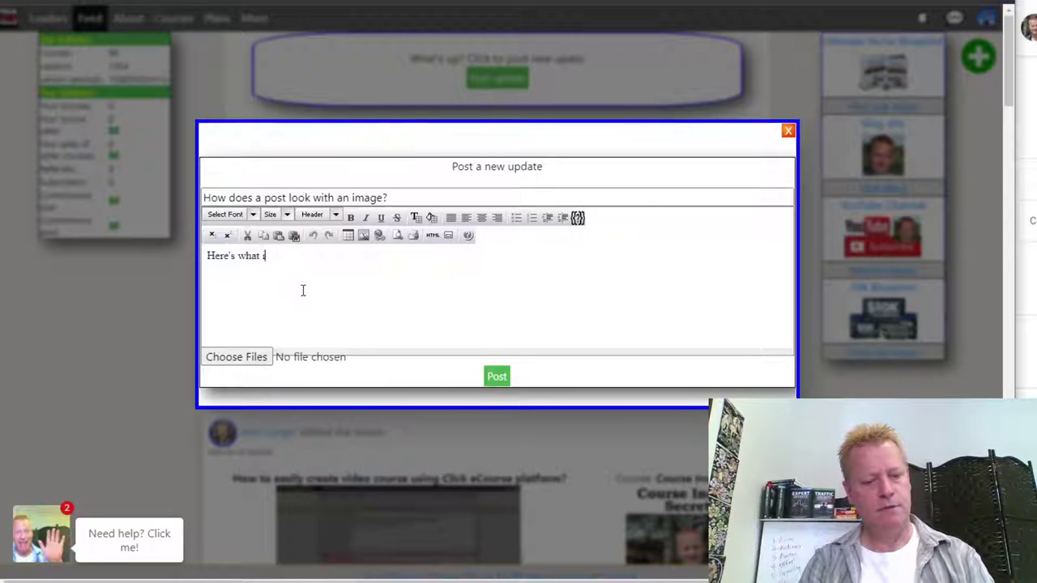
{"action": "type", "text": "t looks like "}
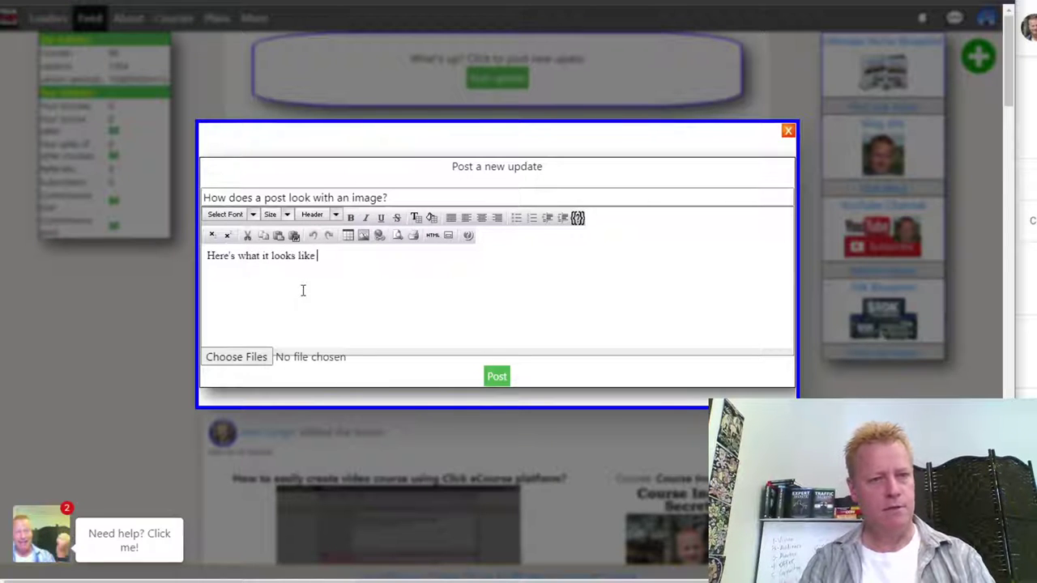
{"action": "type", "text": "with just one image"}
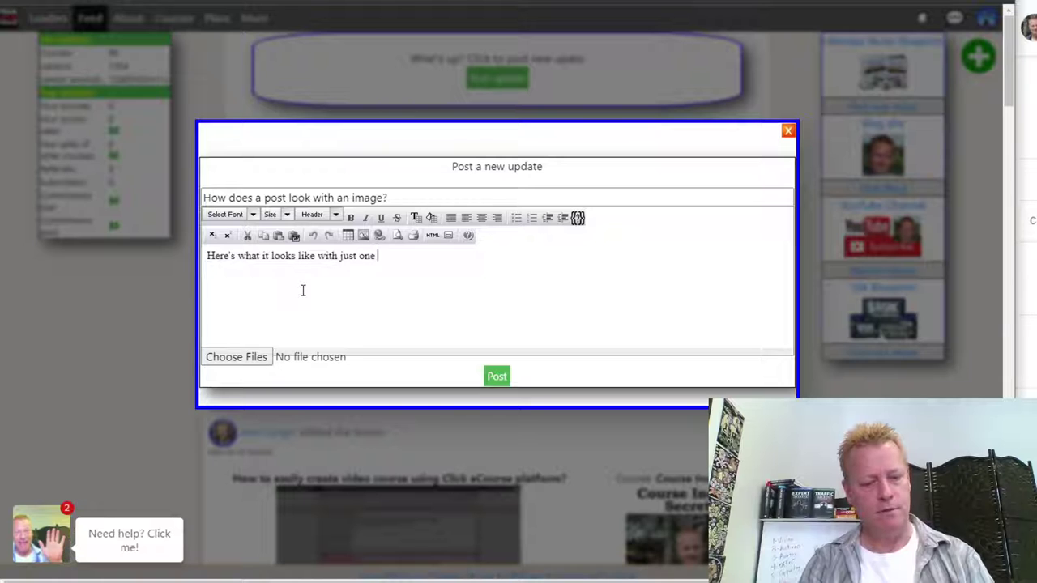
{"action": "left_click", "coordinate": [268, 357]}
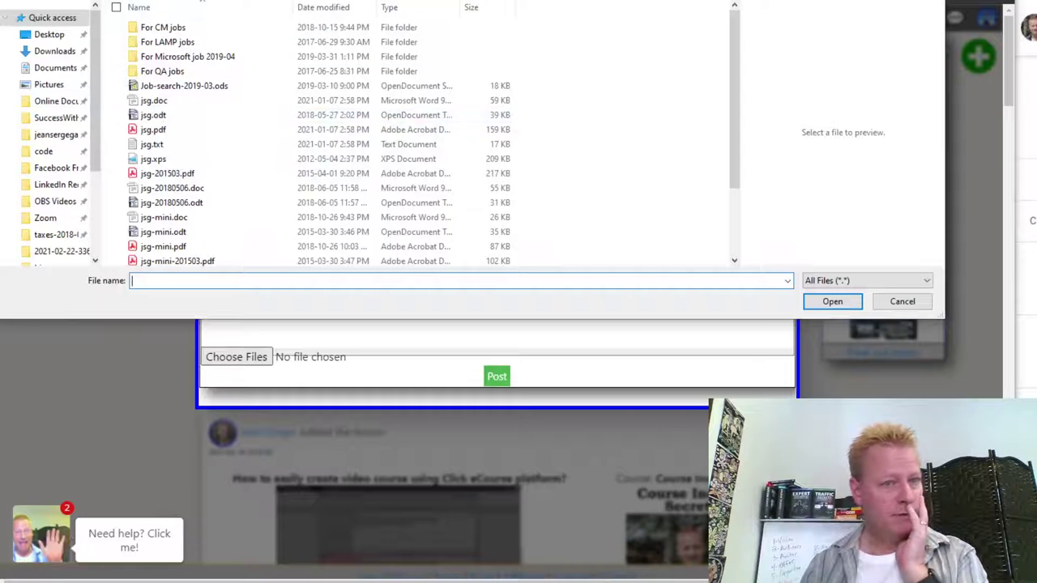
- Browse to the Click eCourse folder in the home directory and attach xmas-2018-family-pic.jpg
{"action": "left_click", "coordinate": [50, 136]}
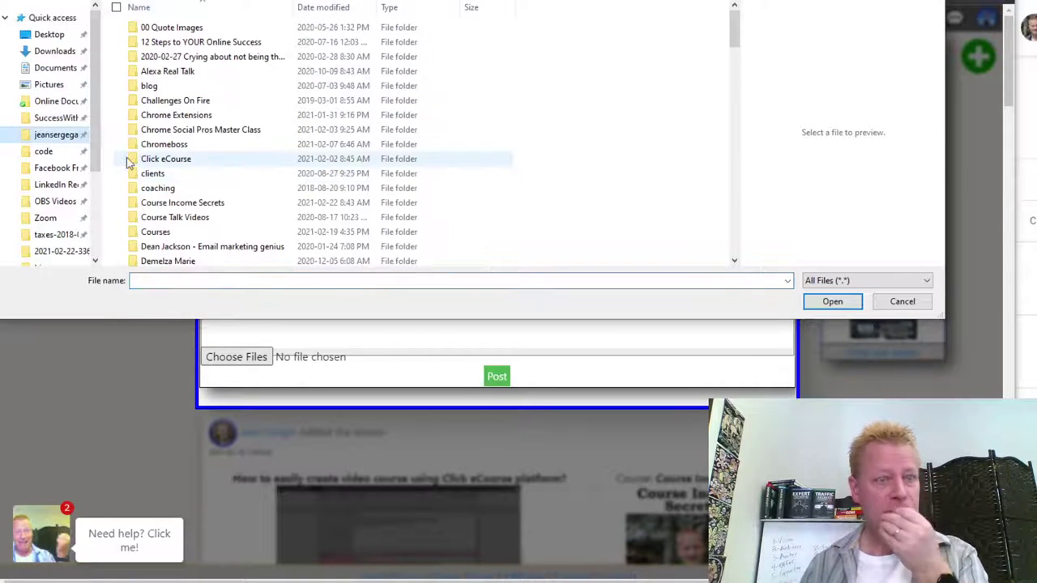
{"action": "double_click", "coordinate": [156, 161]}
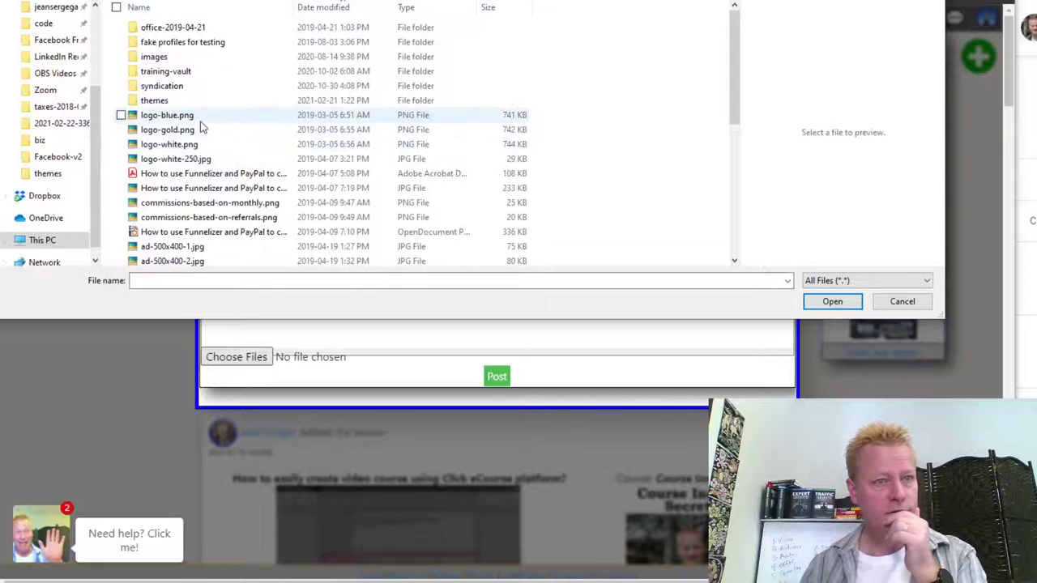
{"action": "left_click", "coordinate": [226, 193]}
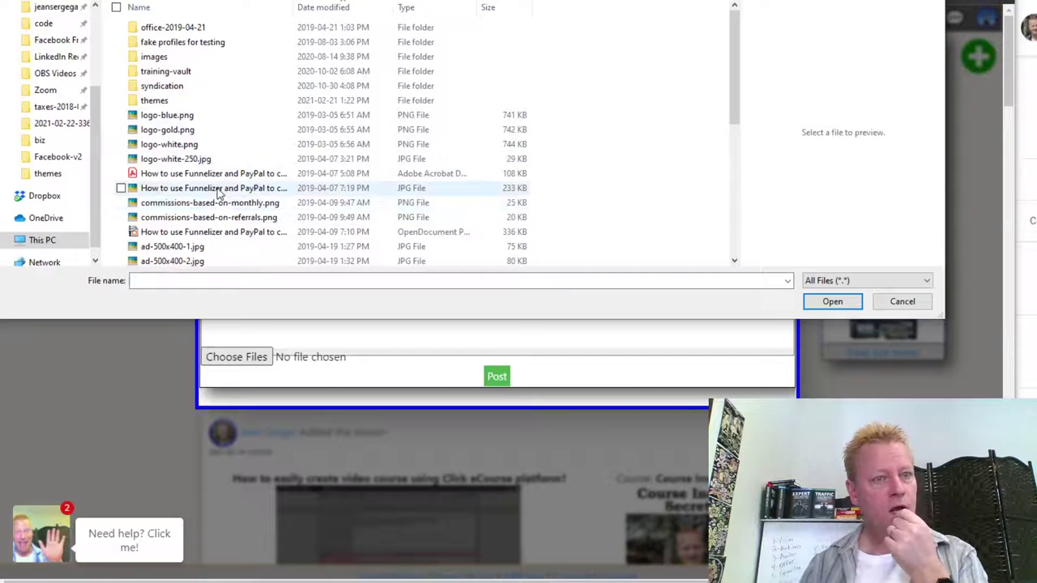
{"action": "left_click", "coordinate": [231, 203]}
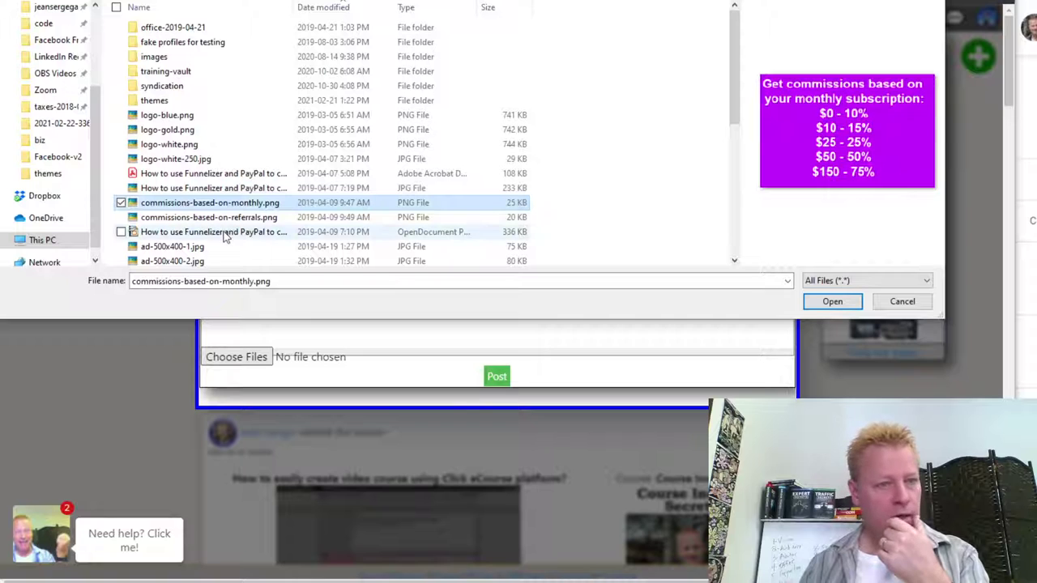
{"action": "left_click", "coordinate": [198, 248]}
{"action": "scroll", "coordinate": [199, 243], "scroll_direction": "down", "scroll_amount": 5}
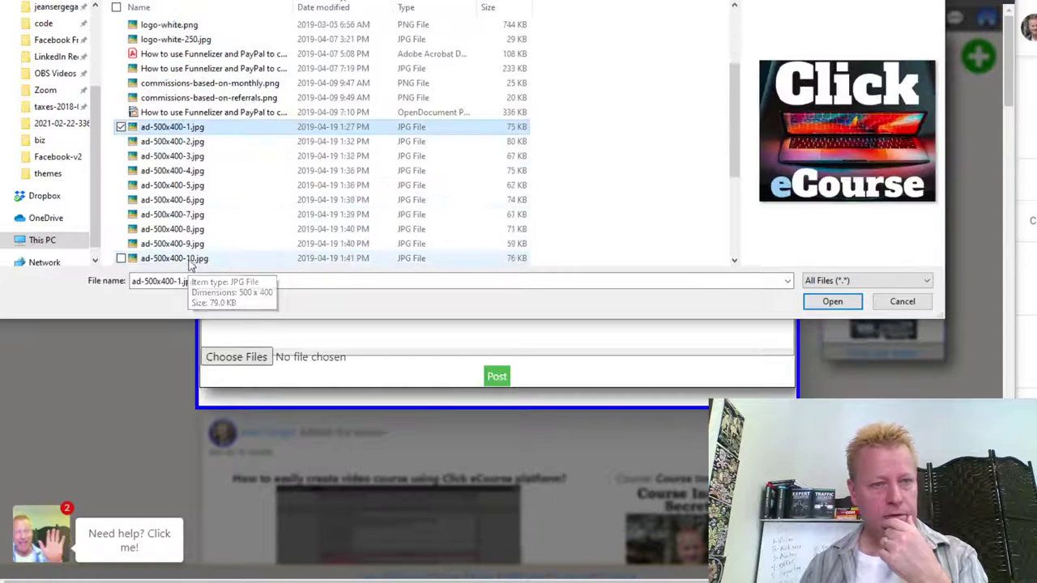
{"action": "scroll", "coordinate": [212, 218], "scroll_direction": "down", "scroll_amount": 2}
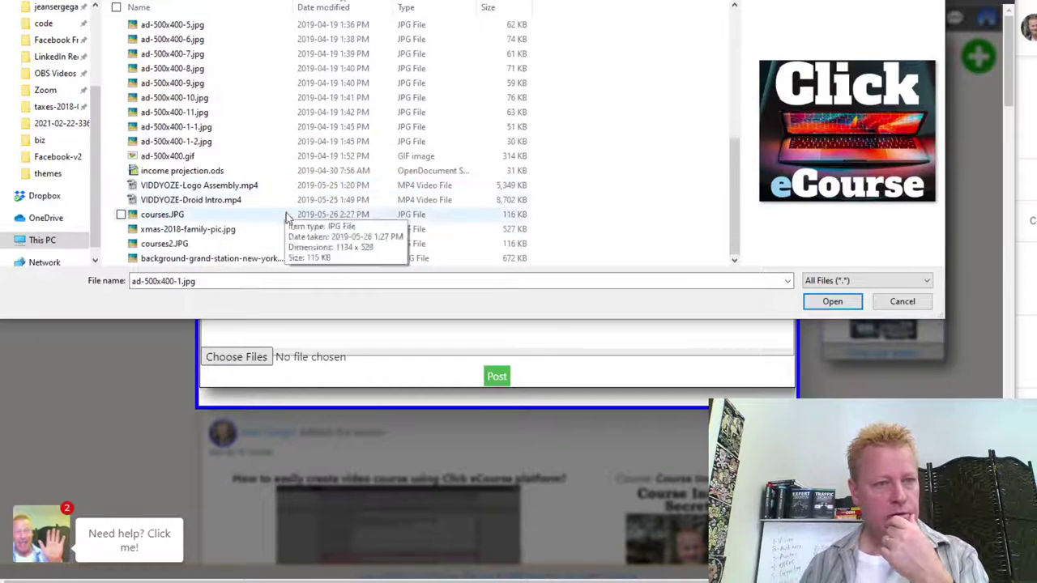
{"action": "left_click", "coordinate": [231, 230]}
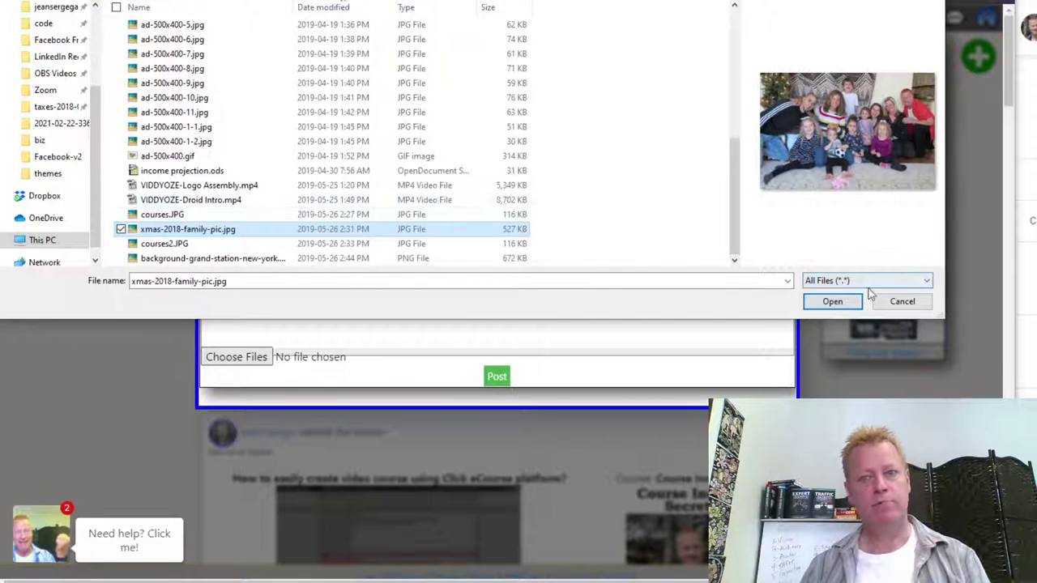
{"action": "left_click", "coordinate": [832, 302]}
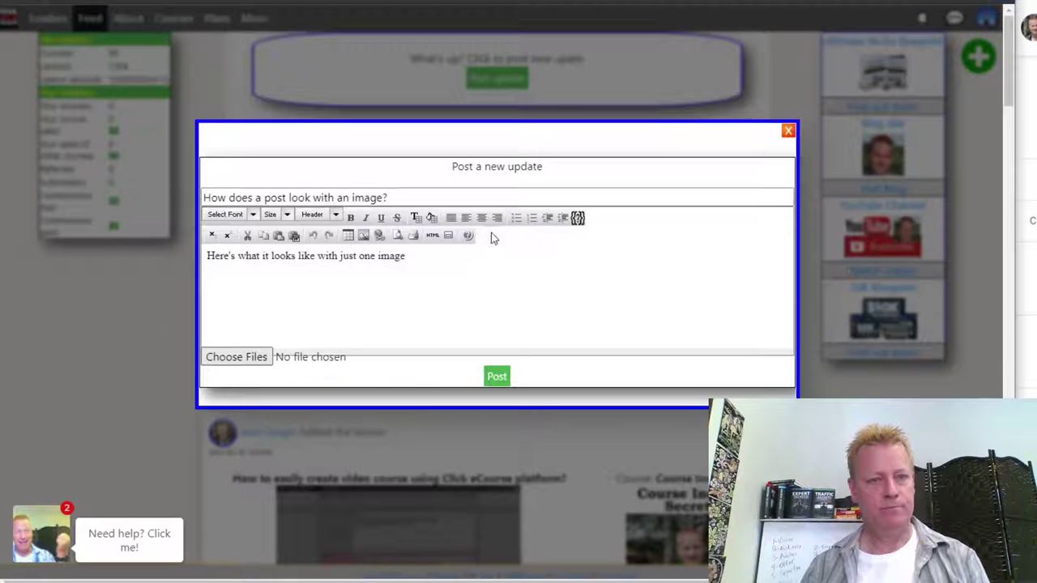
- Post the image update and confirm the family photo shows at the top of the feed
{"action": "left_click", "coordinate": [497, 376]}
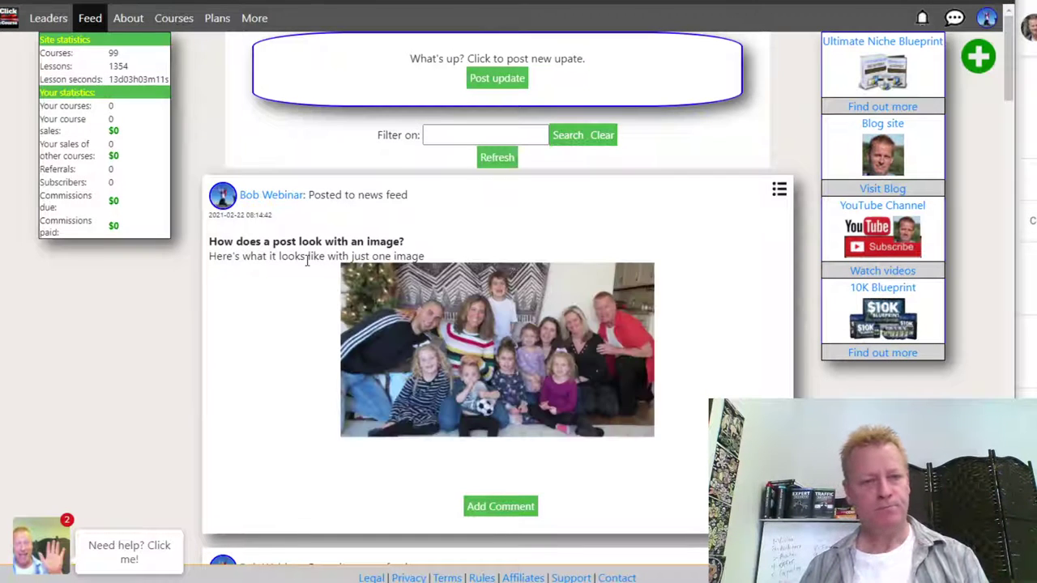
{"action": "scroll", "coordinate": [602, 386], "scroll_direction": "down", "scroll_amount": 5}
{"action": "scroll", "coordinate": [602, 391], "scroll_direction": "up", "scroll_amount": 5}
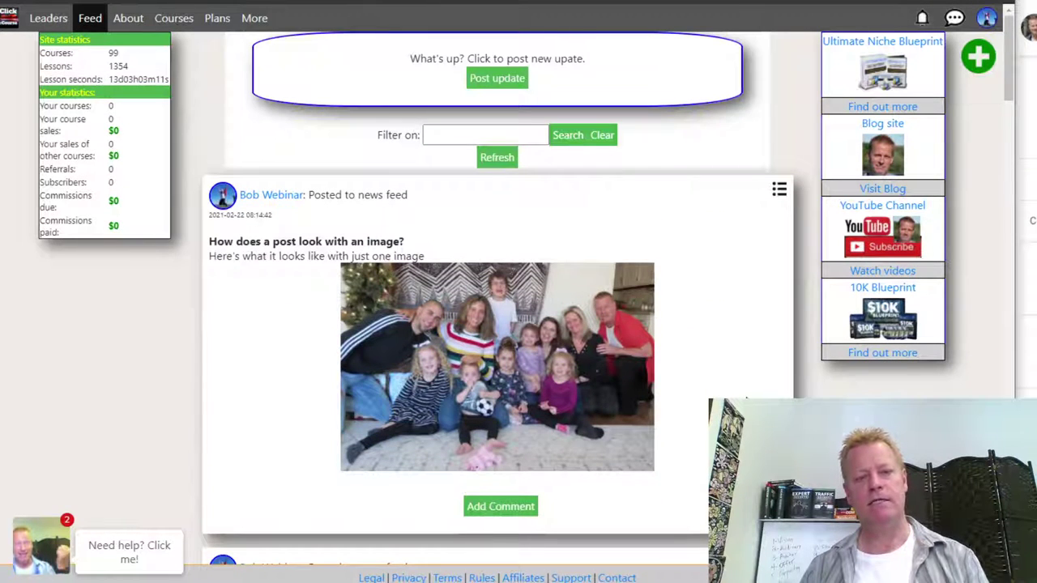
- Write a comment on the photo post: 'That's my family Christmas 2019 picture before covid', naming daughters, wife and grandkids
{"action": "left_click", "coordinate": [513, 508]}
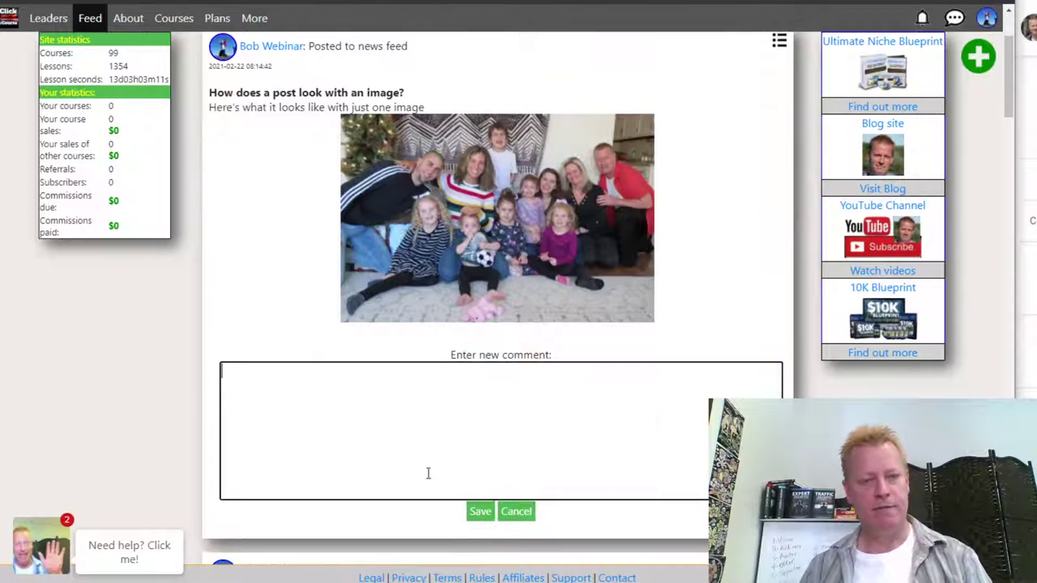
{"action": "type", "text": "that's m"}
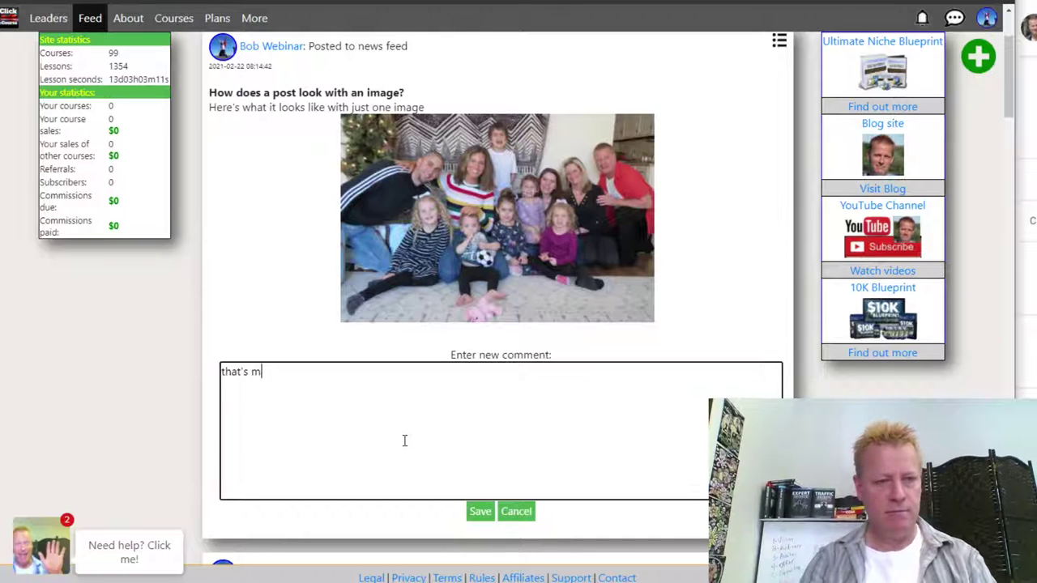
{"action": "type", "text": "y family"}
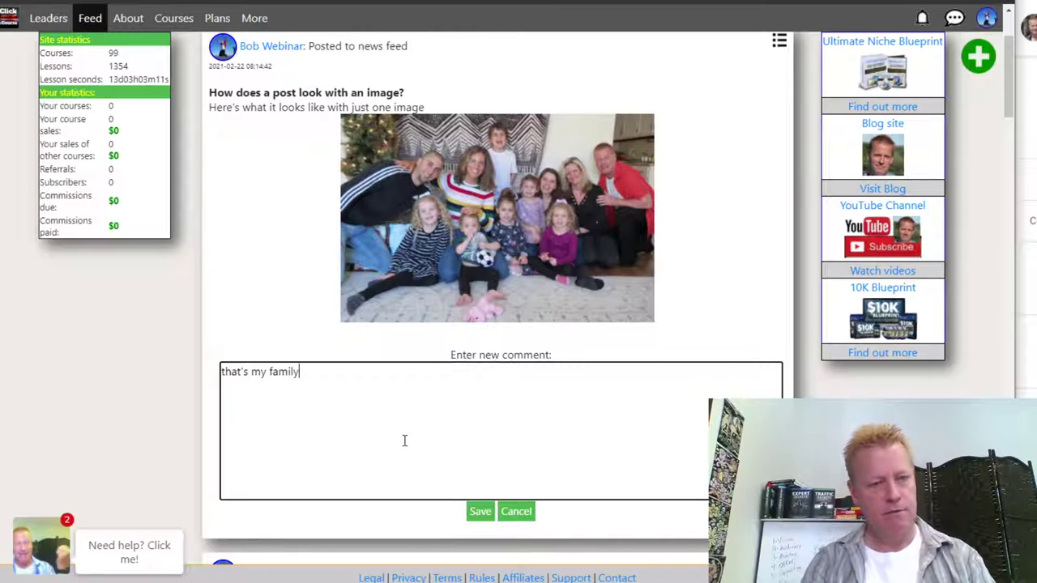
{"action": "type", "text": " christm"}
{"action": "key", "text": "BackSpace"}
{"action": "key", "text": "BackSpace"}
{"action": "key", "text": "BackSpace"}
{"action": "key", "text": "BackSpace"}
{"action": "key", "text": "BackSpace"}
{"action": "key", "text": "BackSpace"}
{"action": "key", "text": "BackSpace"}
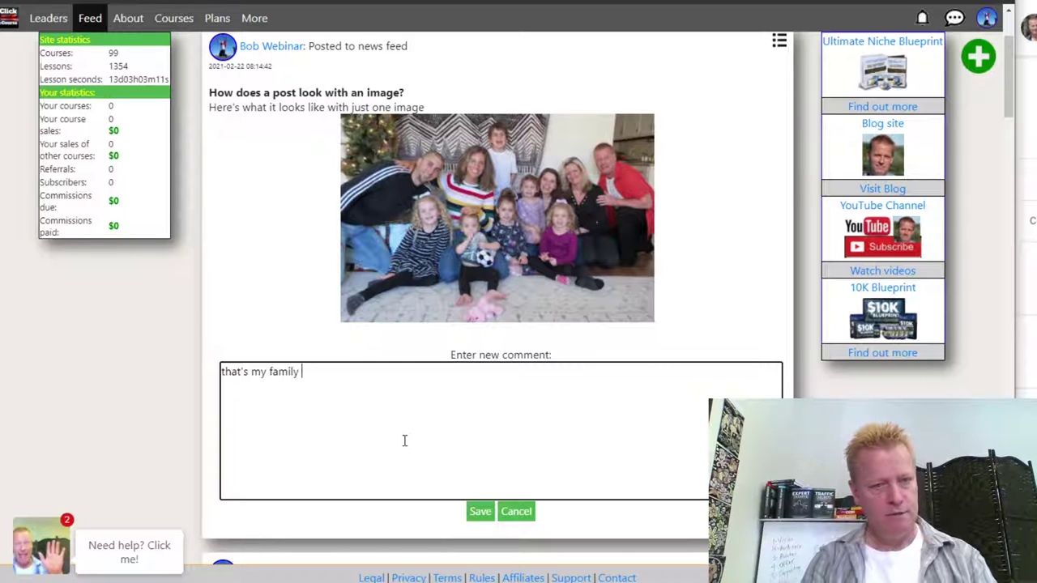
{"action": "type", "text": "Christmas 2018 "}
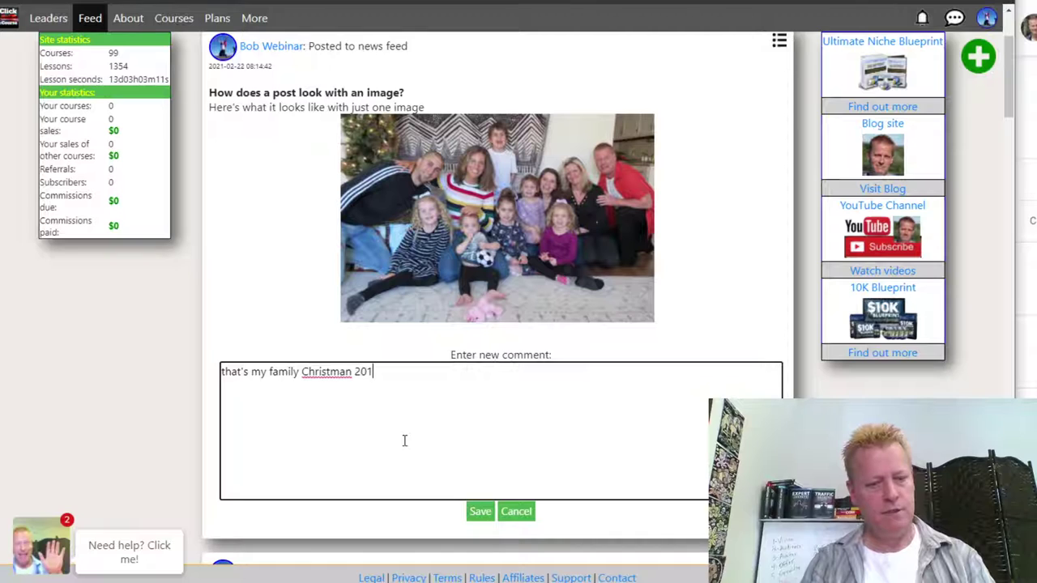
{"action": "type", "text": "pi"}
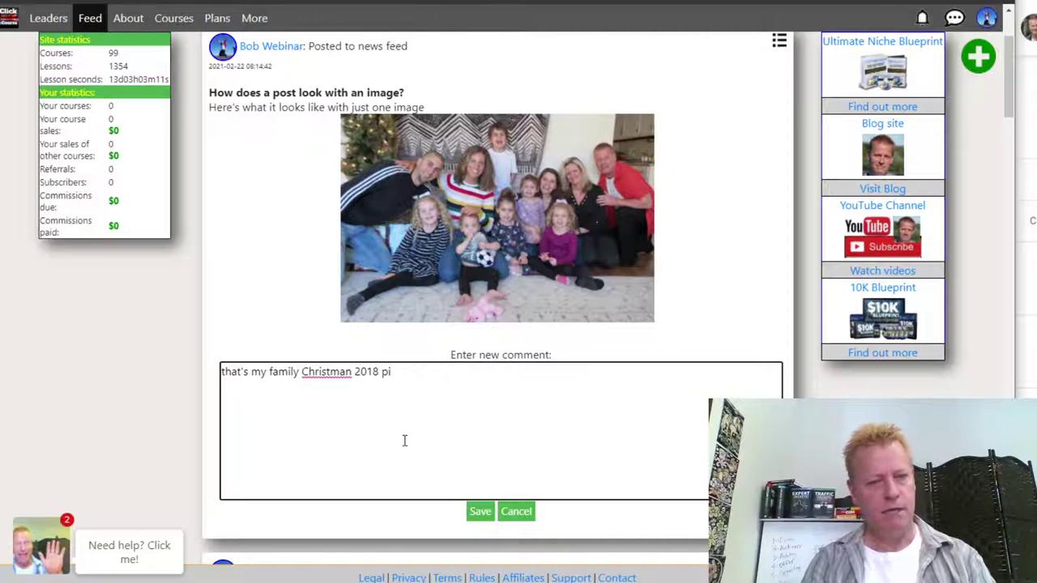
{"action": "type", "text": "cuicture befor"}
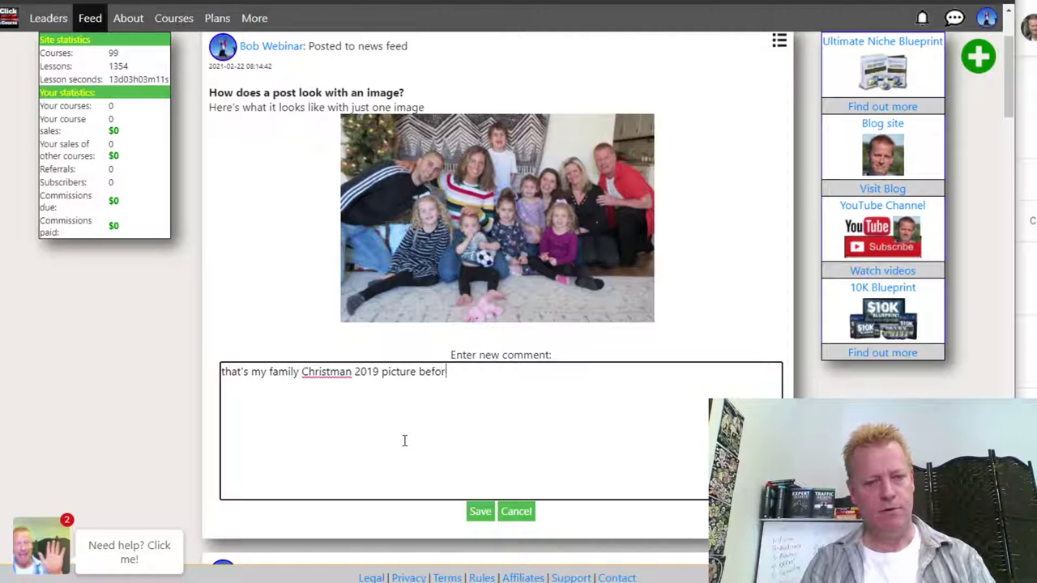
{"action": "type", "text": "e covice"}
{"action": "key", "text": "BackSpace"}
{"action": "key", "text": "BackSpace"}
{"action": "type", "text": "d."}
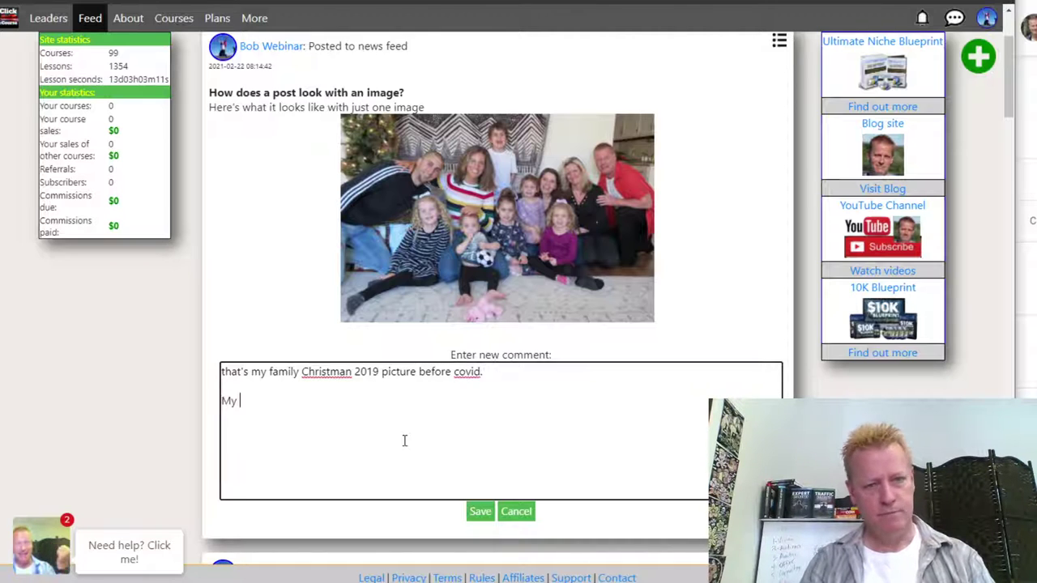
{"action": "type", "text": "My 4 daughers and"}
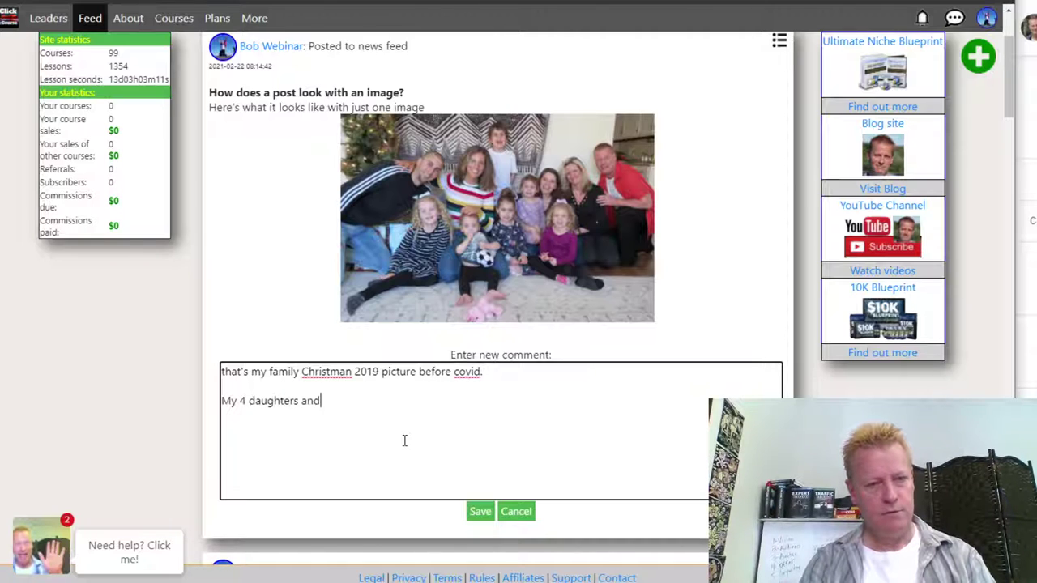
{"action": "key", "text": "BackSpace"}
{"action": "key", "text": "BackSpace"}
{"action": "key", "text": "BackSpace"}
{"action": "type", "text": "y wife "}
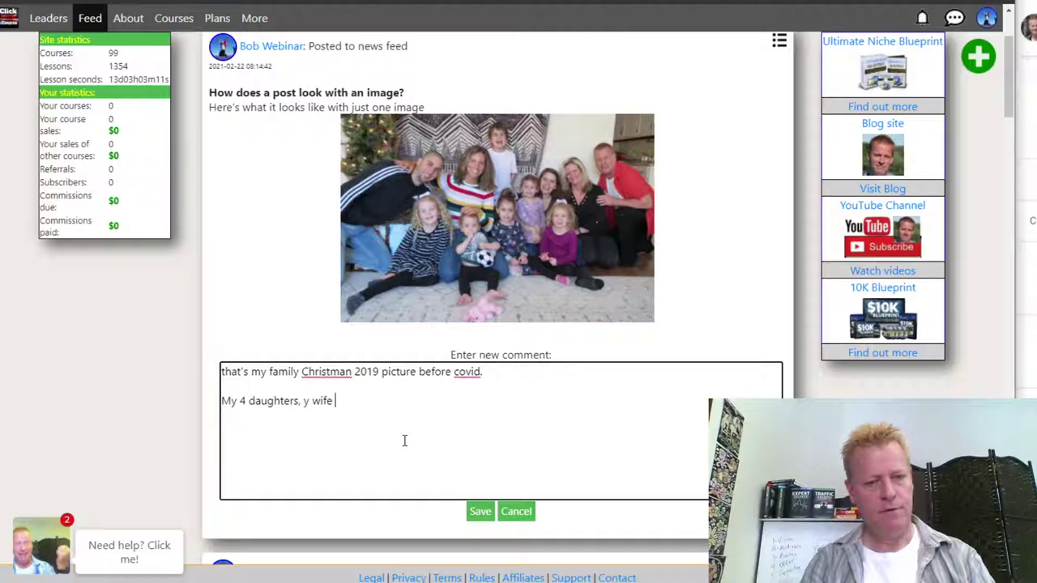
{"action": "type", "text": "and my "}
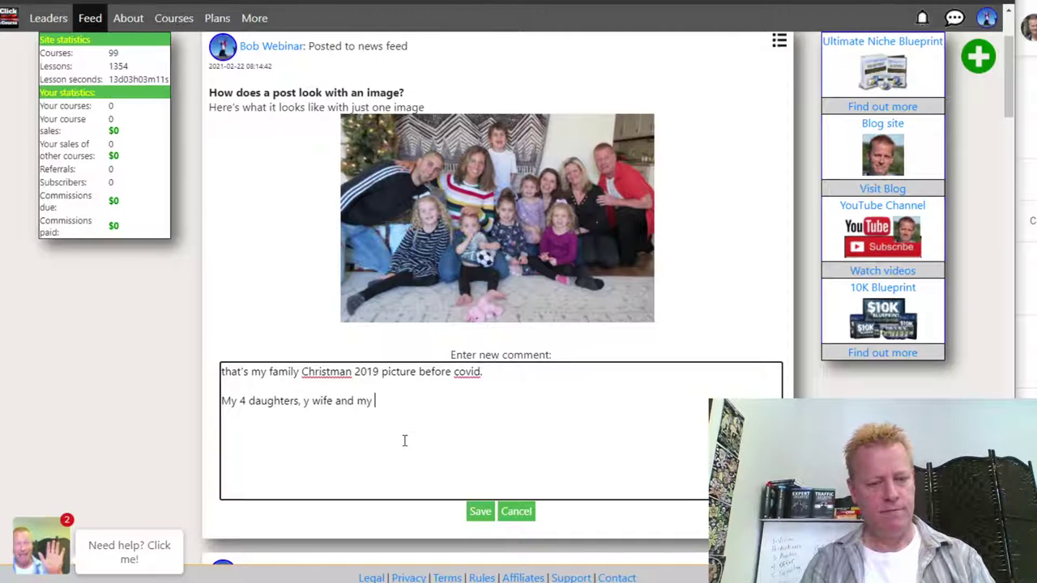
{"action": "type", "text": "4 grandkids"}
{"action": "left_click", "coordinate": [305, 400]}
{"action": "type", "text": "my"}
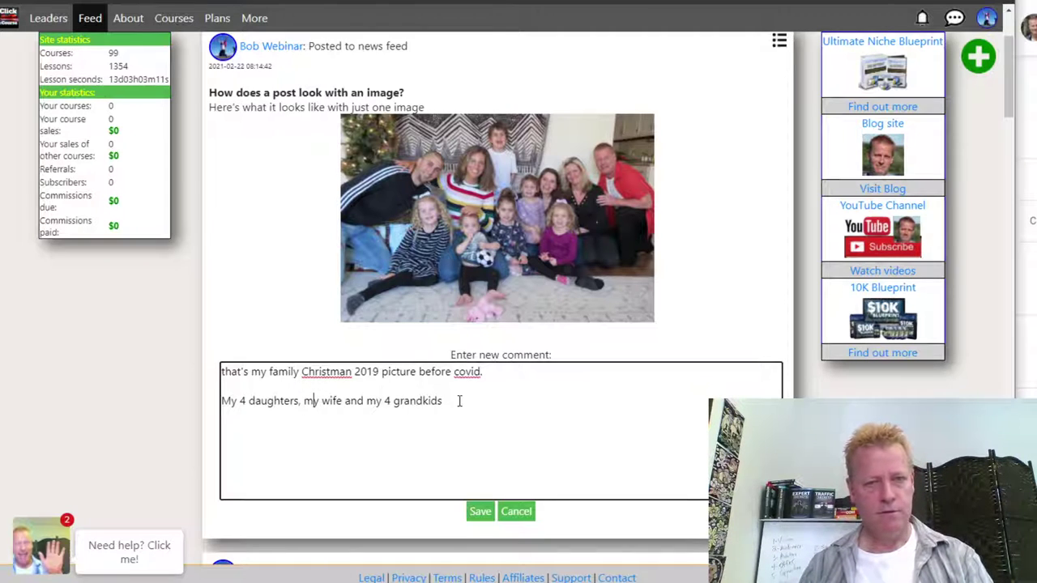
{"action": "type", "text": " 4 grandkids as"}
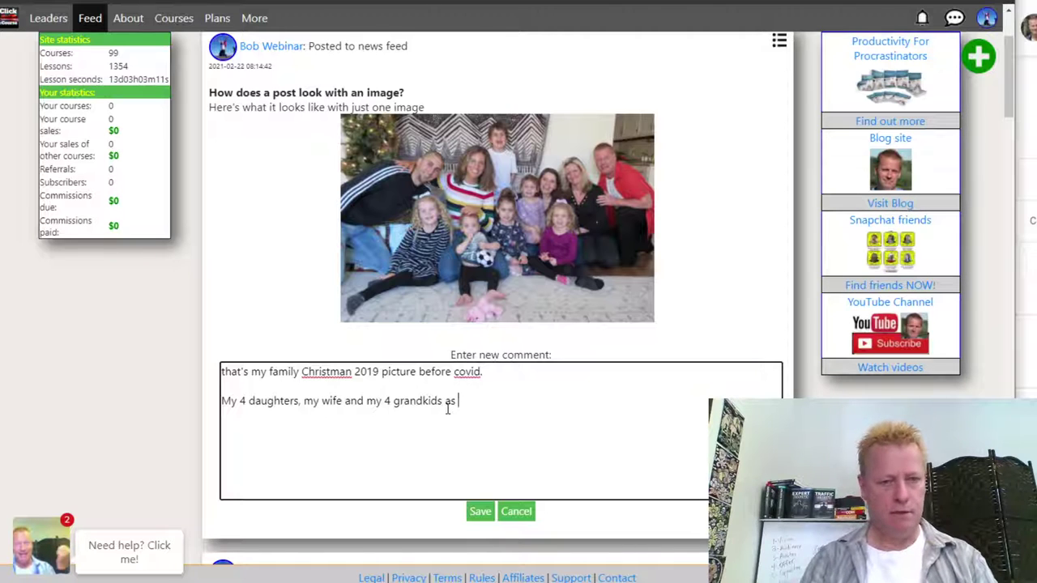
{"action": "type", "text": " well as my oldest"}
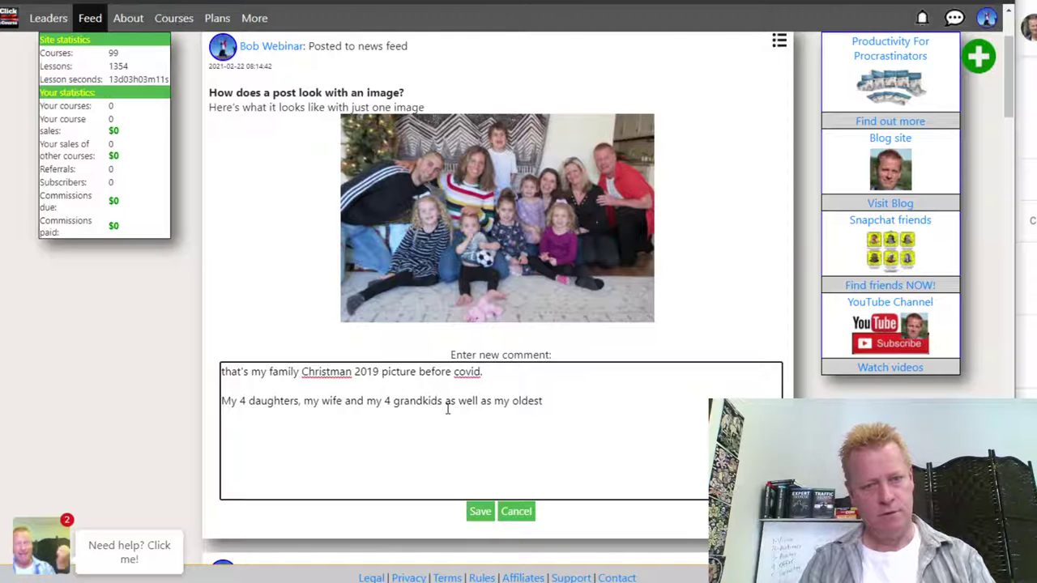
{"action": "type", "text": "'s "}
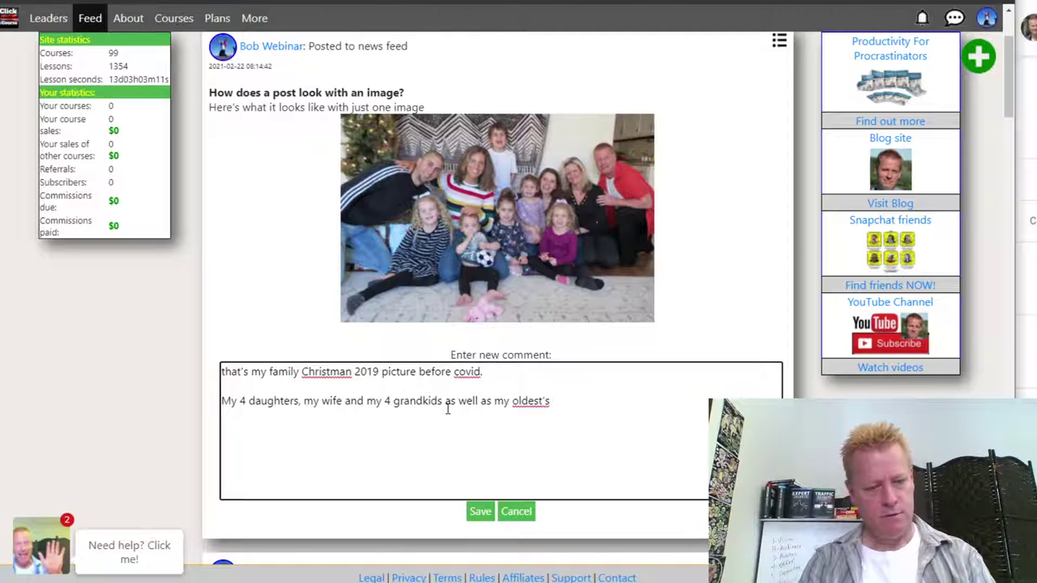
{"action": "type", "text": "man J"}
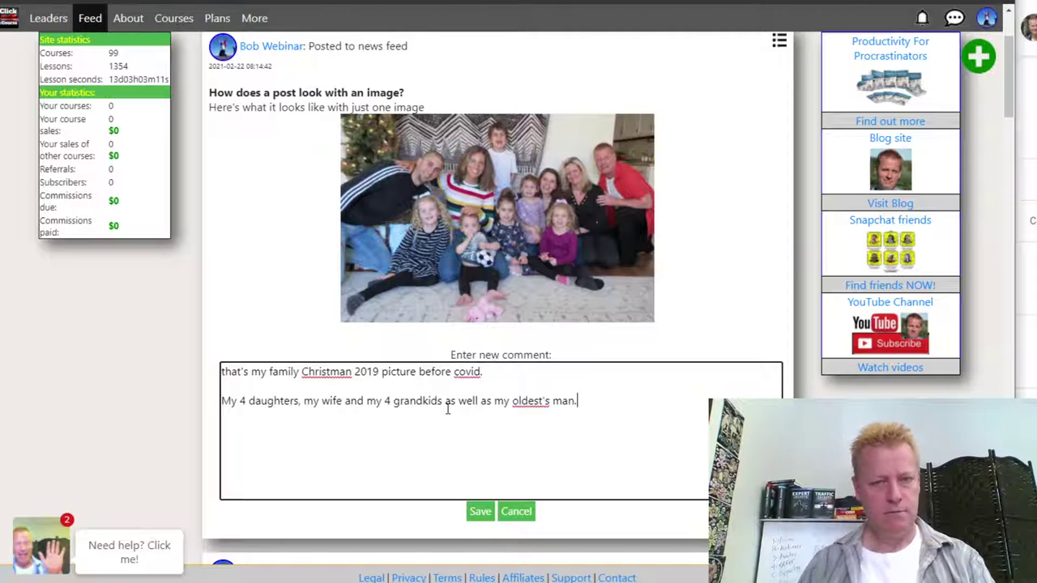
{"action": "type", "text": "ason"}
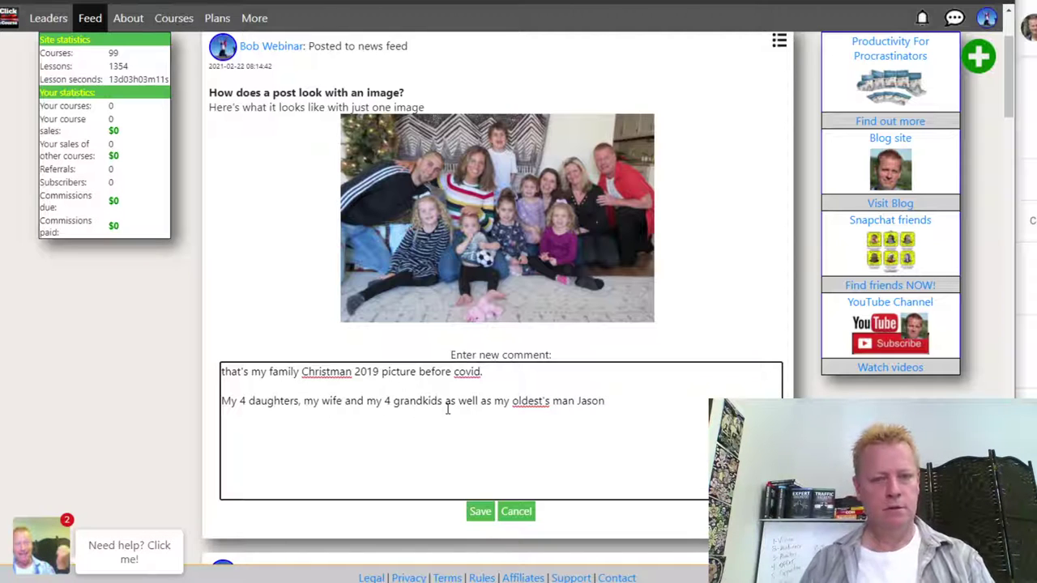
- Post the family photo comment, then open its editor and cancel without changes
{"action": "left_click", "coordinate": [479, 511]}
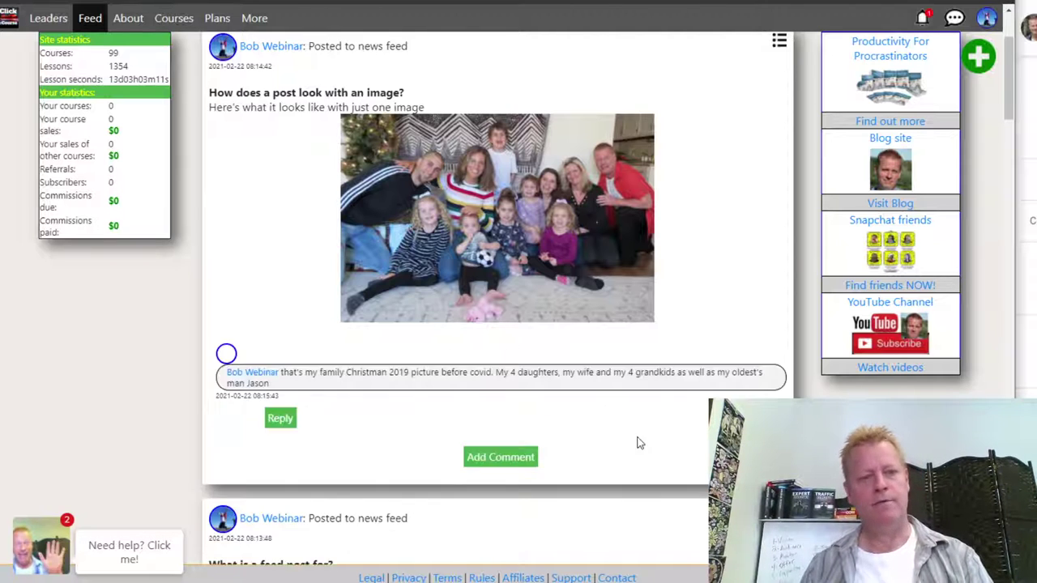
{"action": "left_click_drag", "start_coordinate": [329, 377], "coordinate": [510, 374]}
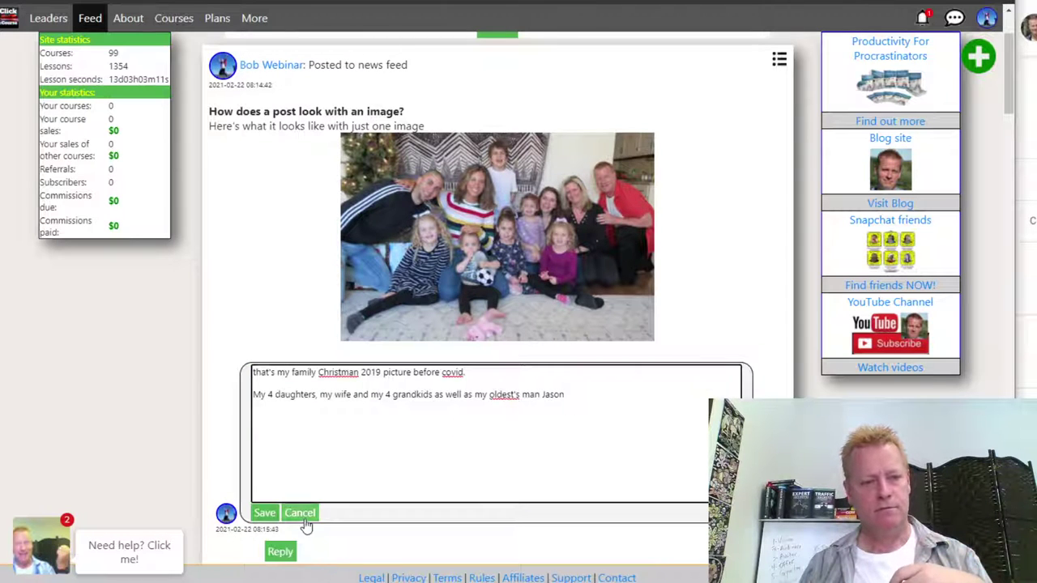
{"action": "left_click", "coordinate": [303, 516]}
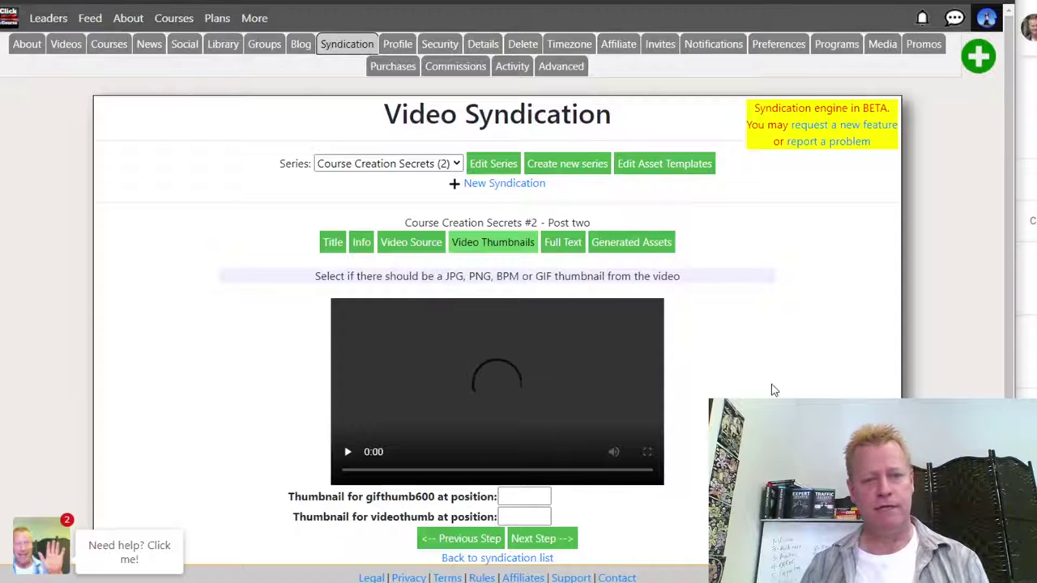
{"action": "scroll", "coordinate": [534, 341], "scroll_direction": "down", "scroll_amount": 1}
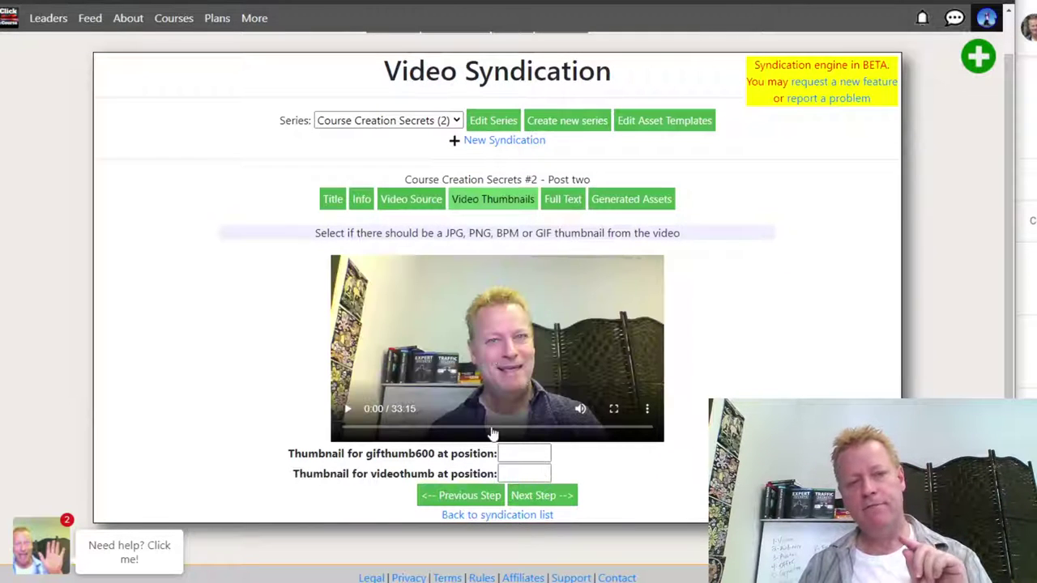
- Set the gifthumb600 thumbnail position to 23:45
{"action": "left_click", "coordinate": [526, 455]}
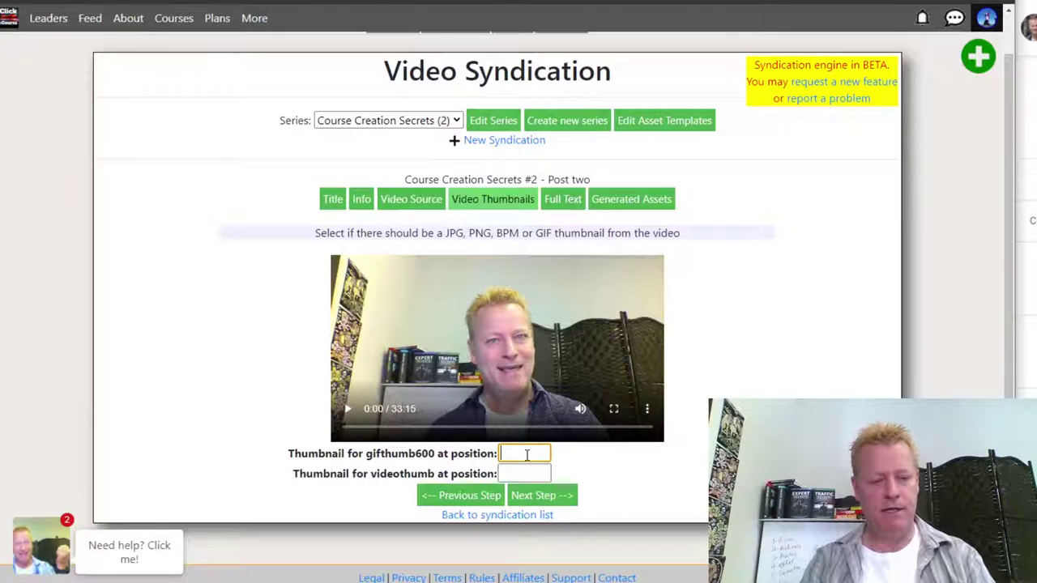
{"action": "type", "text": "23:45"}
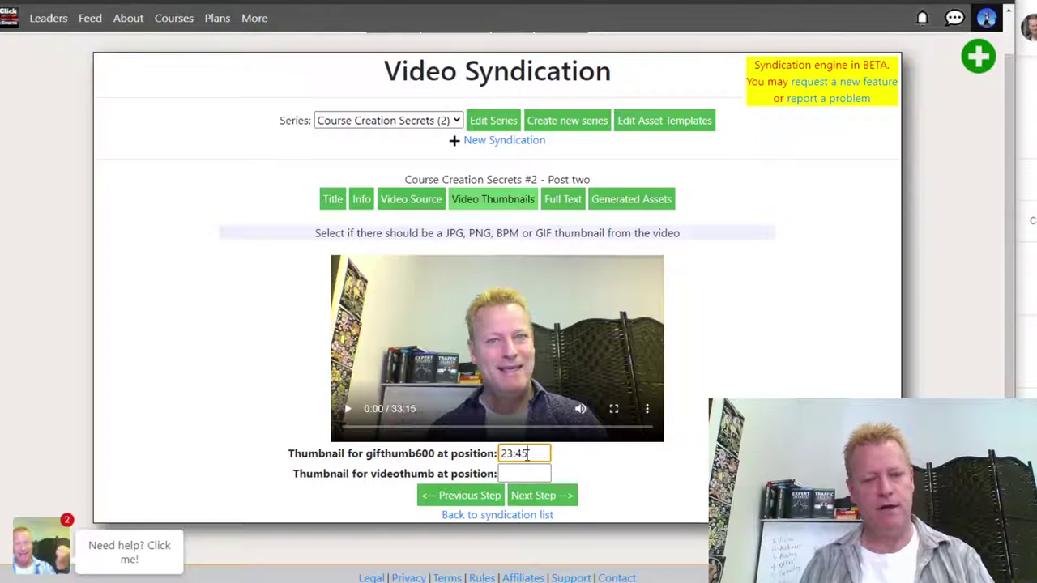
{"action": "left_click", "coordinate": [616, 452]}
- Enter 'This is the test to show in the post' as full text, duplicate it, and label lines 2–5
{"action": "left_click", "coordinate": [543, 496]}
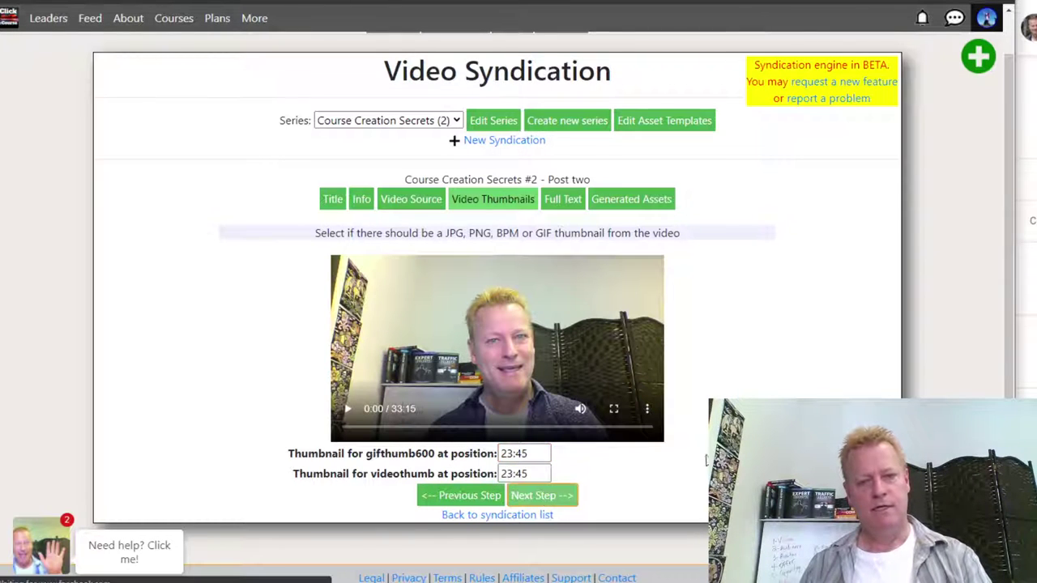
{"action": "type", "text": "Th"}
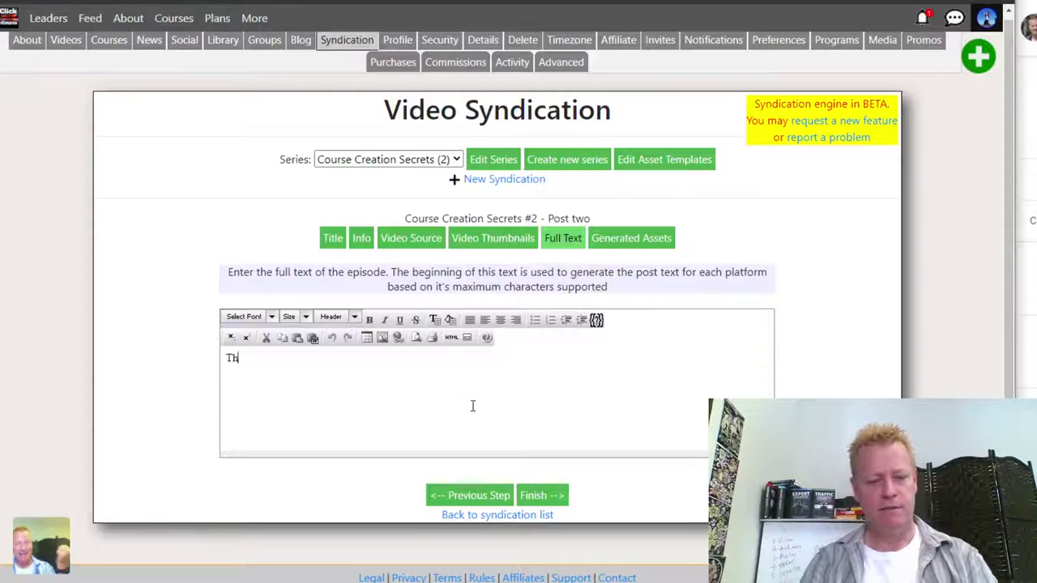
{"action": "type", "text": "is is the tes"}
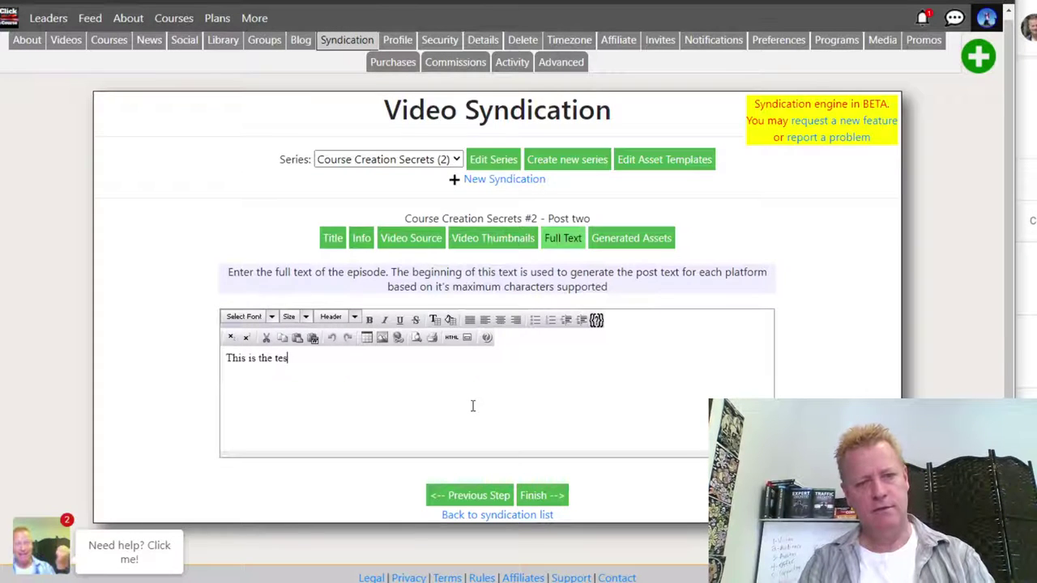
{"action": "key", "text": "BackSpace"}
{"action": "type", "text": "xt to show in the posts"}
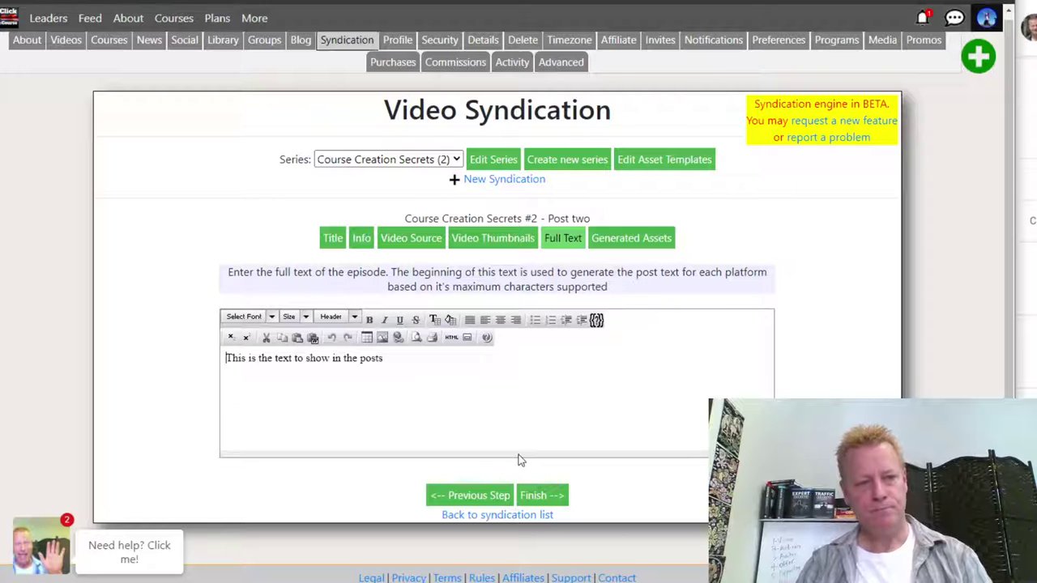
{"action": "key", "text": "ctrl+a"}
{"action": "key", "text": "ctrl+c"}
{"action": "key", "text": "Right"}
{"action": "key", "text": "ctrl+v"}
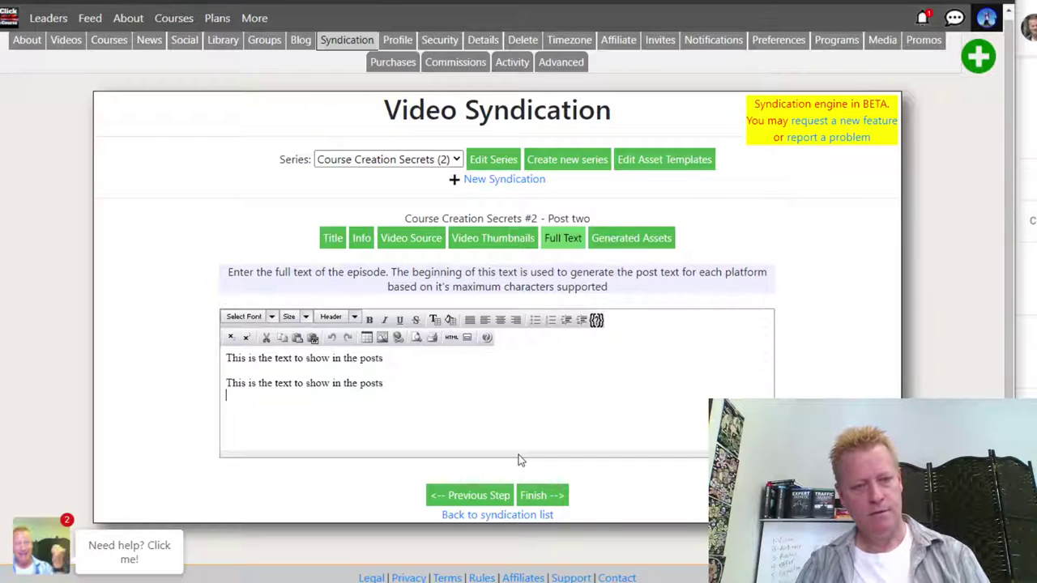
{"action": "key", "text": "ctrl+v"}
{"action": "key", "text": "ctrl+v"}
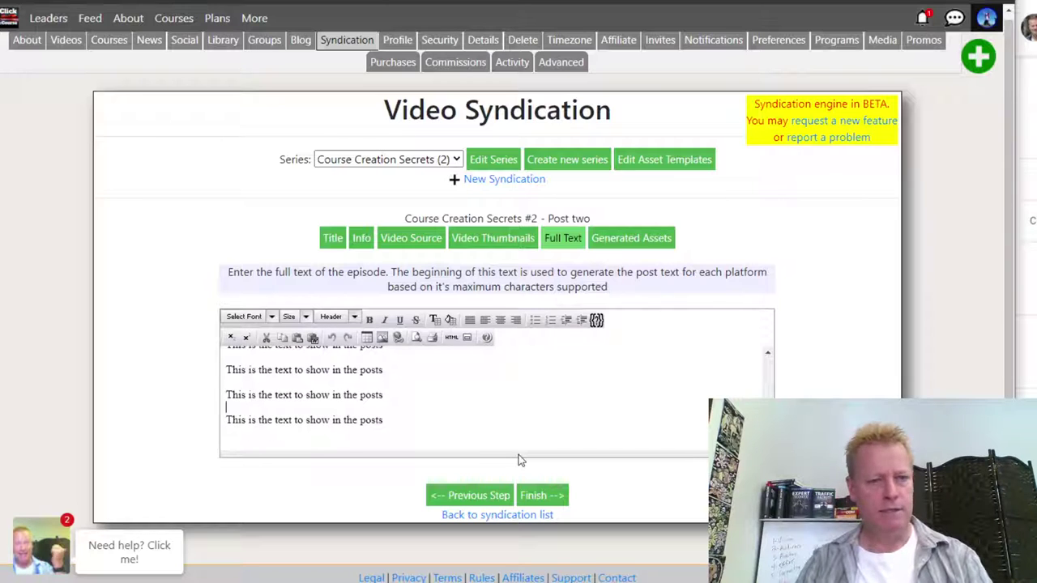
{"action": "key", "text": "ctrl+Home"}
{"action": "type", "text": "line 2 "}
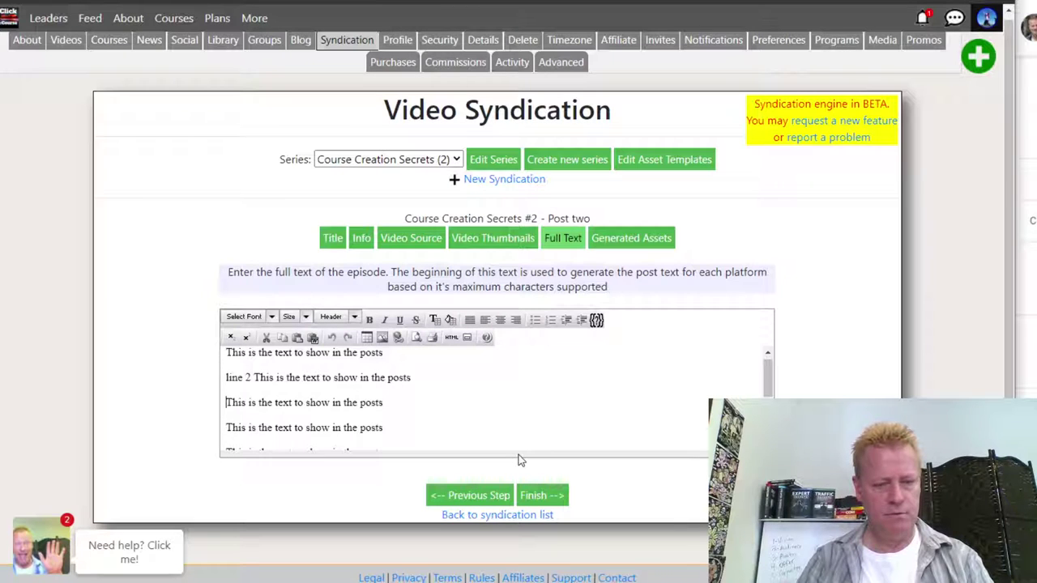
{"action": "type", "text": "line 3 "}
{"action": "type", "text": "line 4 "}
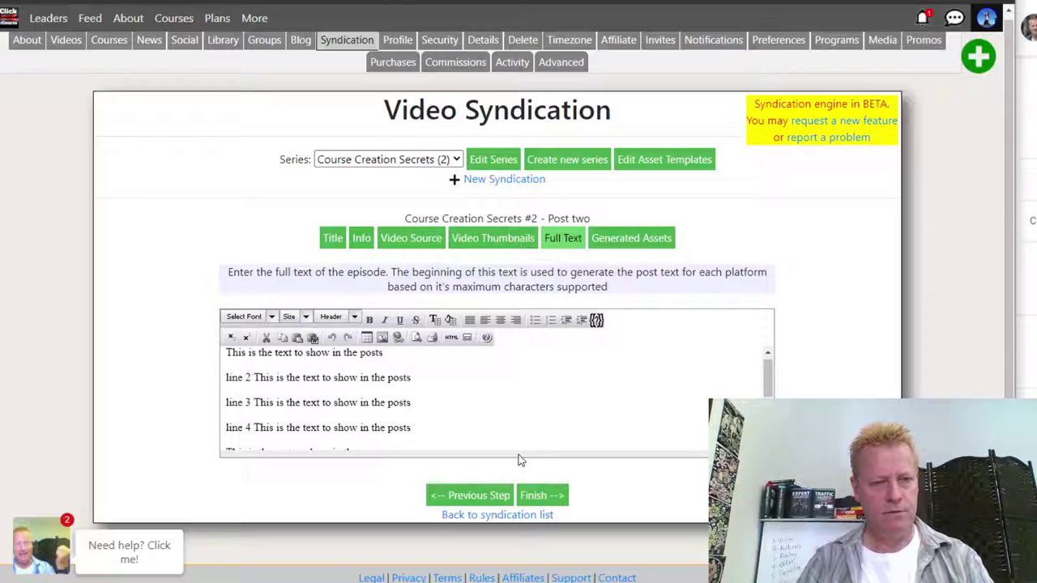
{"action": "type", "text": "line 5"}
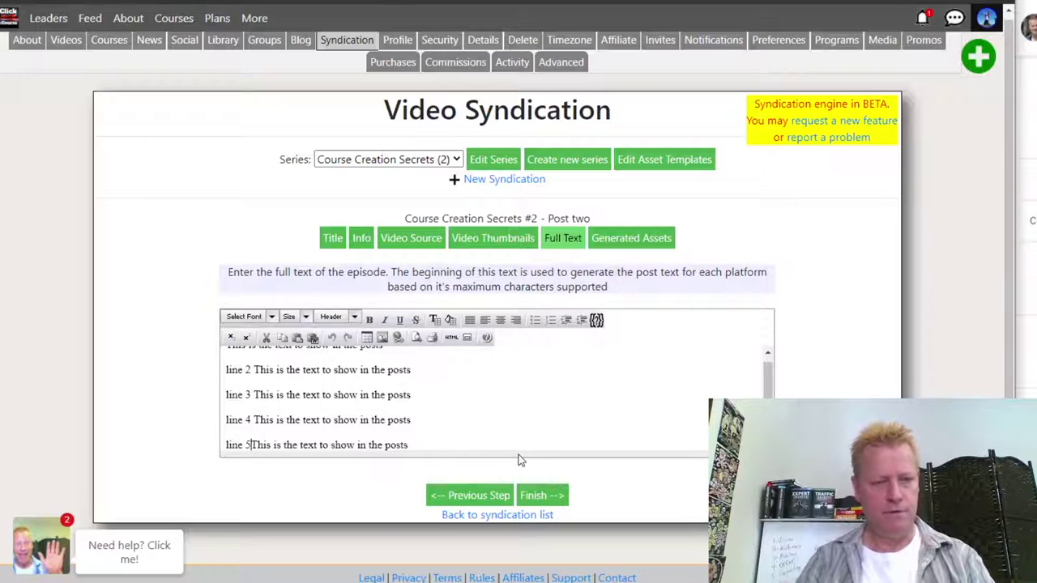
- Label the remaining lines 'line 6', 'line 7' and 'line 8', then finish the full text
{"action": "key", "text": "Down"}
{"action": "key", "text": "Home"}
{"action": "type", "text": "line 6"}
{"action": "key", "text": "Down"}
{"action": "key", "text": "Home"}
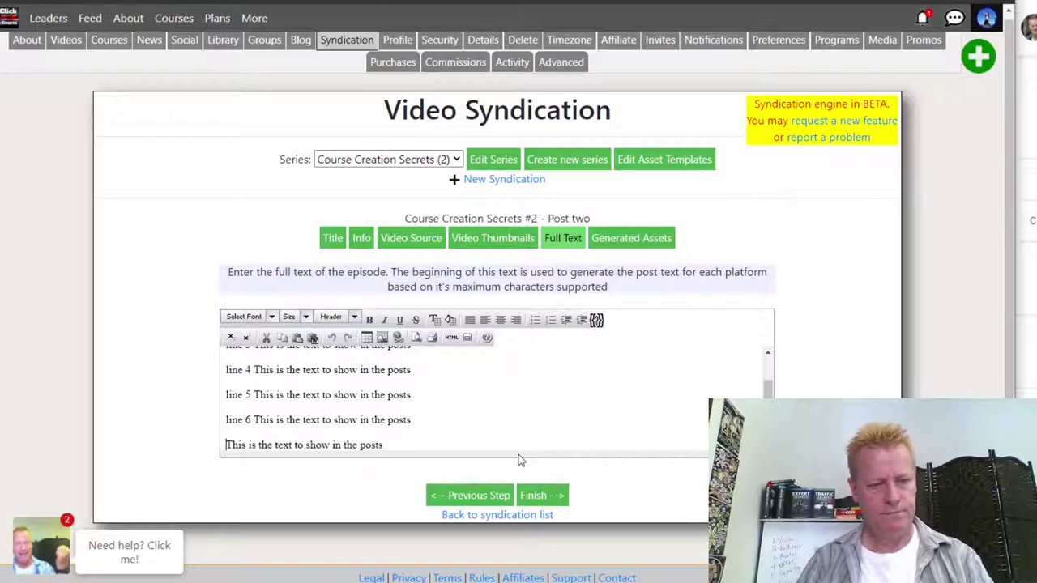
{"action": "type", "text": "line 7"}
{"action": "key", "text": "Down"}
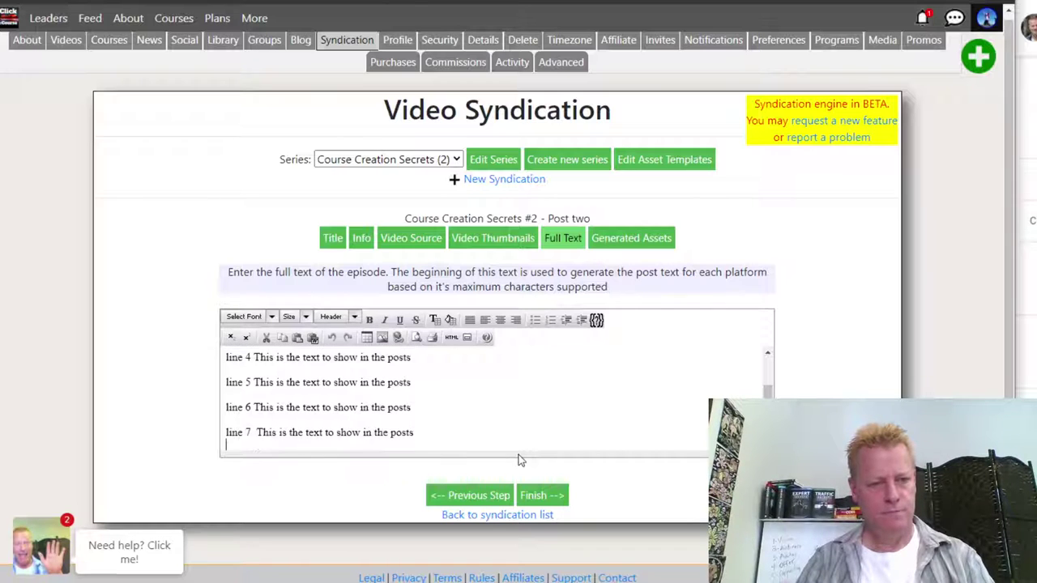
{"action": "type", "text": "line 8 This is the text to show in the posts"}
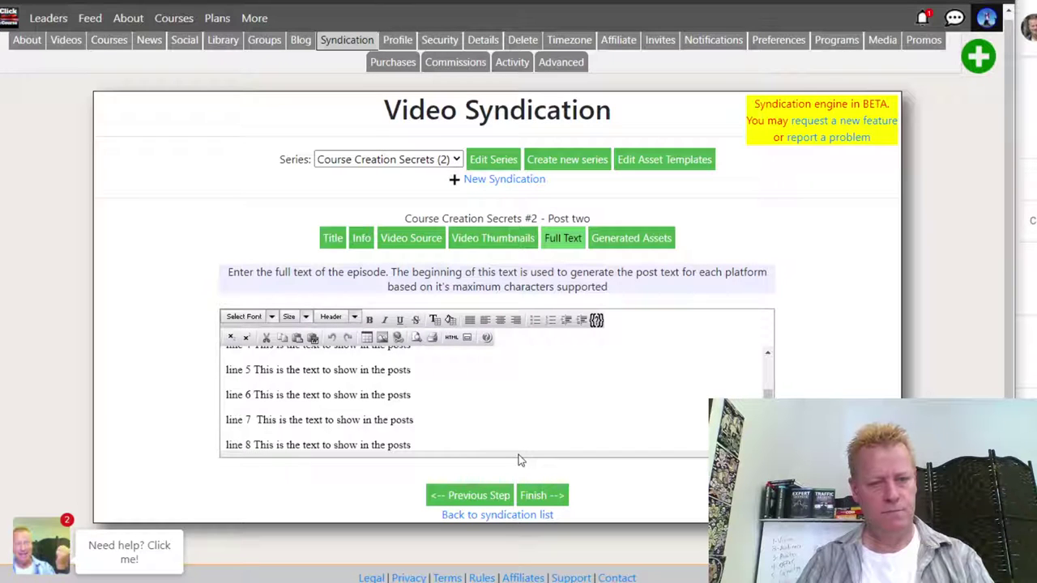
{"action": "key", "text": "Down"}
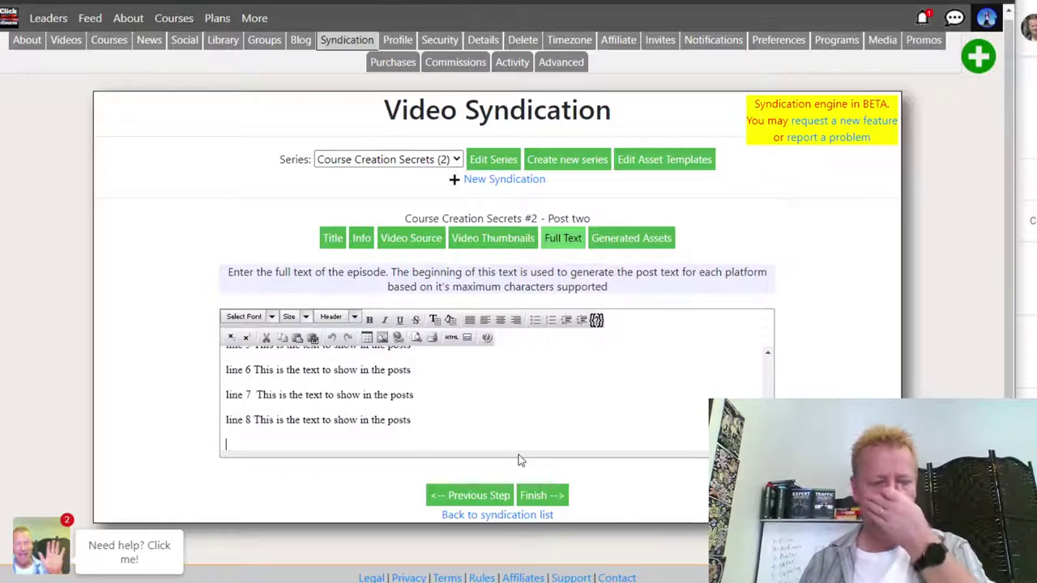
{"action": "left_click", "coordinate": [543, 496]}
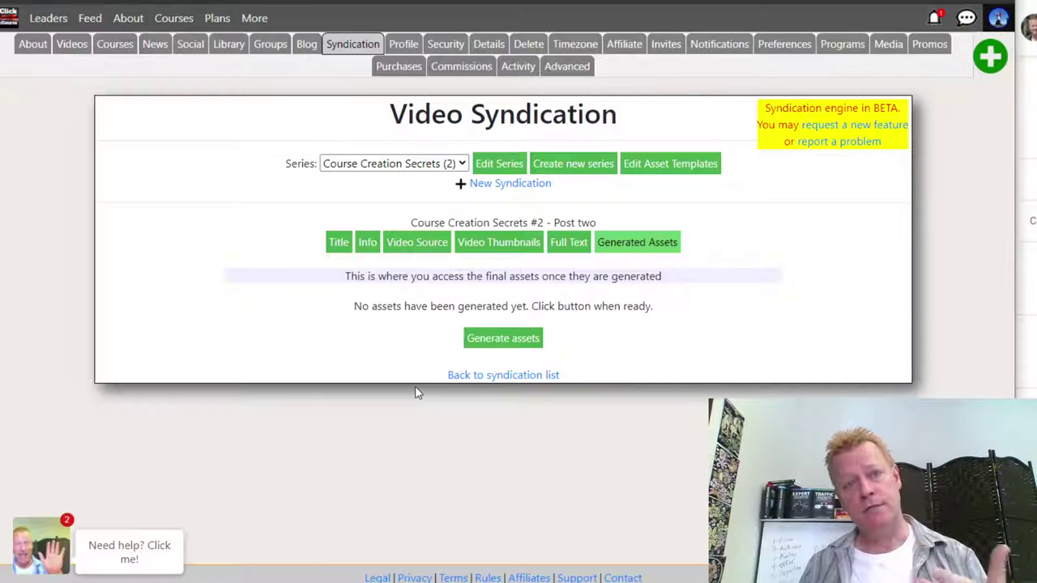
- Generate the syndication assets, refresh their status and view the videothumb asset
{"action": "left_click", "coordinate": [491, 342]}
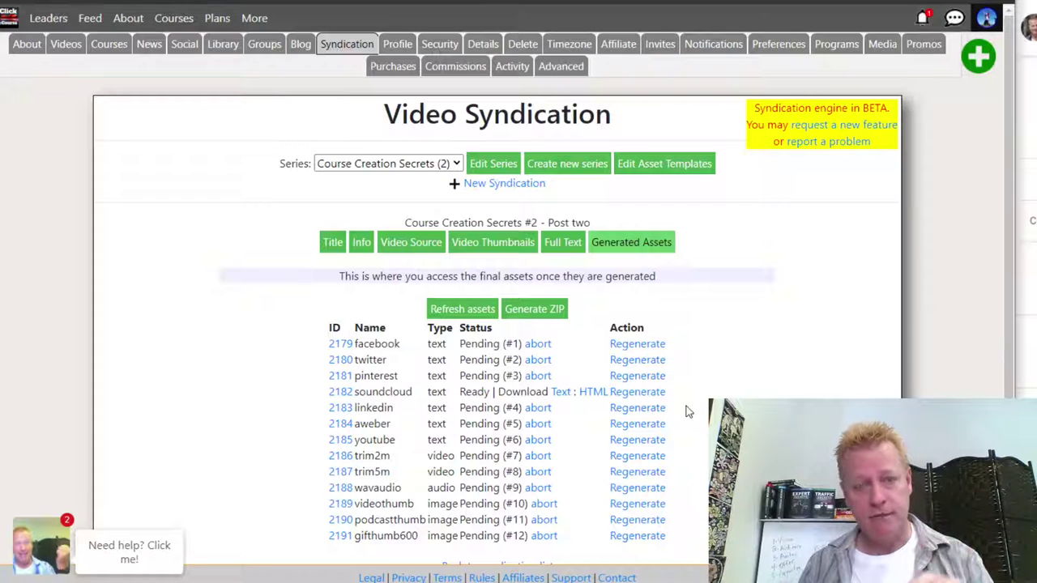
{"action": "left_click", "coordinate": [463, 310]}
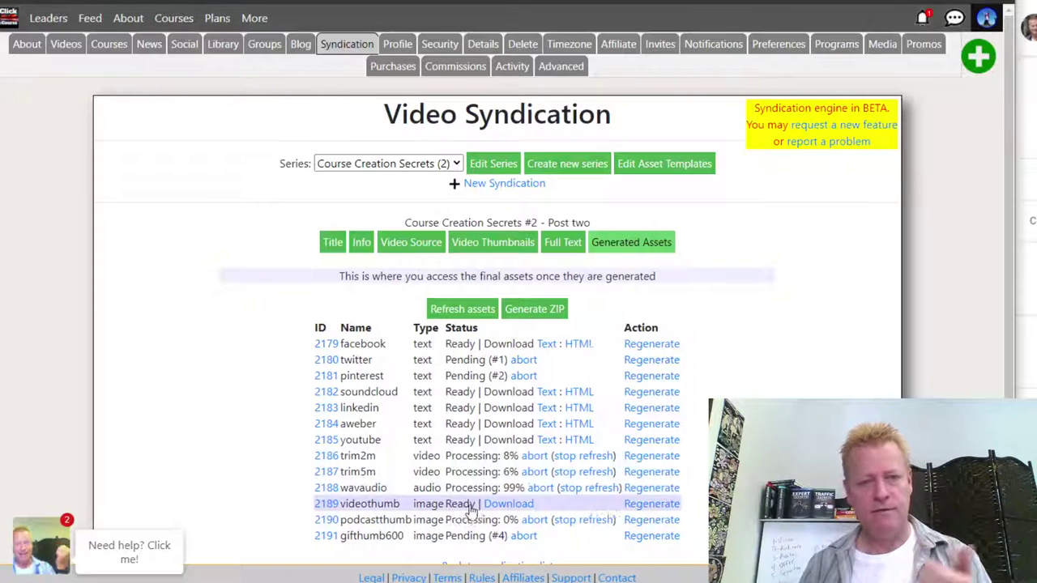
{"action": "left_click", "coordinate": [466, 506]}
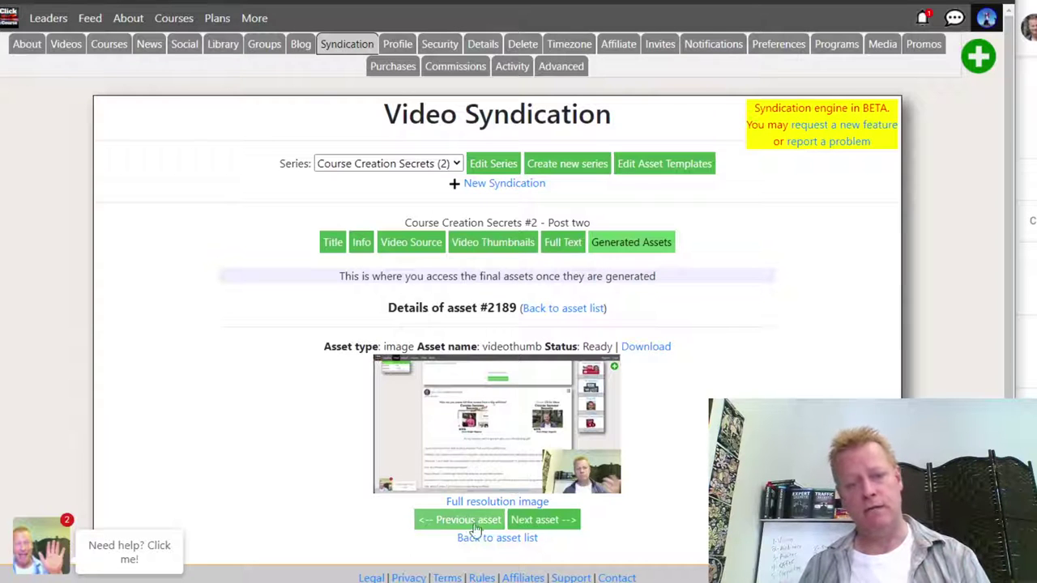
- Download the videothumb and gifthumb600 images and go to the Groups listing
{"action": "left_click", "coordinate": [498, 538]}
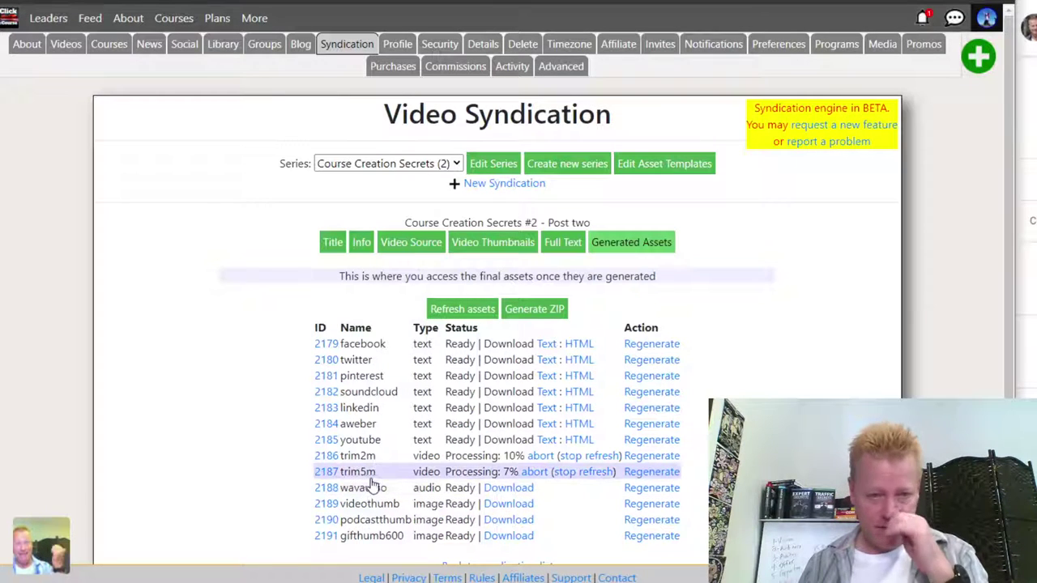
{"action": "left_click", "coordinate": [508, 505]}
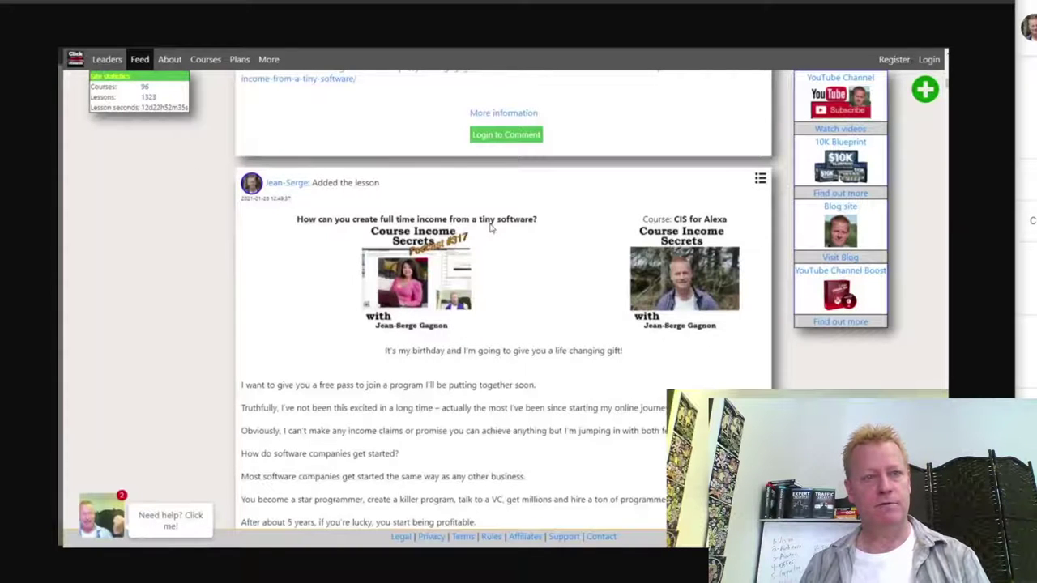
{"action": "key", "text": "alt+Left"}
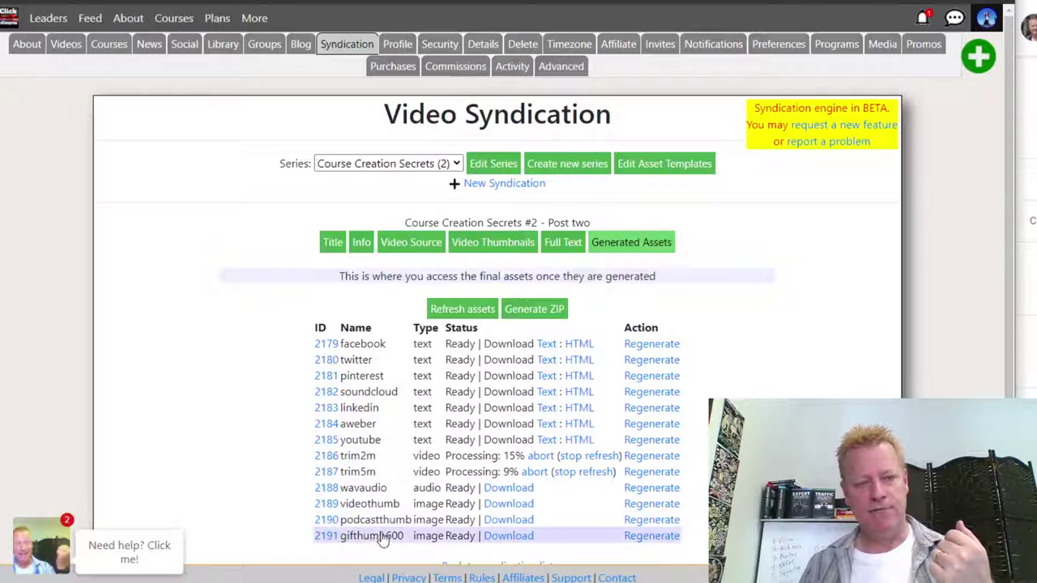
{"action": "left_click", "coordinate": [504, 536]}
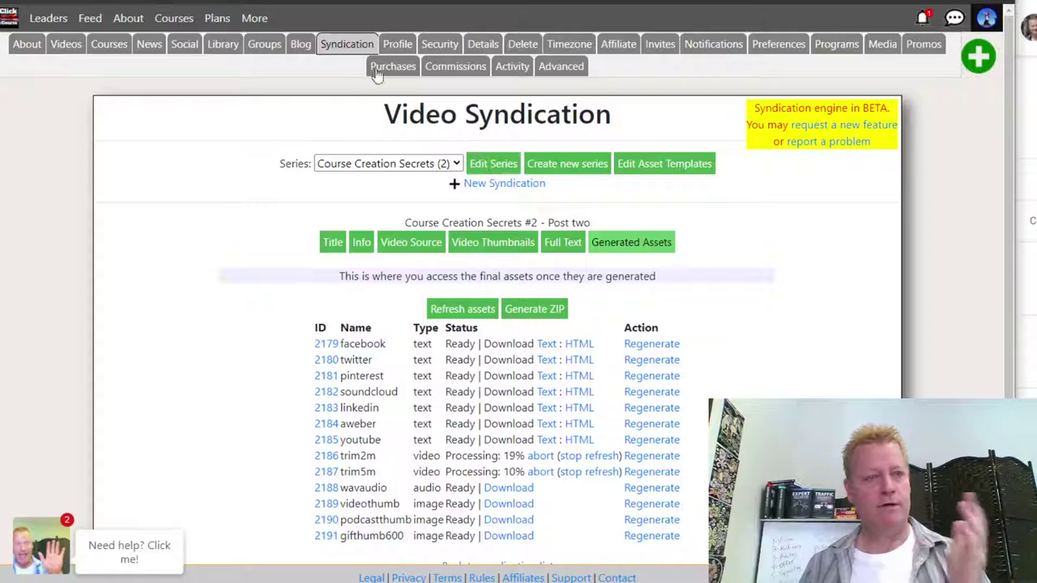
{"action": "left_click", "coordinate": [252, 19]}
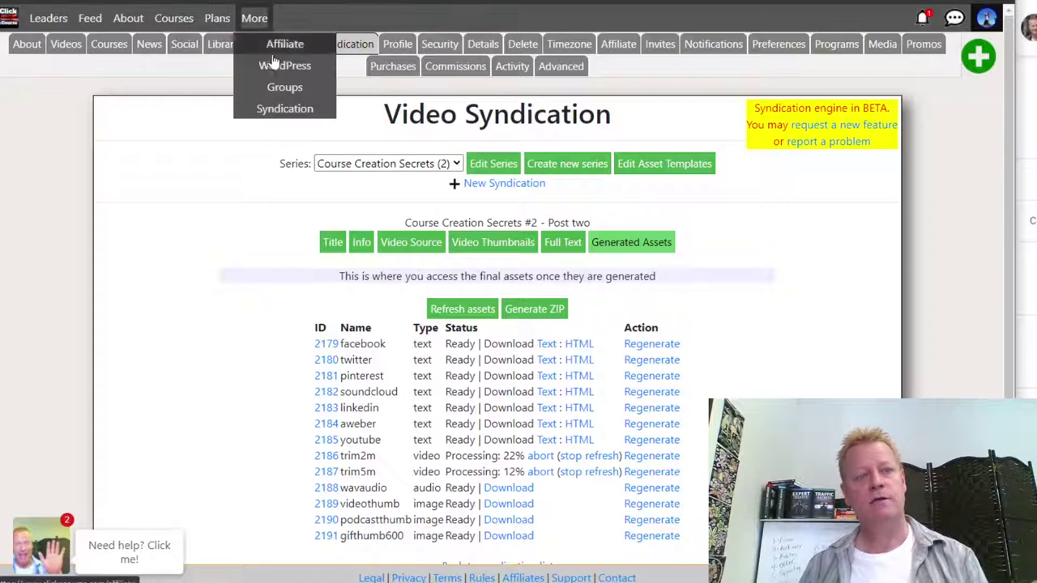
{"action": "left_click", "coordinate": [685, 165]}
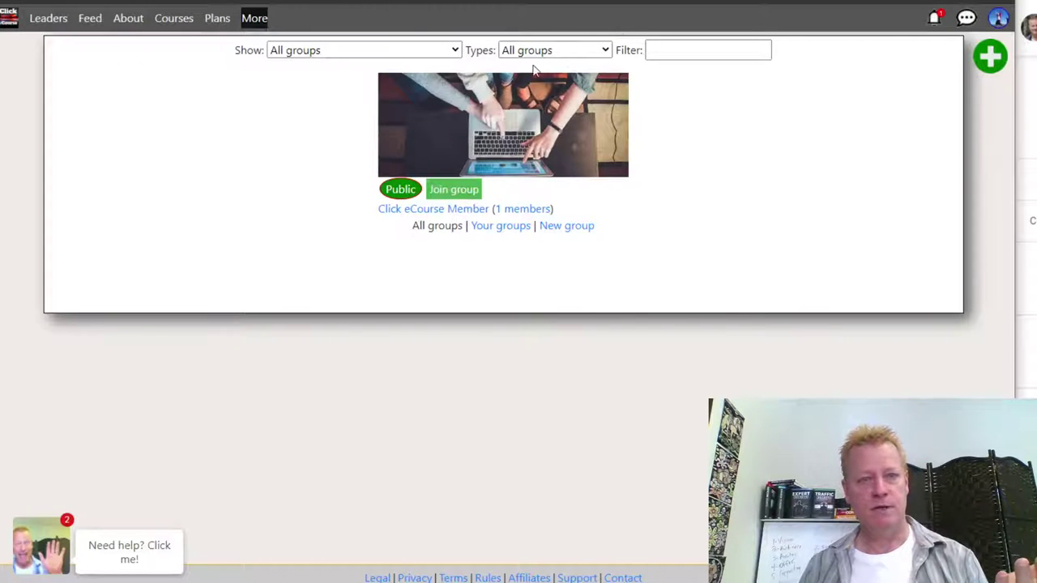
- Open the new group creation form from the groups listing
{"action": "left_click", "coordinate": [990, 56]}
{"action": "left_click", "coordinate": [981, 102]}
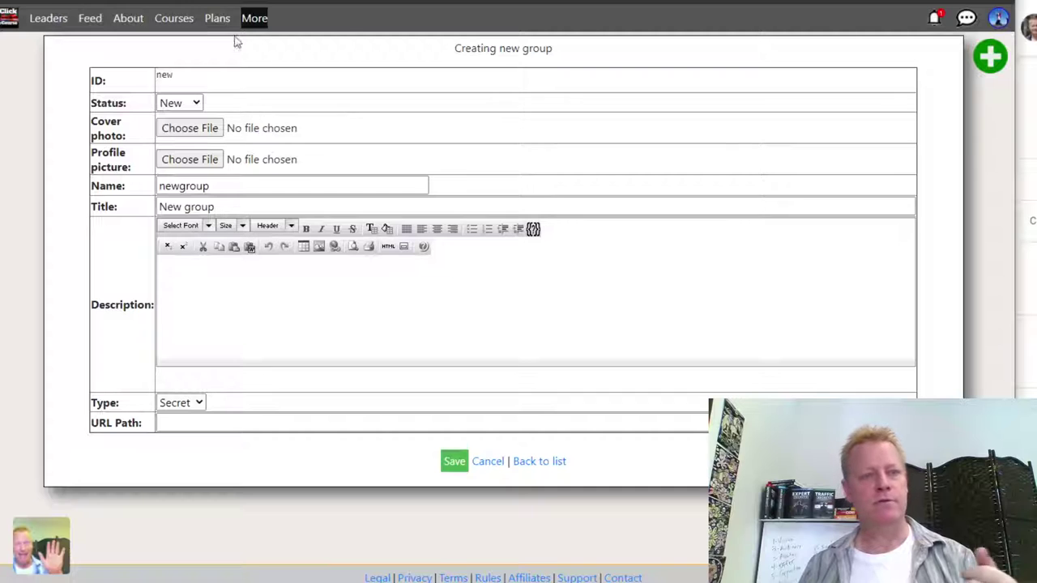
{"action": "mouse_move", "coordinate": [256, 24]}
{"action": "left_click", "coordinate": [285, 87]}
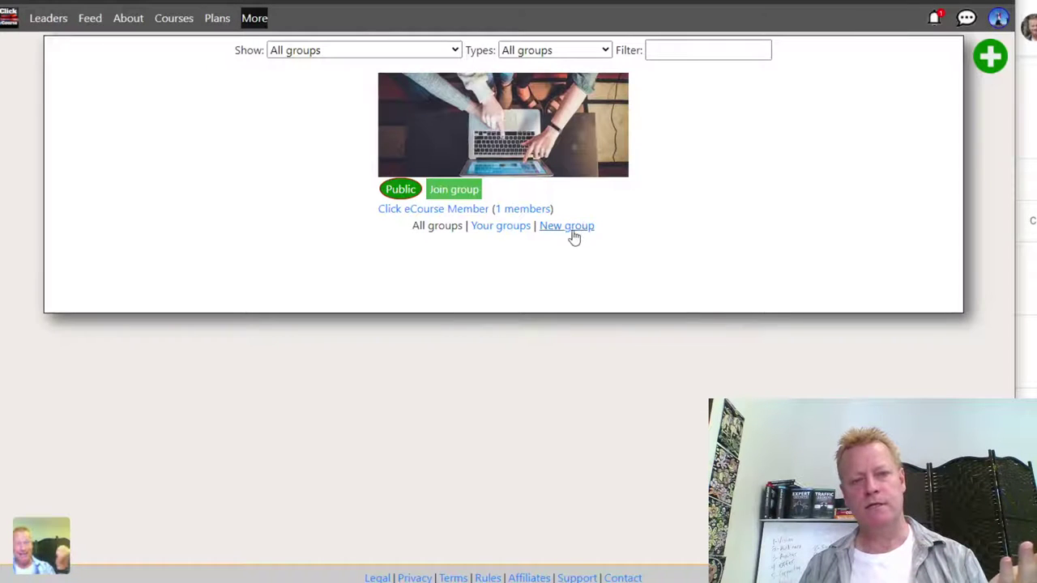
{"action": "mouse_move", "coordinate": [992, 63]}
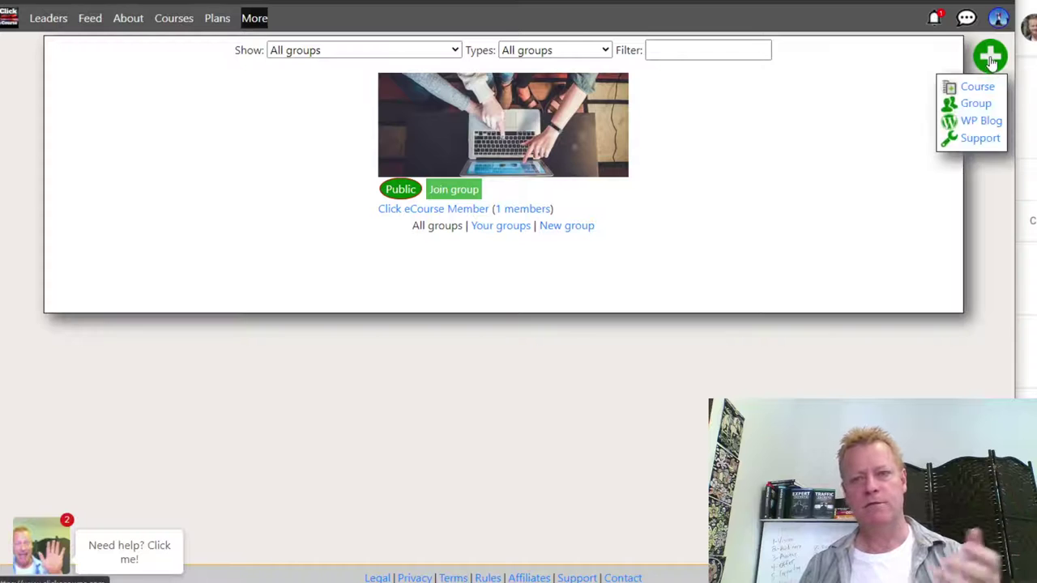
{"action": "left_click", "coordinate": [590, 227]}
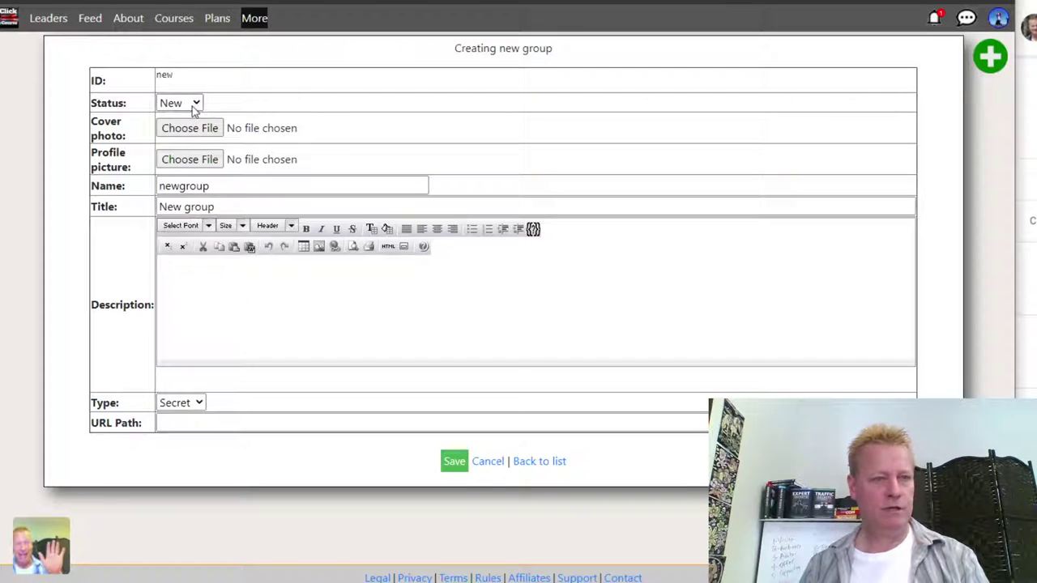
- Set status Active, name 'testgroup', title 'Testing groups' and description 'Just testing'
{"action": "left_click", "coordinate": [192, 107]}
{"action": "left_click", "coordinate": [174, 144]}
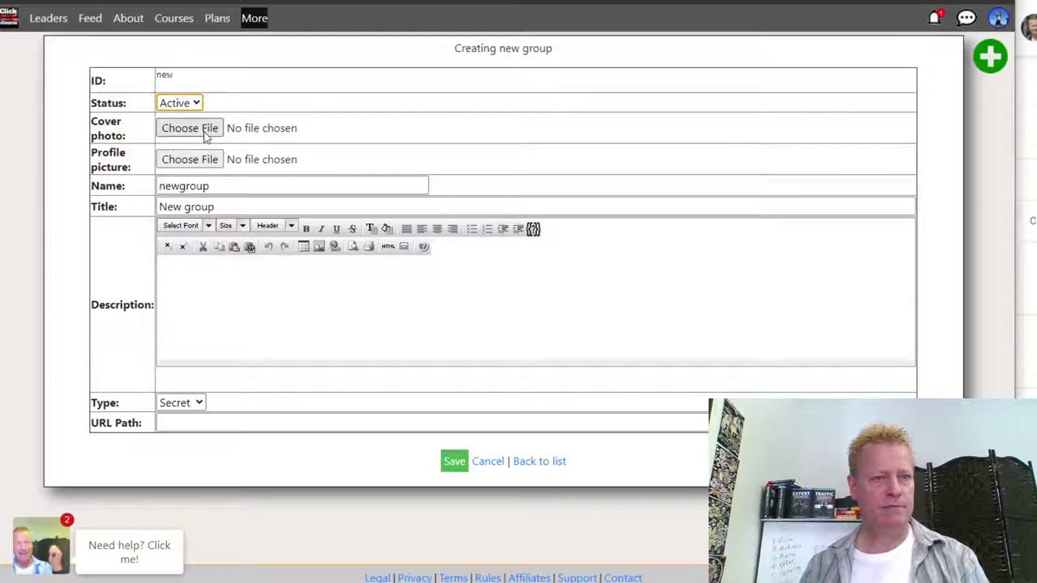
{"action": "double_click", "coordinate": [192, 187]}
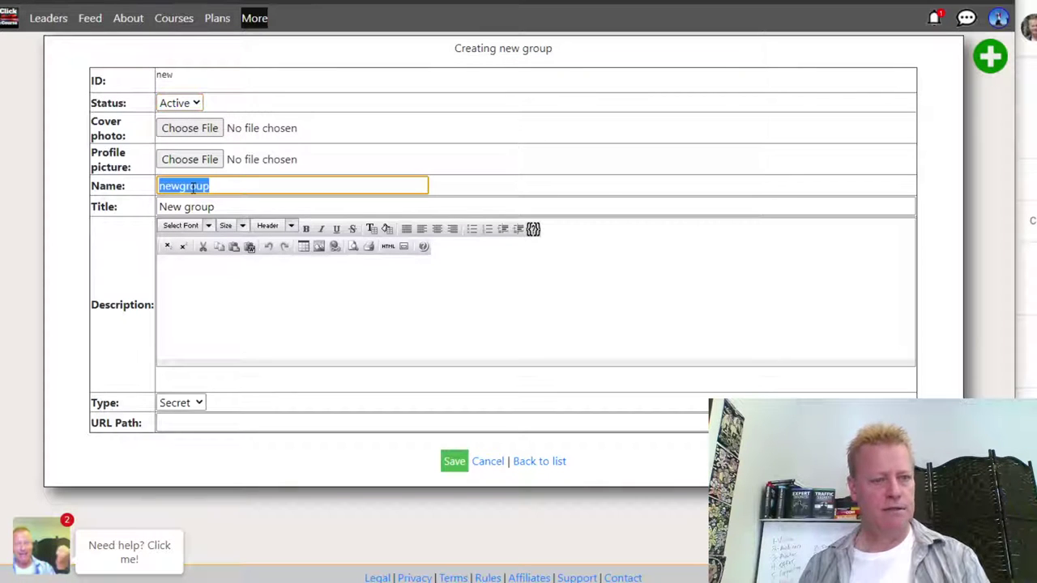
{"action": "type", "text": "testgroup"}
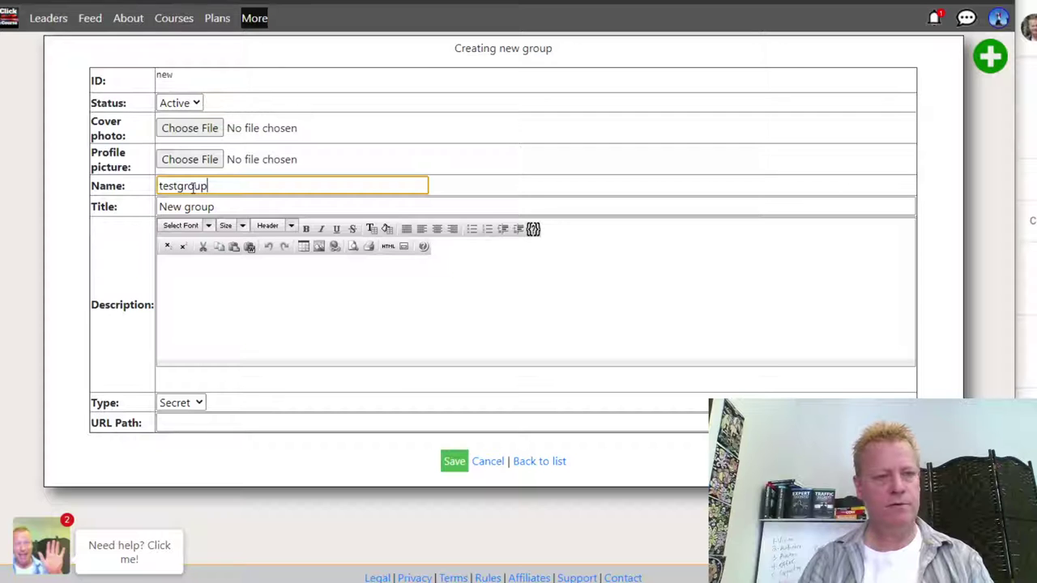
{"action": "key", "text": "Tab"}
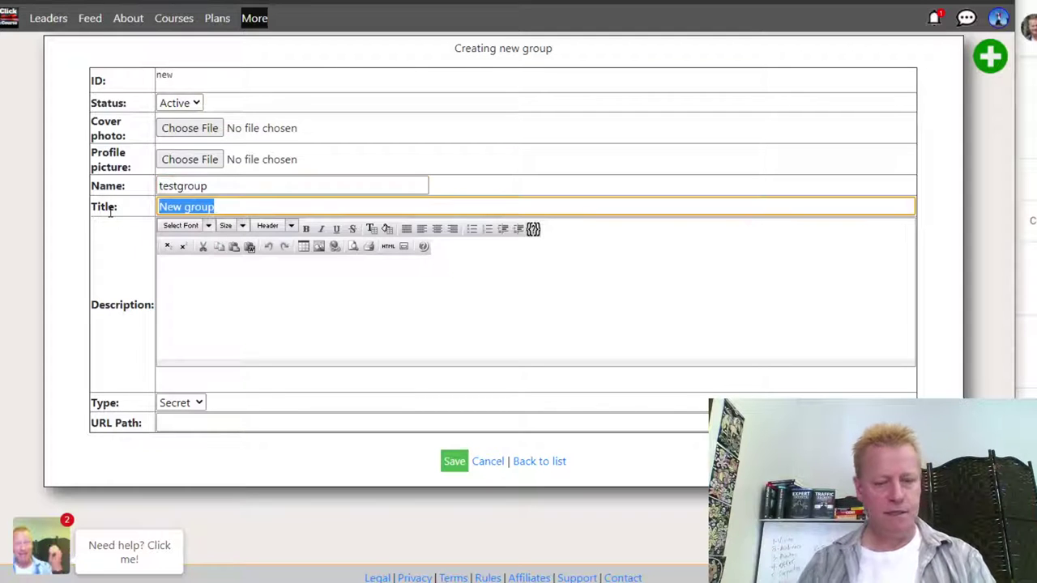
{"action": "type", "text": "Testing groups"}
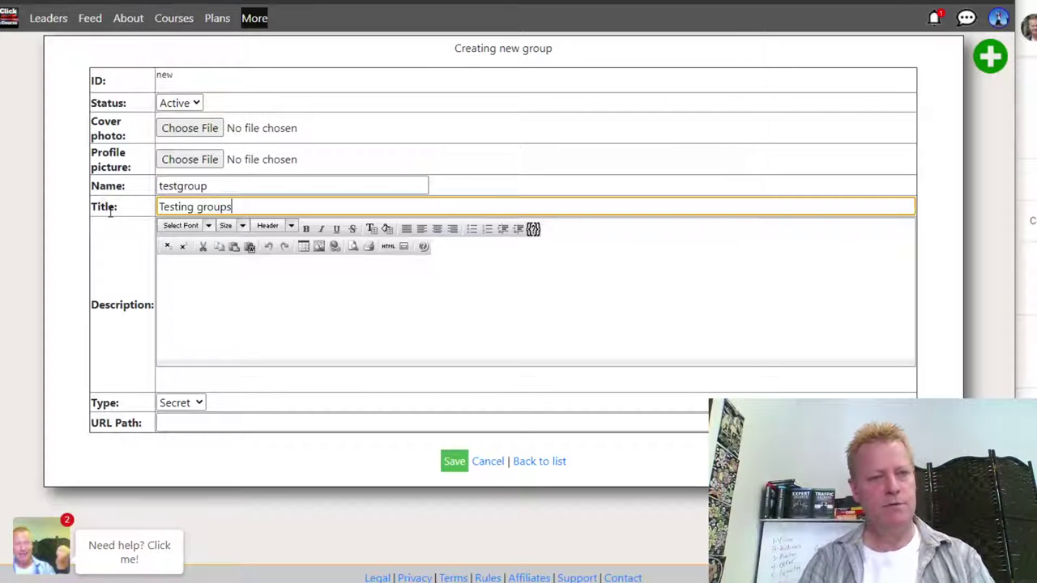
{"action": "left_click", "coordinate": [214, 275]}
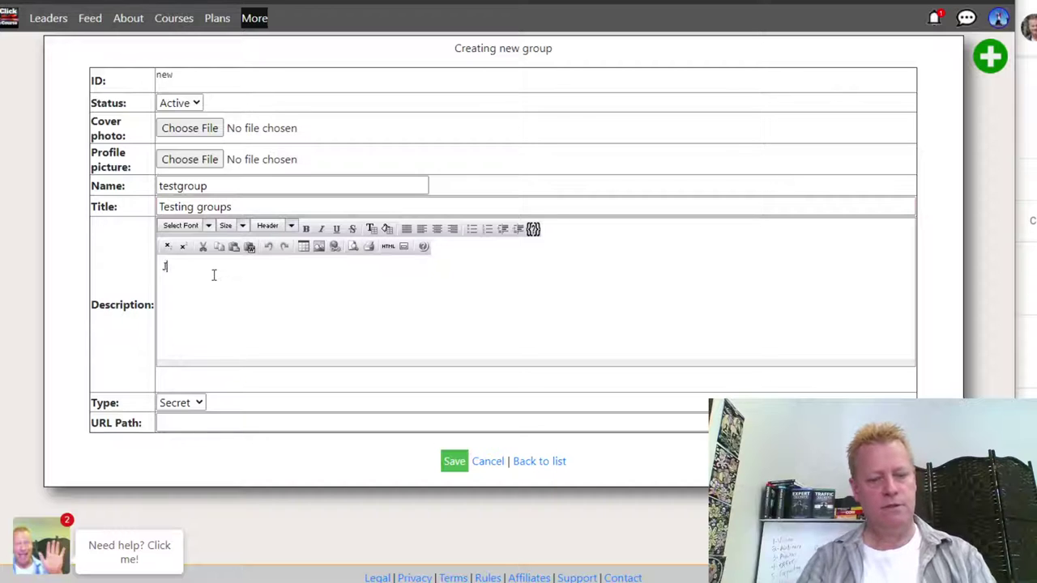
{"action": "type", "text": "Just tesintg"}
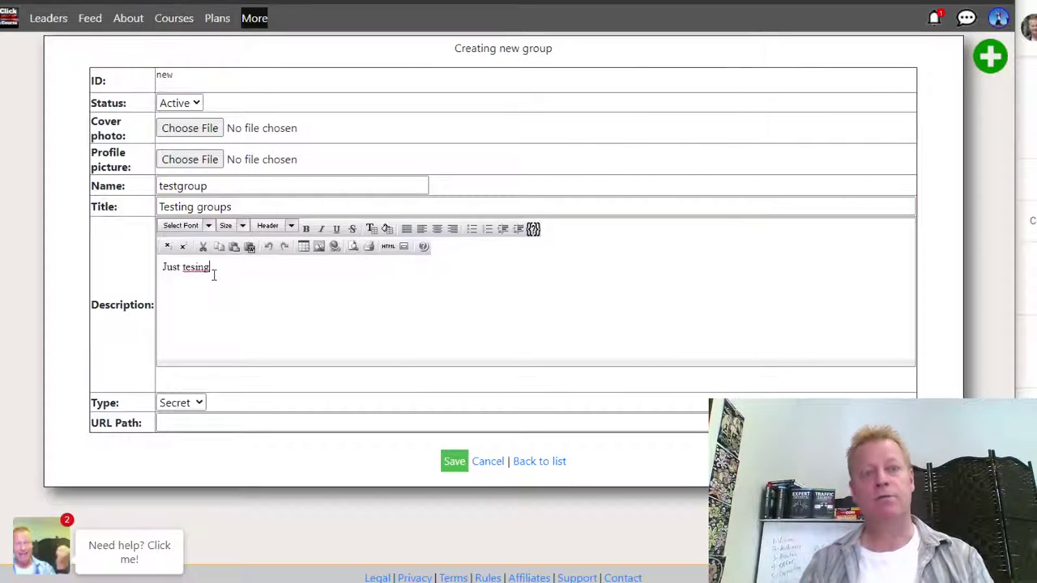
- Keep the group type Secret, correct the description typo, fill the URL path and save
{"action": "left_click", "coordinate": [198, 404]}
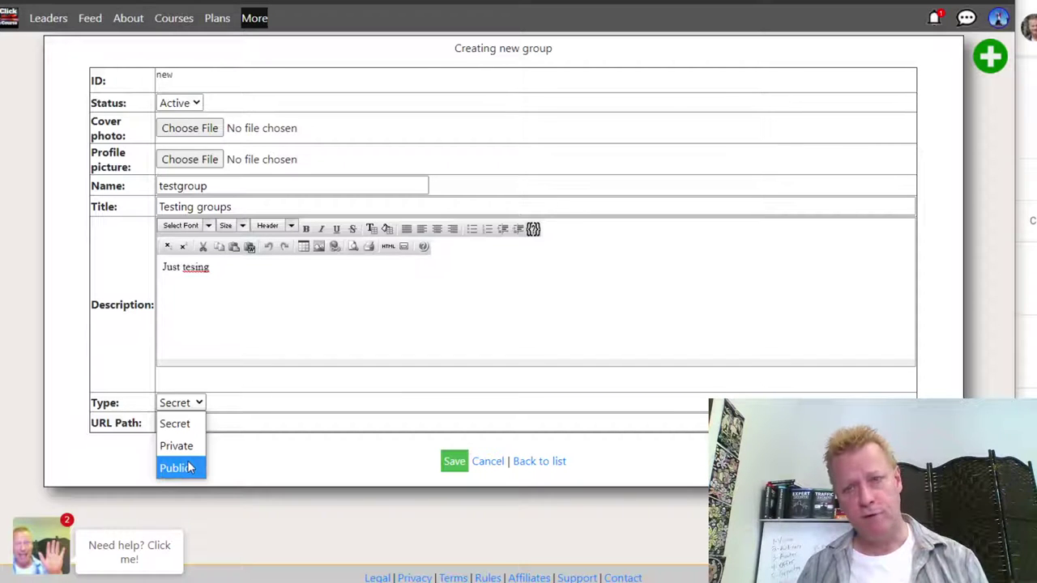
{"action": "left_click", "coordinate": [220, 423]}
{"action": "left_click", "coordinate": [215, 422]}
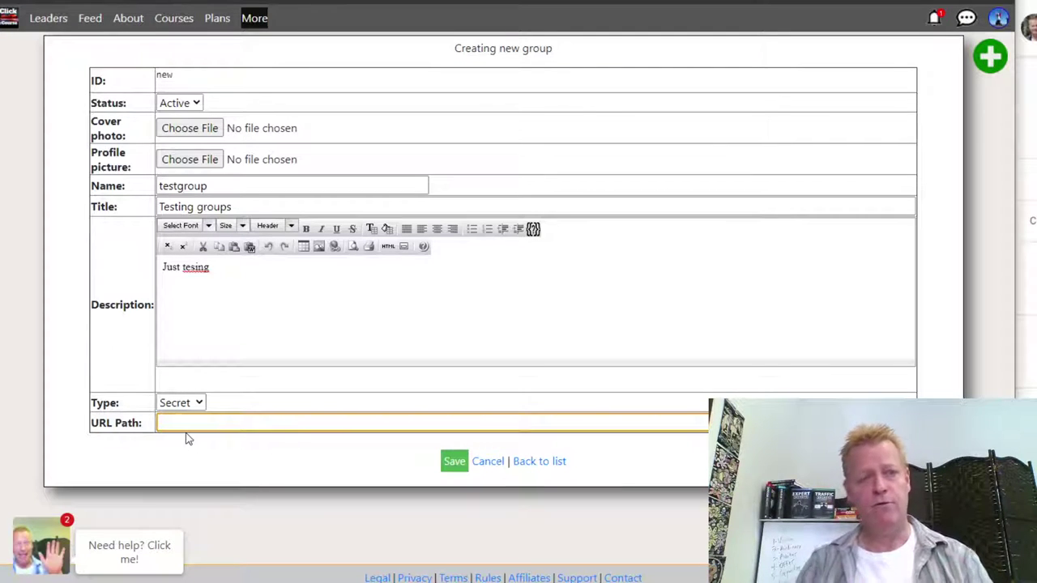
{"action": "left_click", "coordinate": [268, 328]}
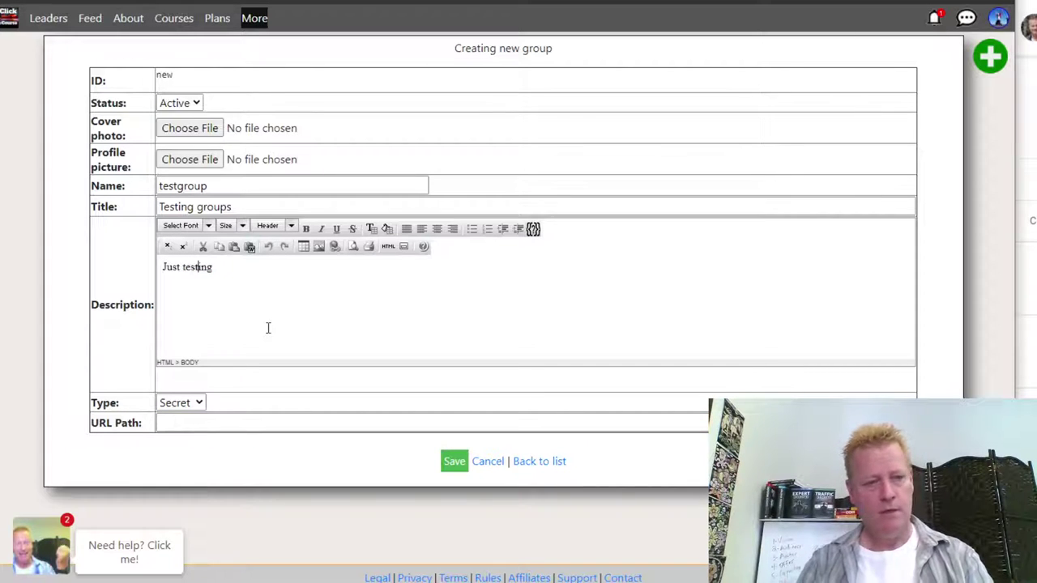
{"action": "left_click", "coordinate": [211, 419]}
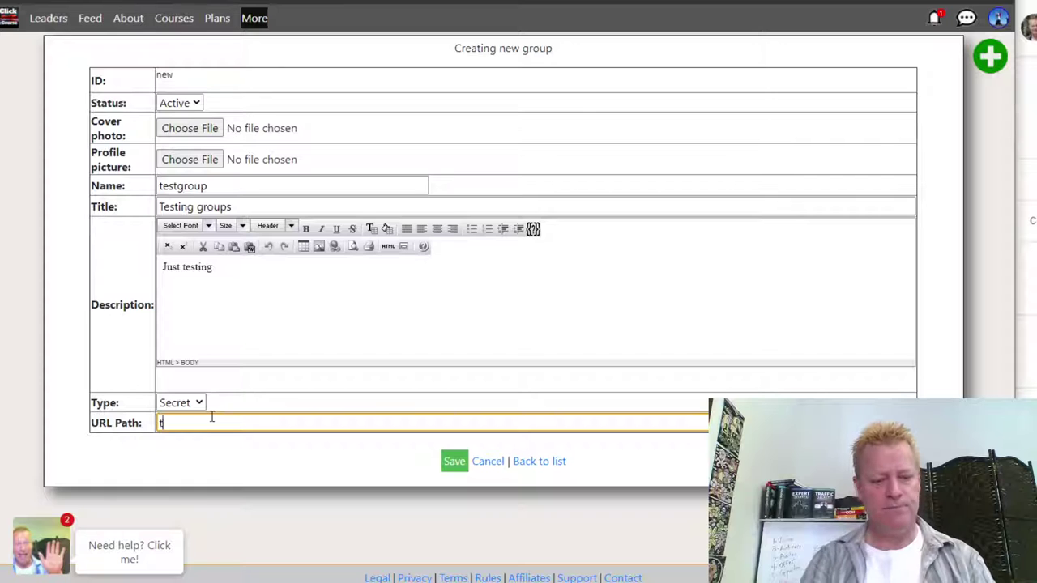
{"action": "left_click", "coordinate": [454, 461]}
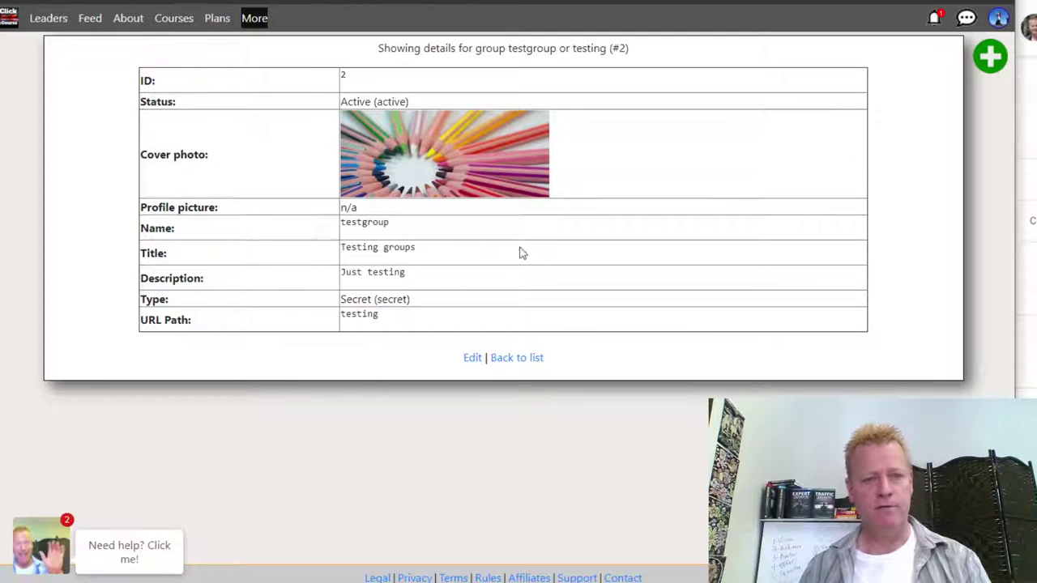
- Return to the groups list and open the Testing groups Members page
{"action": "left_click", "coordinate": [499, 362]}
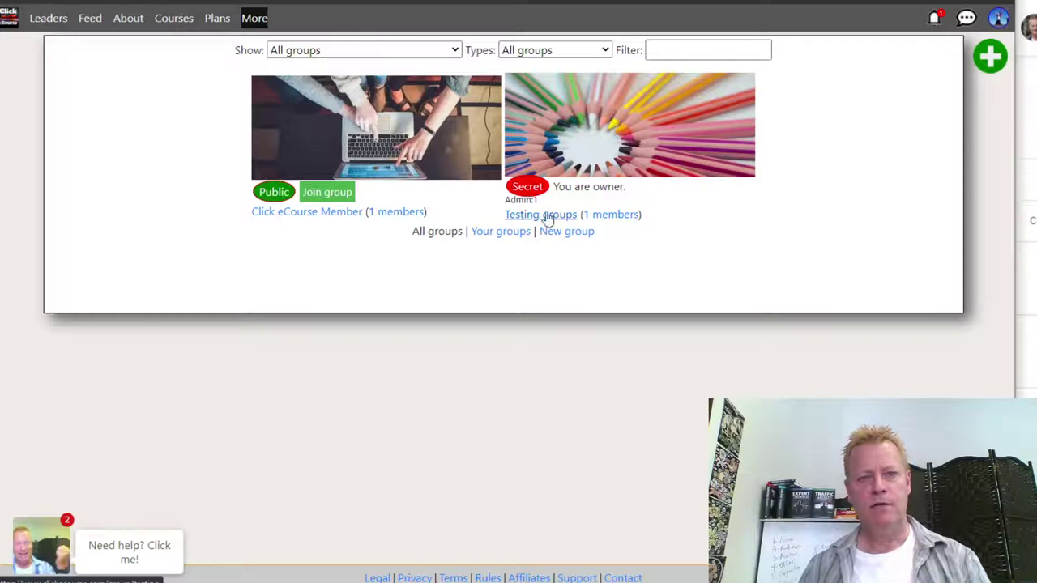
{"action": "left_click", "coordinate": [613, 216]}
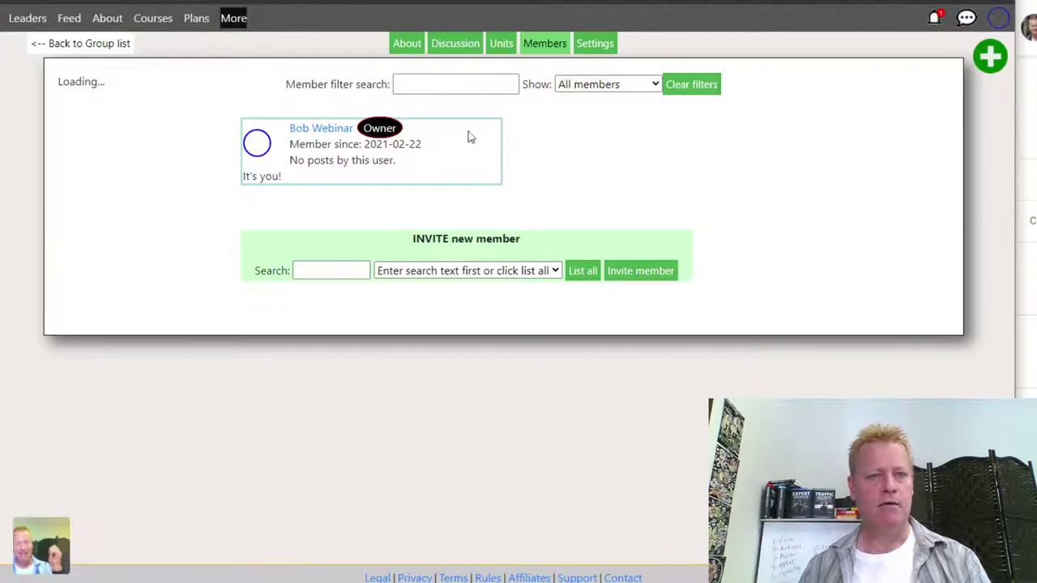
- Invite the first user to Testing groups by picking them from the full user list
{"action": "left_click", "coordinate": [554, 271]}
{"action": "left_click", "coordinate": [582, 274]}
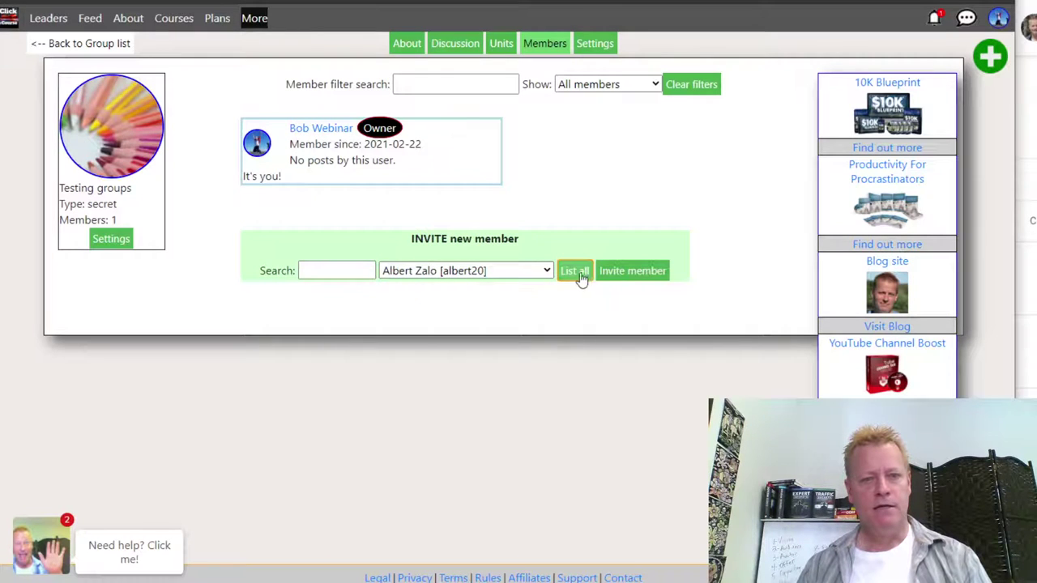
{"action": "left_click", "coordinate": [486, 276]}
{"action": "left_click", "coordinate": [435, 255]}
{"action": "left_click", "coordinate": [435, 256]}
{"action": "left_click", "coordinate": [622, 273]}
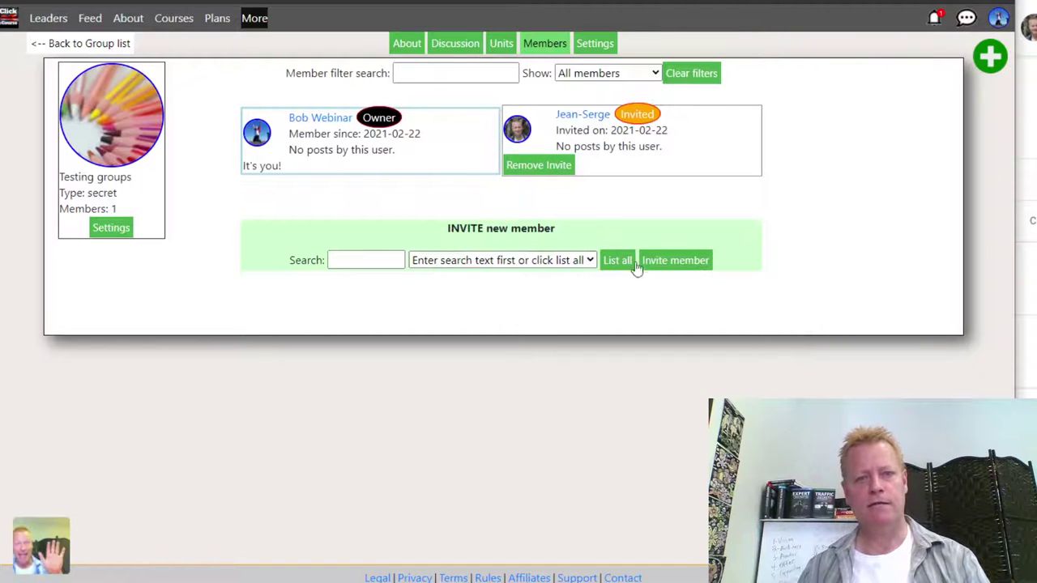
- Invite a second user after an empty name search, choosing them from the full user list
{"action": "left_click", "coordinate": [591, 260]}
{"action": "left_click", "coordinate": [609, 260]}
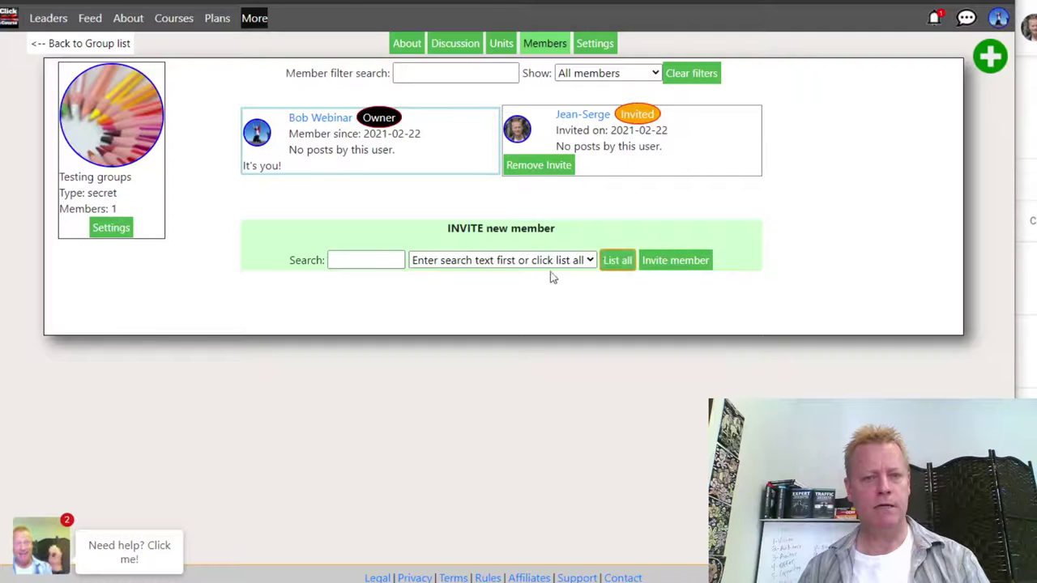
{"action": "left_click", "coordinate": [390, 258]}
{"action": "type", "text": "mindy"}
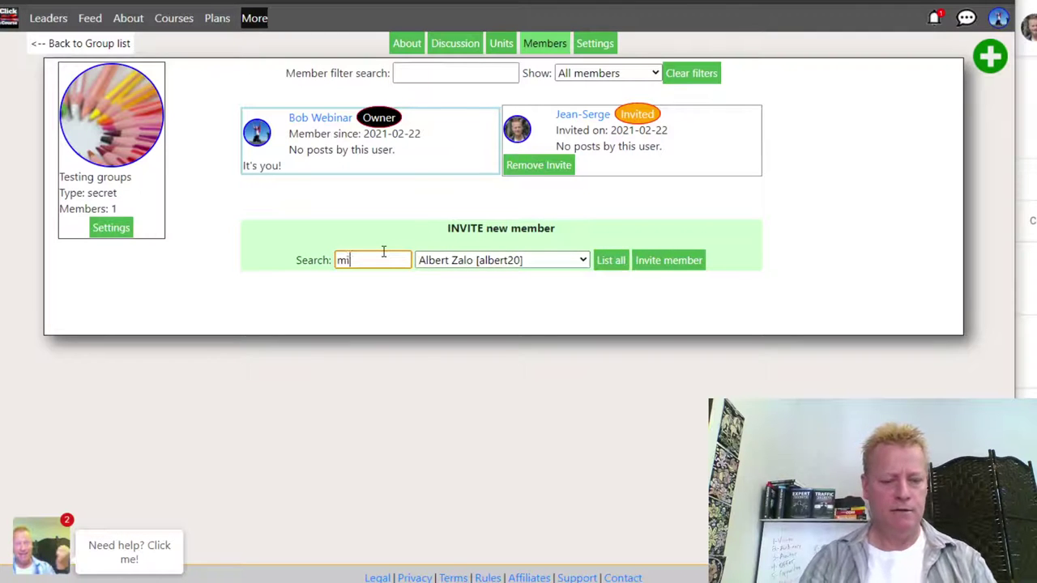
{"action": "left_click", "coordinate": [512, 262]}
{"action": "left_click", "coordinate": [606, 290]}
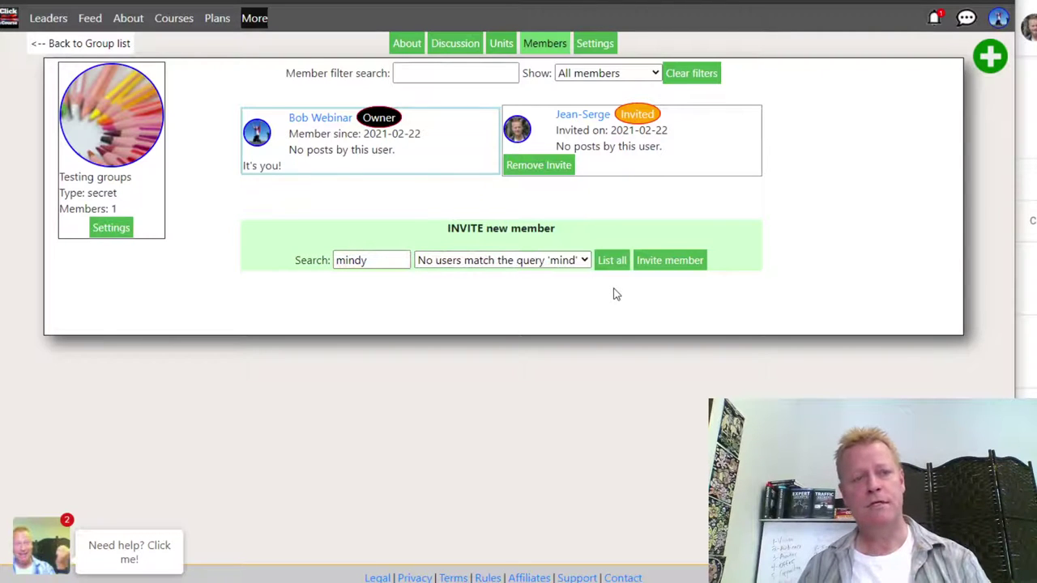
{"action": "left_click", "coordinate": [582, 263]}
{"action": "left_click", "coordinate": [612, 260]}
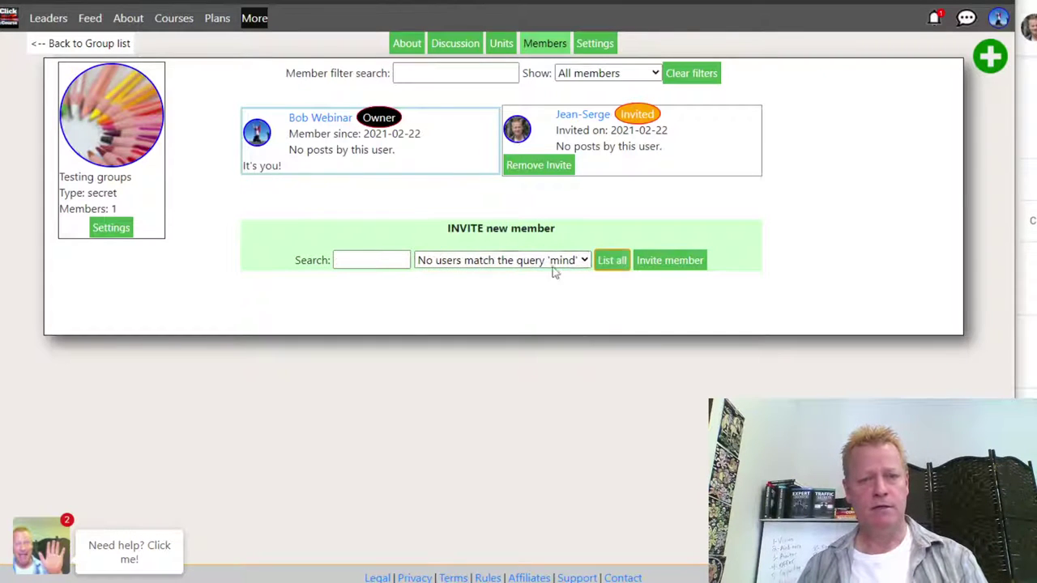
{"action": "left_click", "coordinate": [541, 260]}
{"action": "scroll", "coordinate": [548, 212], "scroll_direction": "down", "scroll_amount": 1}
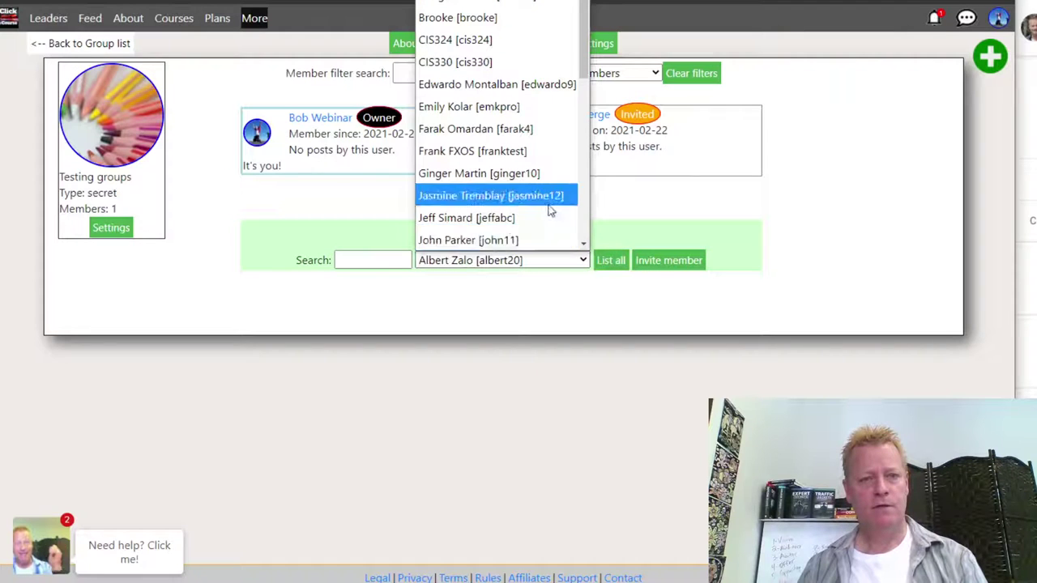
{"action": "left_click", "coordinate": [466, 71]}
{"action": "left_click", "coordinate": [617, 262]}
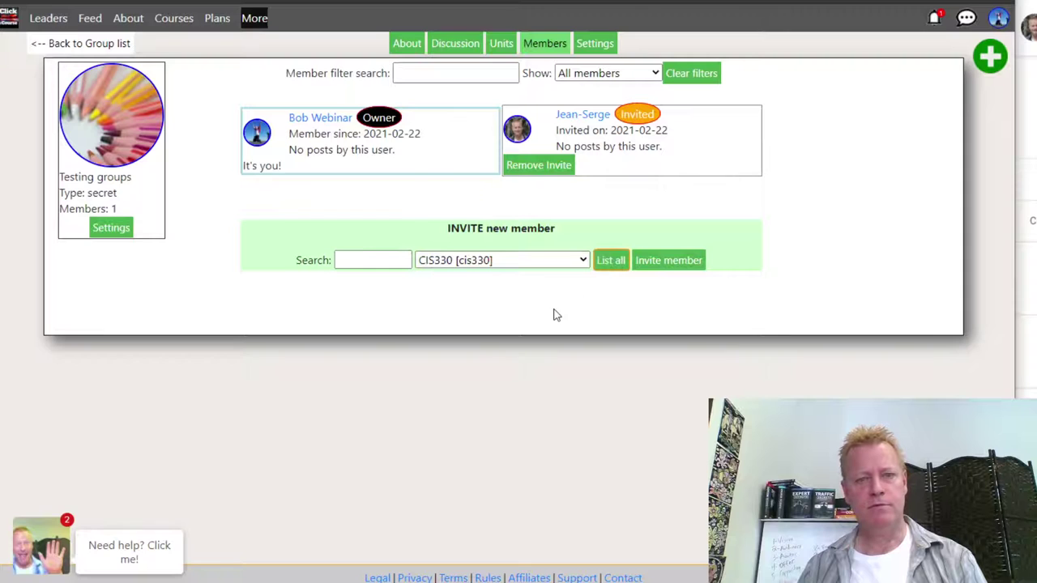
{"action": "key", "text": "Tab"}
{"action": "key", "text": "Return"}
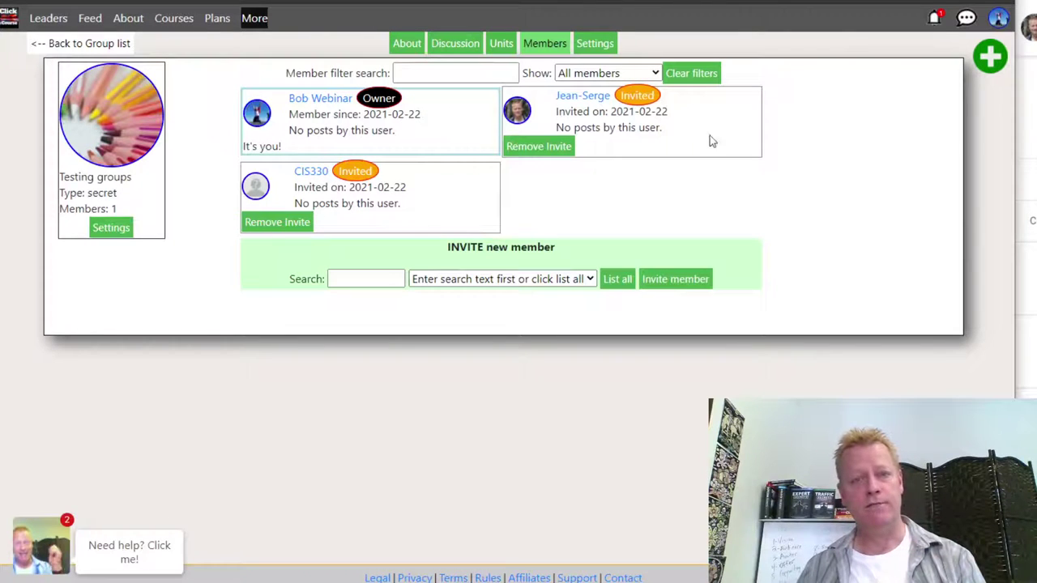
{"action": "mouse_move", "coordinate": [596, 98]}
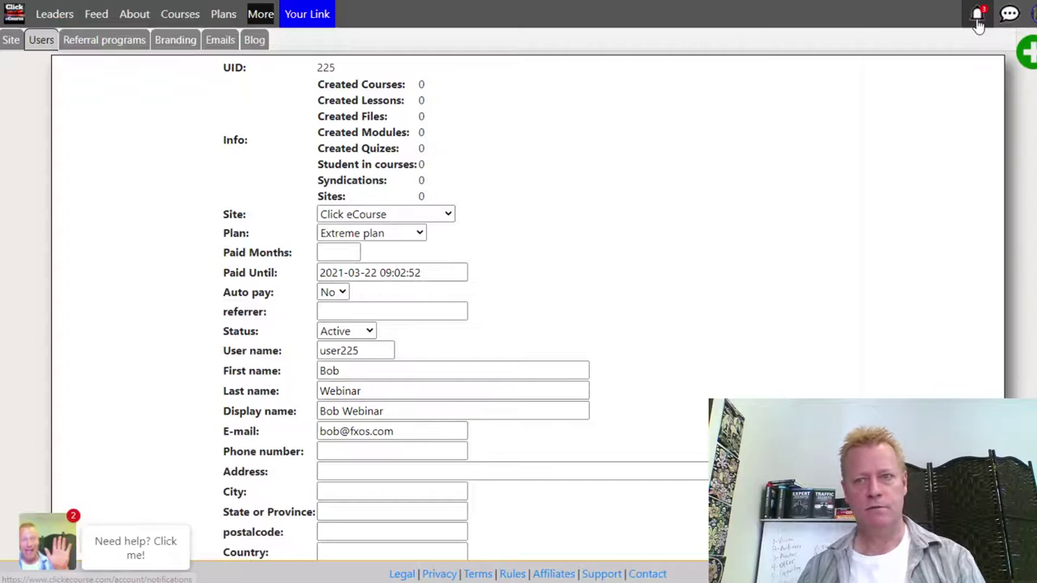
- Open the Testing groups invite from notifications, accept it, check Members, then view Discussion
{"action": "left_click", "coordinate": [977, 14]}
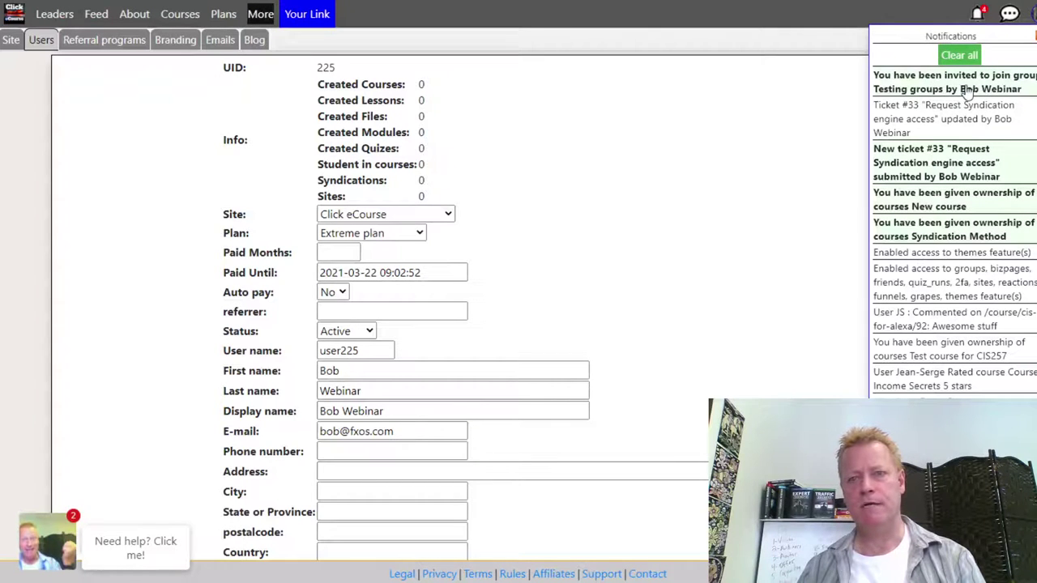
{"action": "left_click", "coordinate": [940, 89]}
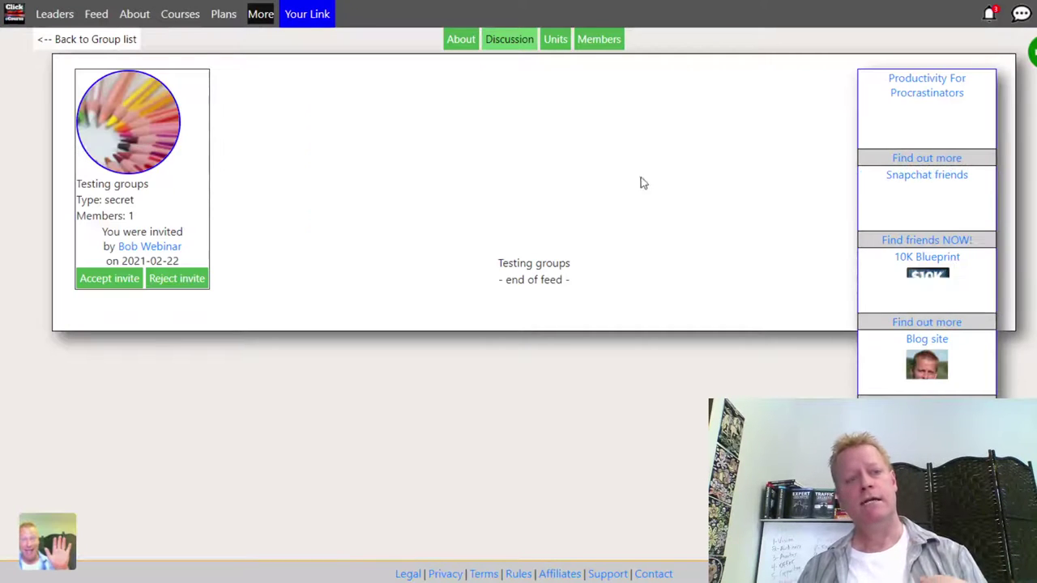
{"action": "left_click", "coordinate": [609, 47]}
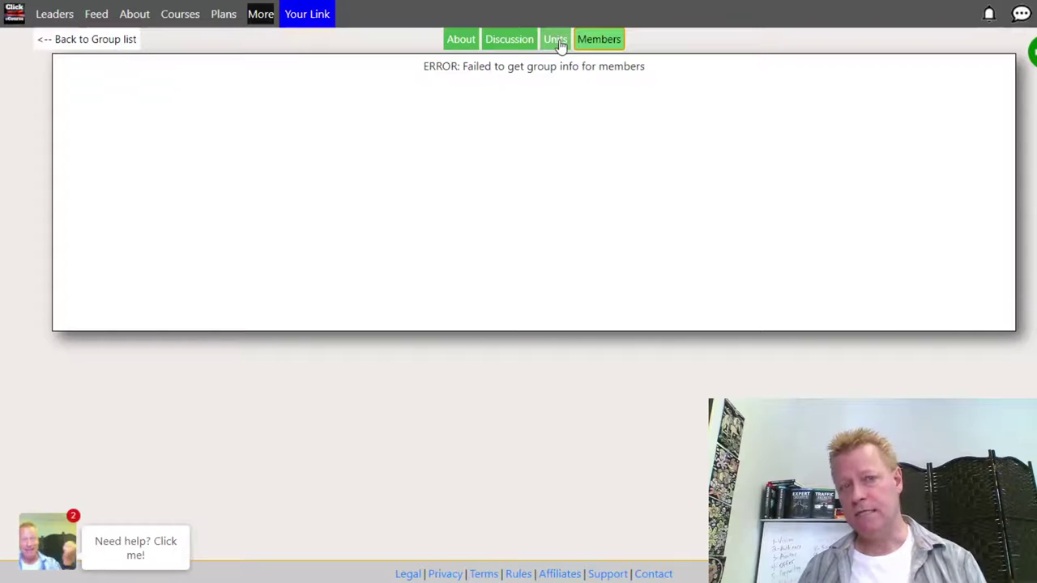
{"action": "left_click", "coordinate": [460, 41]}
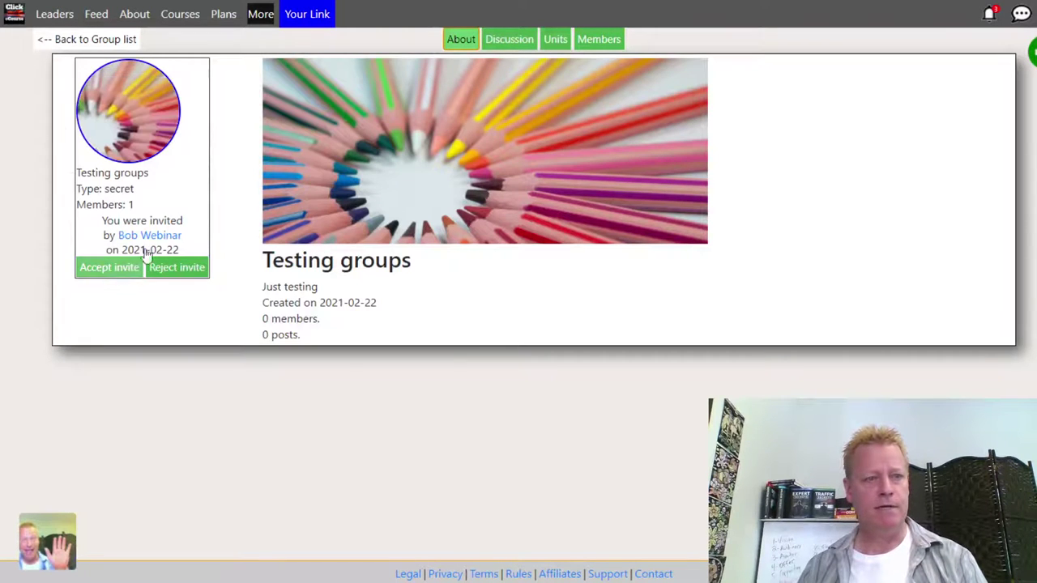
{"action": "left_click", "coordinate": [118, 276]}
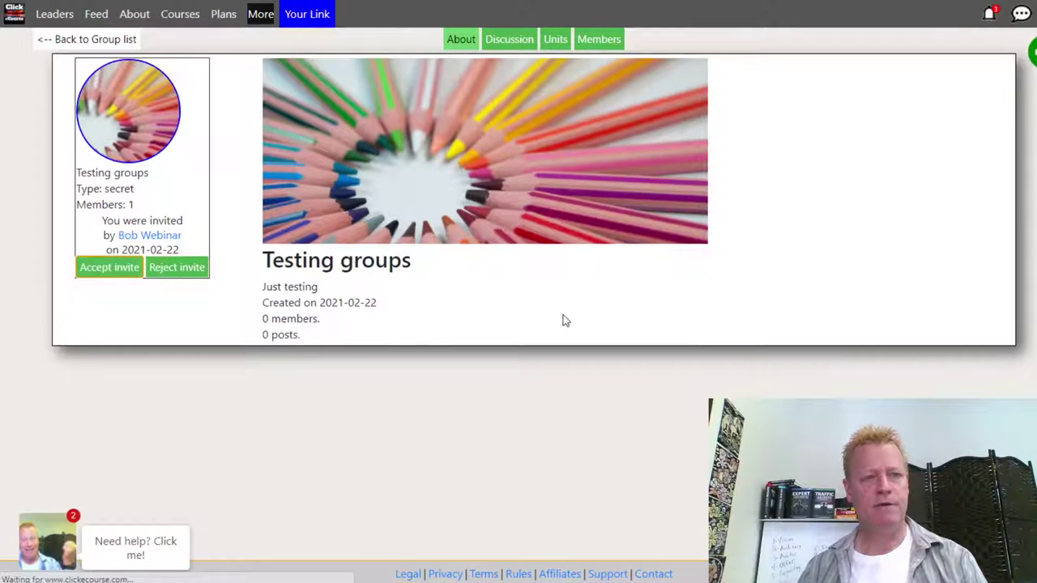
{"action": "left_click", "coordinate": [599, 43]}
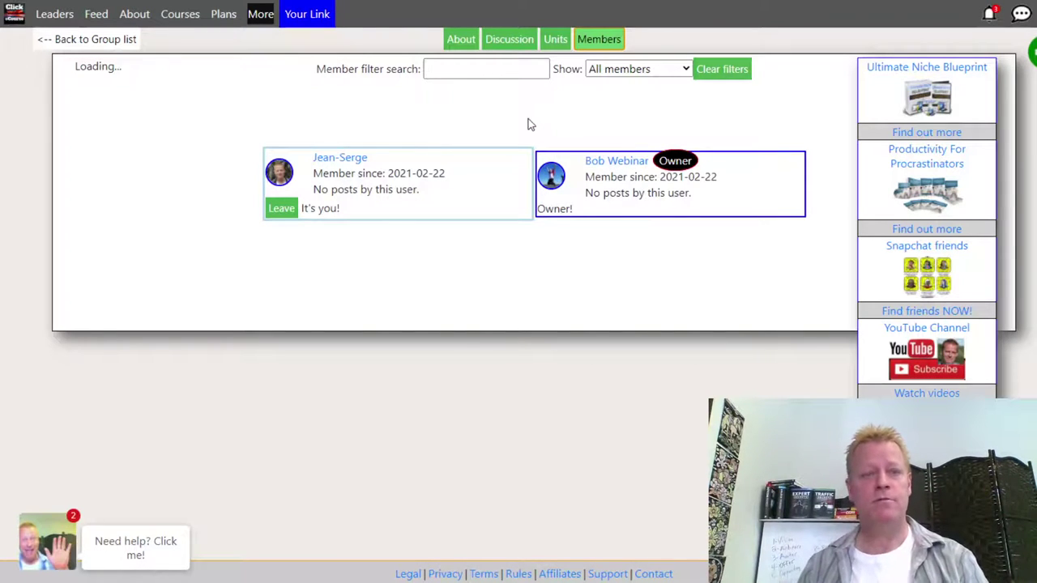
{"action": "left_click", "coordinate": [523, 39]}
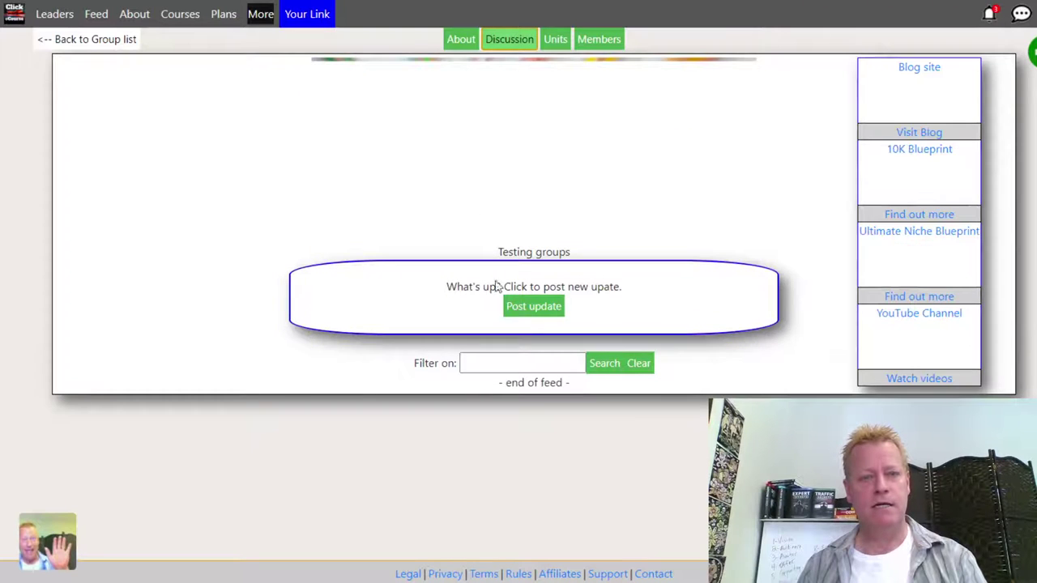
- Post a 'Thanks' update thanking the group for letting me join and looking forward to learning more
{"action": "left_click", "coordinate": [537, 305]}
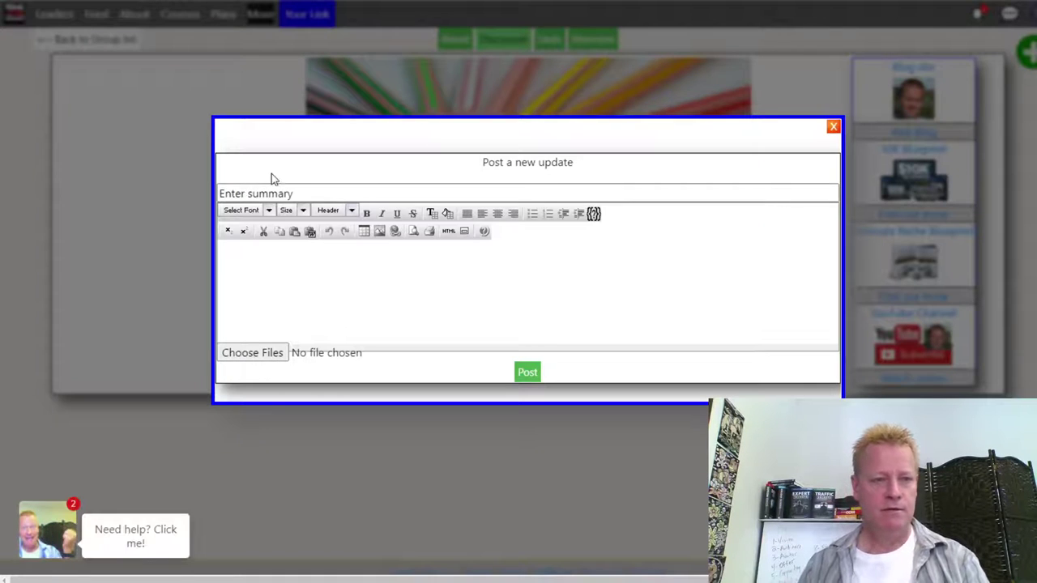
{"action": "left_click", "coordinate": [325, 193]}
{"action": "type", "text": "Thnk"}
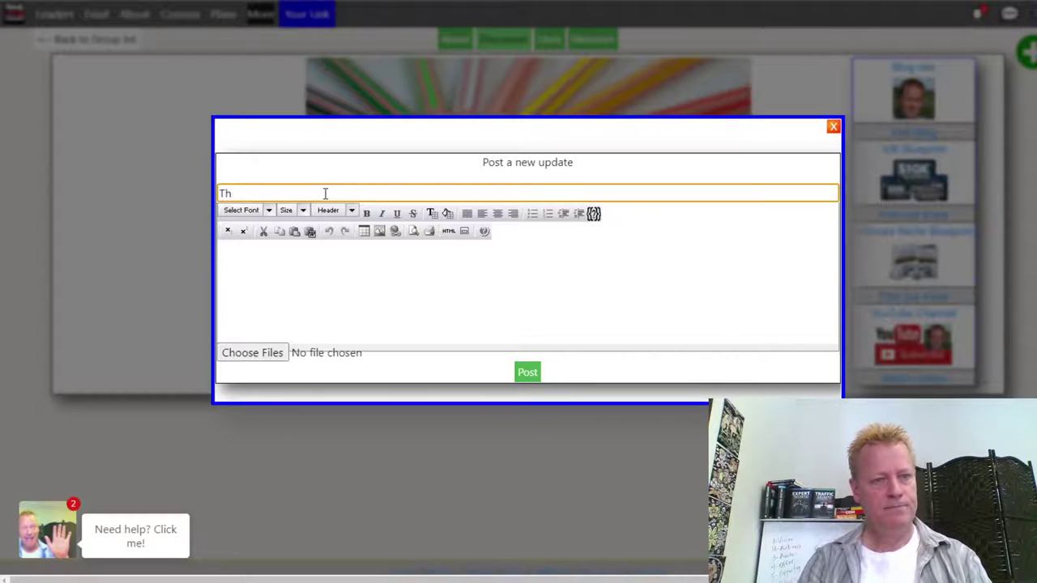
{"action": "key", "text": "Tab"}
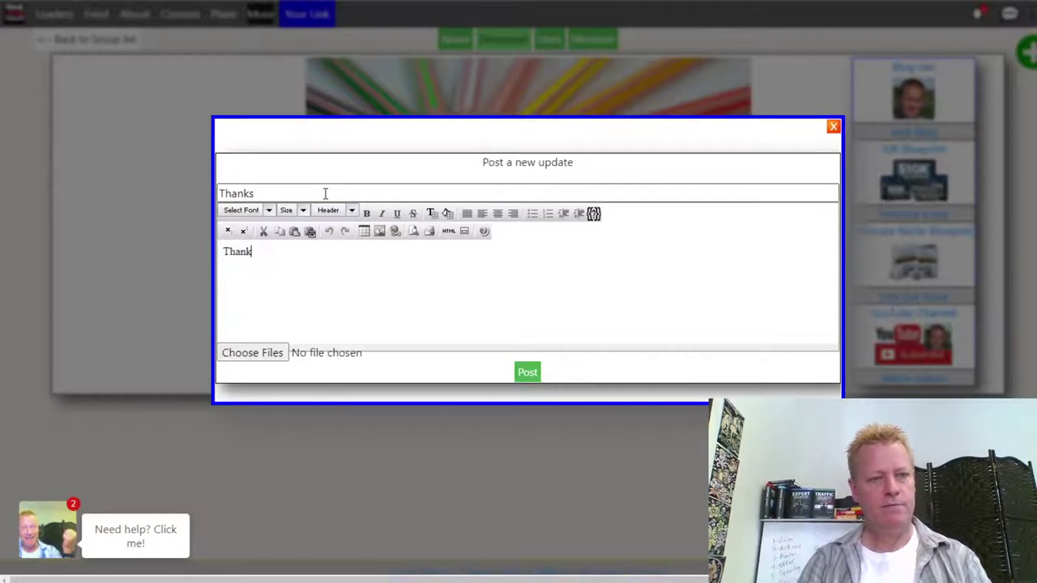
{"action": "key", "text": "BackSpace"}
{"action": "key", "text": "BackSpace"}
{"action": "key", "text": "BackSpace"}
{"action": "key", "text": "BackSpace"}
{"action": "key", "text": "BackSpace"}
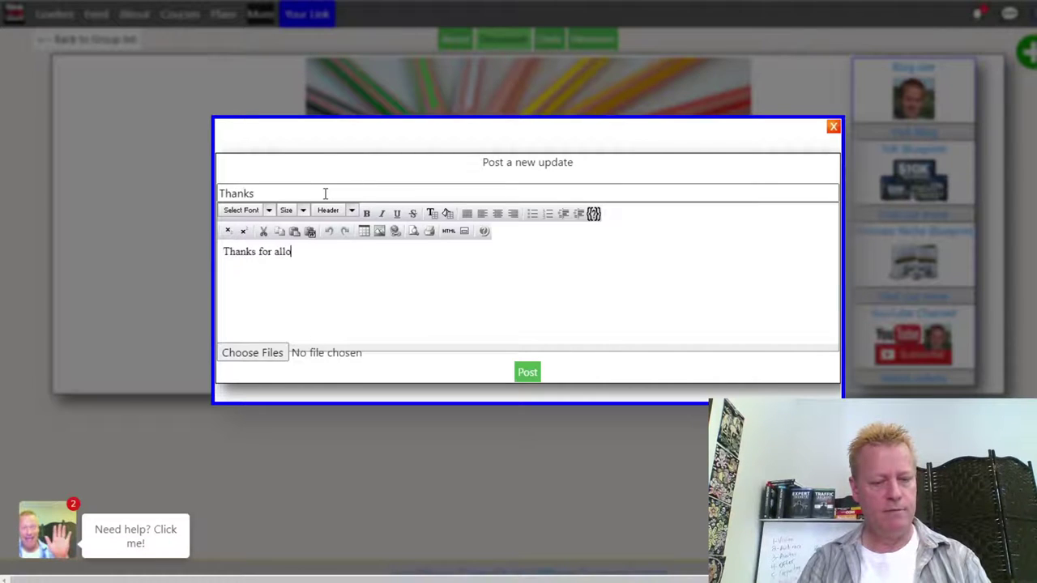
{"action": "type", "text": "s for allowing me to join this group!"}
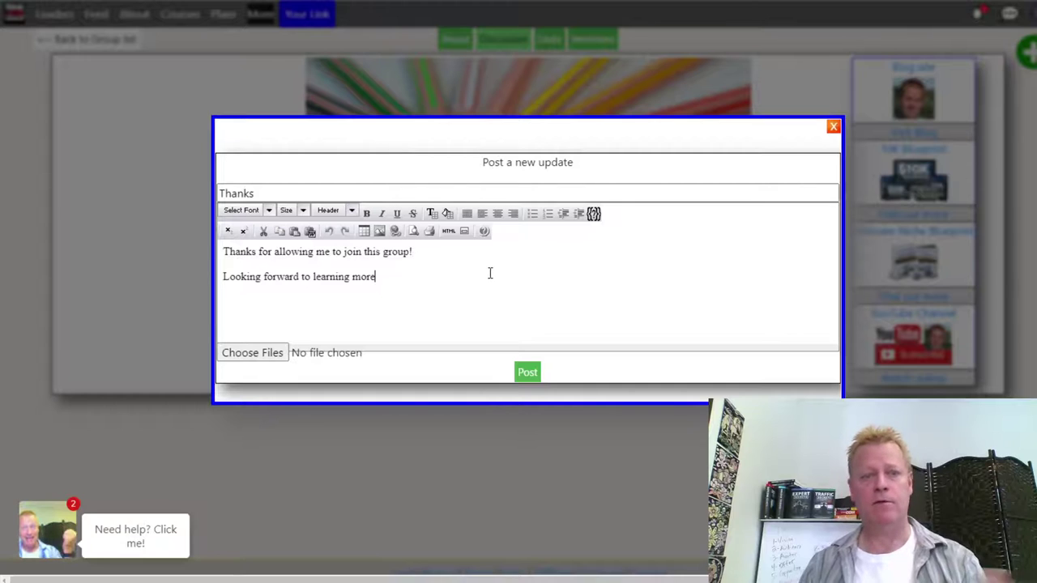
{"action": "left_click", "coordinate": [527, 373]}
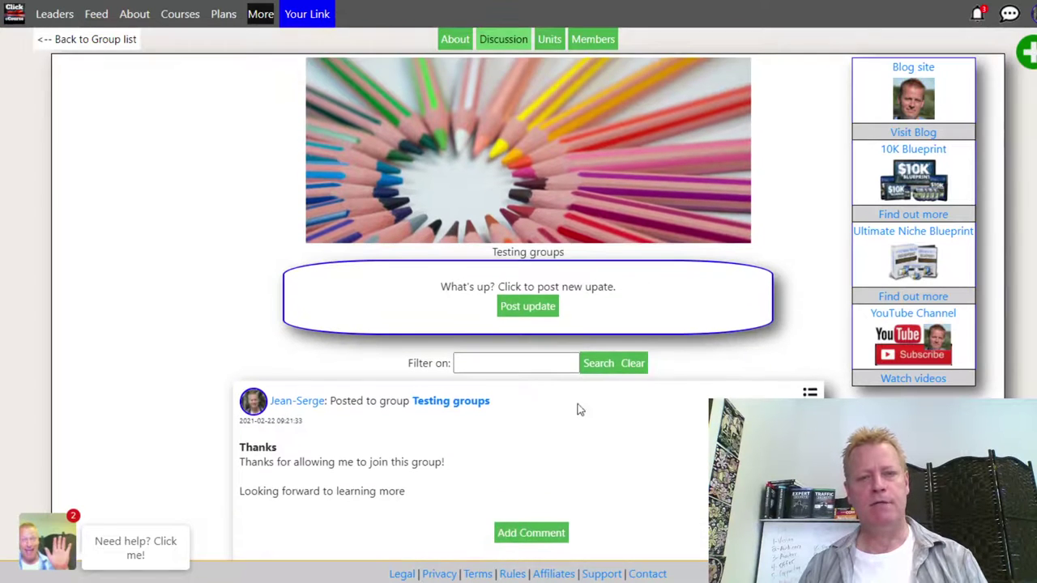
- Reply 'You are most welcome' under the Thanks update and reload the Discussion feed
{"action": "left_click", "coordinate": [593, 38]}
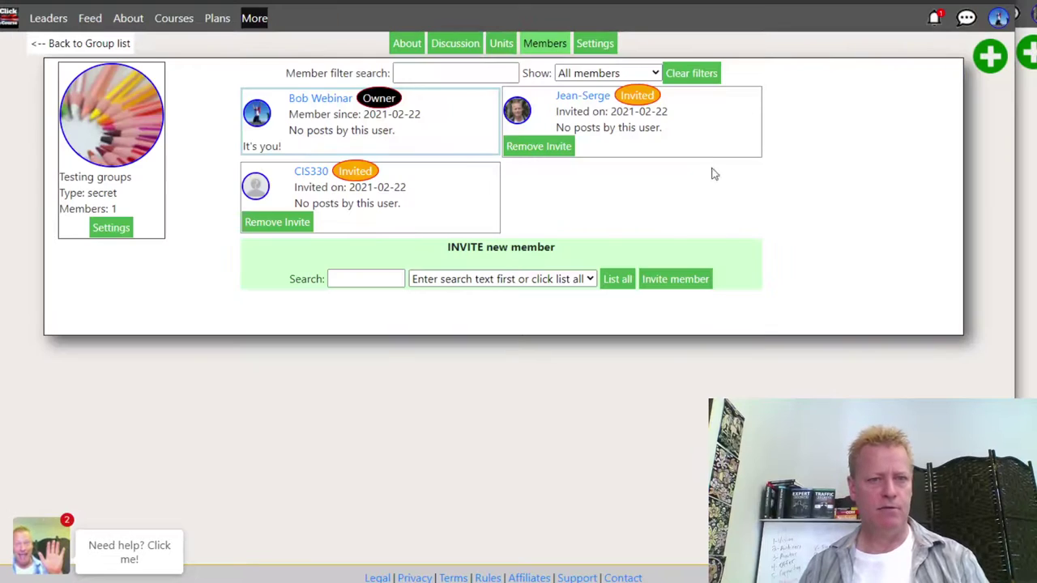
{"action": "left_click", "coordinate": [455, 45]}
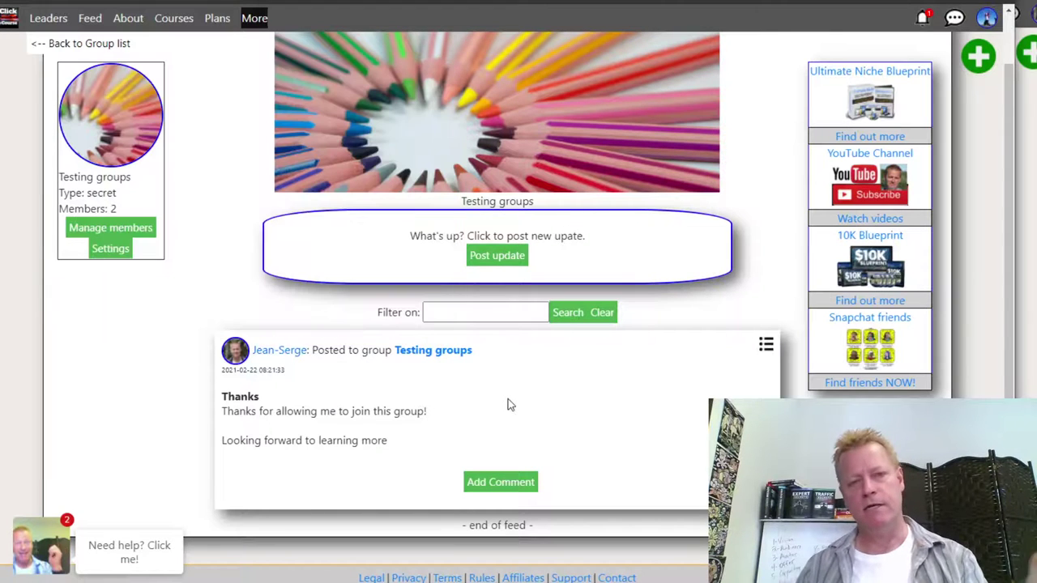
{"action": "left_click", "coordinate": [478, 488]}
{"action": "type", "text": "You are most welcome"}
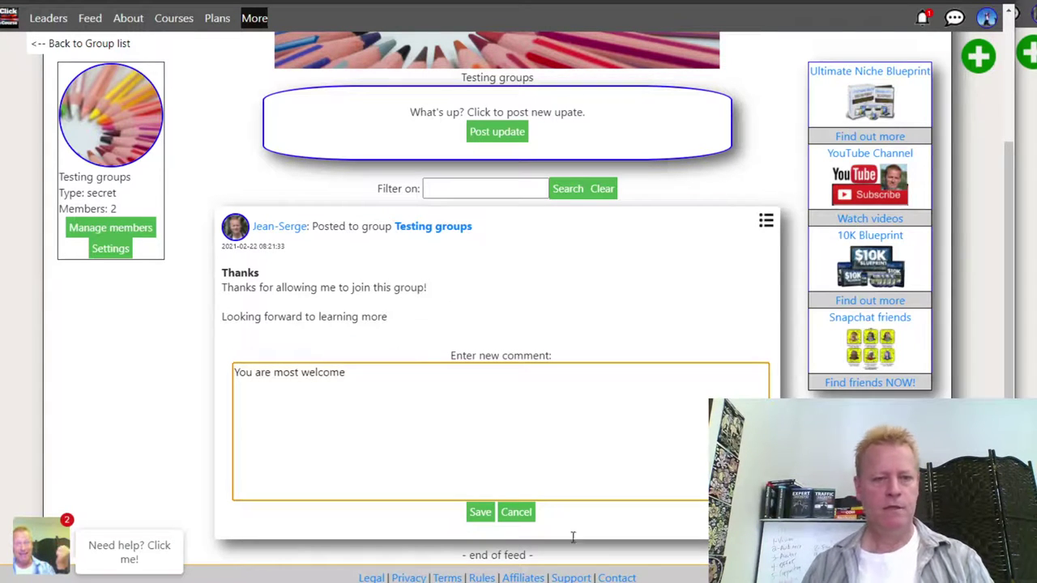
{"action": "left_click", "coordinate": [480, 512]}
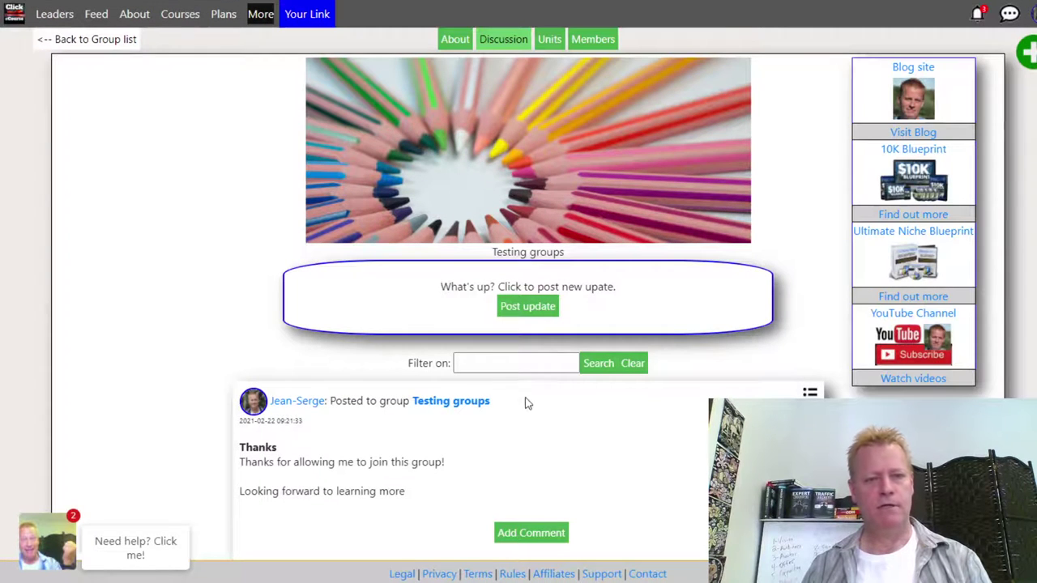
{"action": "left_click", "coordinate": [503, 39]}
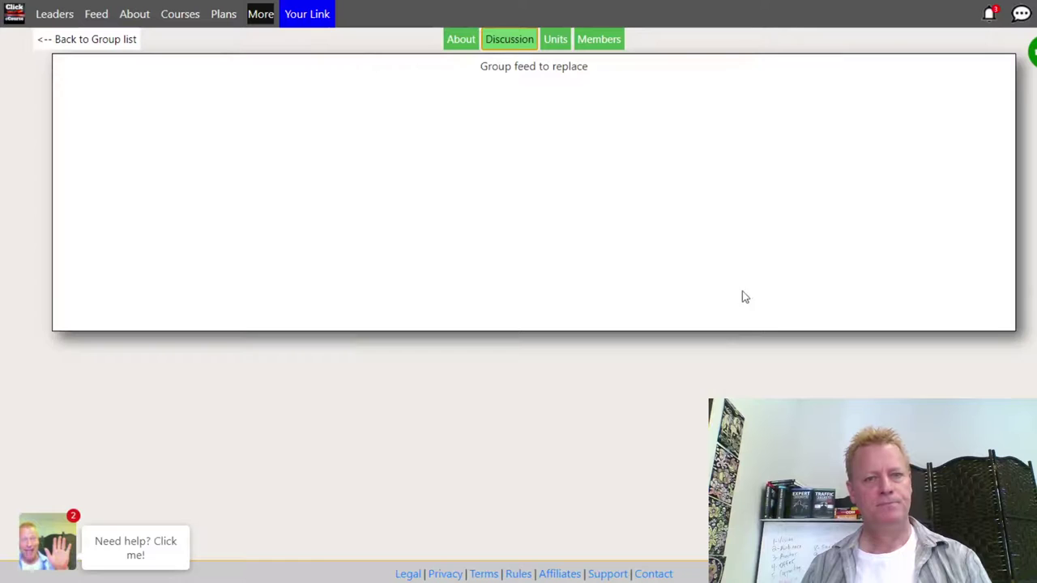
{"action": "scroll", "coordinate": [492, 394], "scroll_direction": "down", "scroll_amount": 2}
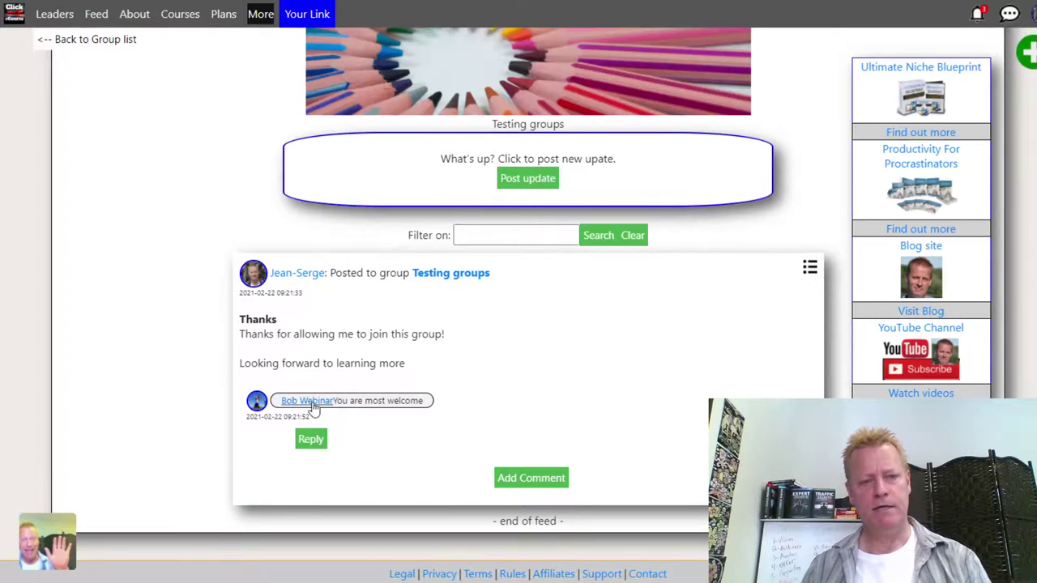